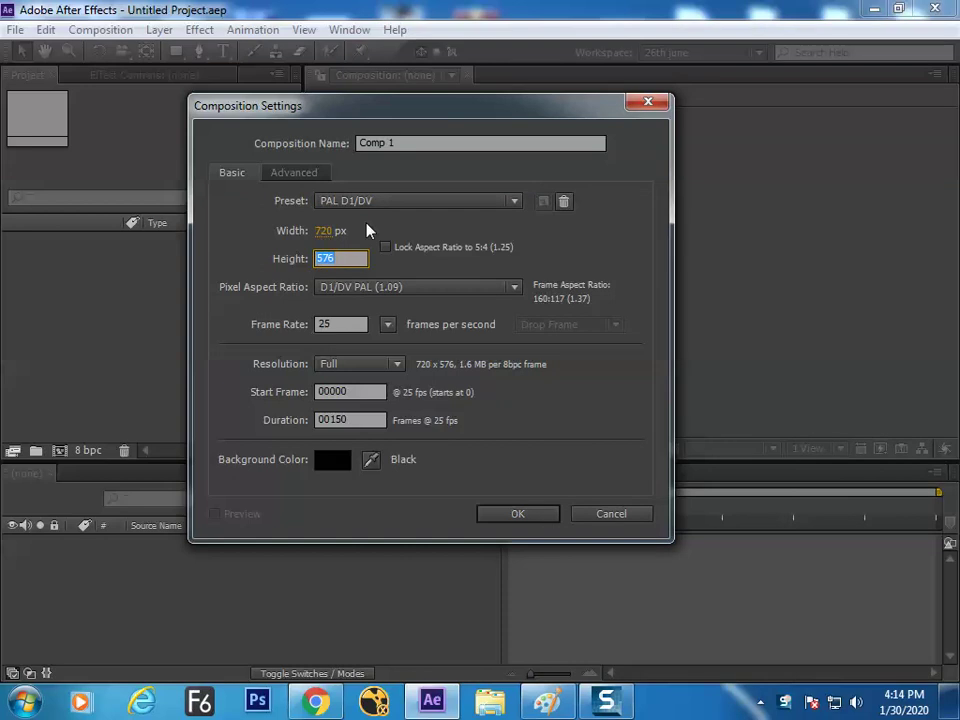
Create a composition from the PAL D1/DV preset with its height set to 5 px.
text(5)
key(Return)
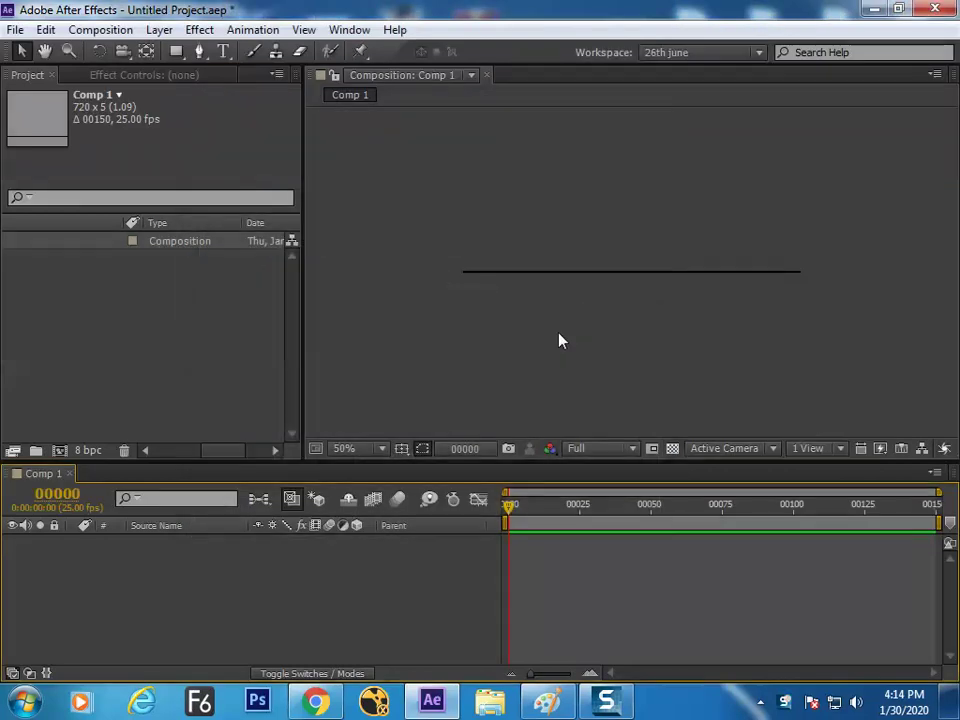
key(period)
key(comma)
Add a white solid at the composition's size of 720 x 5 px.
click(541, 334)
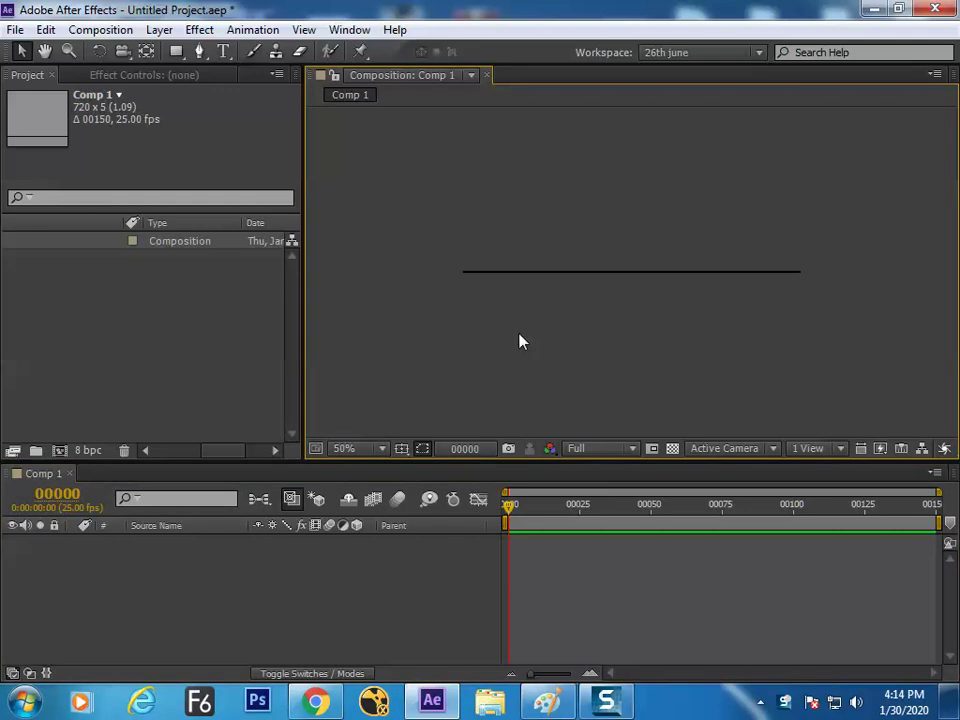
key(ctrl+y)
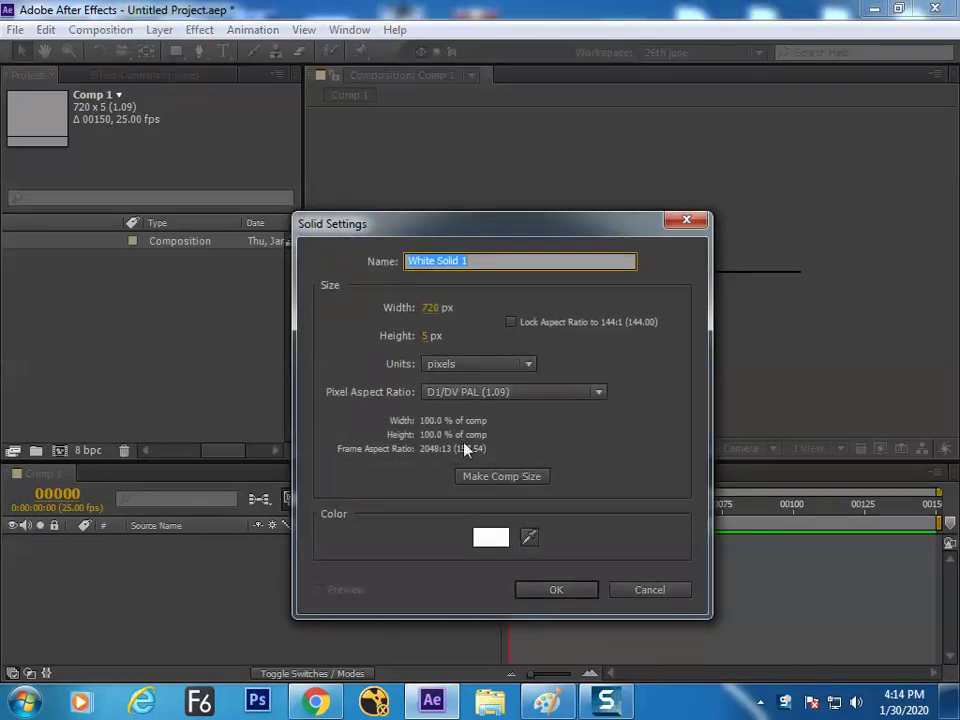
click(548, 592)
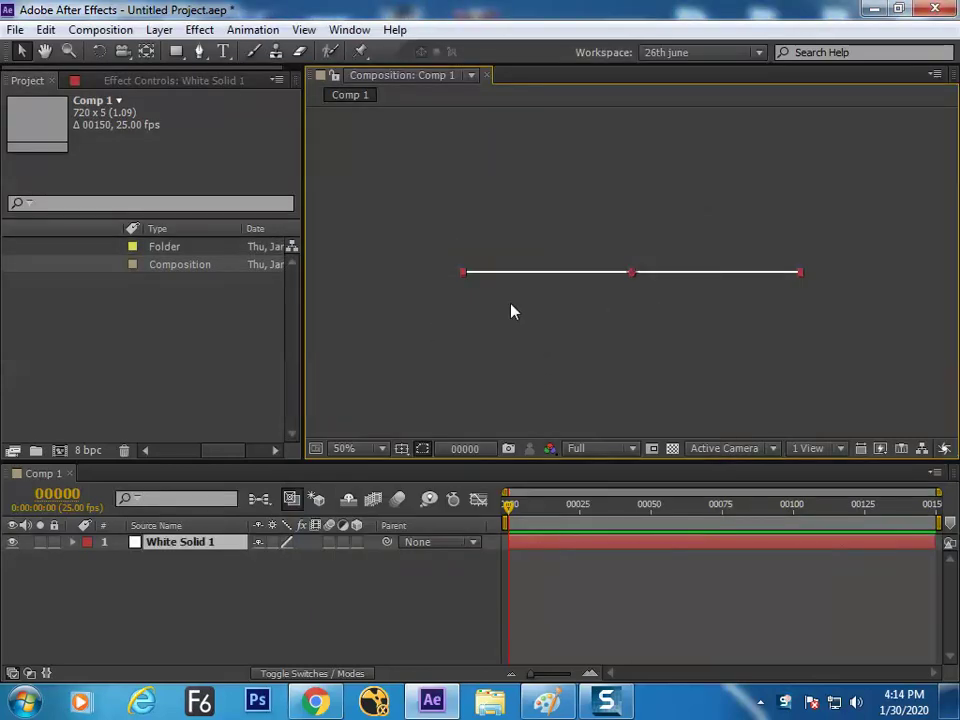
key(period)
key(comma)
click(504, 373)
Add a Position keyframe to the white solid and shift it to about frame 24.
click(525, 548)
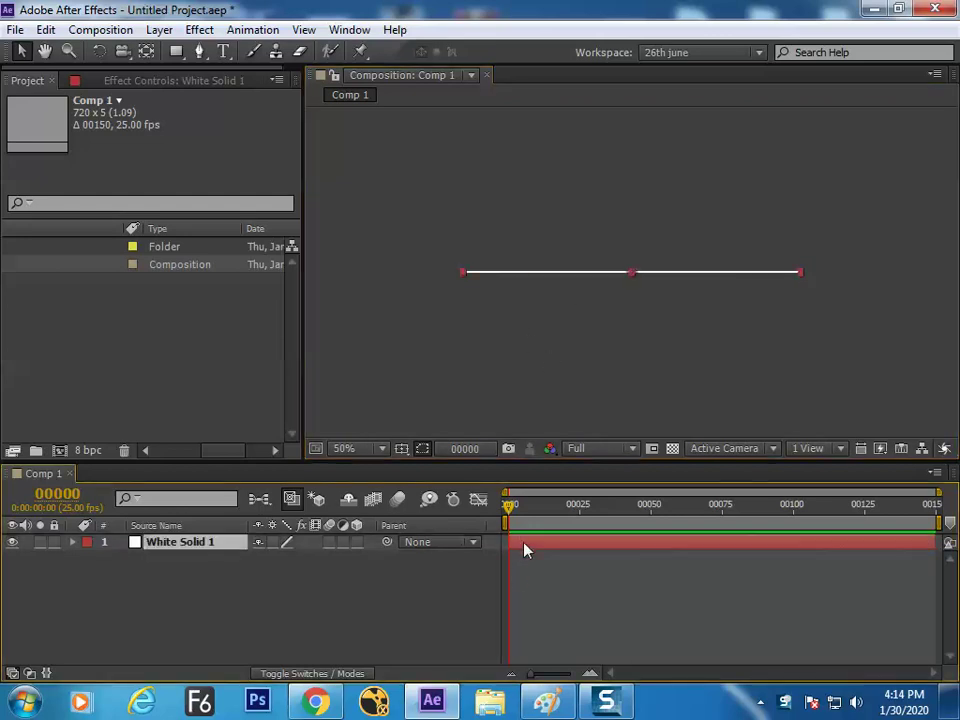
key(p)
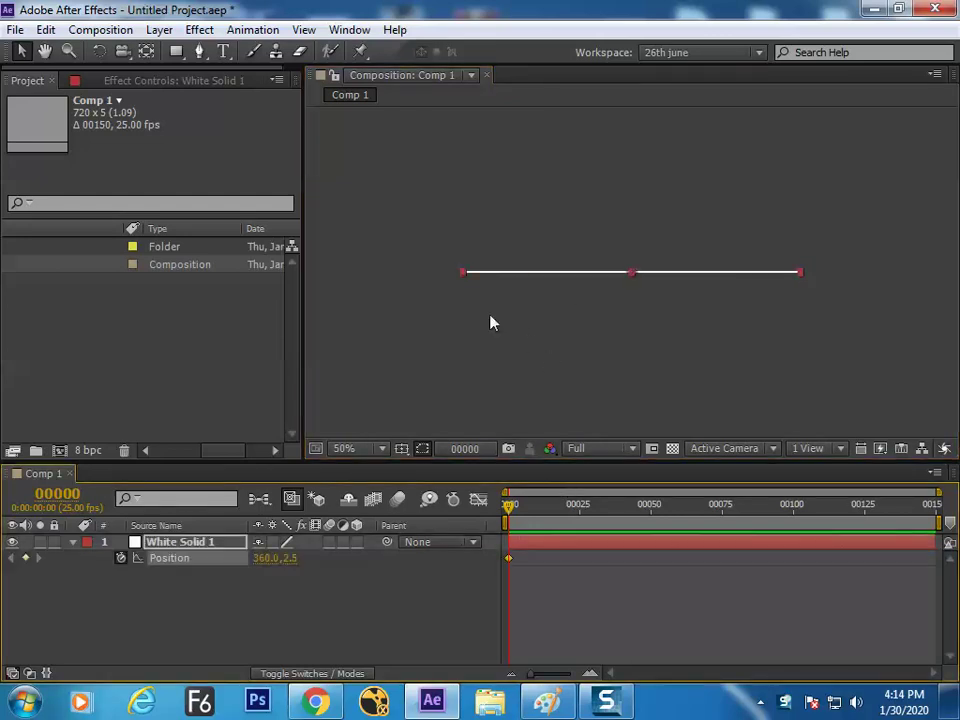
key(alt+shift+p)
click(121, 558)
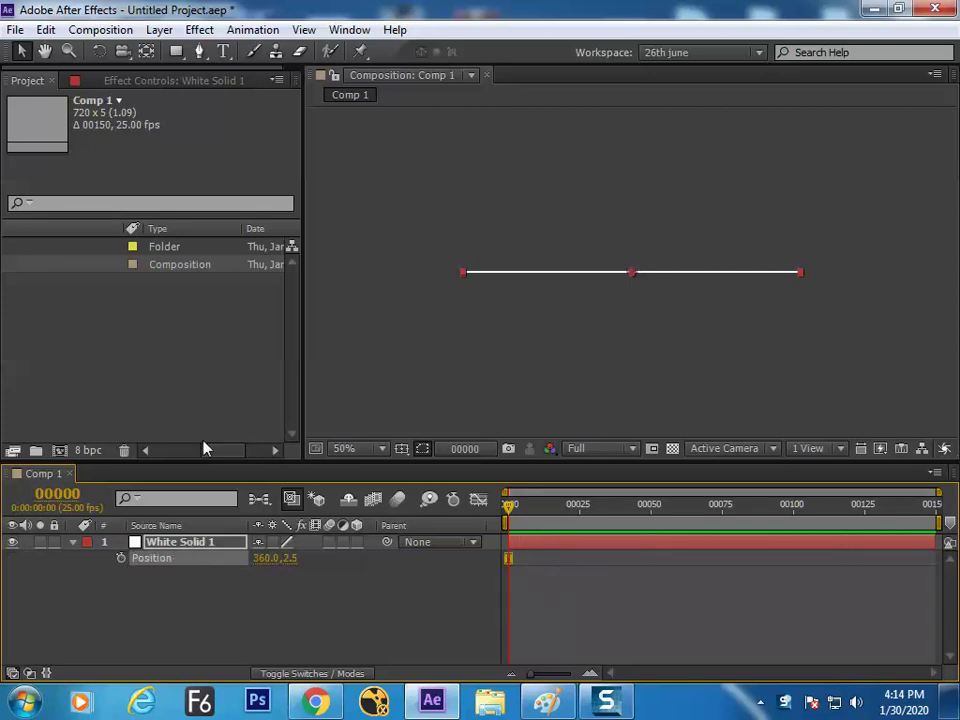
key(alt+shift+p)
drag(508, 560, 571, 558)
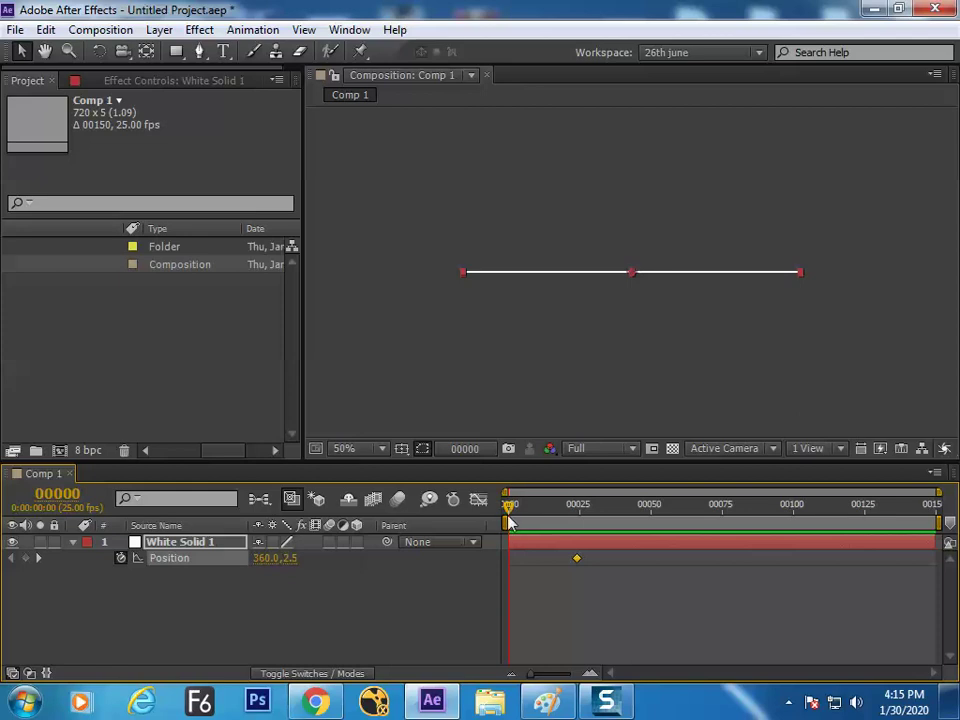
At frame 0, nudge the white solid left to an X position of -380 and preview the movement.
key(shift+Left)
key(shift+Left)
key(shift+Left)
key(shift+Left)
key(shift+Left)
key(shift+Left)
key(shift+Left)
key(shift+Left)
key(shift+Left)
key(shift+Left)
key(shift+Left)
key(shift+Left)
key(shift+Left)
key(shift+Left)
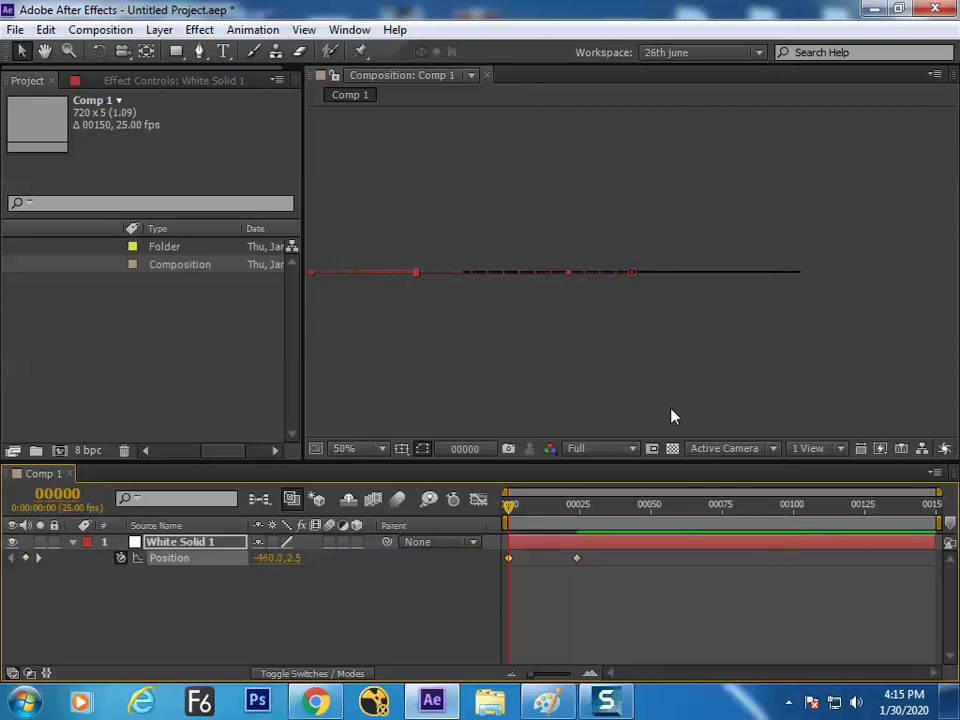
key(shift+Right)
key(shift+Right)
key(shift+Right)
key(shift+Right)
click(524, 604)
key(space)
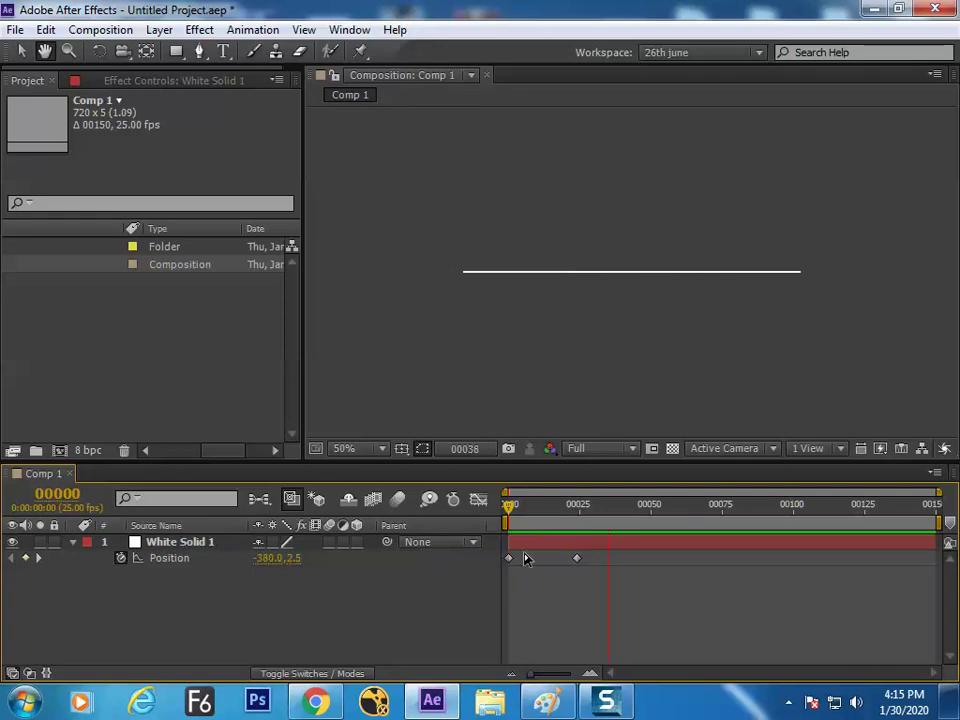
mouse_move(525, 505)
mouse_down()
mouse_move(508, 506)
mouse_move(523, 516)
mouse_move(628, 516)
mouse_move(475, 515)
mouse_move(628, 521)
mouse_move(645, 508)
mouse_move(367, 505)
mouse_move(649, 508)
mouse_move(525, 505)
mouse_up()
key(space)
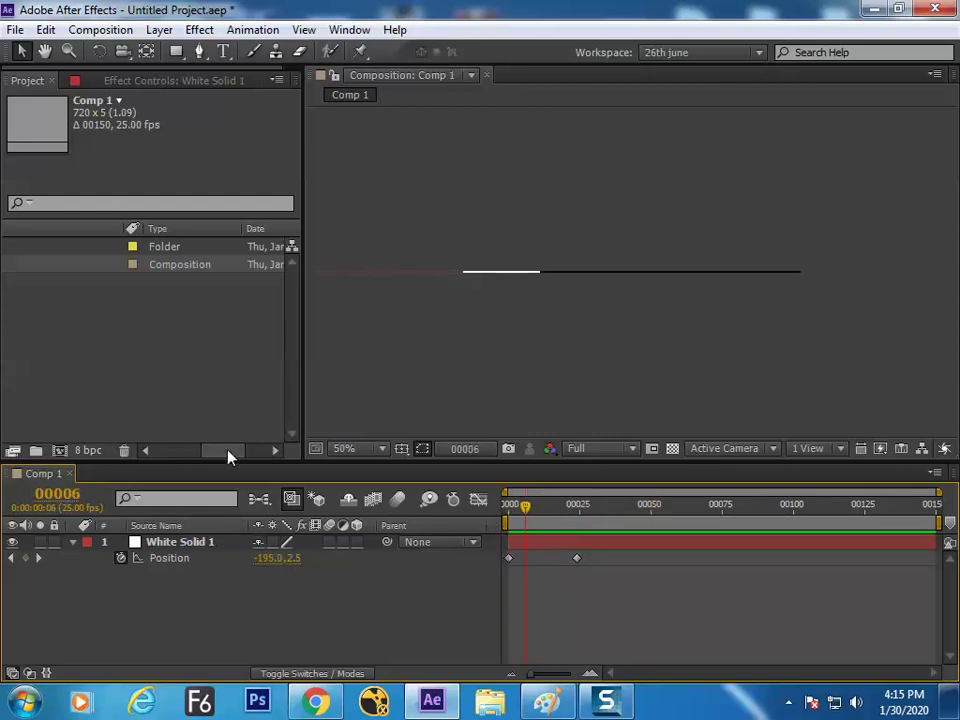
Rename the thin composition as line.
drag(228, 457, 169, 452)
key(Return)
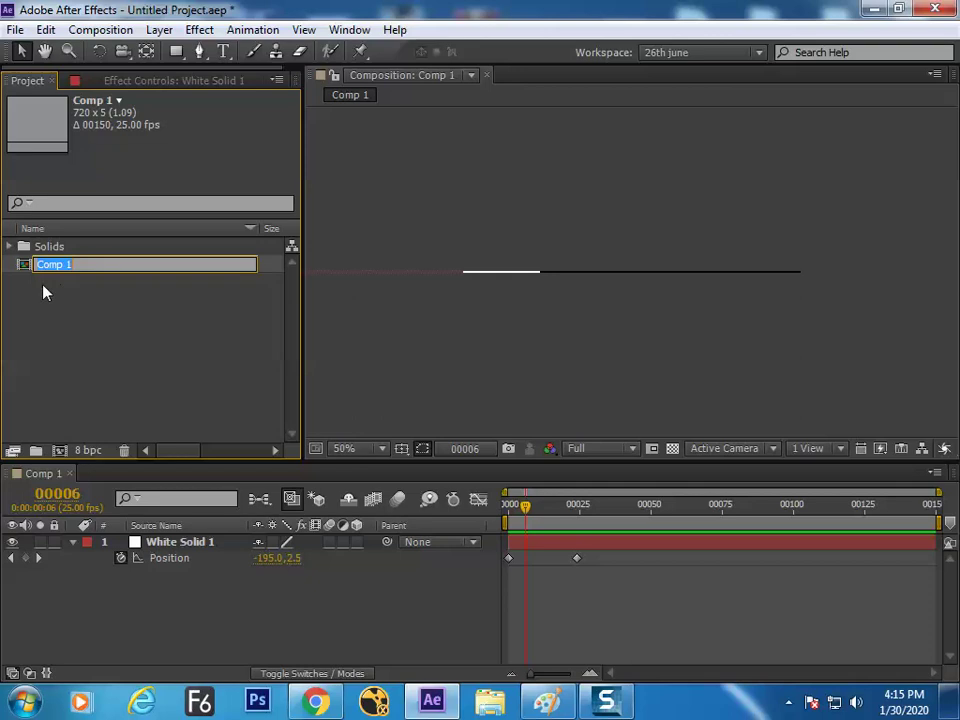
text(line)
key(Return)
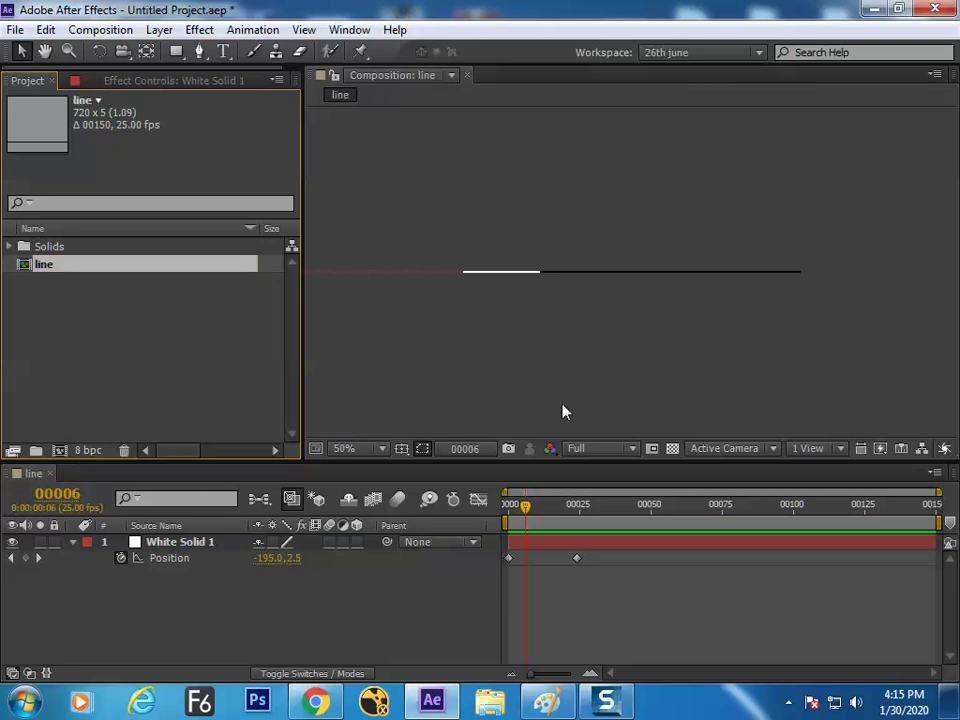
Create a new composition with the PAL D1/DV preset and add the line composition to it as a layer.
click(384, 401)
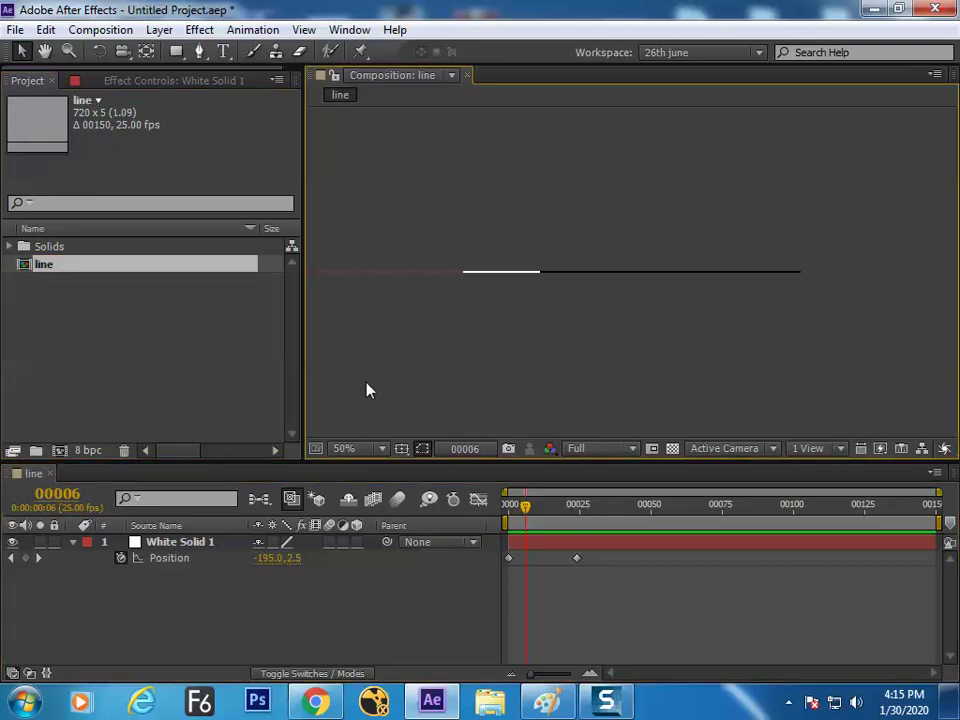
key(ctrl+k)
click(400, 202)
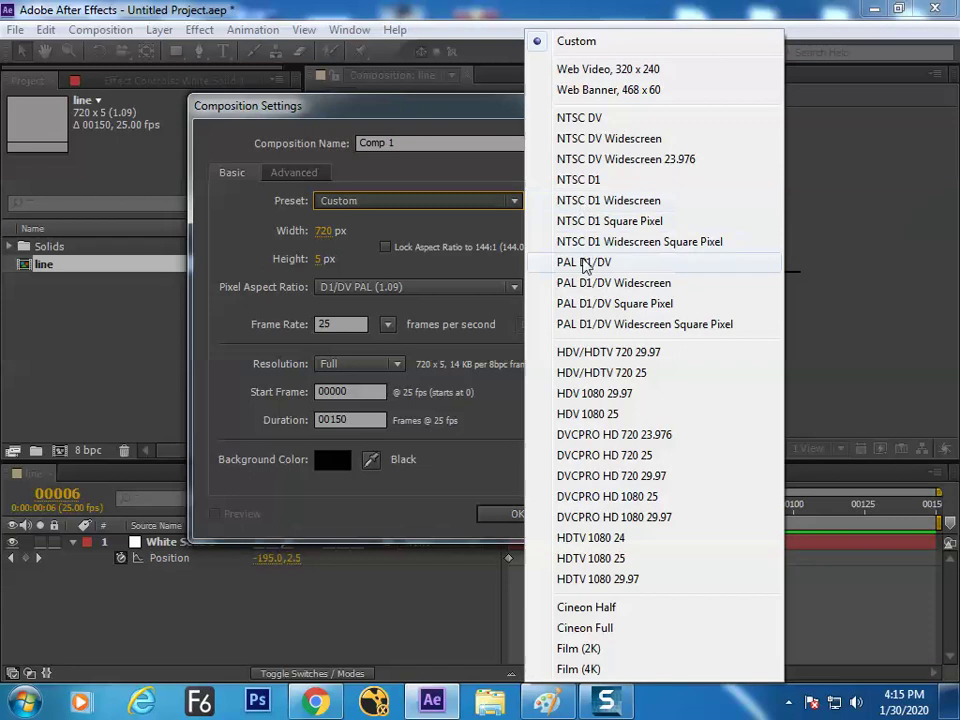
click(583, 262)
key(Return)
drag(48, 258, 148, 583)
key(space)
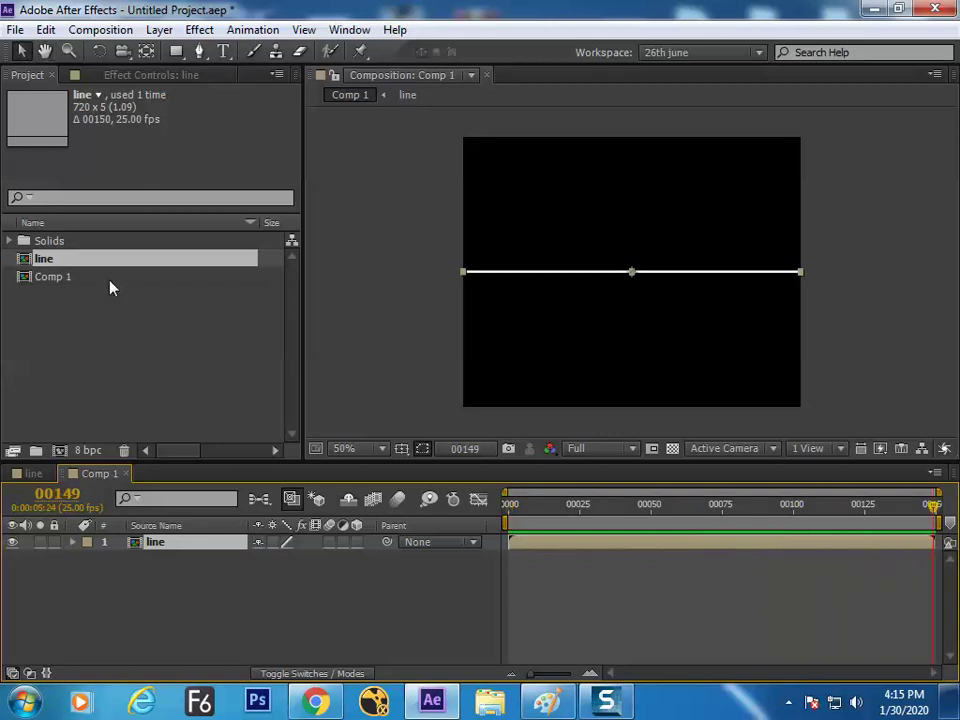
From frame 0, rotate the line layer clockwise to 40° and preview the diagonal line animation.
drag(540, 525, 489, 523)
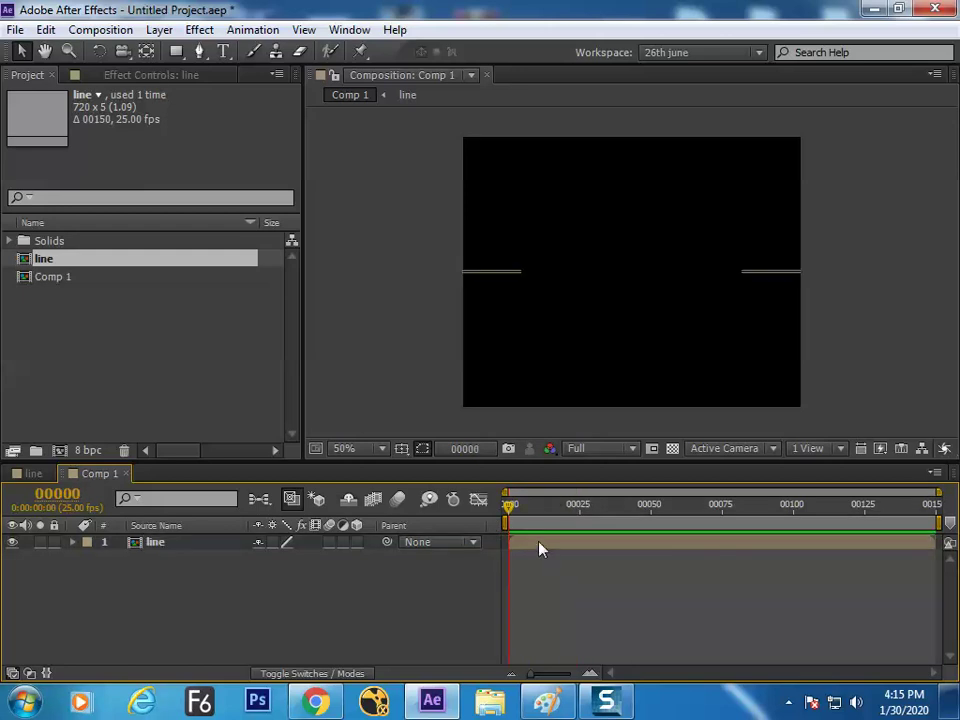
key(KP_Add)
key(KP_Add)
key(KP_Add)
key(KP_Add)
key(KP_Add)
key(KP_Add)
key(KP_Add)
key(KP_Add)
key(KP_Add)
key(KP_Add)
key(KP_Add)
key(KP_Add)
key(KP_Add)
key(KP_Add)
key(KP_Add)
key(KP_Add)
key(KP_Add)
key(KP_Add)
key(KP_Add)
key(KP_Add)
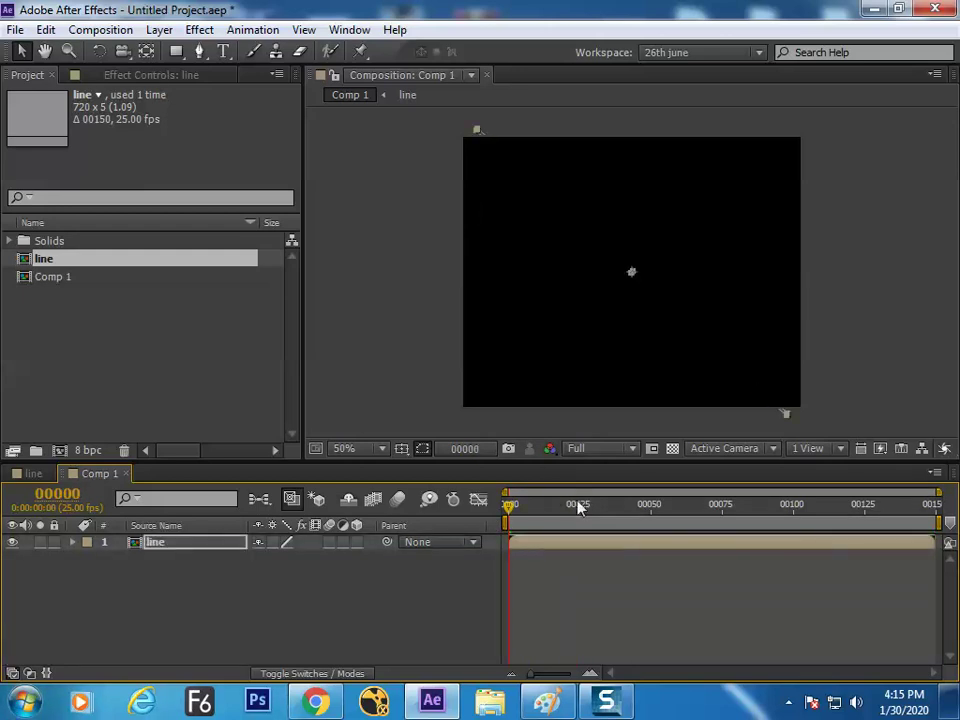
click(585, 602)
key(space)
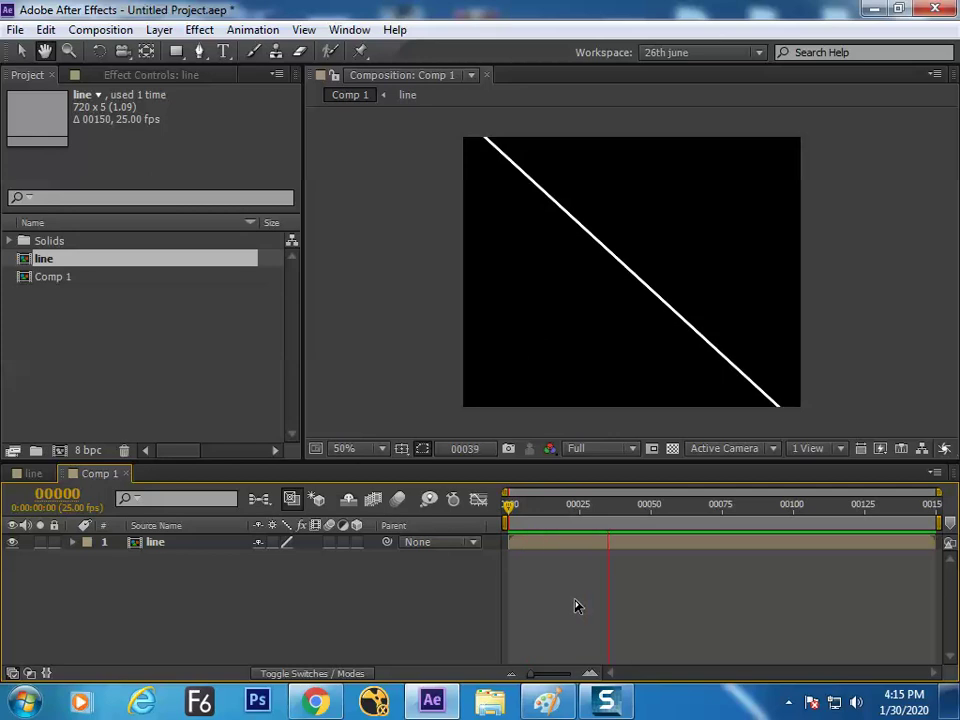
key(space)
key(space)
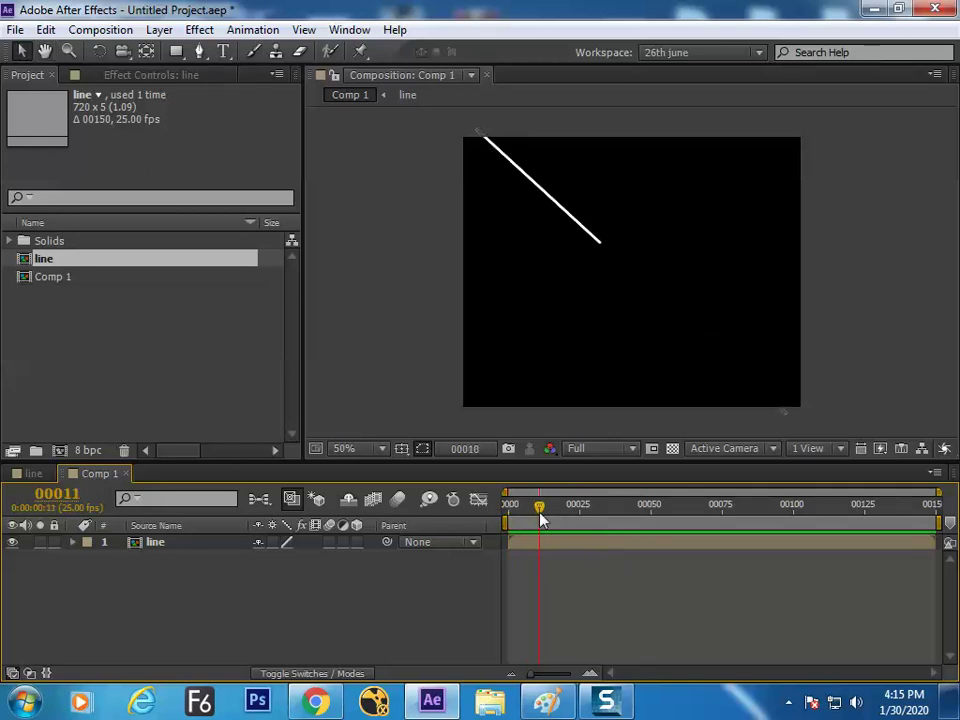
Reveal the line layer's Rotation at frame 10 and set it to 50°.
click(537, 545)
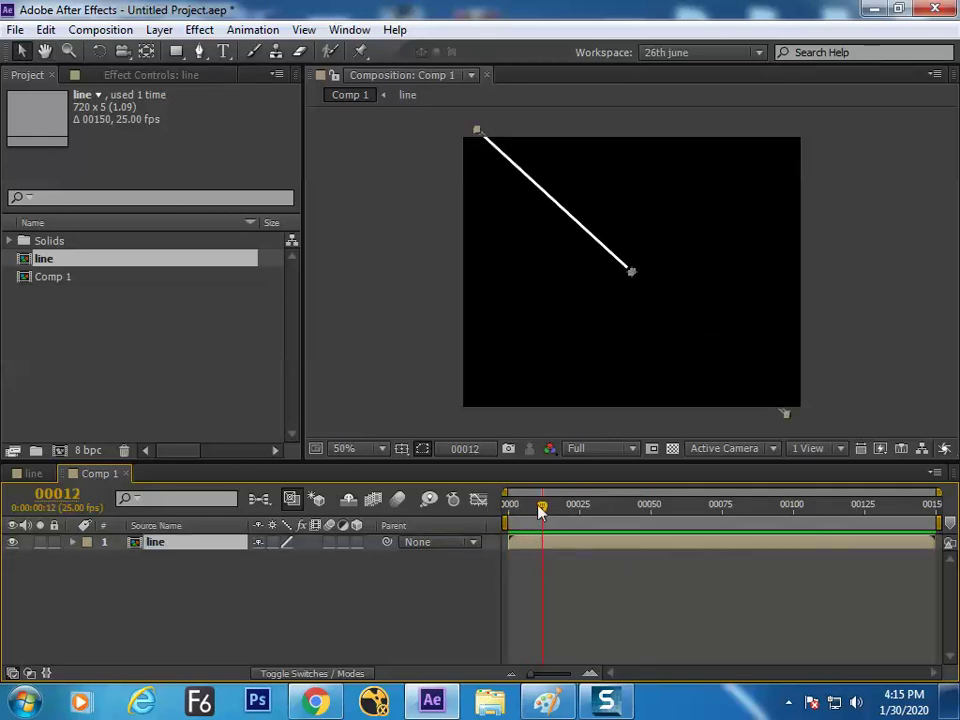
mouse_move(540, 511)
mouse_down()
mouse_move(509, 510)
mouse_move(553, 515)
mouse_move(509, 515)
mouse_move(562, 530)
mouse_move(549, 521)
mouse_move(514, 542)
mouse_move(531, 508)
mouse_move(535, 543)
mouse_up()
key(alt+shift+r)
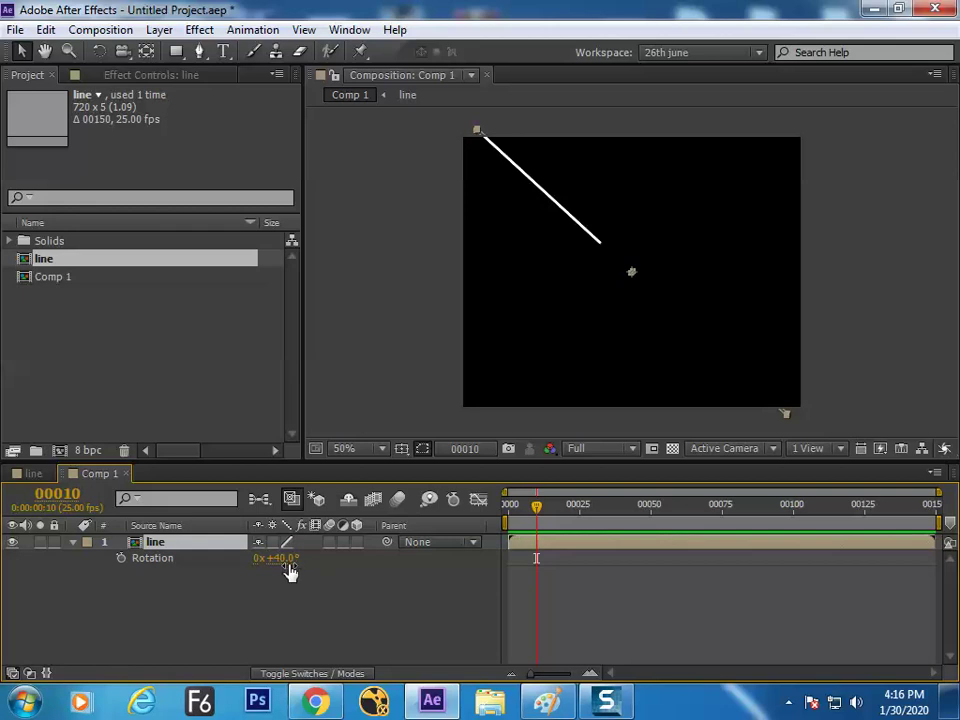
mouse_move(285, 559)
mouse_down()
mouse_move(303, 552)
mouse_move(270, 557)
mouse_move(282, 547)
mouse_up()
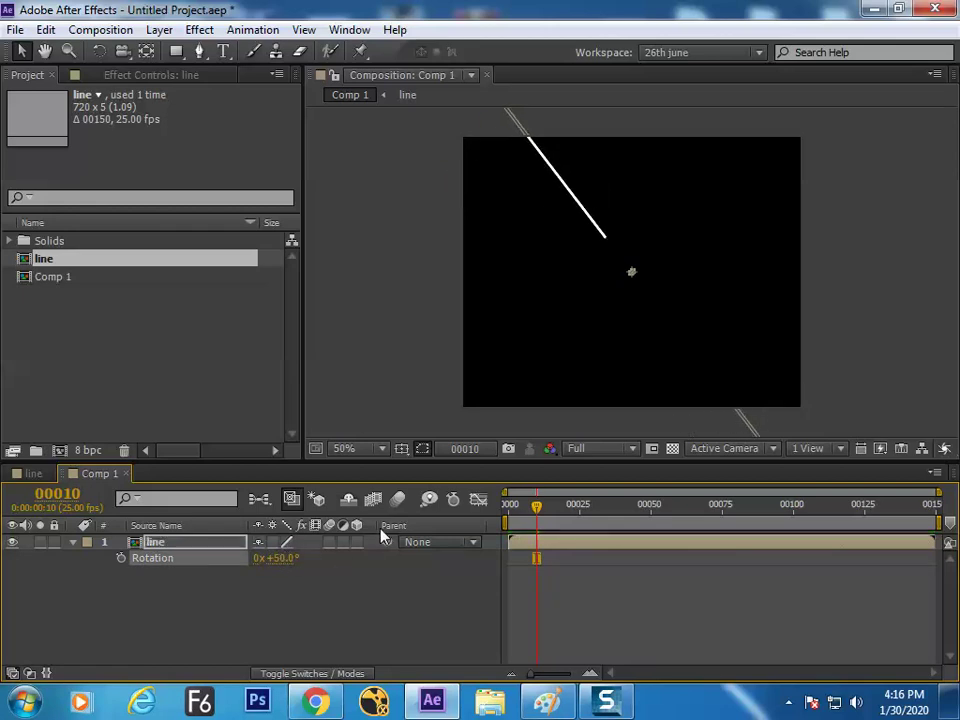
Duplicate the line layer, set the lower copy's rotation to -39°, and preview both lines.
key(ctrl+d)
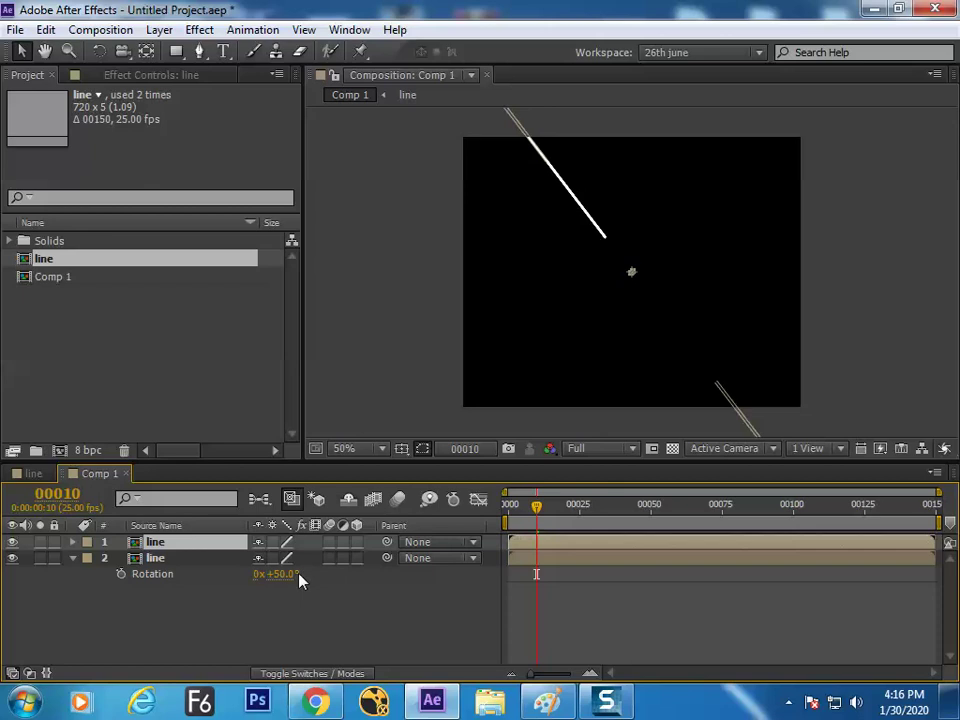
drag(300, 580, 229, 598)
key(space)
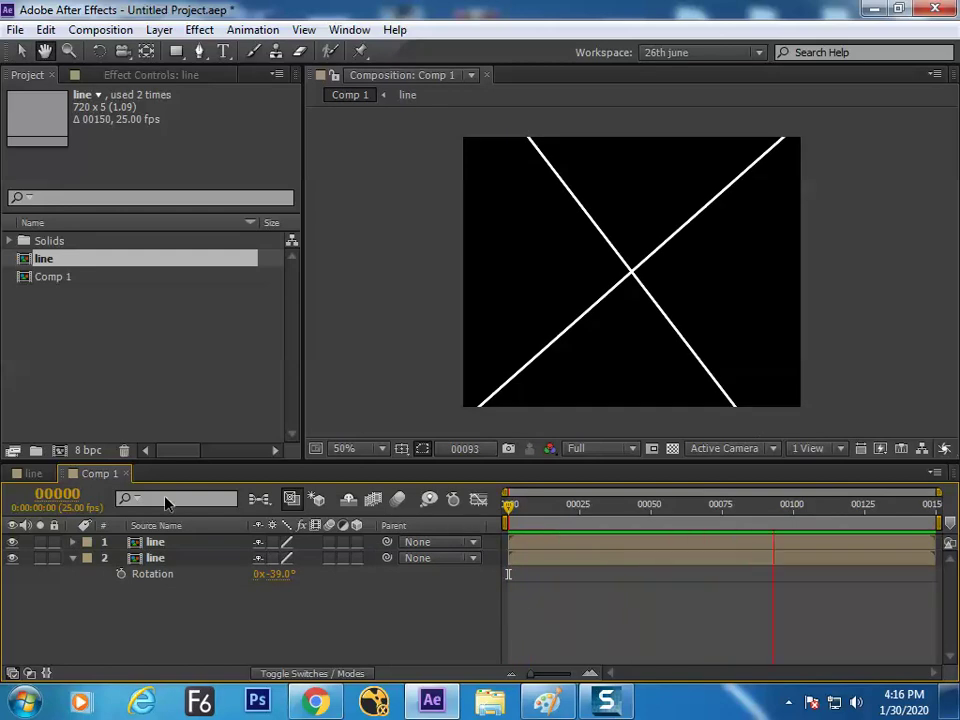
Compare the growing lines in Comp 1 with the source animation in the line composition by scrubbing through both.
click(33, 474)
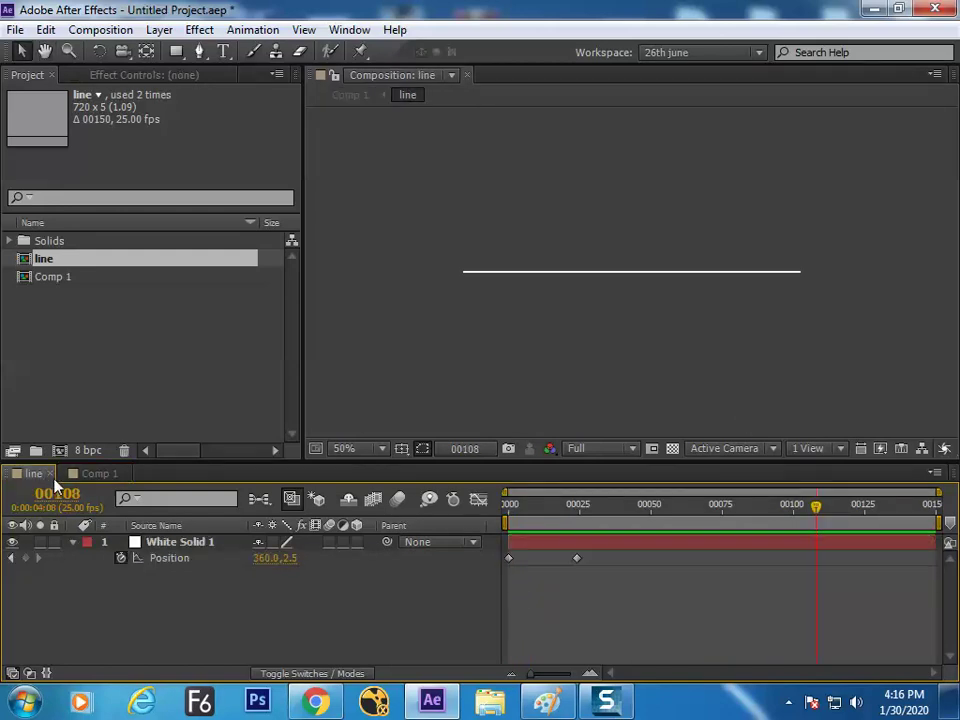
click(99, 473)
mouse_move(508, 505)
mouse_down()
mouse_move(579, 508)
mouse_move(525, 510)
mouse_up()
click(531, 543)
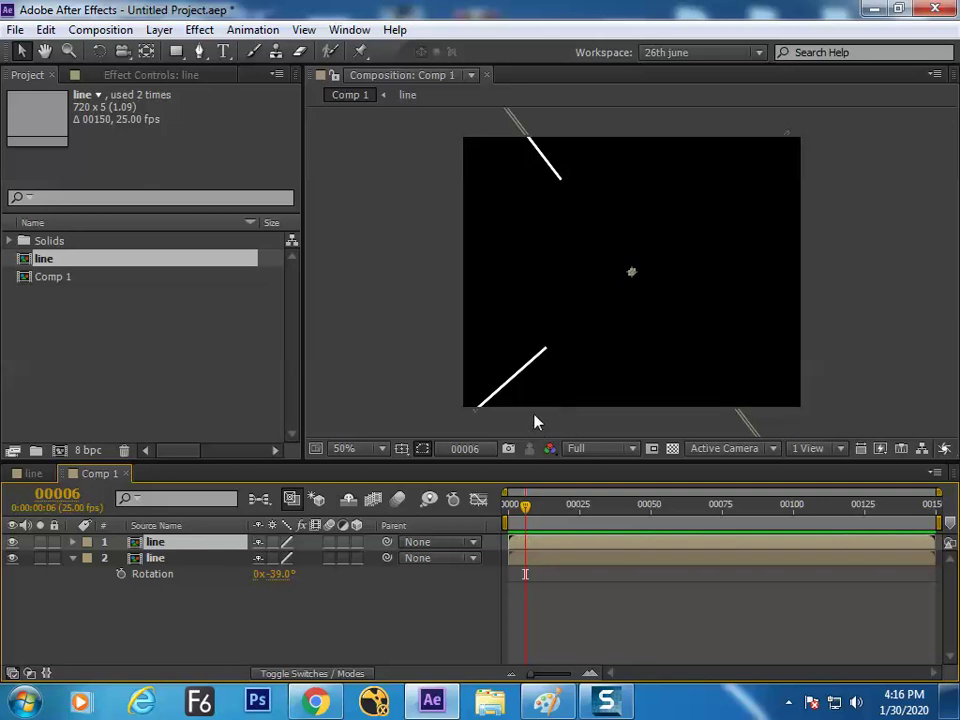
drag(526, 508, 557, 508)
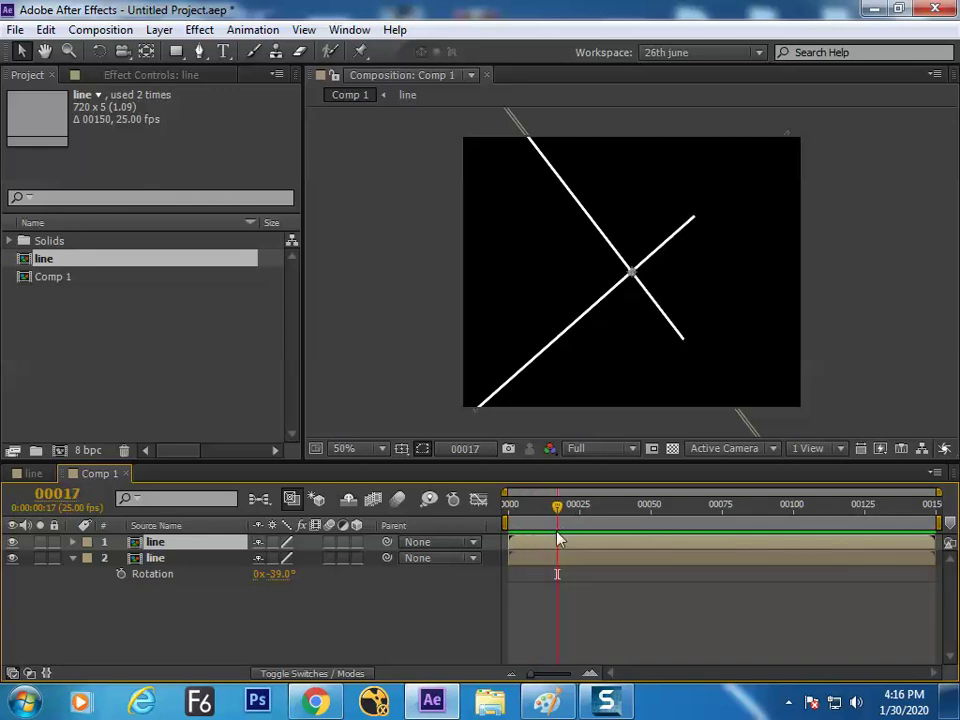
click(40, 473)
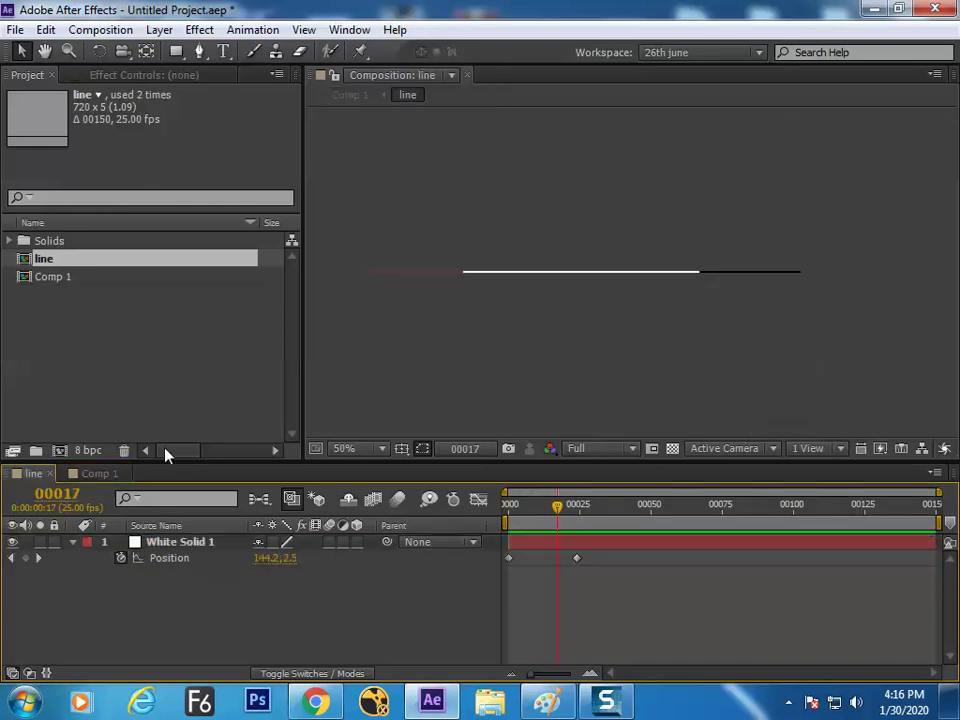
drag(532, 518, 559, 514)
click(574, 545)
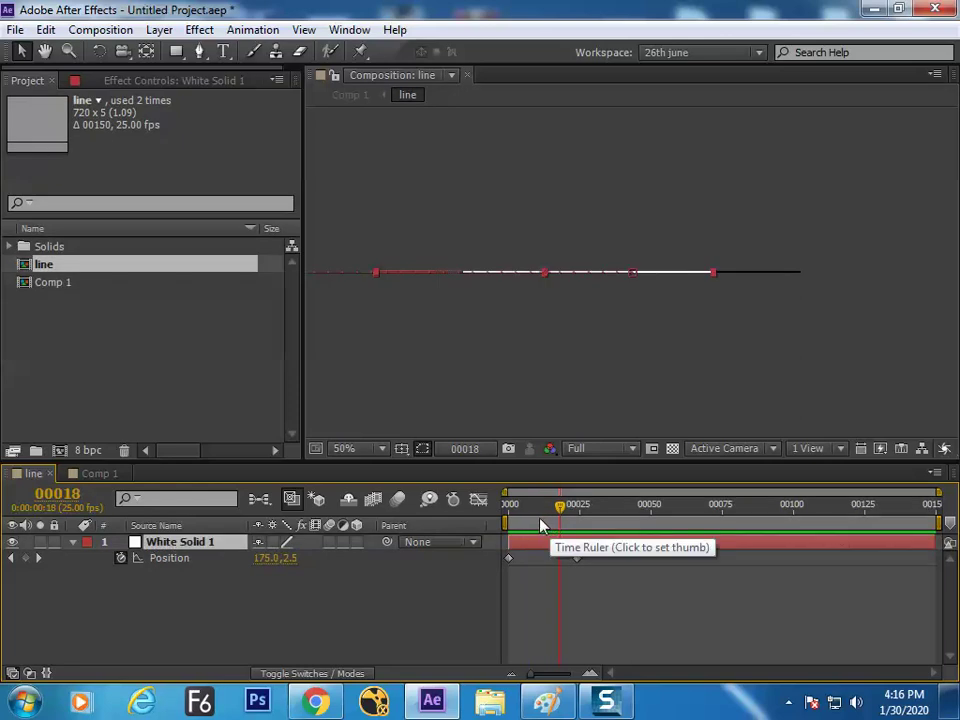
Set the line composition's height to 63 px in its composition settings.
key(ctrl+k)
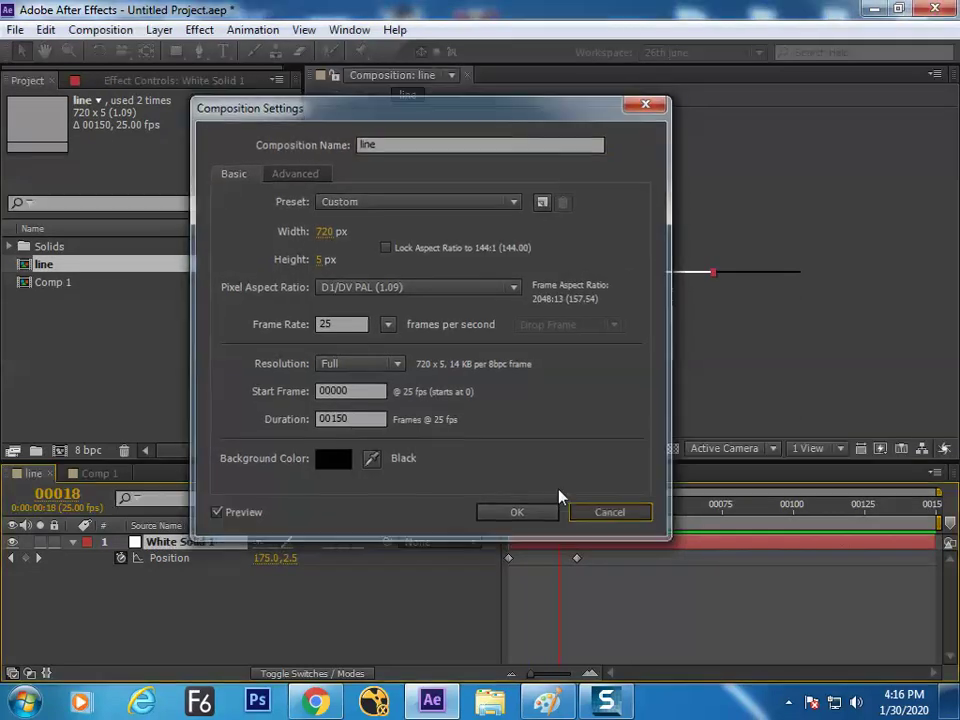
click(516, 511)
click(100, 29)
click(75, 80)
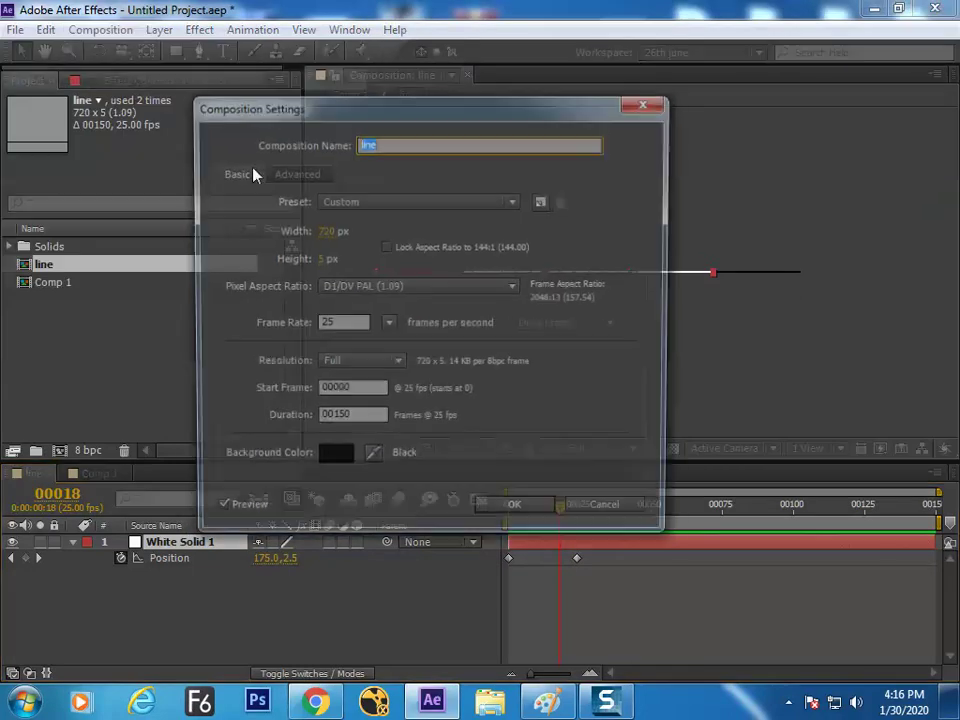
drag(420, 108, 730, 273)
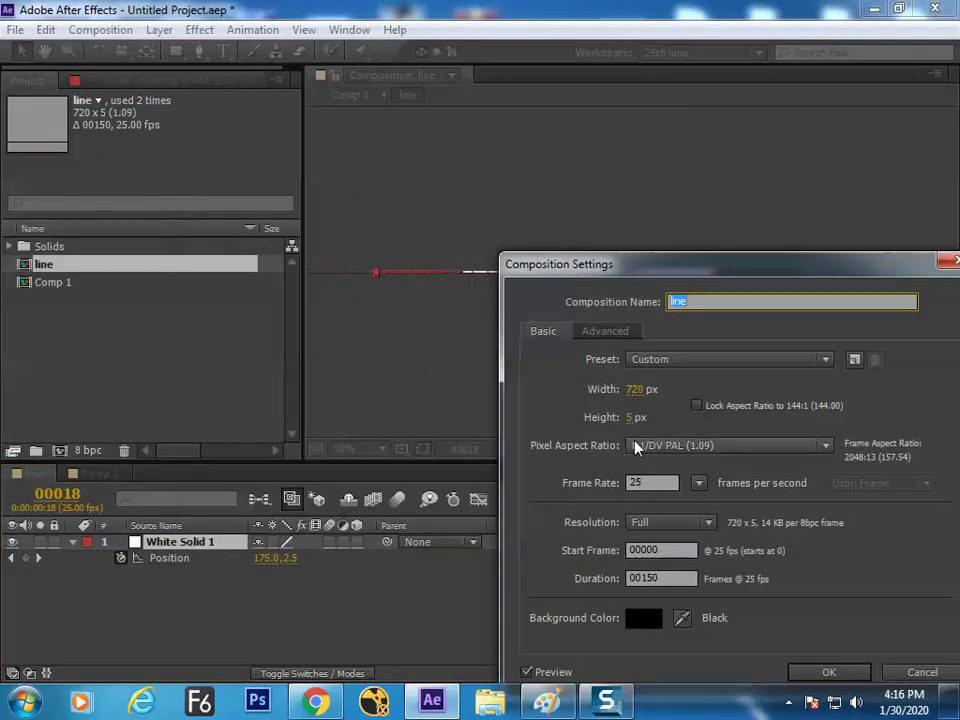
drag(626, 423, 666, 437)
click(827, 672)
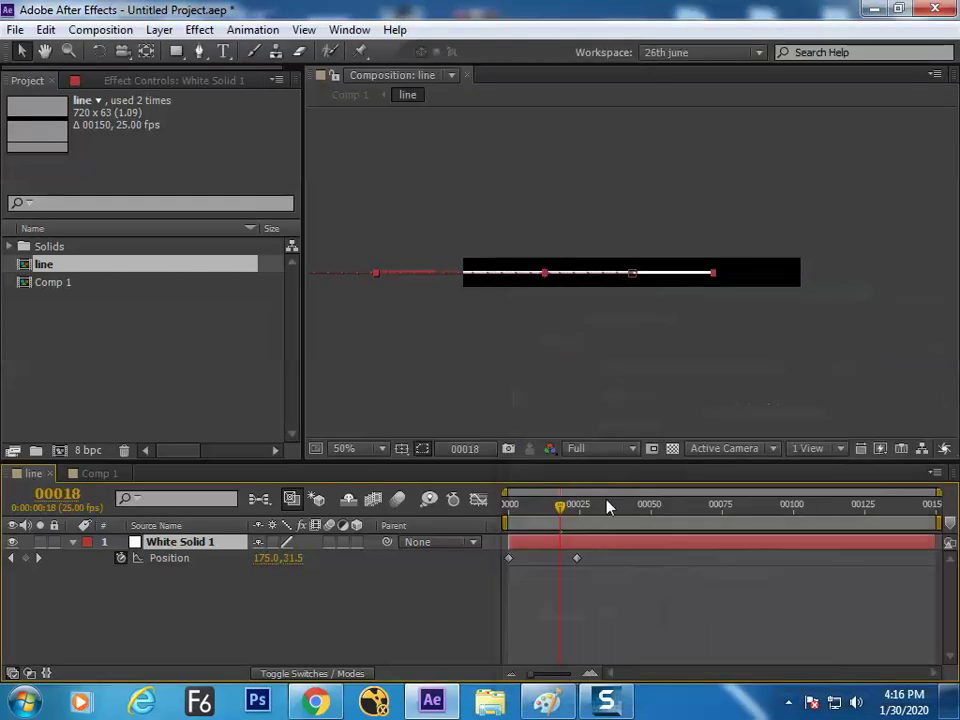
Move to frame 12 in the line composition and select the white solid layer.
click(560, 611)
mouse_move(546, 506)
mouse_down()
mouse_move(508, 507)
mouse_move(568, 506)
mouse_move(528, 508)
mouse_move(544, 525)
mouse_up()
click(530, 551)
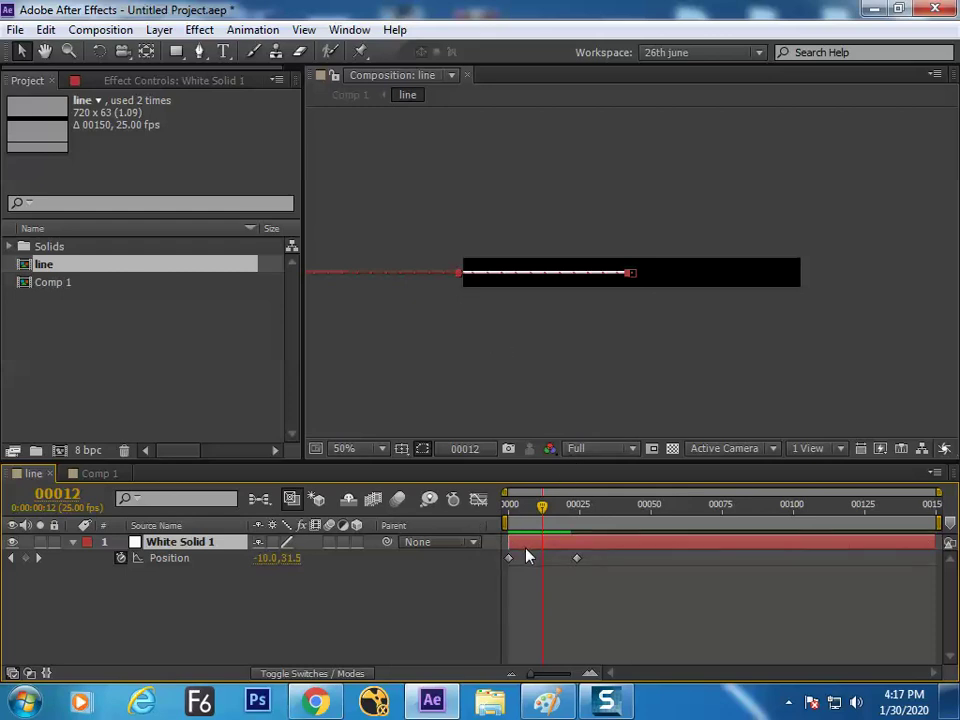
Duplicate the white solid layer and set the upper copy's anchor point to 360.0, 20.5.
key(ctrl+d)
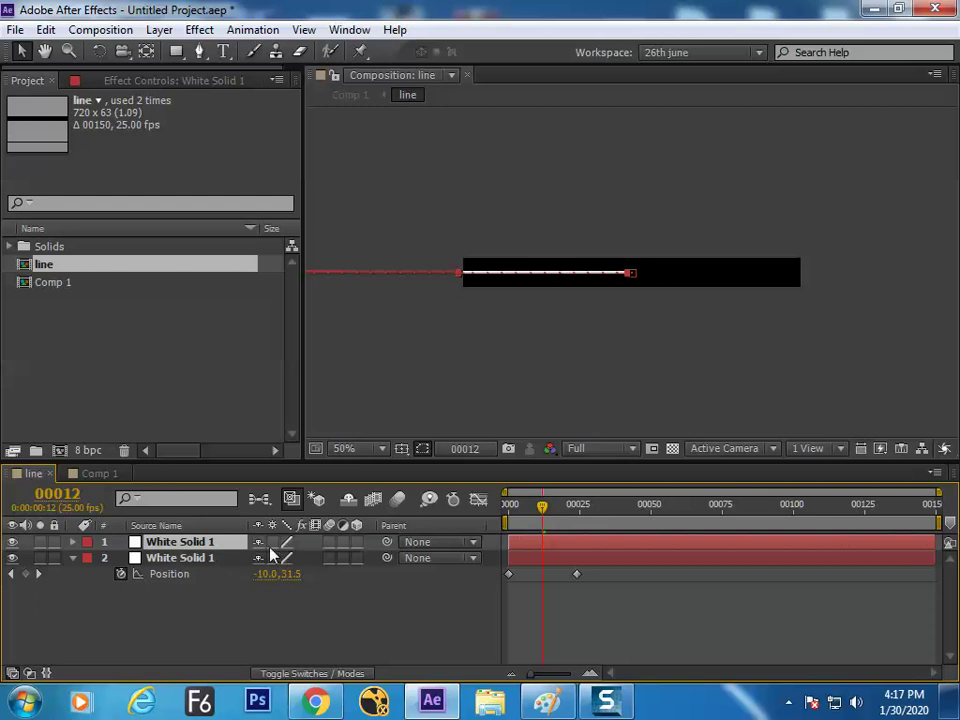
click(73, 542)
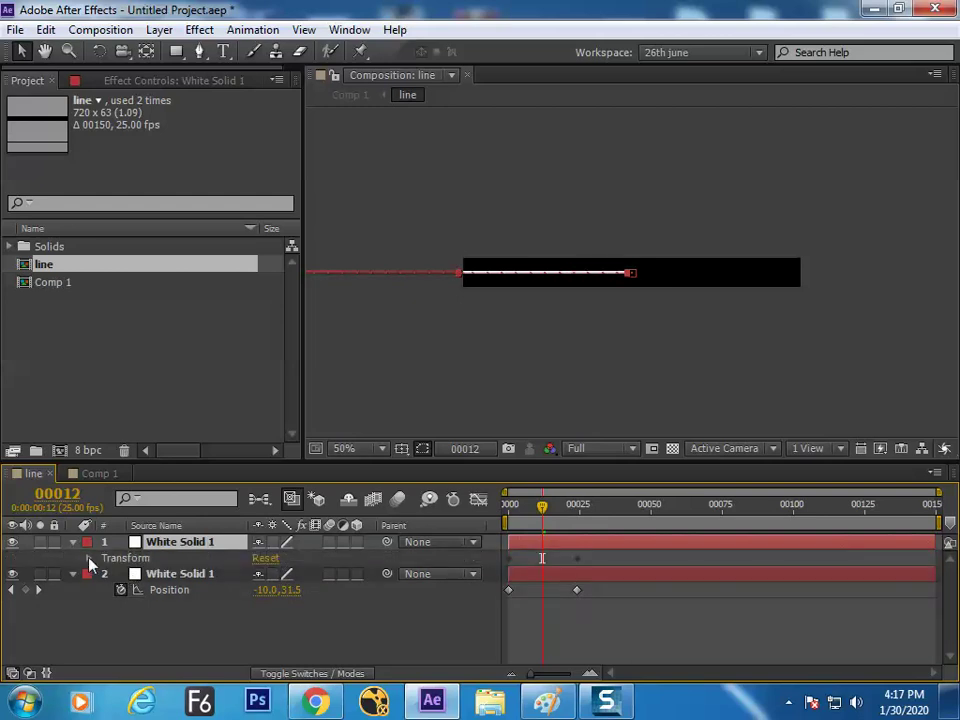
click(89, 558)
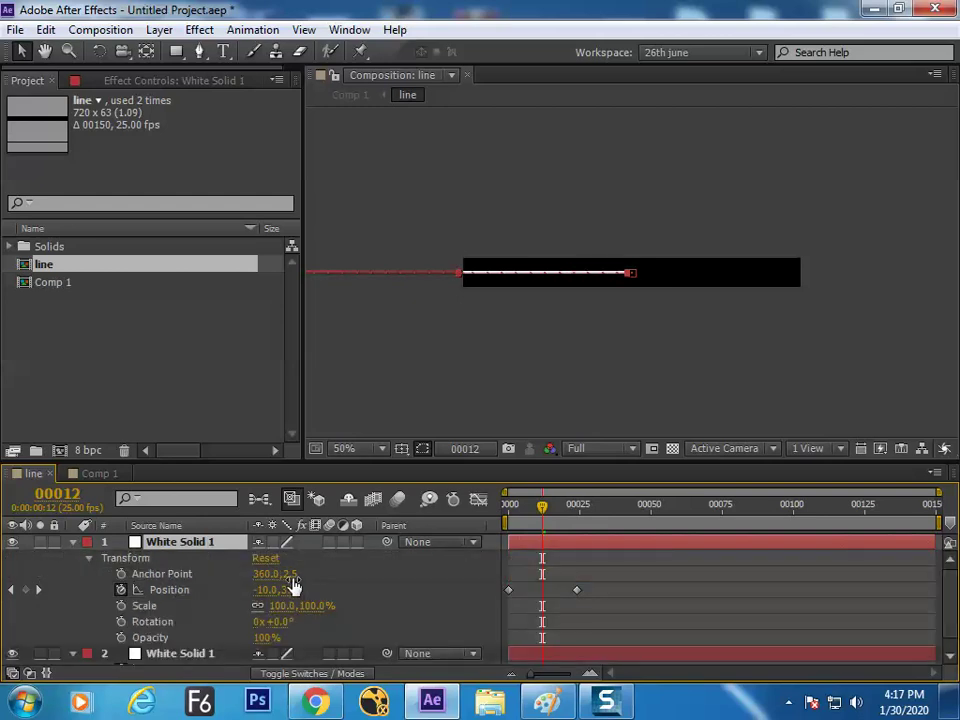
drag(292, 580, 336, 568)
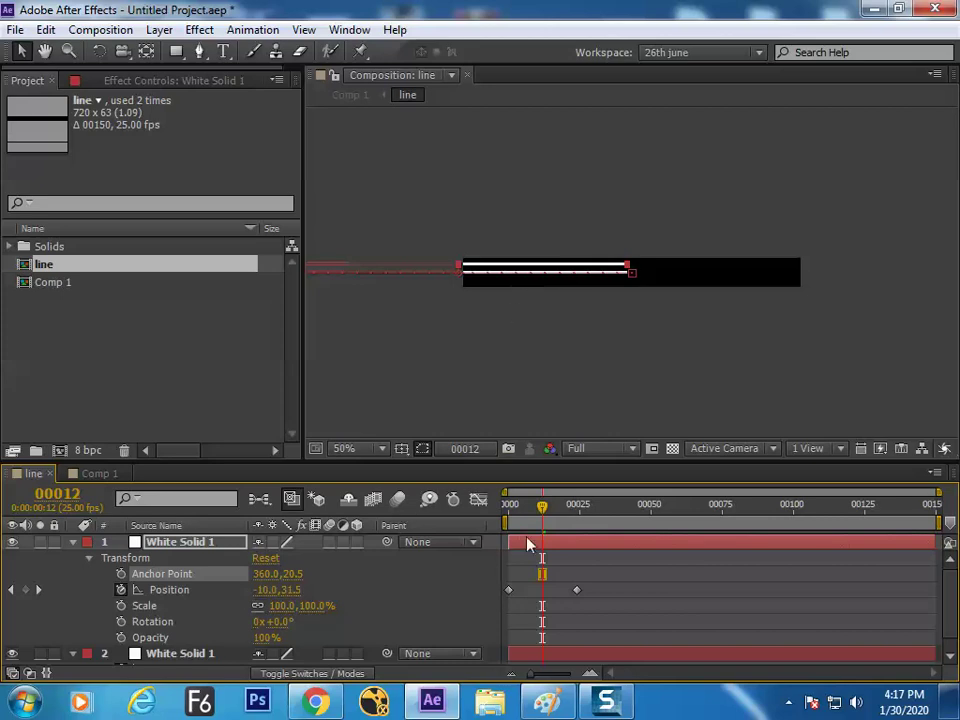
click(528, 589)
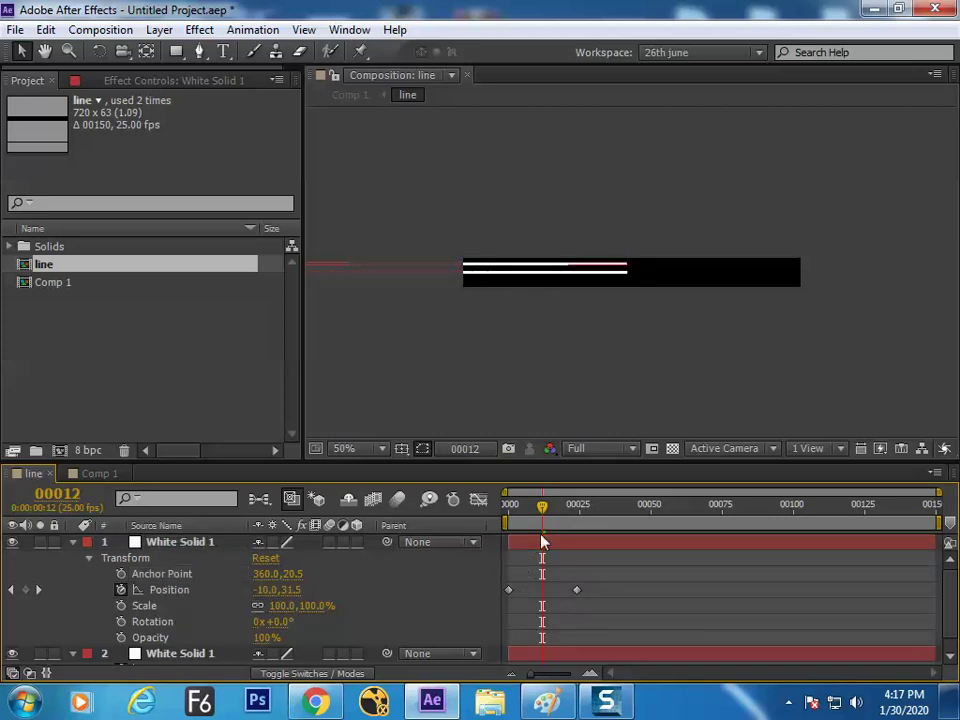
At frame 13, recolour the upper line copy yellow in its solid settings, creating a new solid for it.
mouse_move(544, 520)
mouse_down()
mouse_move(526, 515)
mouse_move(555, 532)
mouse_move(522, 536)
mouse_move(545, 536)
mouse_up()
click(555, 547)
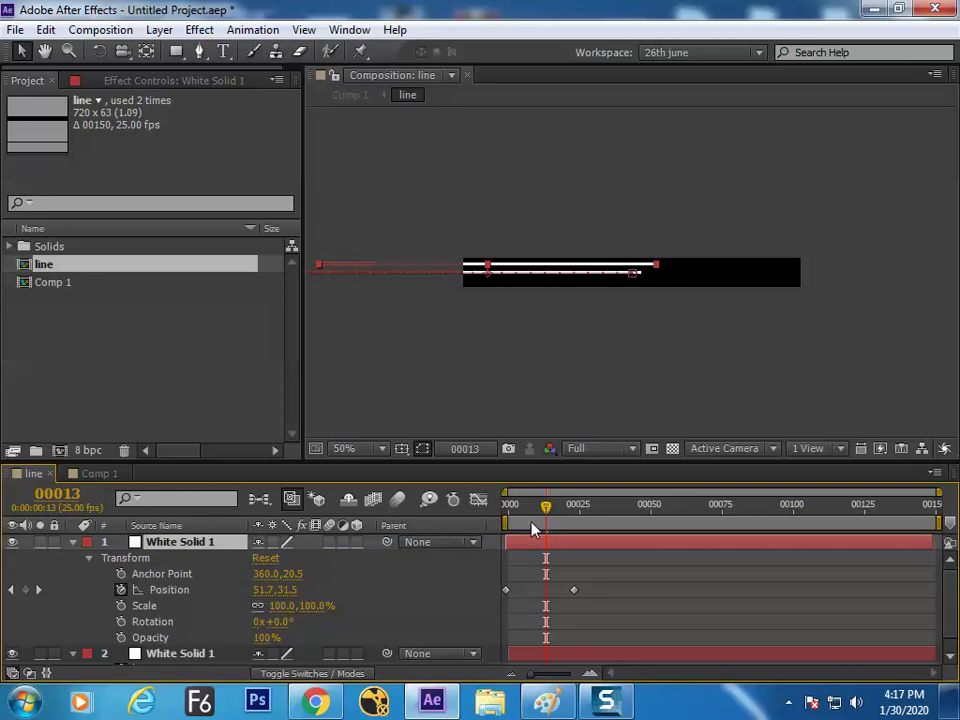
click(159, 29)
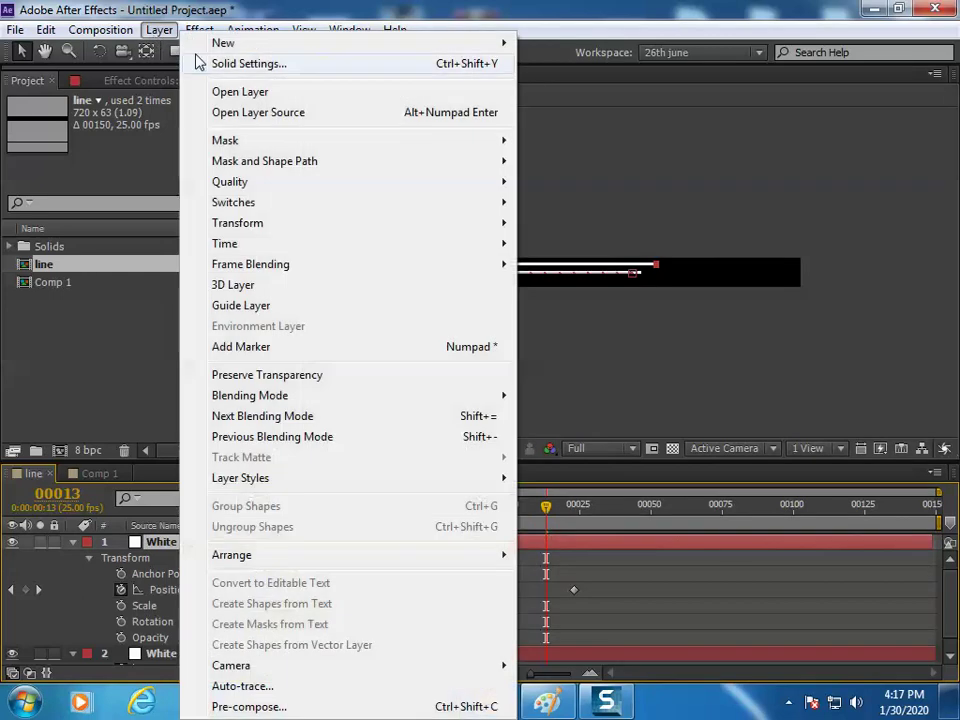
click(240, 62)
click(223, 486)
drag(381, 300, 409, 270)
click(448, 467)
click(566, 278)
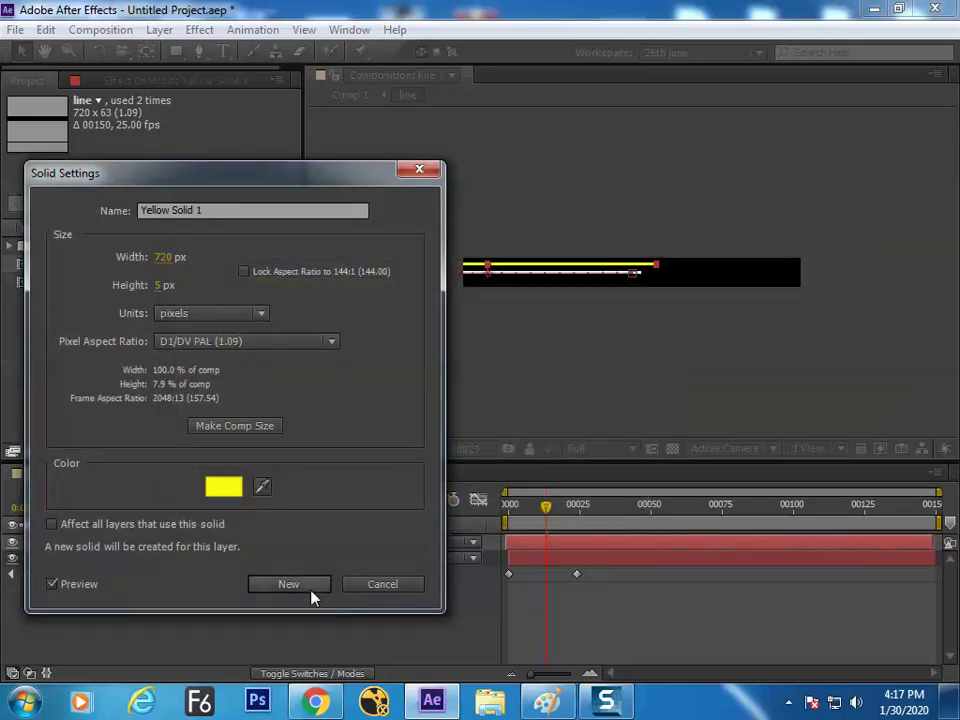
click(311, 589)
Delay the yellow line layer to start at about frame 5 and scrub through the staggered lines.
drag(596, 544, 604, 546)
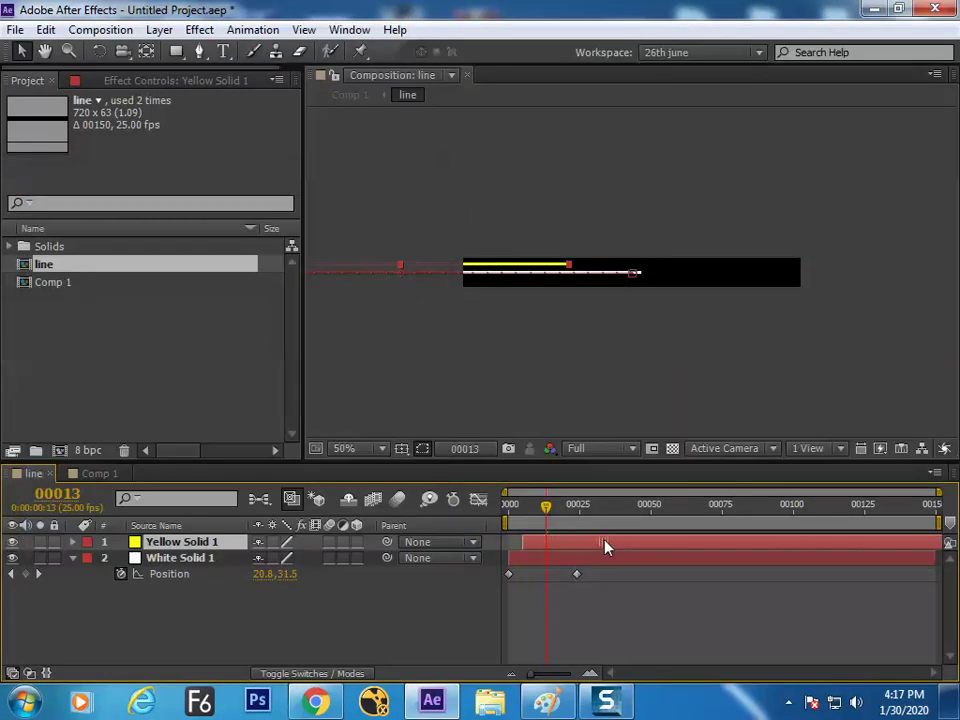
drag(546, 521, 571, 521)
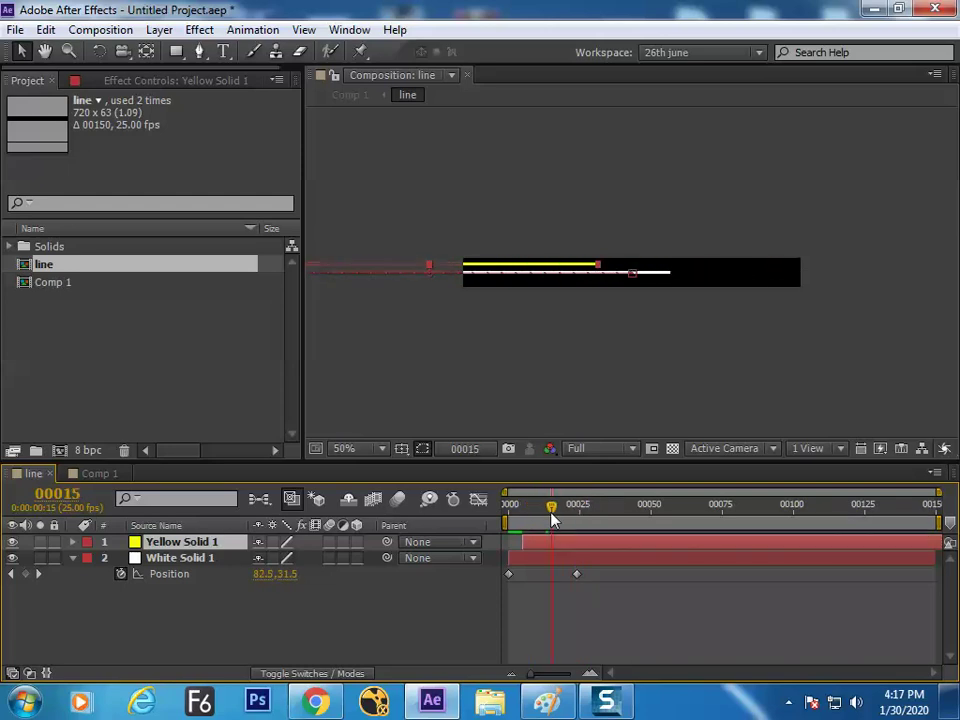
drag(553, 519, 534, 523)
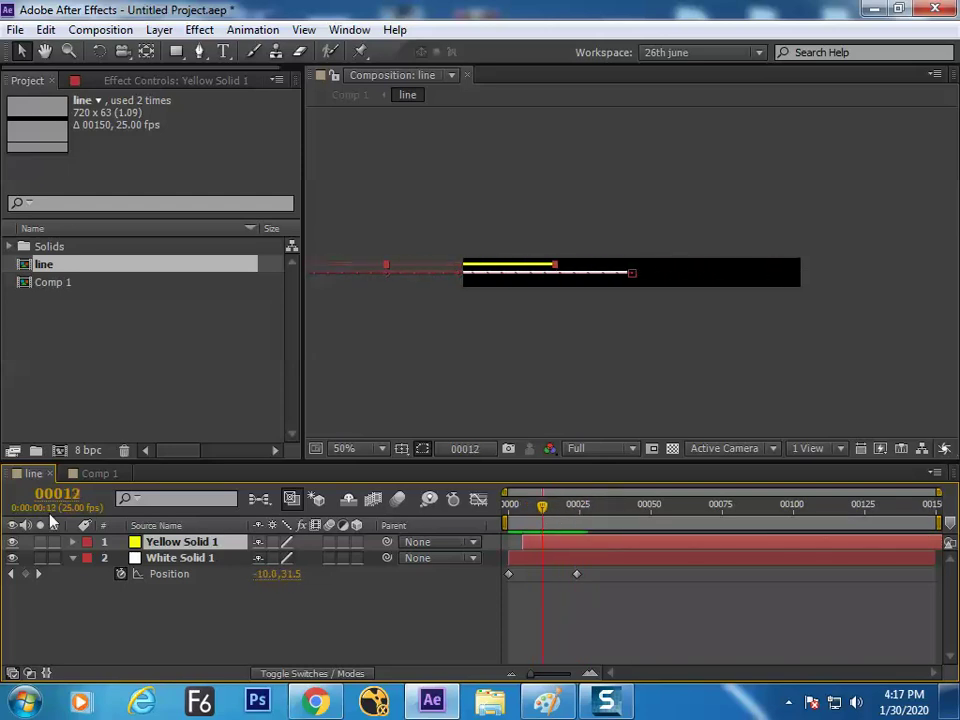
Check the white and yellow lines in Comp 1 by scrubbing and comparing them with the line composition.
click(100, 476)
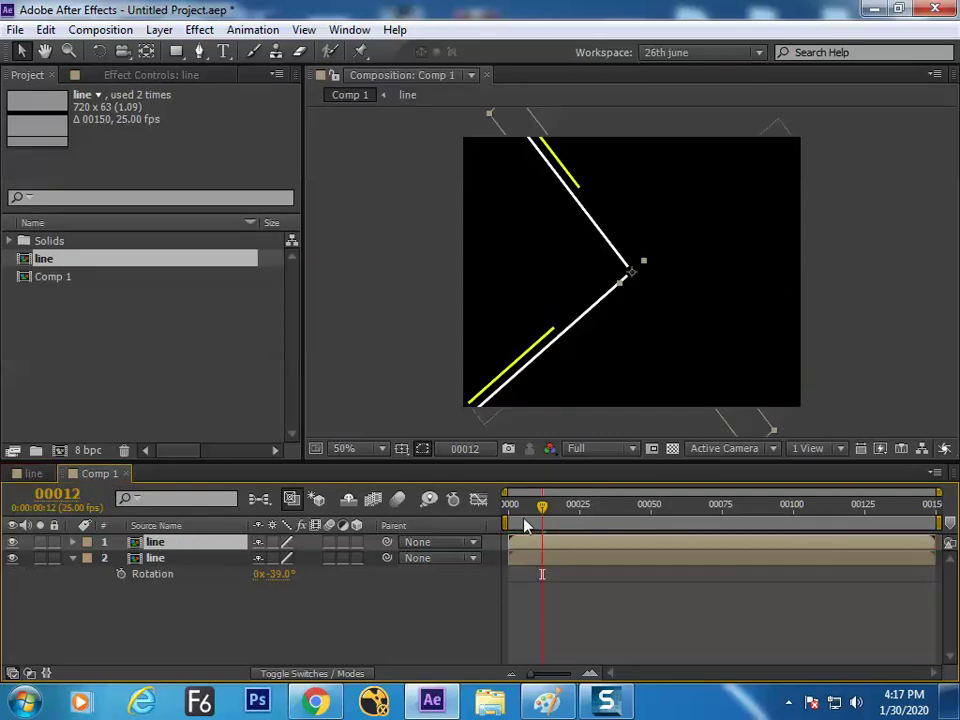
drag(525, 525, 548, 510)
click(36, 474)
click(99, 473)
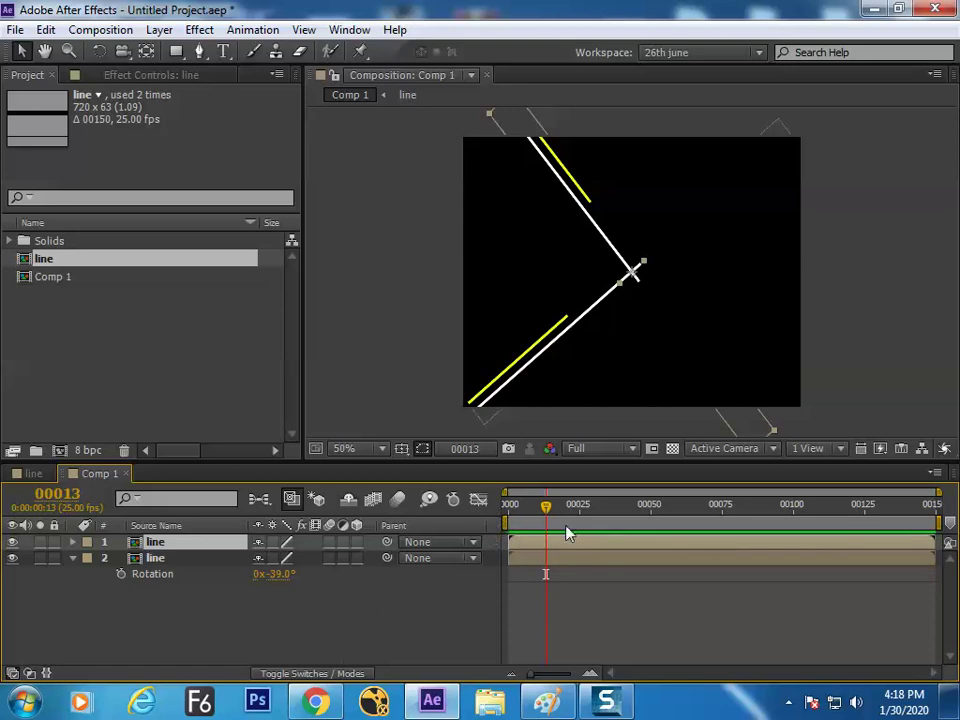
In the line composition, show the yellow layer's anchor point and position, and set its anchor point to 360.0, 15.5.
click(50, 474)
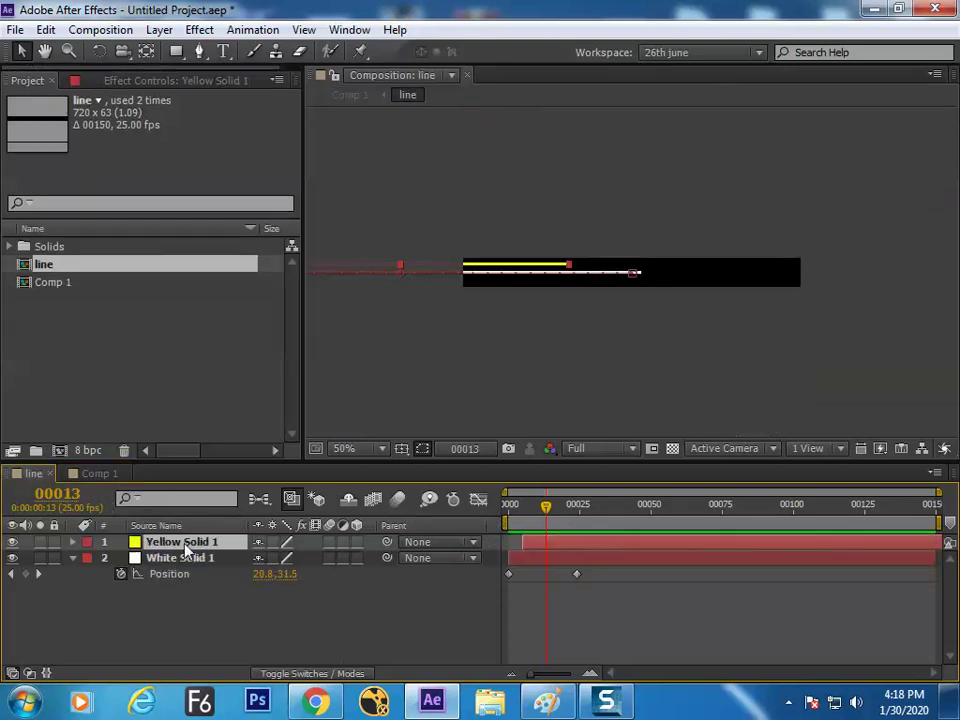
key(a)
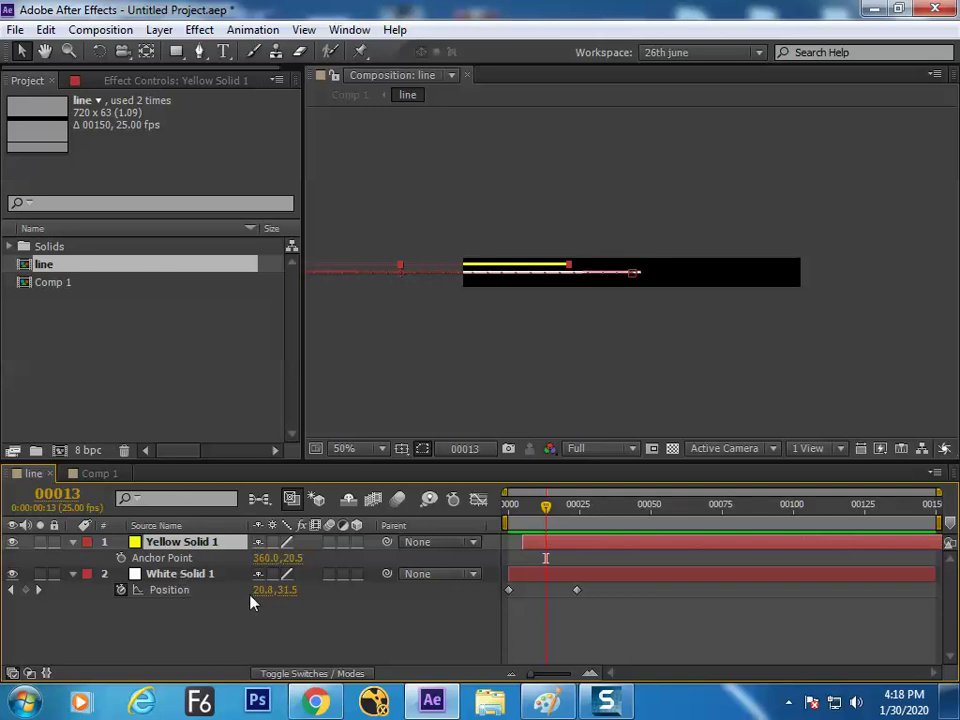
key(shift+p)
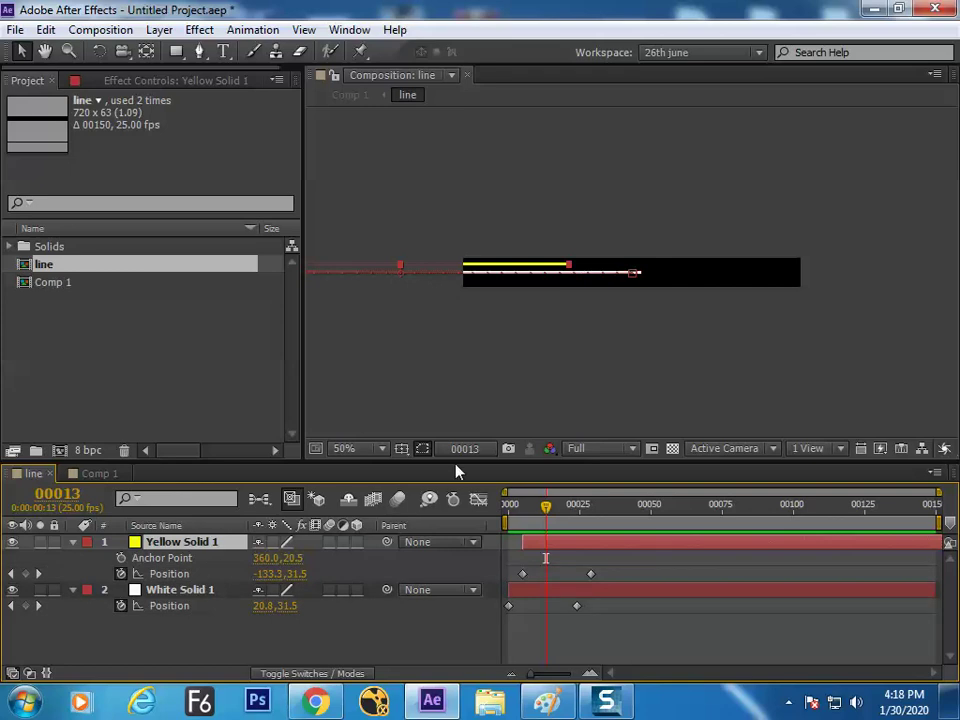
mouse_move(548, 522)
mouse_down()
mouse_move(561, 522)
mouse_move(536, 522)
mouse_move(576, 522)
mouse_move(531, 522)
mouse_move(574, 528)
mouse_move(548, 528)
mouse_up()
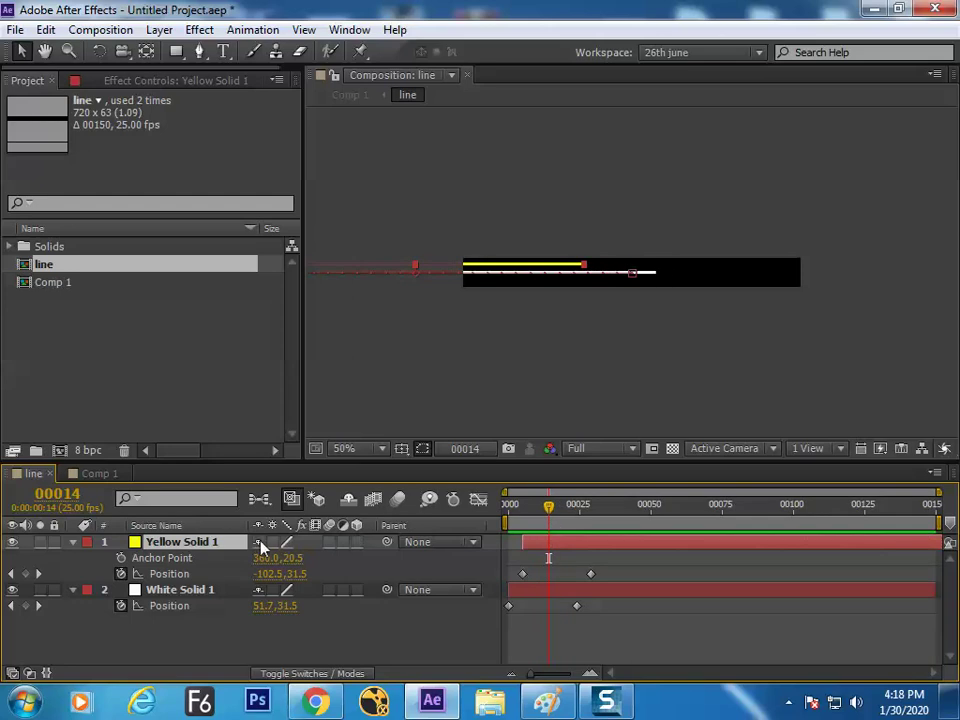
click(303, 553)
drag(296, 558, 286, 559)
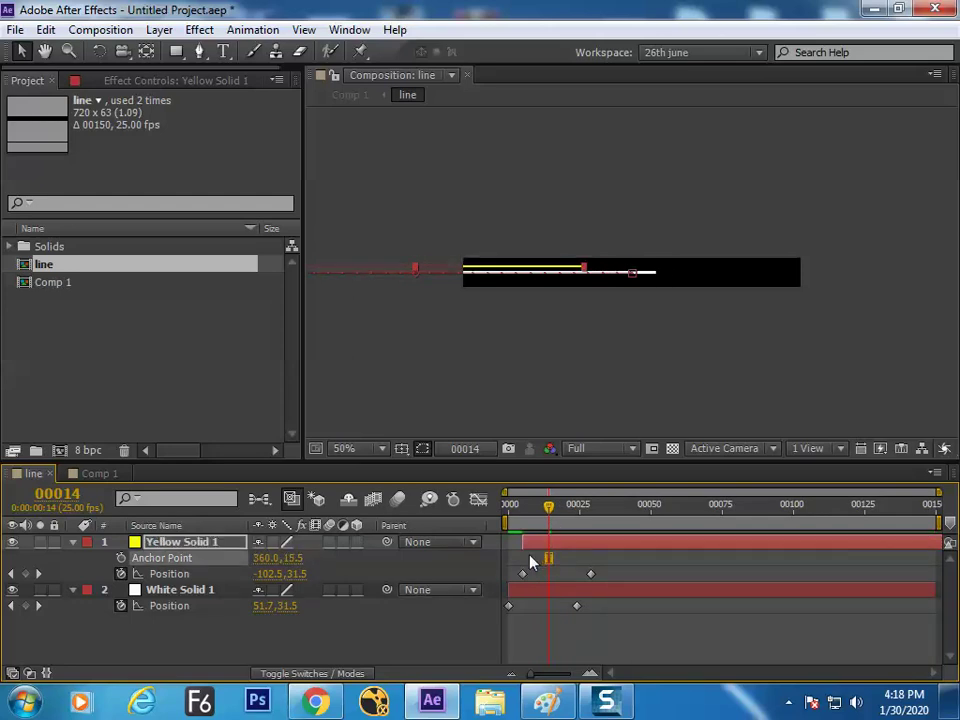
Duplicate the yellow line layer and set the upper copy's anchor point to 360.0, 26.5.
key(ctrl+d)
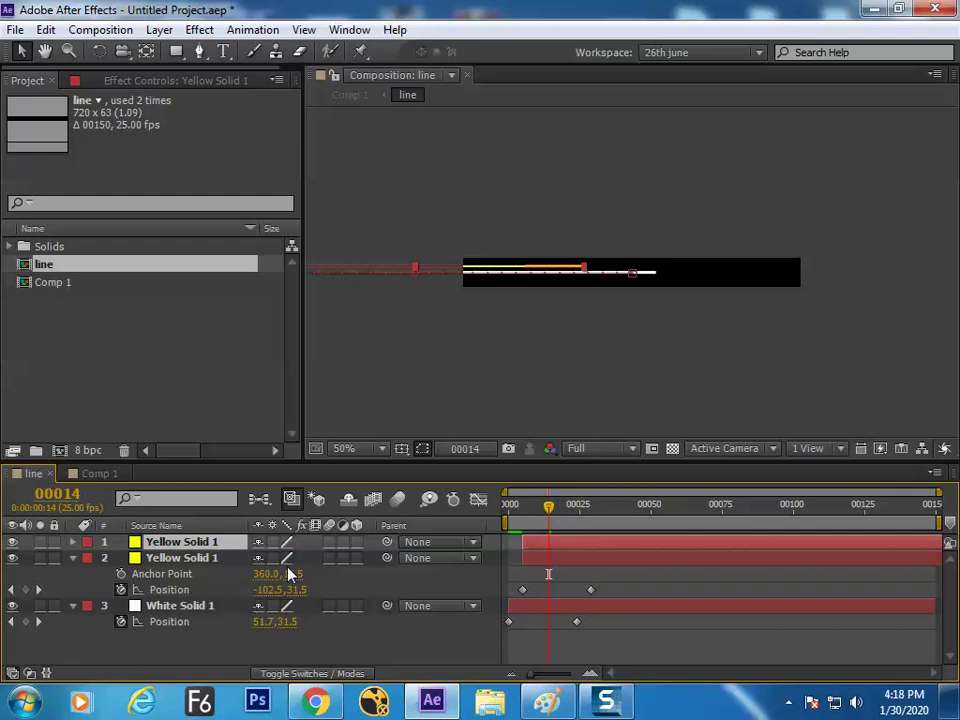
key(a)
drag(288, 568, 306, 552)
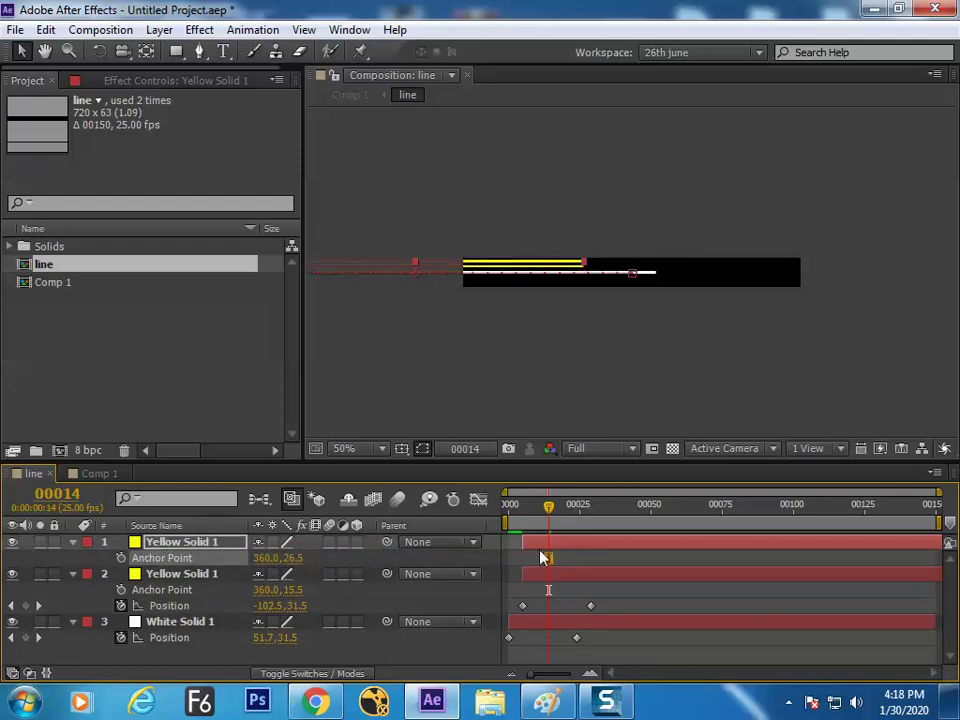
Delay the upper yellow copy to start at about frame 11 and recolour it blue, #13BAFF, as a new solid.
drag(566, 549, 574, 549)
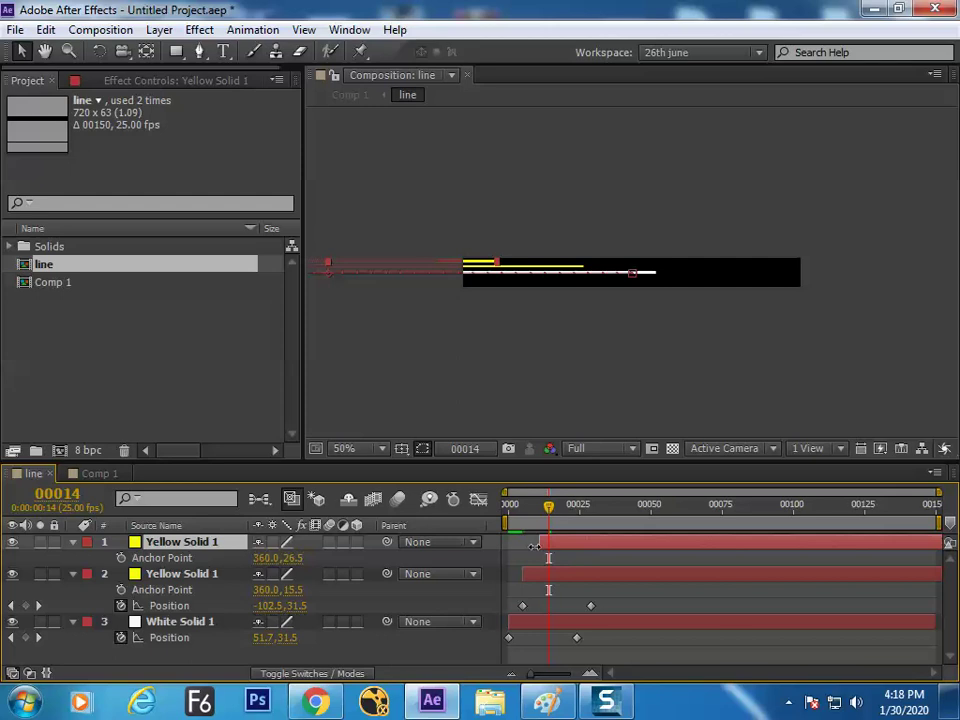
key(ctrl+shift+y)
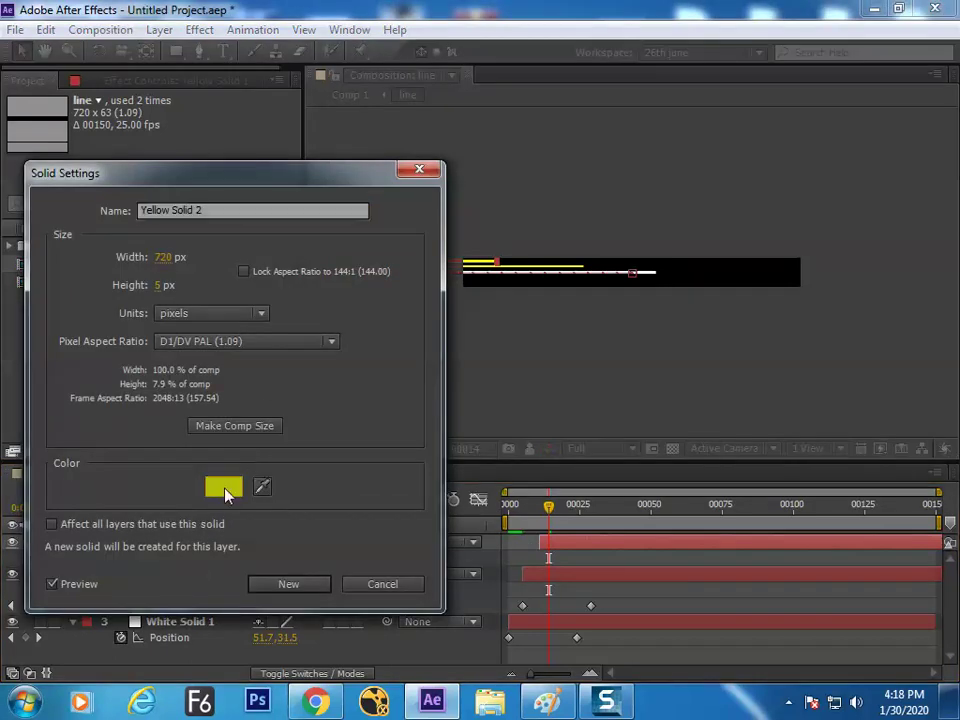
click(224, 488)
drag(447, 452, 445, 387)
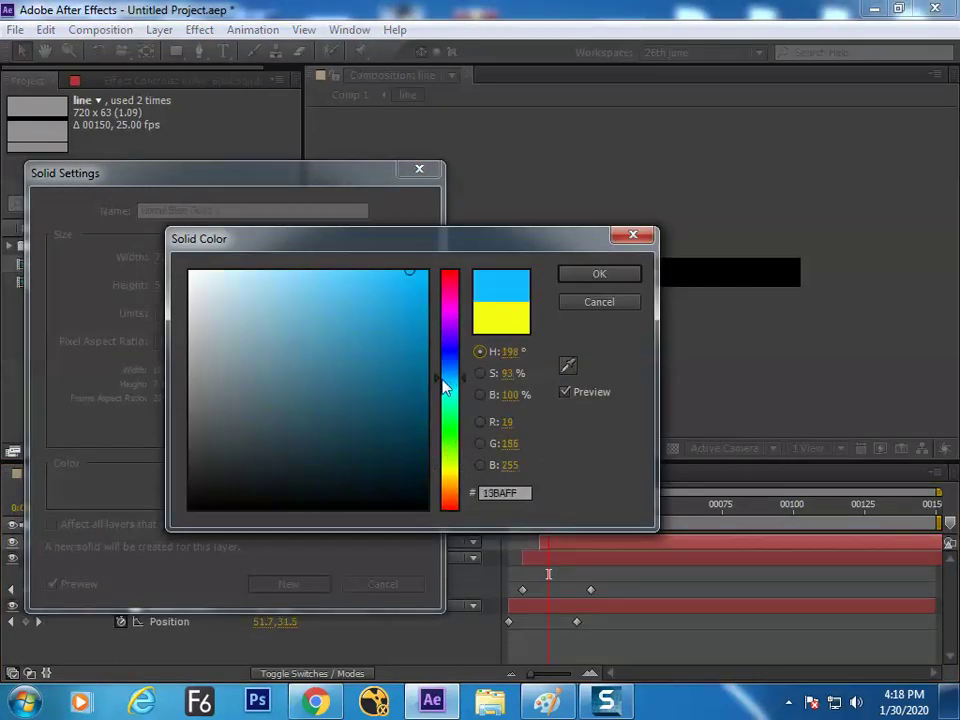
key(Return)
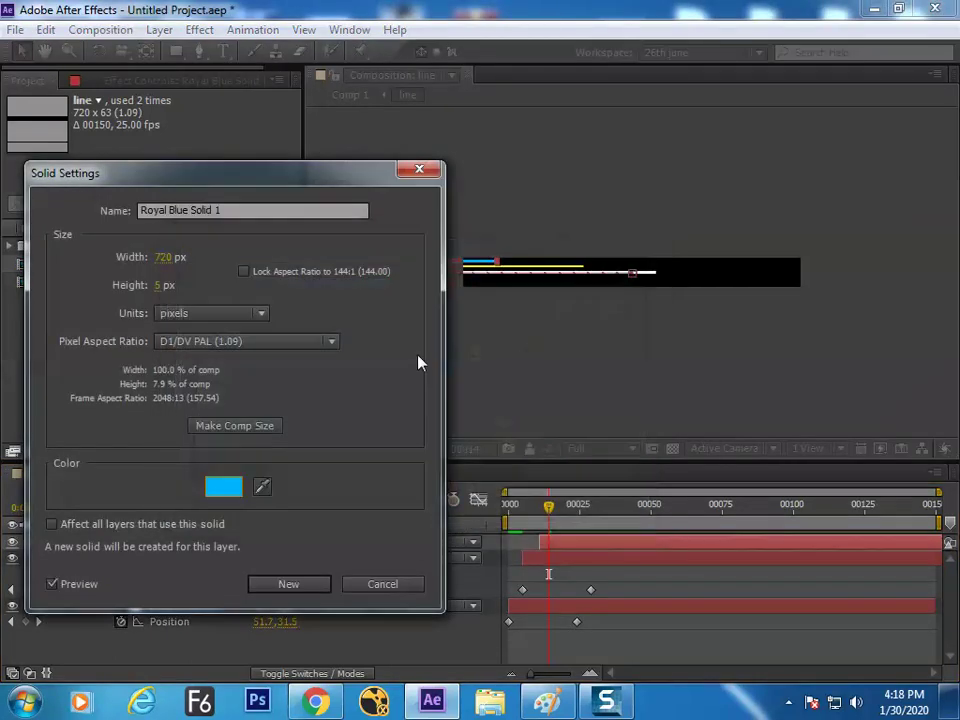
click(289, 584)
Preview the white, yellow and blue lines in Comp 1 from the first frame.
click(100, 474)
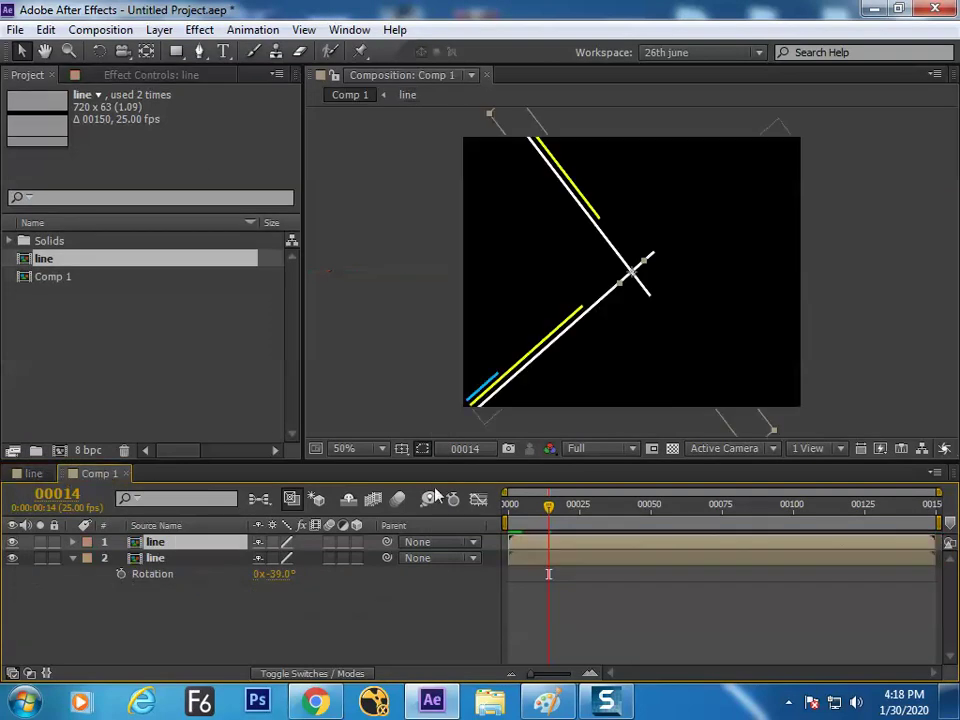
click(510, 504)
key(space)
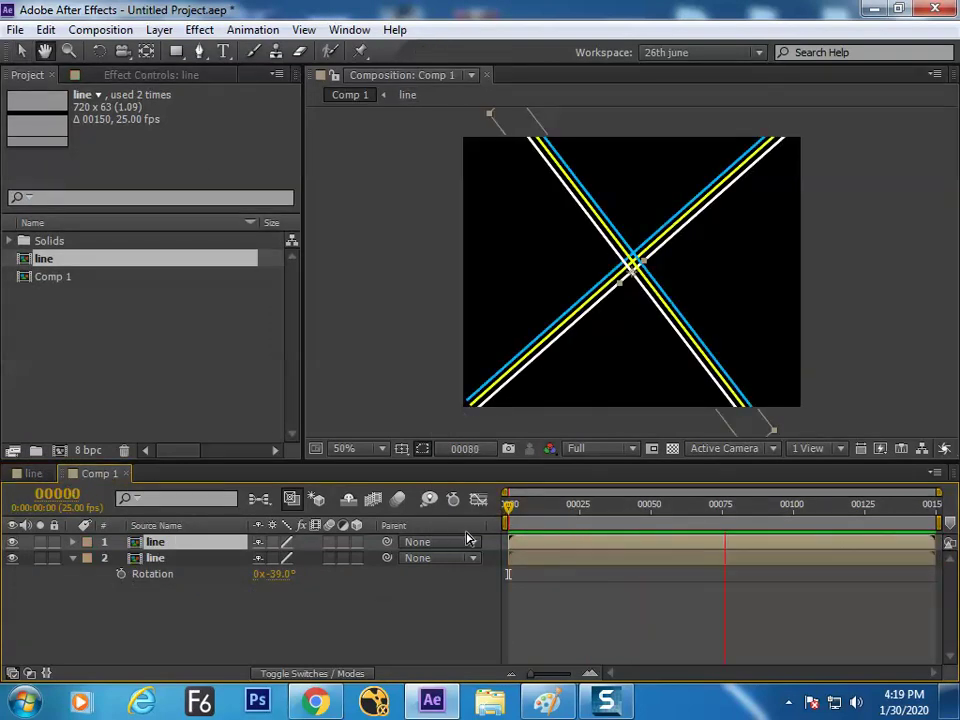
key(space)
key(space)
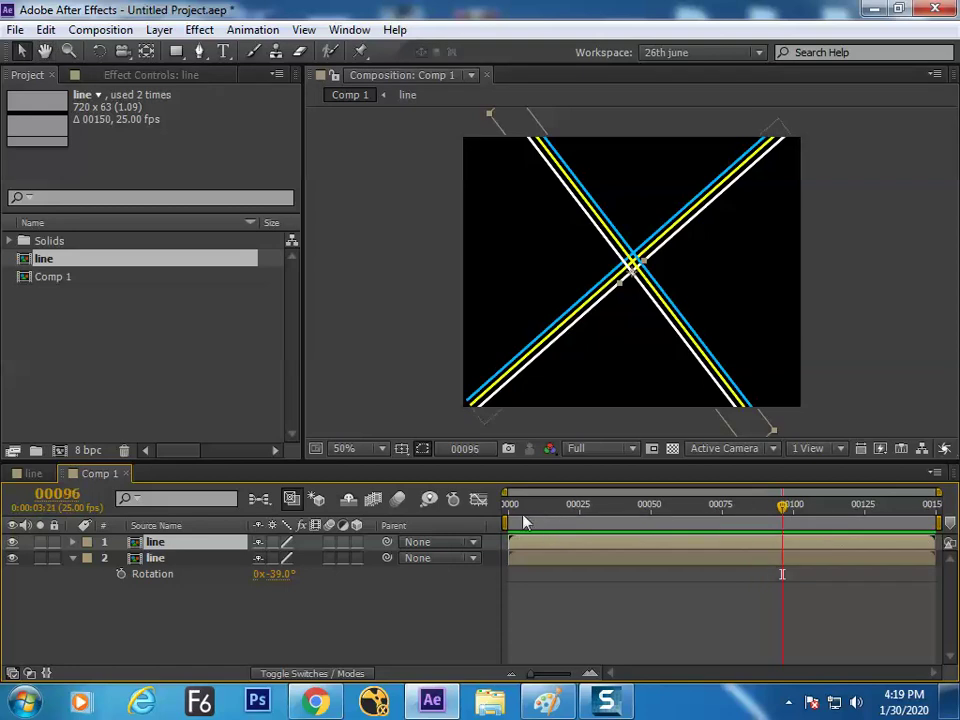
Shift the rising line layer slightly toward the frame's lower-left corner in Comp 1 and preview the crossing lines.
click(515, 368)
drag(508, 505, 513, 577)
key(space)
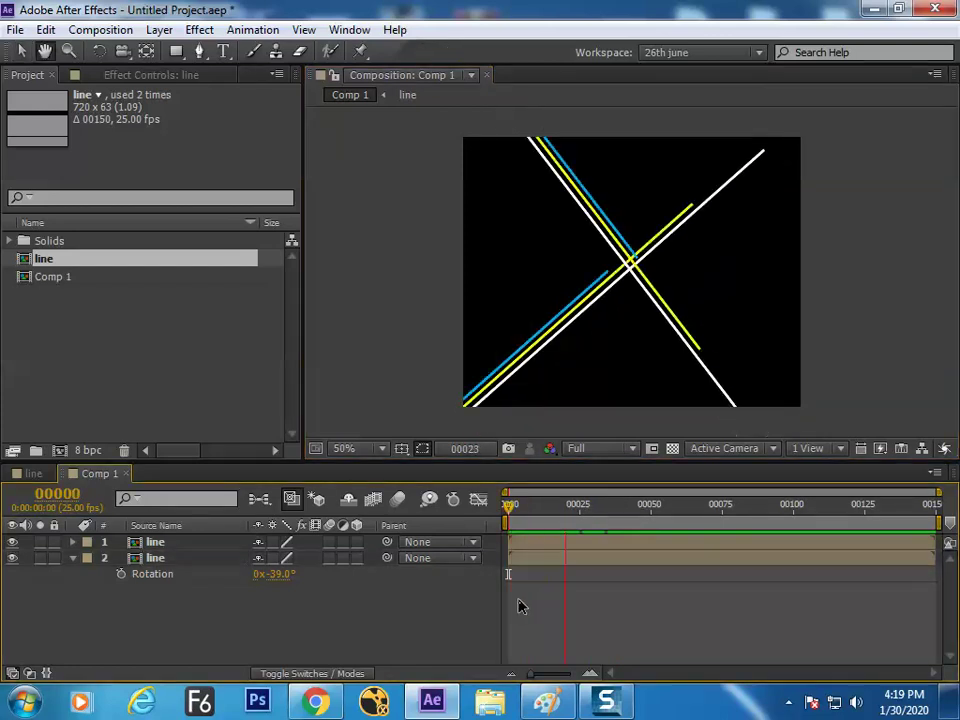
key(space)
drag(510, 508, 590, 503)
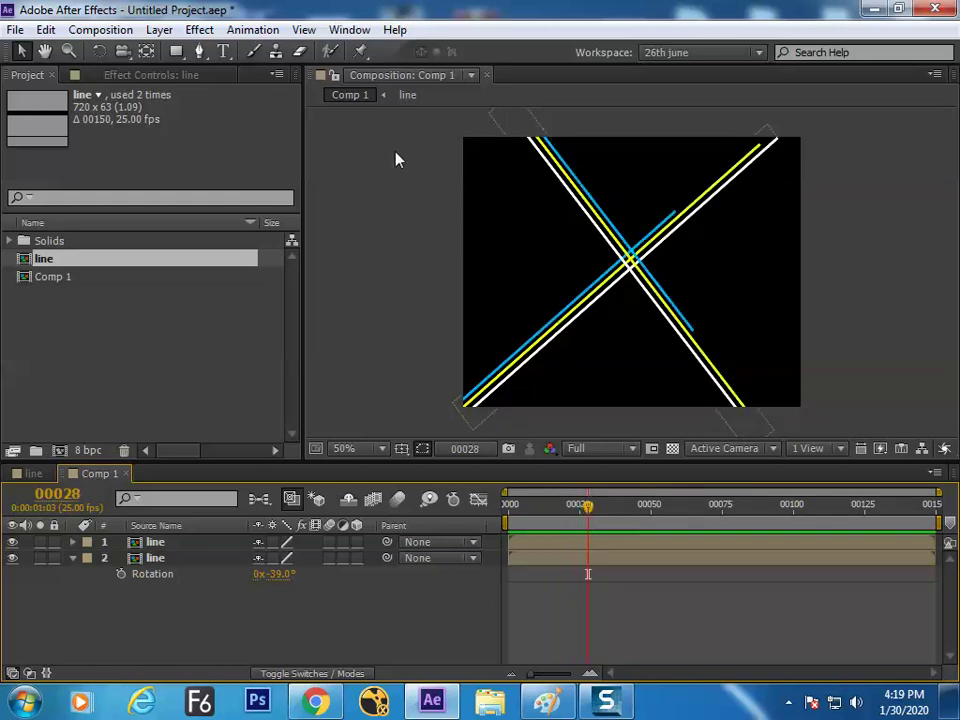
drag(505, 508, 575, 514)
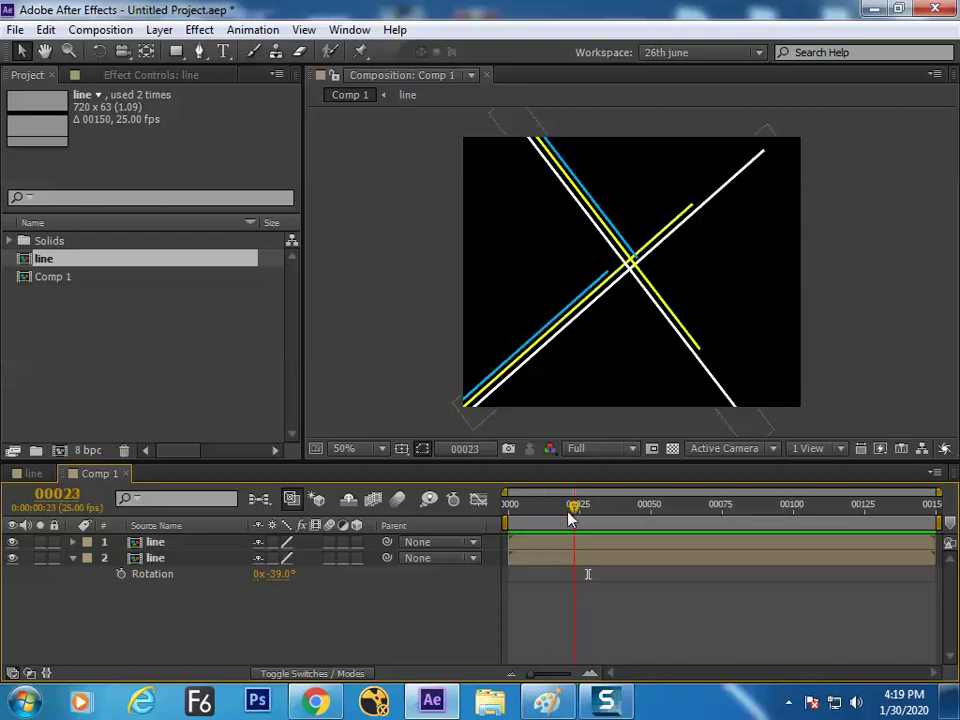
click(192, 395)
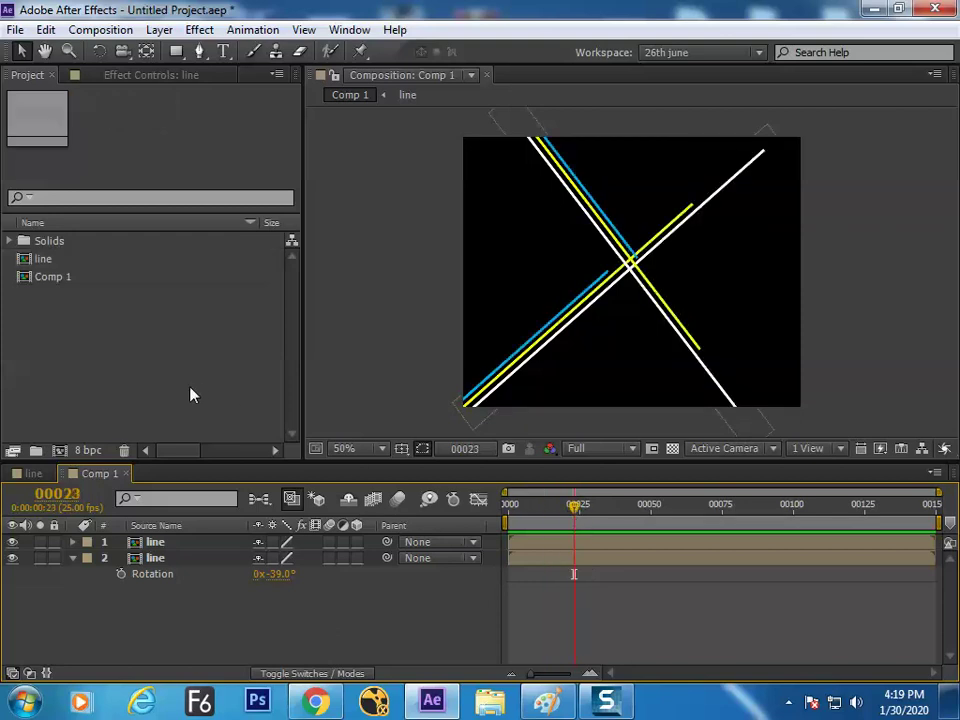
Switch to Photoshop, create a new preset-sized RGB document with a white background, and add an empty layer to it.
click(257, 705)
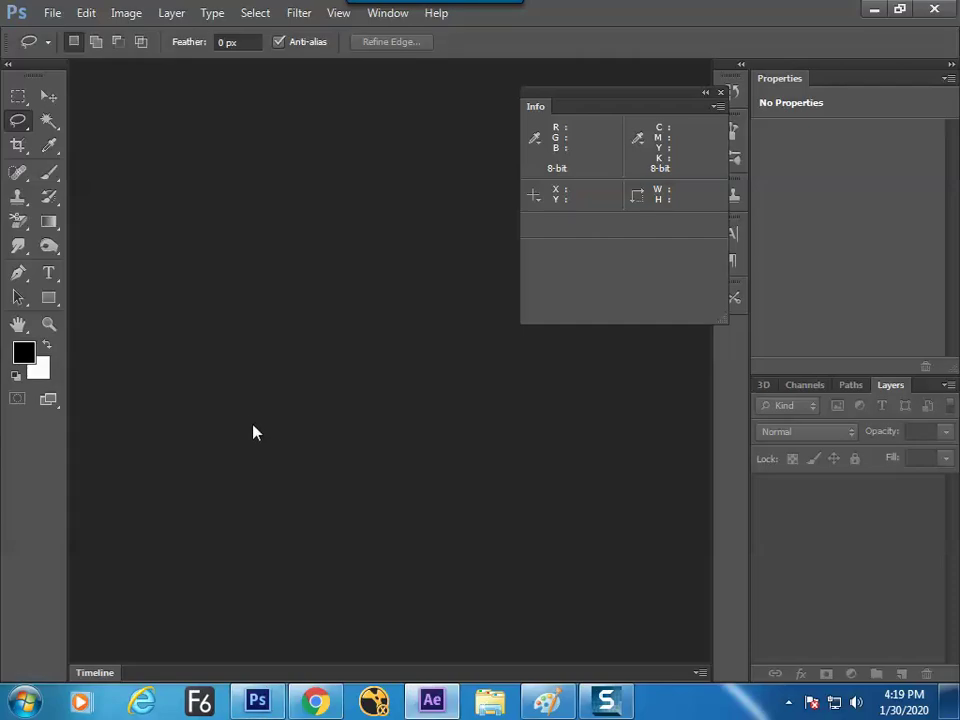
key(ctrl)
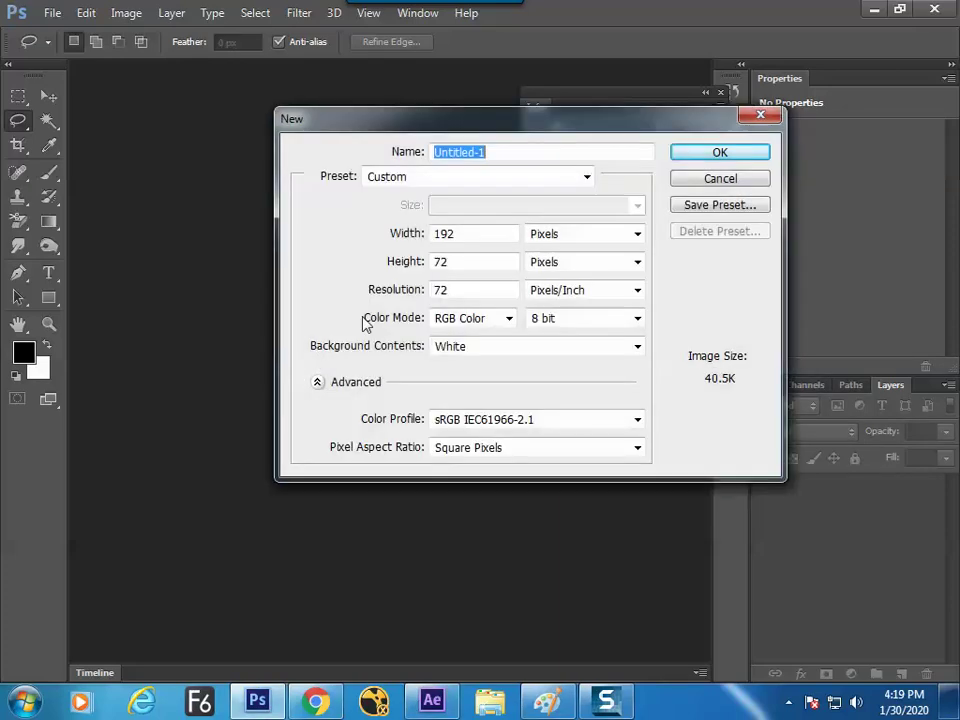
click(470, 177)
click(441, 210)
key(Return)
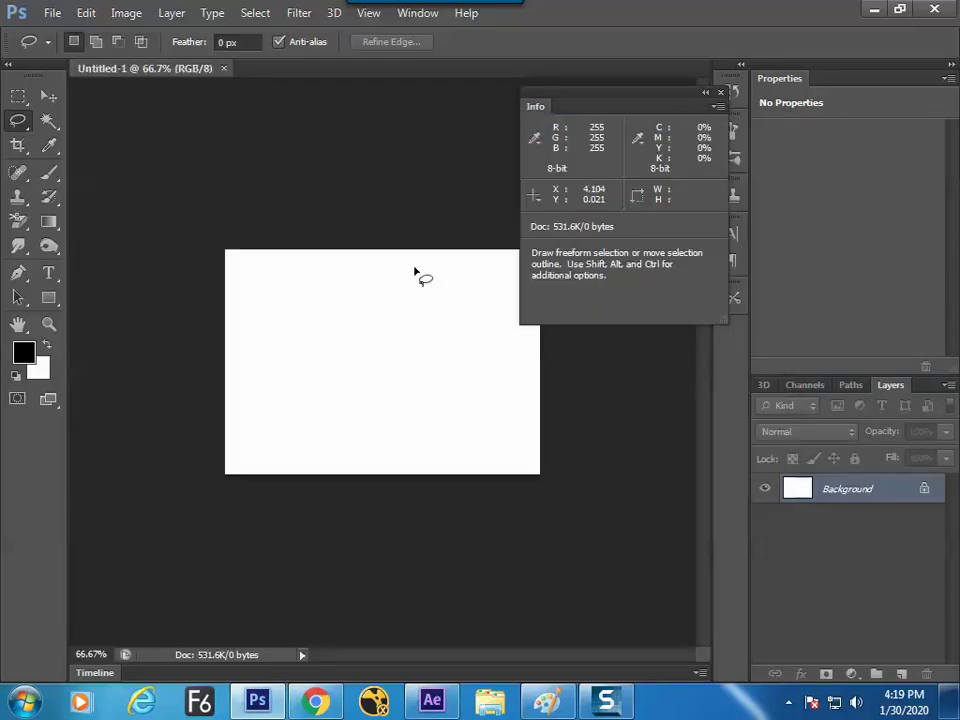
key(ctrl+shift+n)
key(Return)
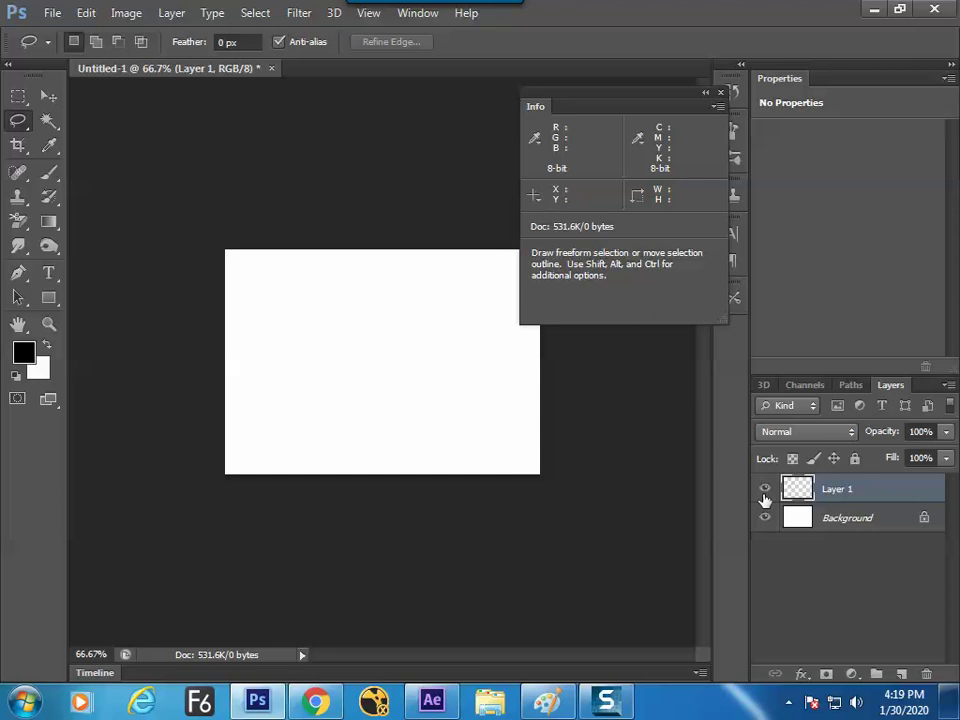
Delete the Background layer and draw a circular selection about 2.85 inches across near the middle of the canvas.
click(815, 525)
key(Delete)
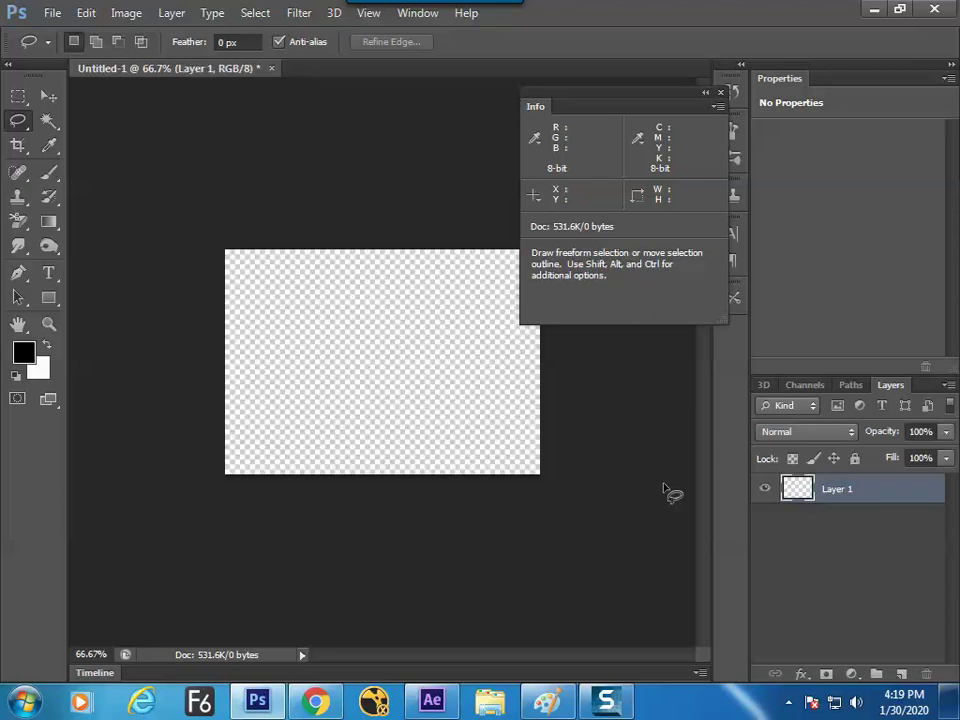
key(m)
key(shift+m)
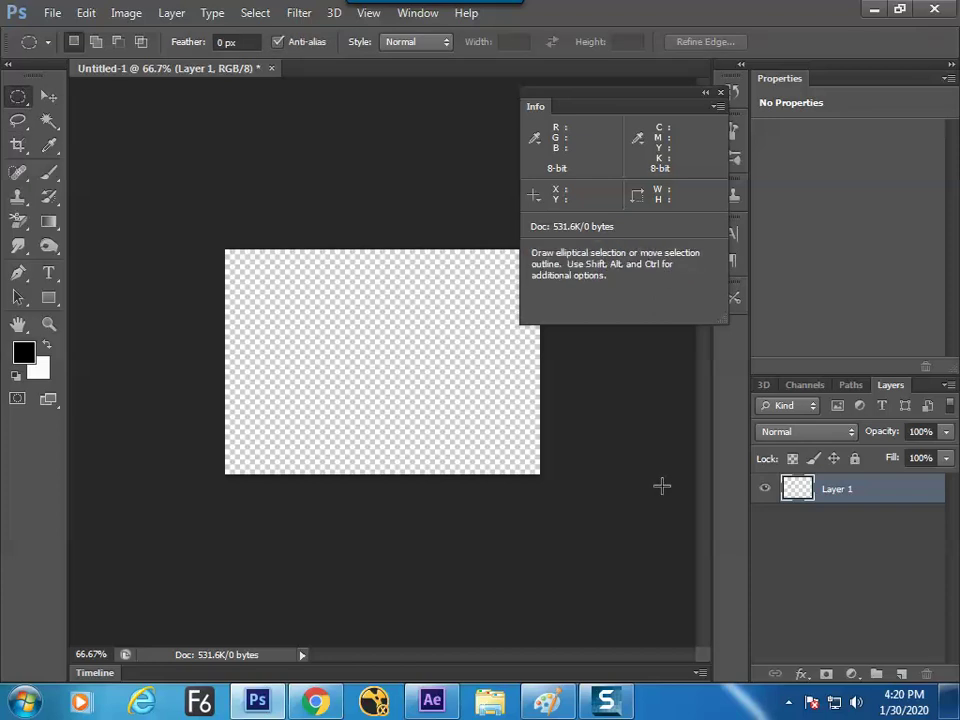
mouse_move(398, 371)
mouse_down()
mouse_move(454, 433)
mouse_move(400, 386)
mouse_up()
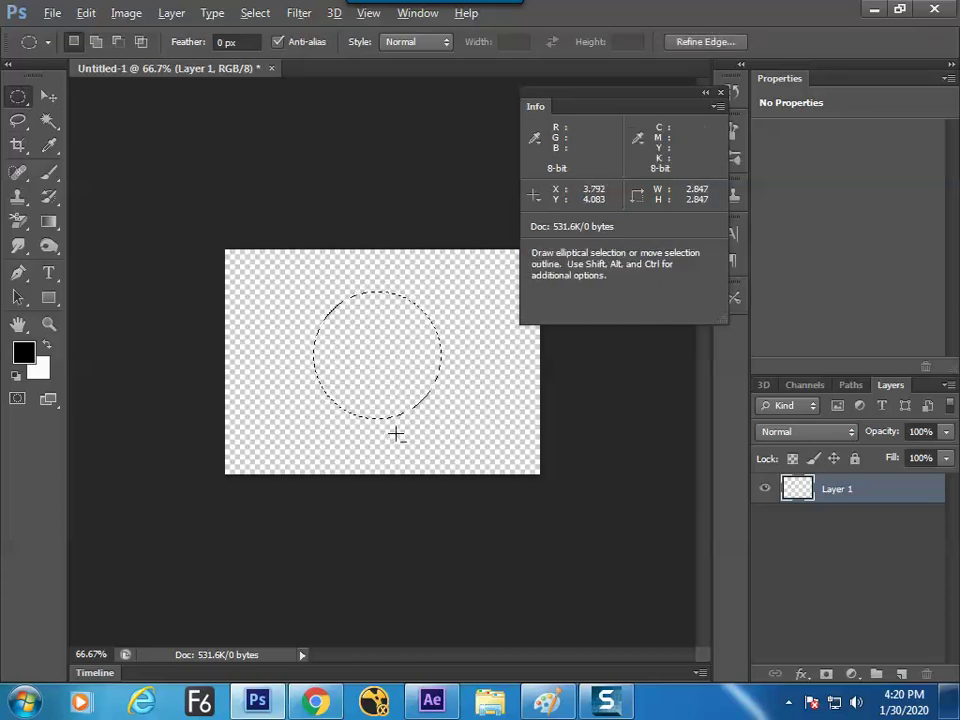
Stroke the circular selection with a 10 px yellow line on the inside, then deselect it.
key(alt+e)
key(k)
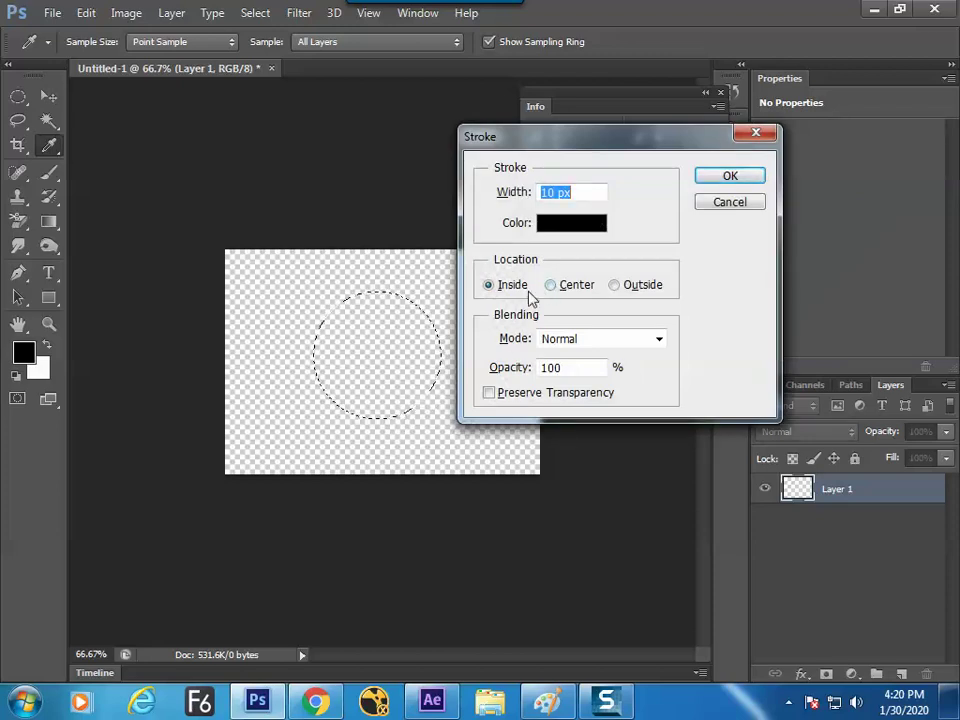
click(571, 222)
drag(615, 345, 710, 318)
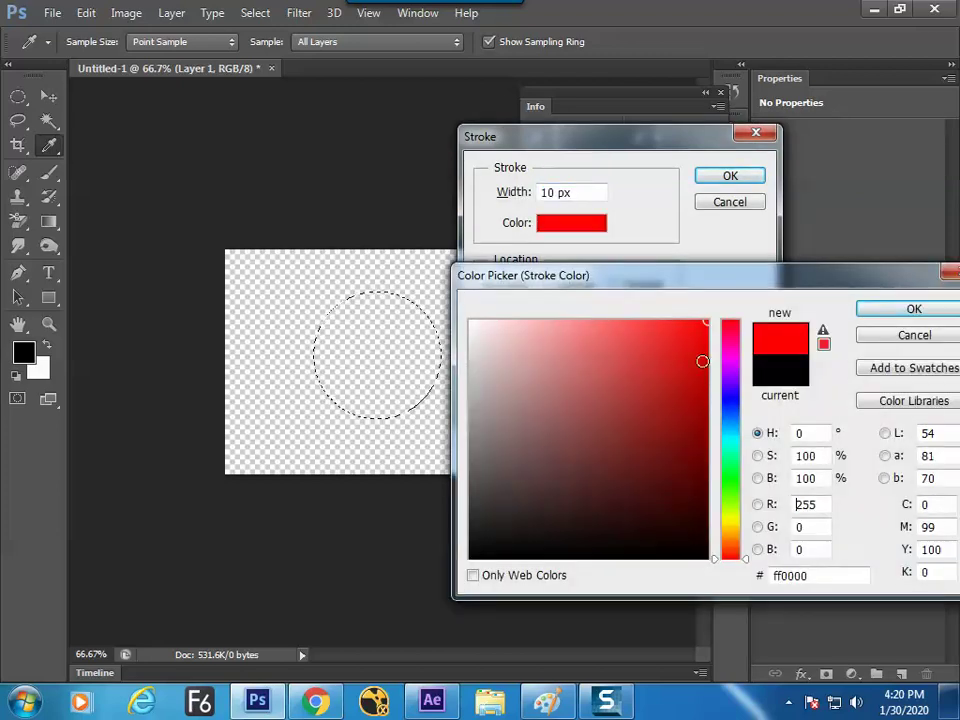
click(729, 521)
key(Return)
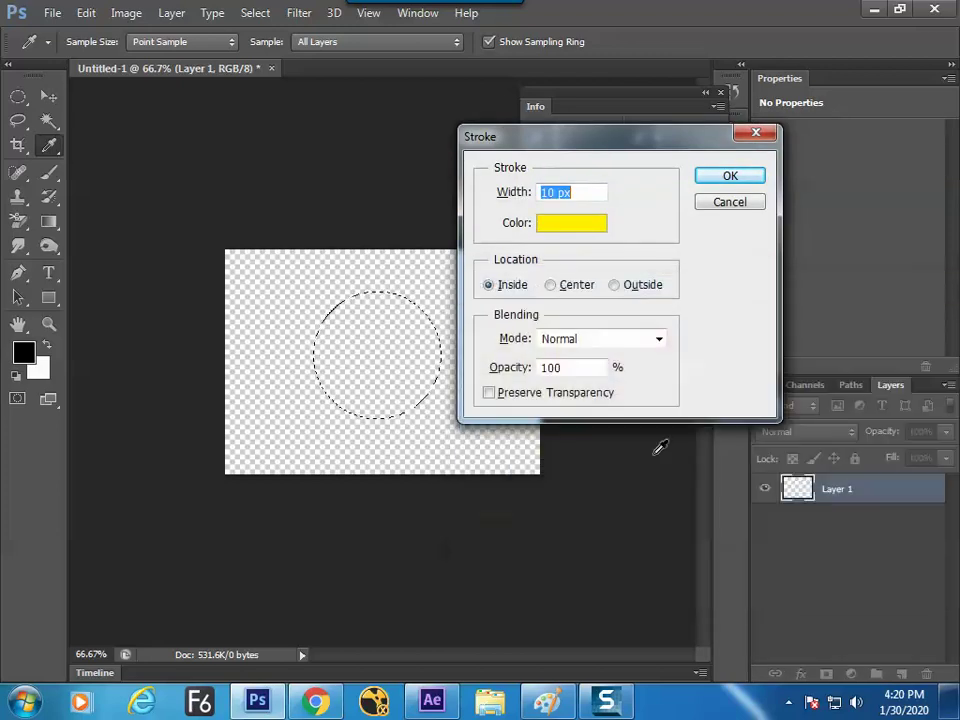
key(Return)
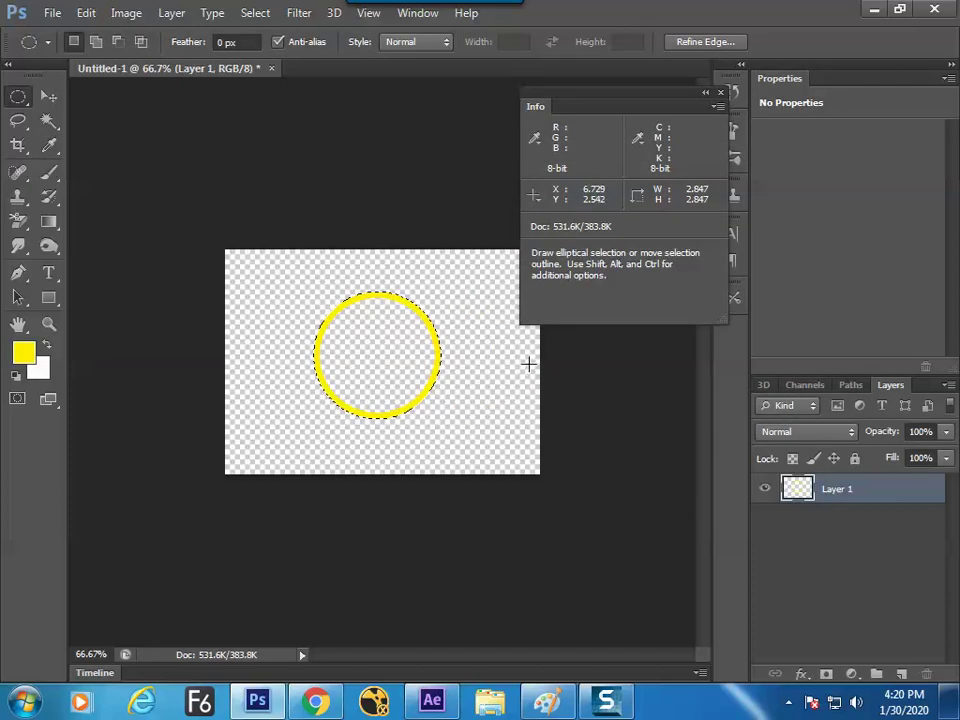
key(ctrl+d)
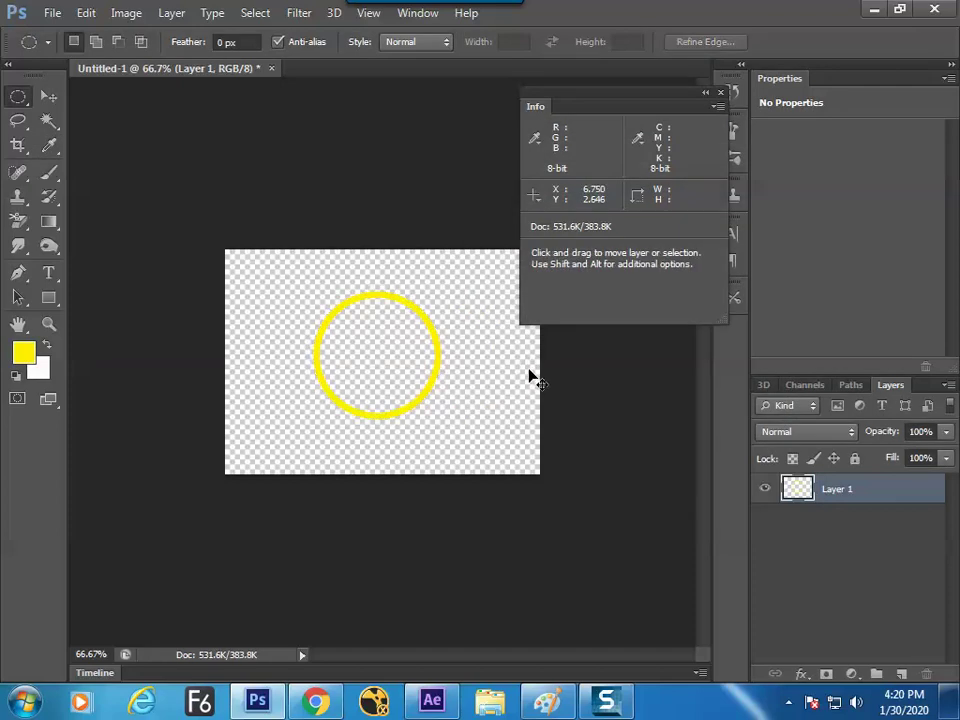
Cut a narrow vertical gap about 0.15 inches wide through the top of the yellow ring.
right_click(20, 97)
click(110, 93)
drag(375, 274, 380, 314)
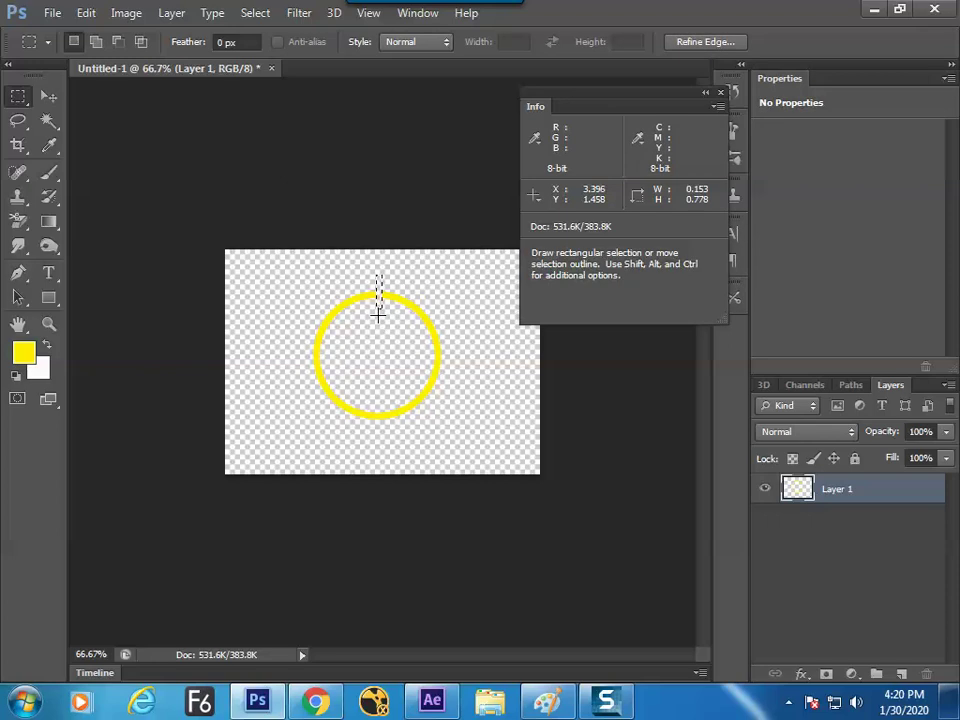
key(ctrl+x)
key(v)
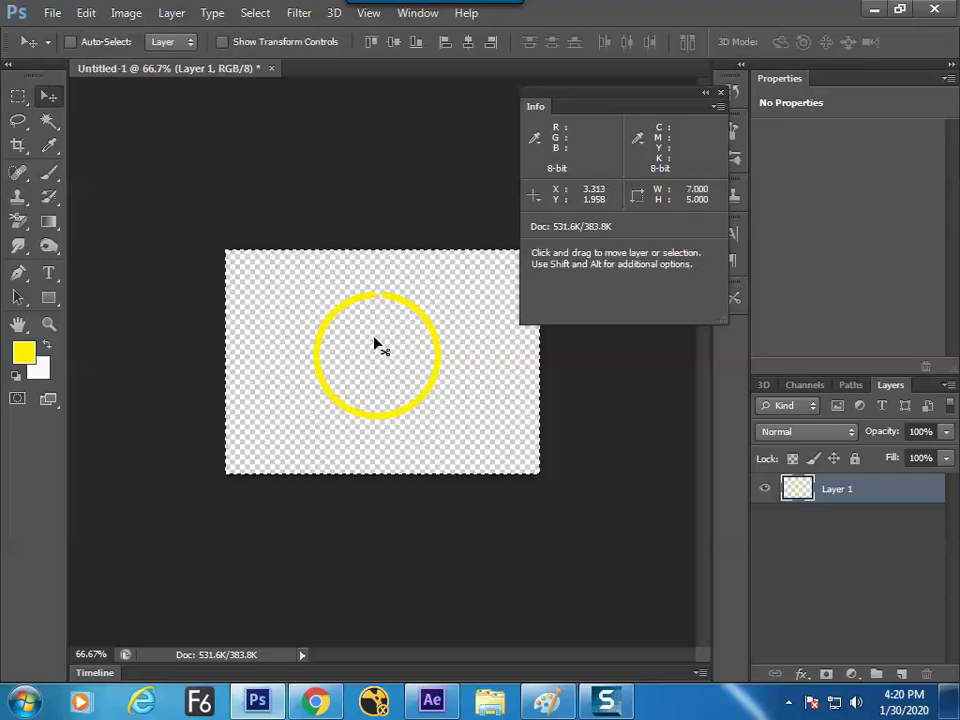
Centre the ring vertically and horizontally on the canvas and clear the selection.
key(ctrl+a)
click(393, 42)
click(467, 42)
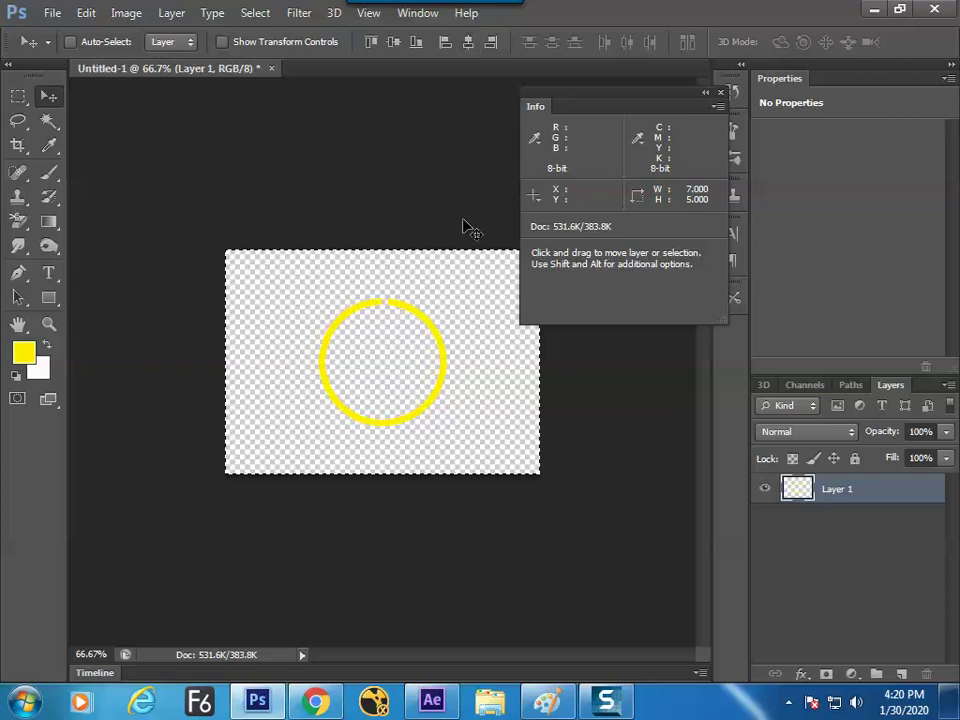
key(ctrl+d)
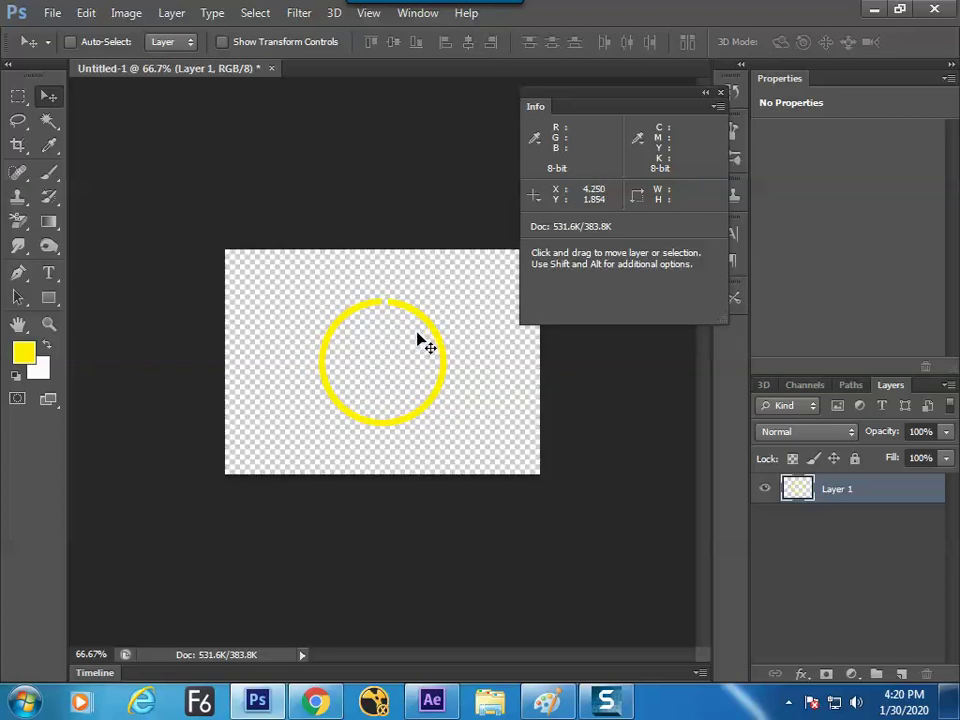
Save the ring artwork to the Desktop as a Photoshop file named circle.
key(ctrl+shift+s)
click(81, 167)
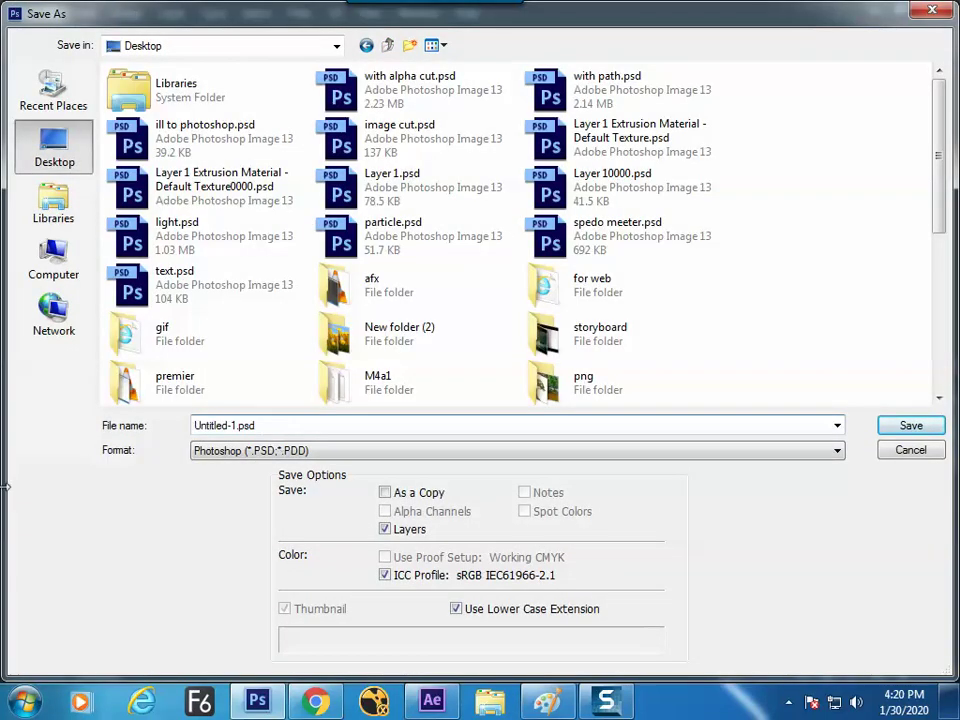
drag(269, 426, 129, 429)
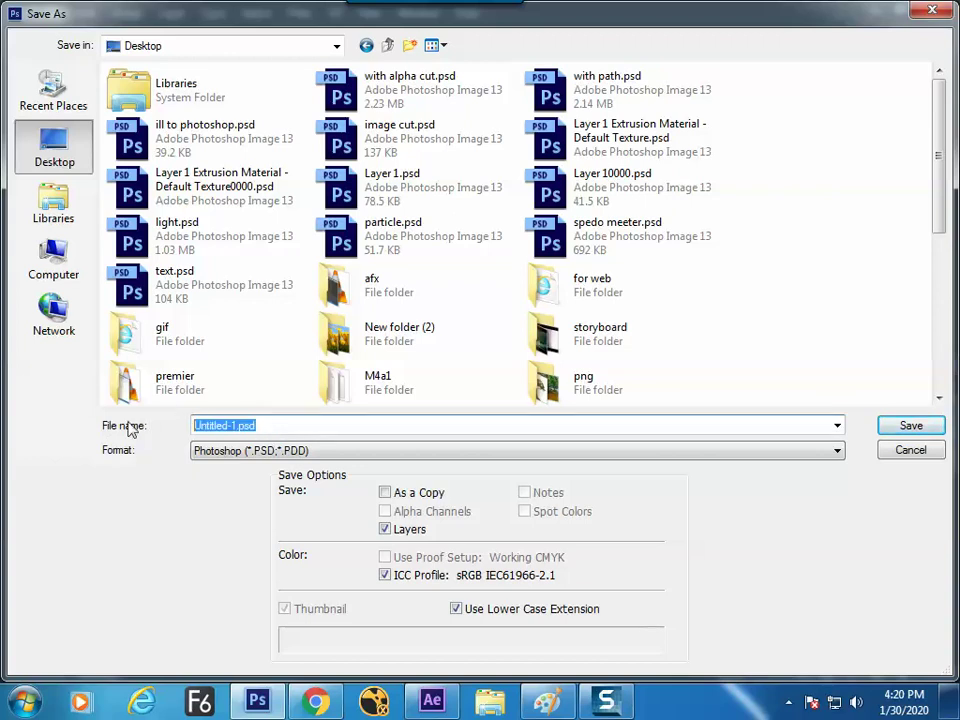
text(circle)
key(Return)
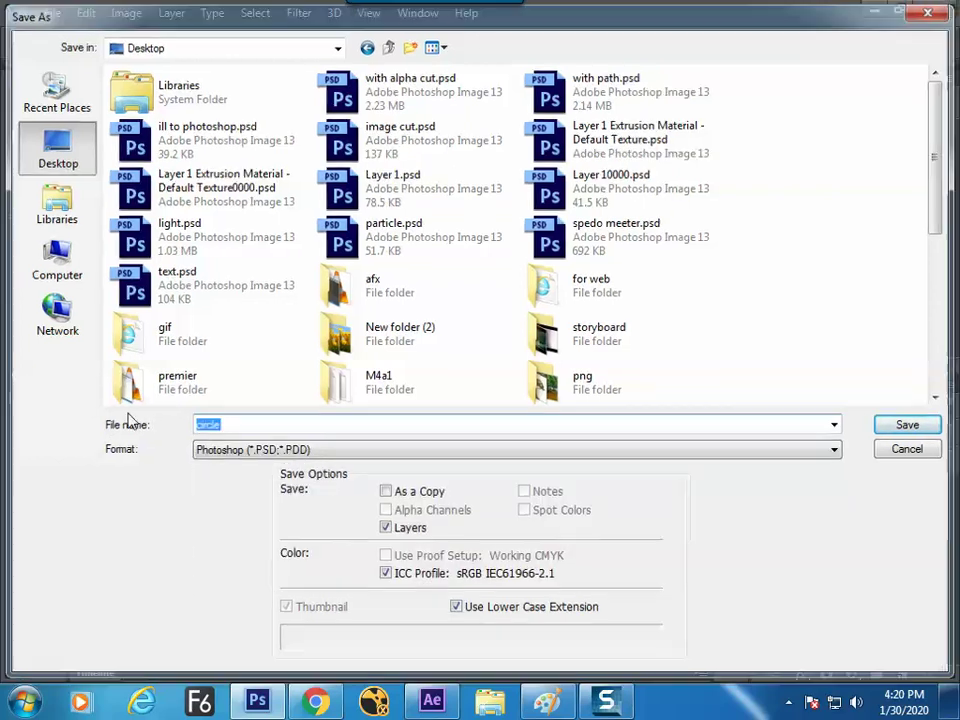
Switch to After Effects, start a file import and browse the Desktop for circle.psd.
key(alt+Tab)
double_click(190, 389)
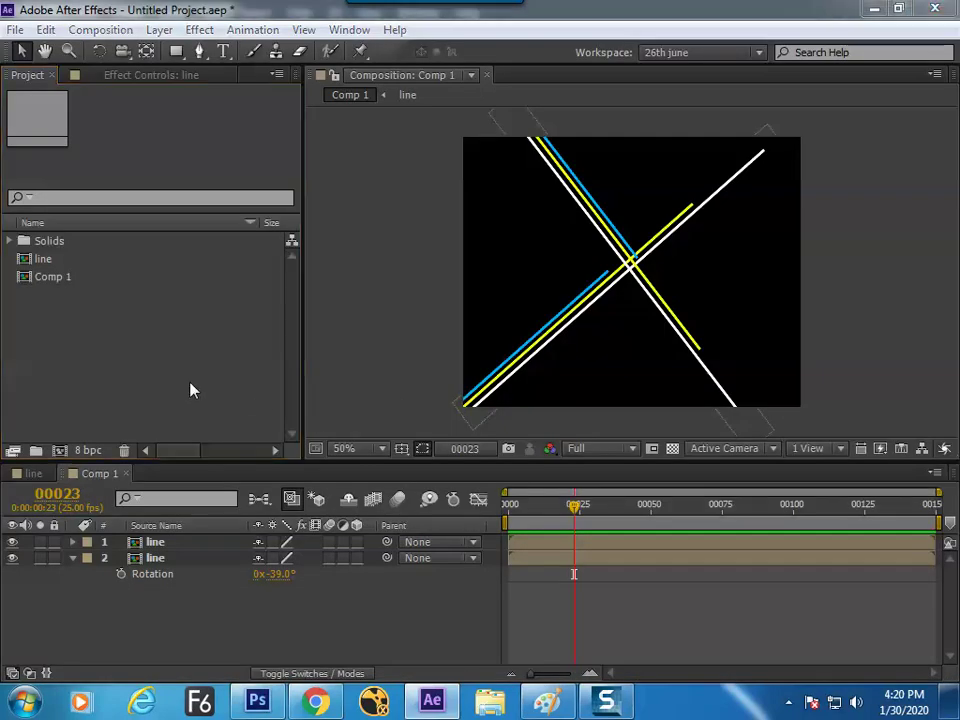
click(62, 201)
scroll(192, 362, down, 5)
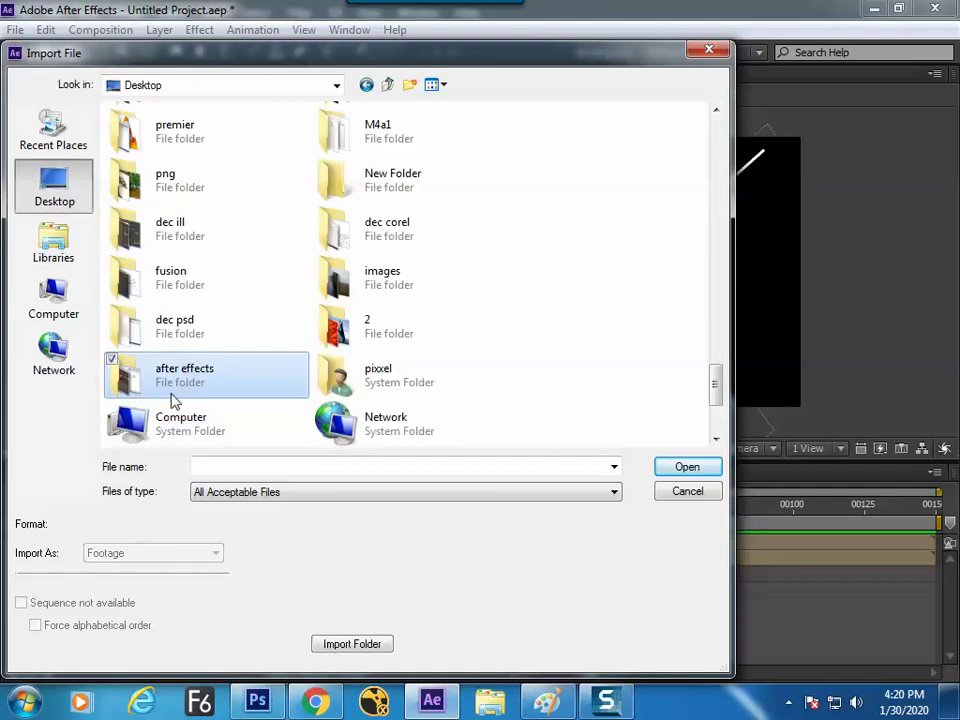
scroll(171, 396, down, 2)
click(657, 385)
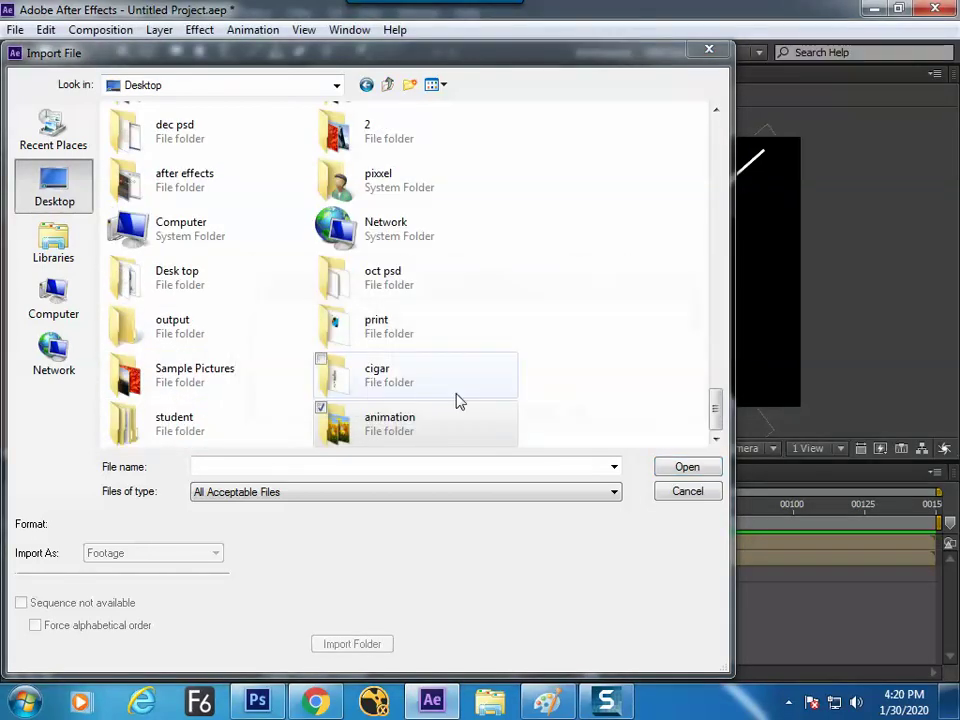
key(c)
key(Right)
key(c)
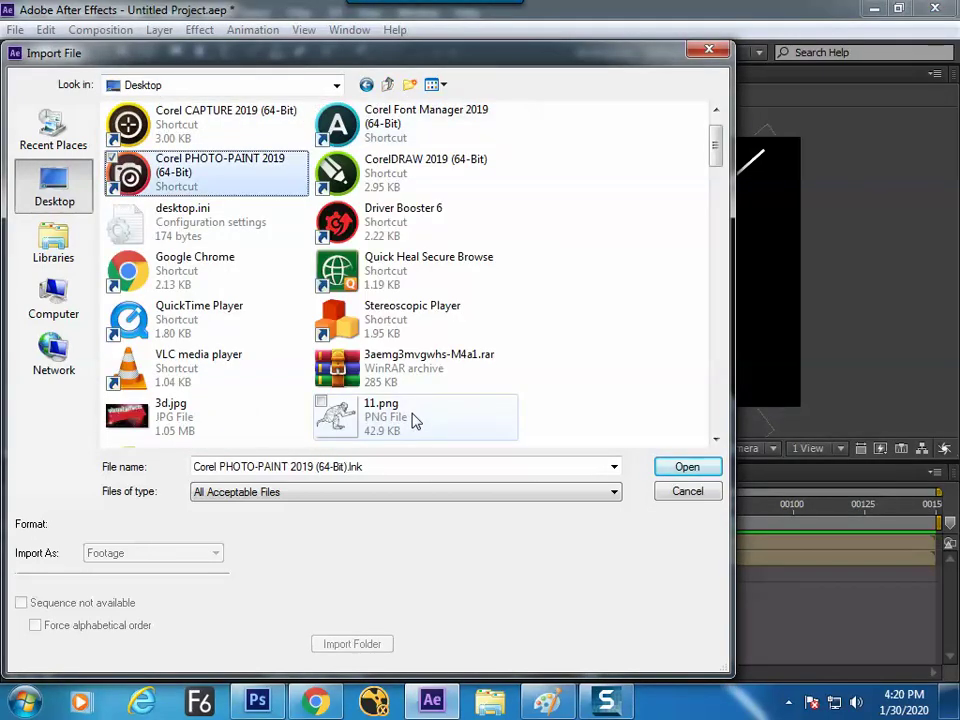
key(c)
key(c)
key(c)
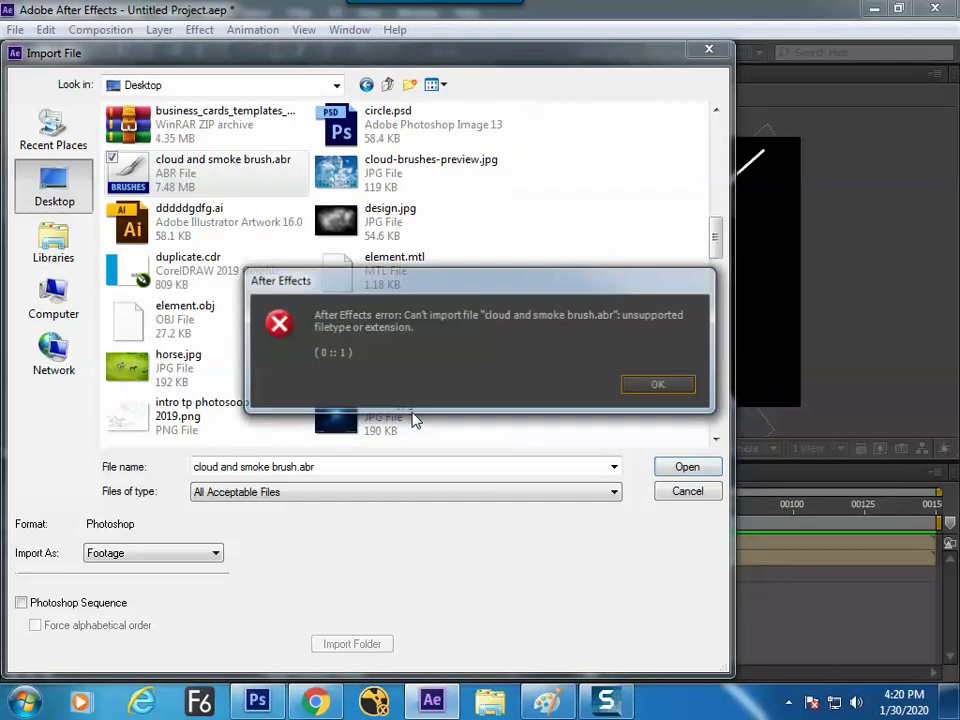
click(659, 385)
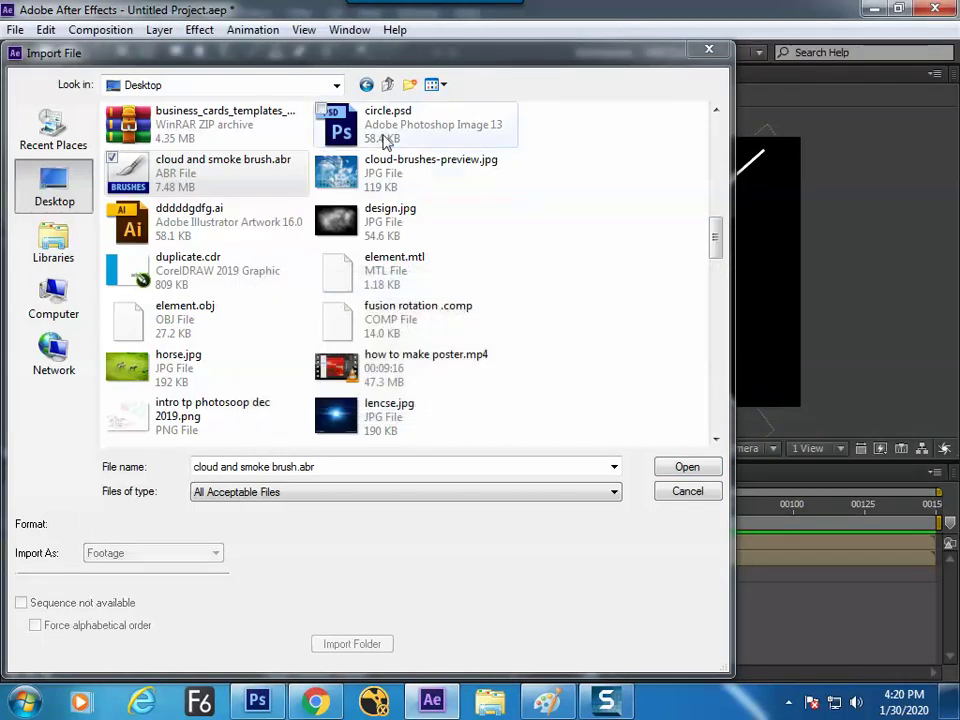
Import Layer 1 of circle.psd as footage at document size with its layer styles merged.
double_click(386, 138)
click(414, 211)
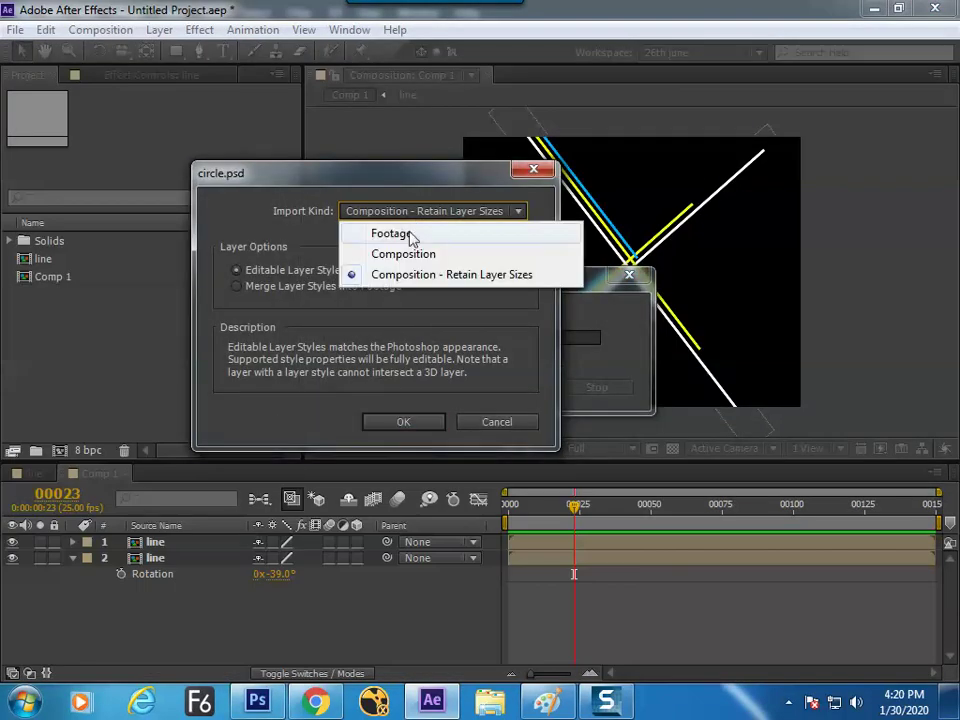
click(407, 236)
click(237, 289)
click(410, 289)
click(388, 310)
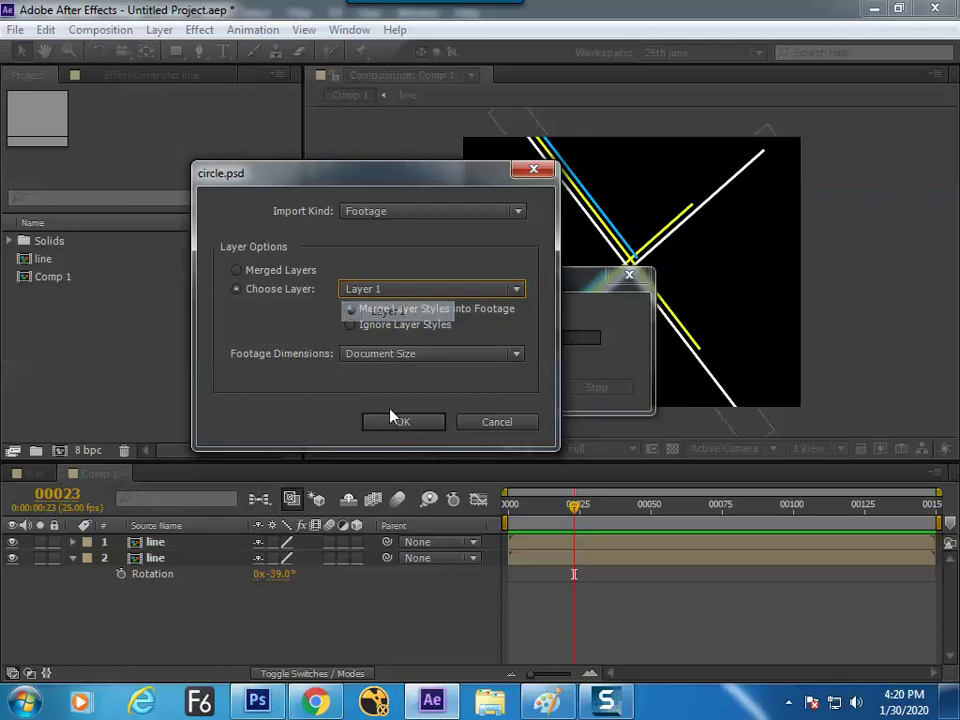
click(398, 421)
Place the circle footage above the line layers in Comp 1 and key its rotation at frame 0.
drag(57, 285, 66, 545)
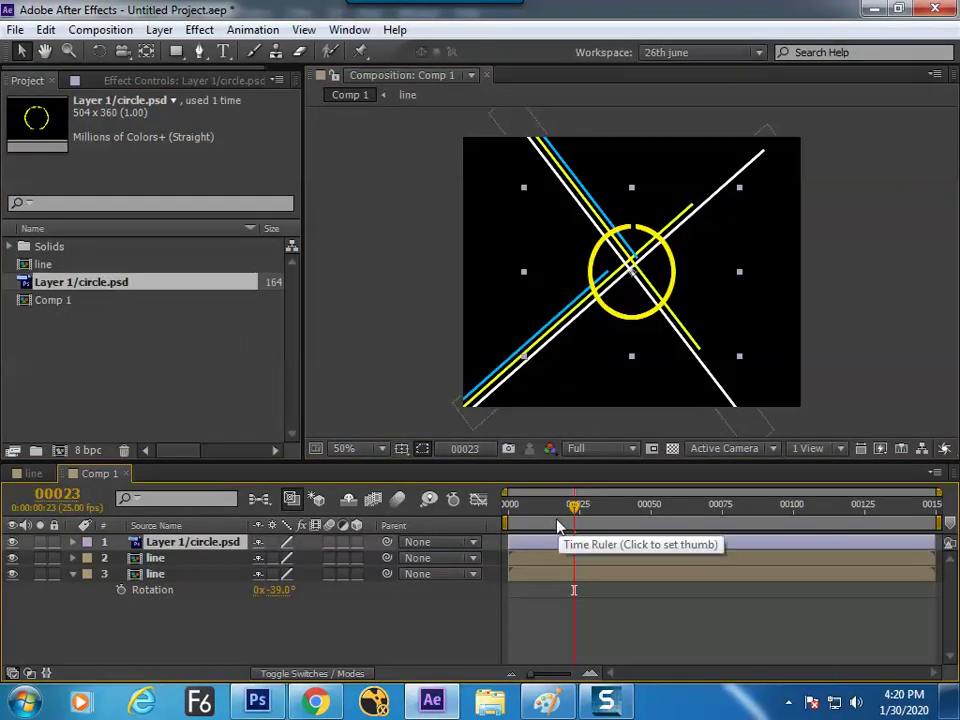
drag(566, 523, 472, 533)
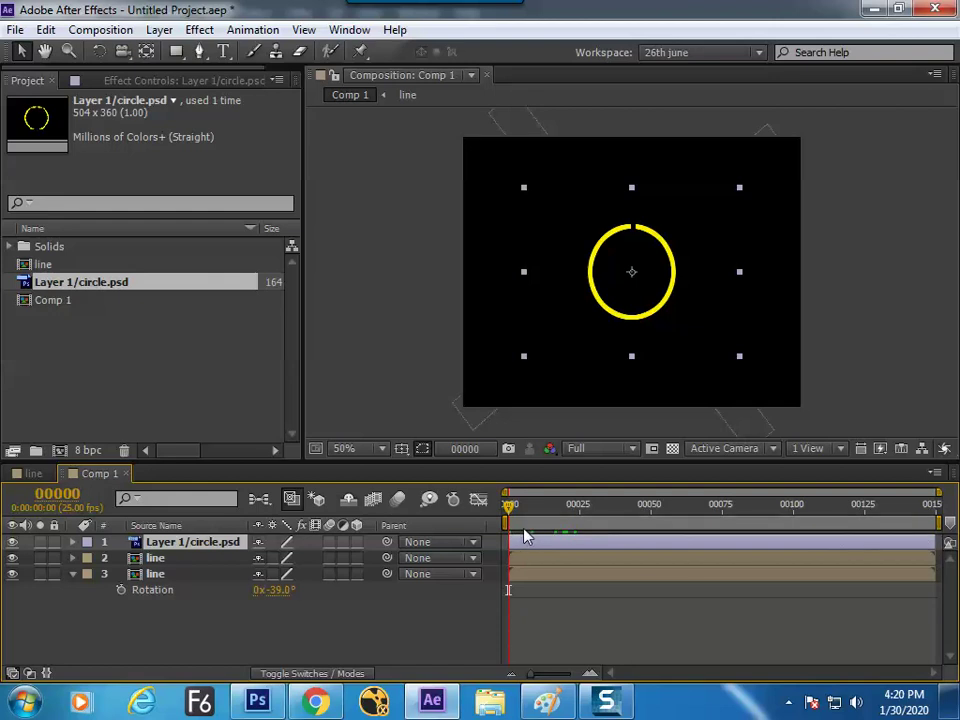
key(r)
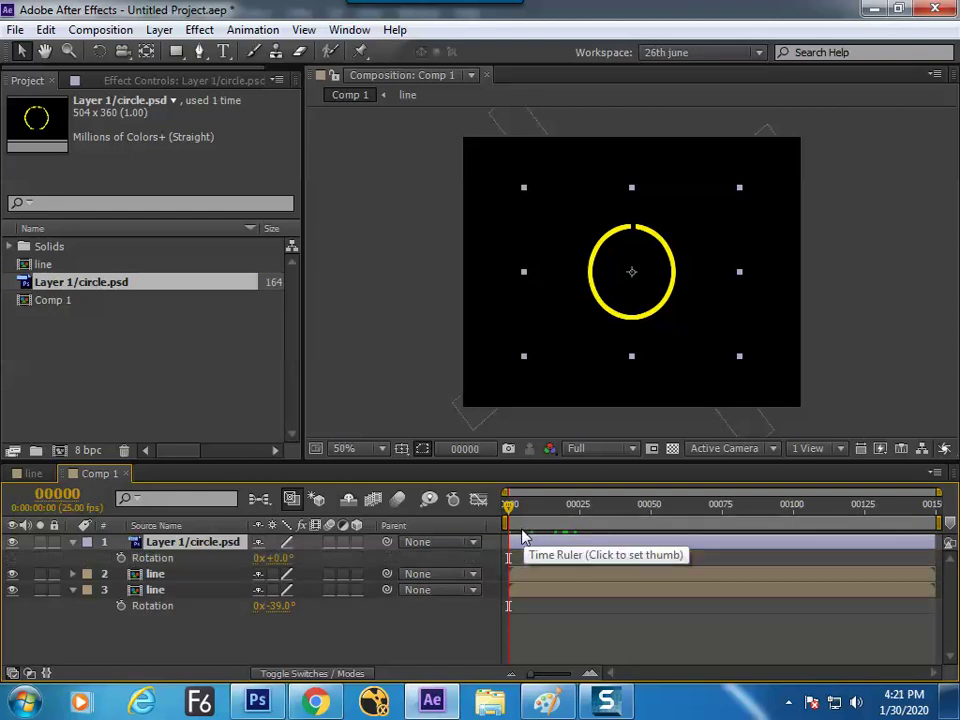
click(121, 557)
Add a 5-revolution rotation keyframe to the circle at frame 15 and move that keyframe to about frame 143.
key(Page_Down)
key(Page_Down)
key(Page_Down)
key(Page_Down)
key(Page_Down)
key(Page_Down)
key(Page_Down)
key(Page_Down)
key(Page_Down)
key(Page_Down)
key(Page_Down)
key(Page_Down)
key(Page_Down)
key(Page_Down)
key(Page_Down)
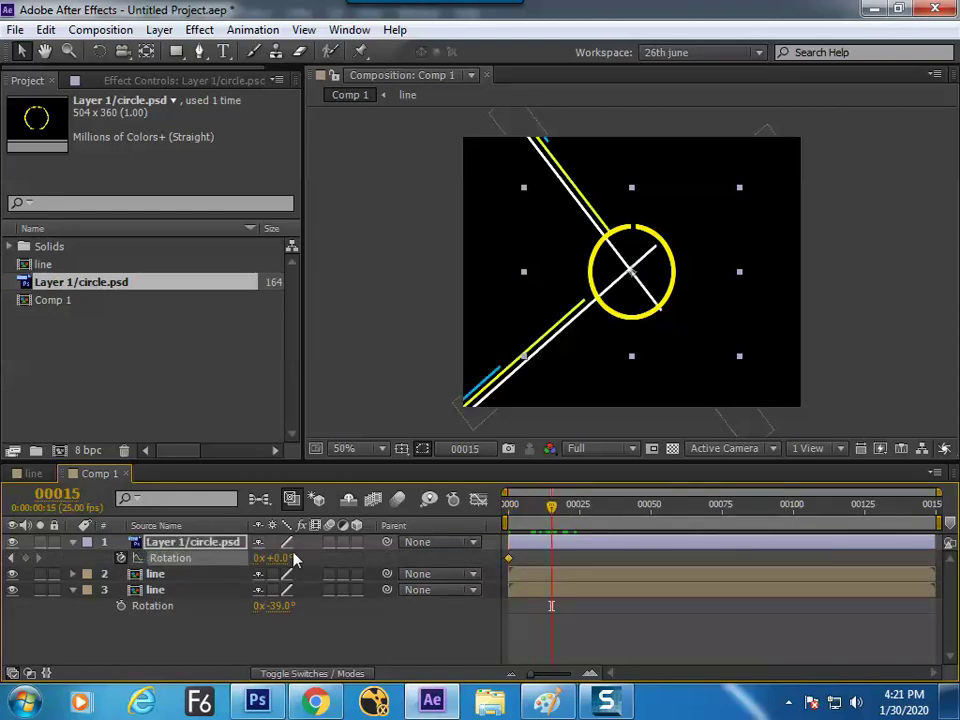
click(260, 560)
text(5)
key(Return)
drag(724, 558, 916, 558)
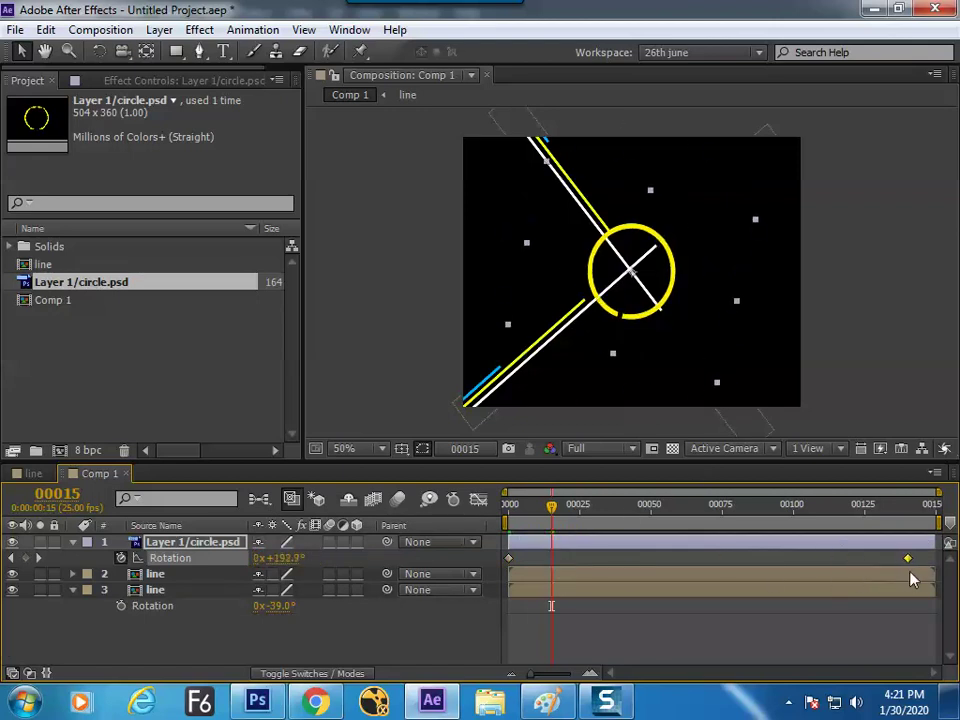
Preview the spinning circle with the crossing lines in Comp 1 from the first frame.
click(834, 634)
key(Home)
key(space)
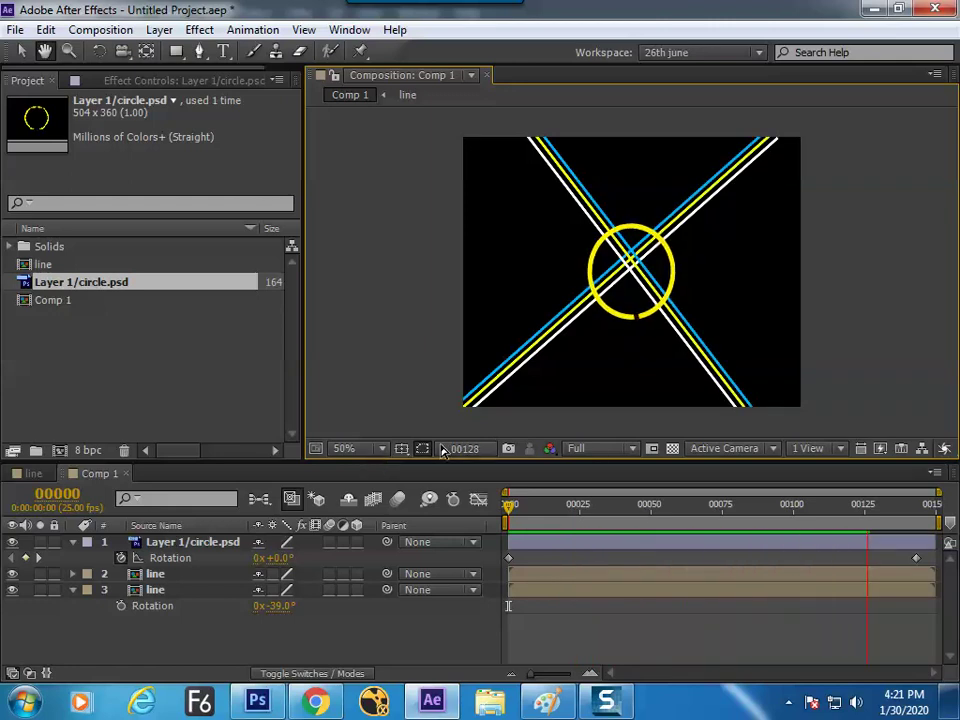
key(space)
key(space)
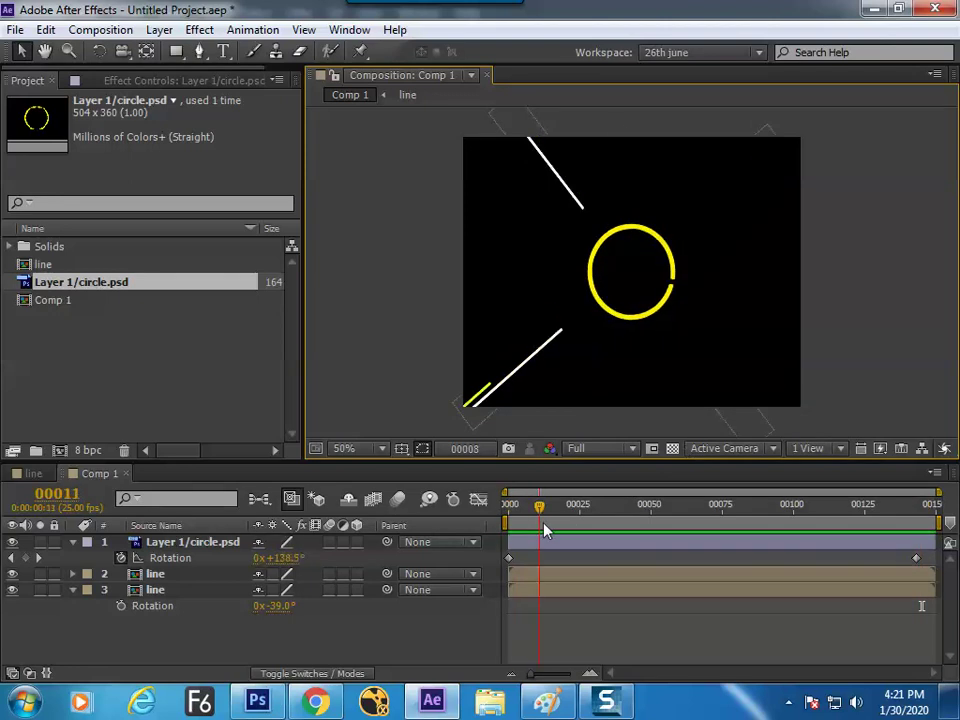
key(space)
Maximize the composition view at 100% to preview the circle and lines, then restore the normal layout.
key(grave)
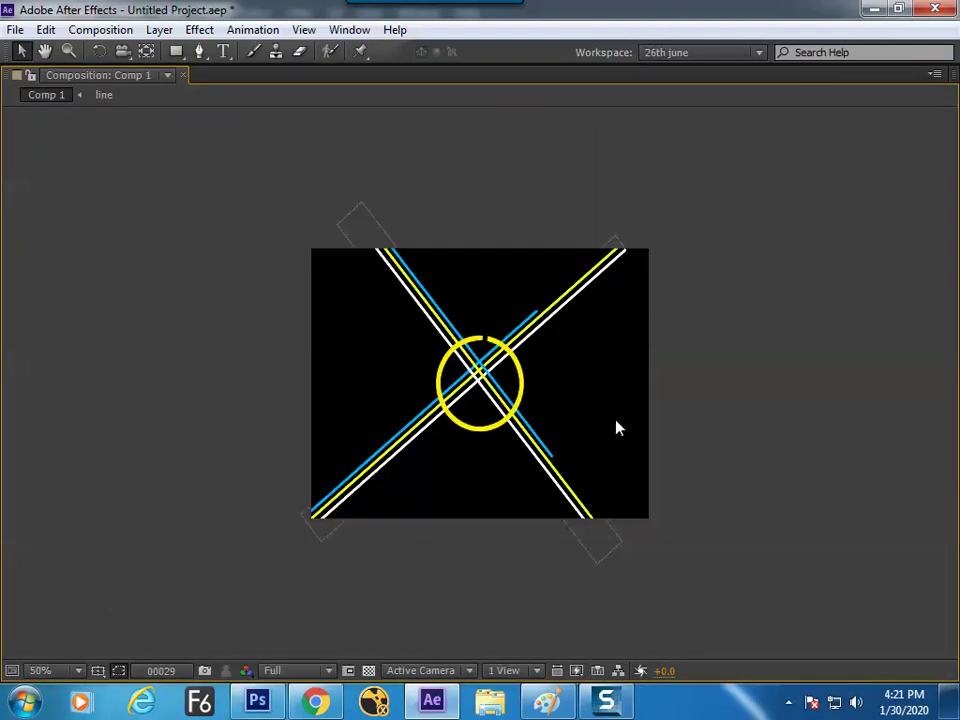
key(period)
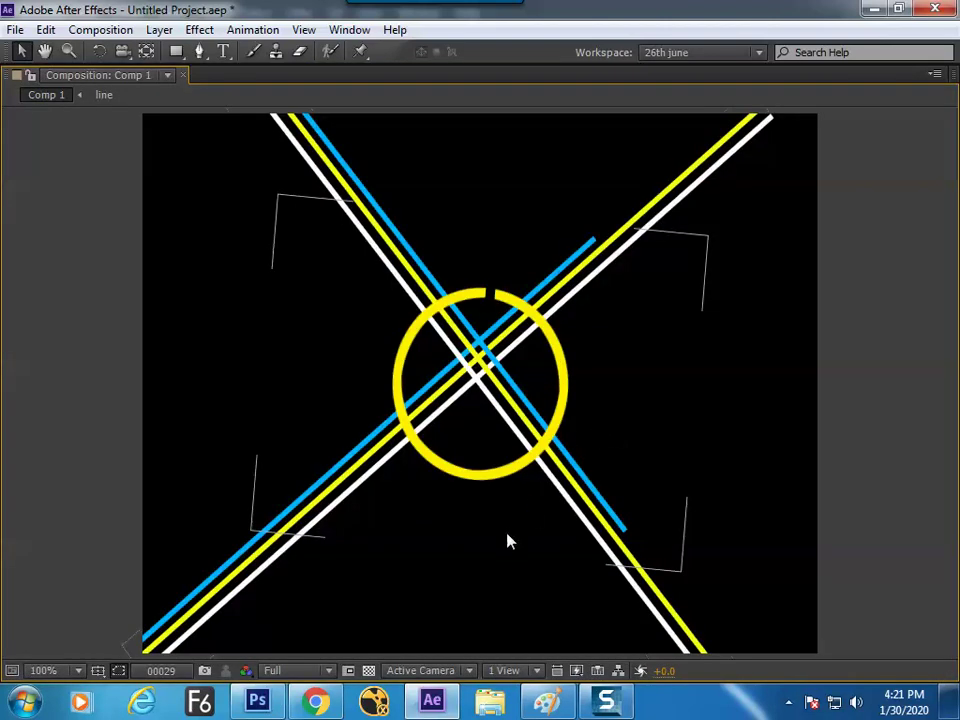
key(space)
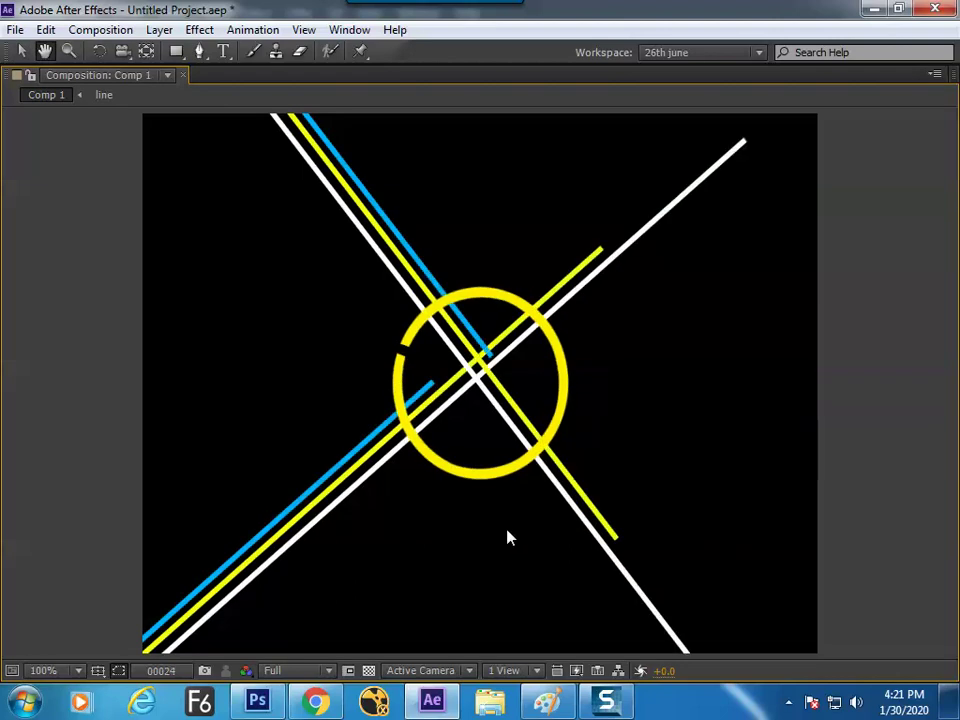
key(space)
key(grave)
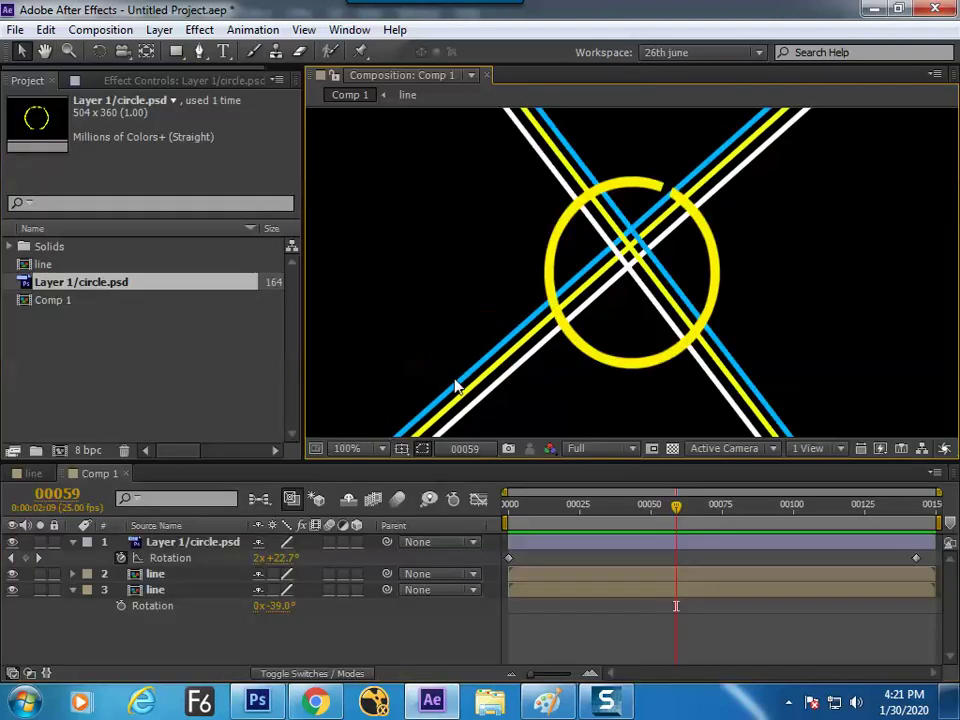
Duplicate the circle layer in Comp 1 and scale the duplicate to 60%.
key(ctrl+d)
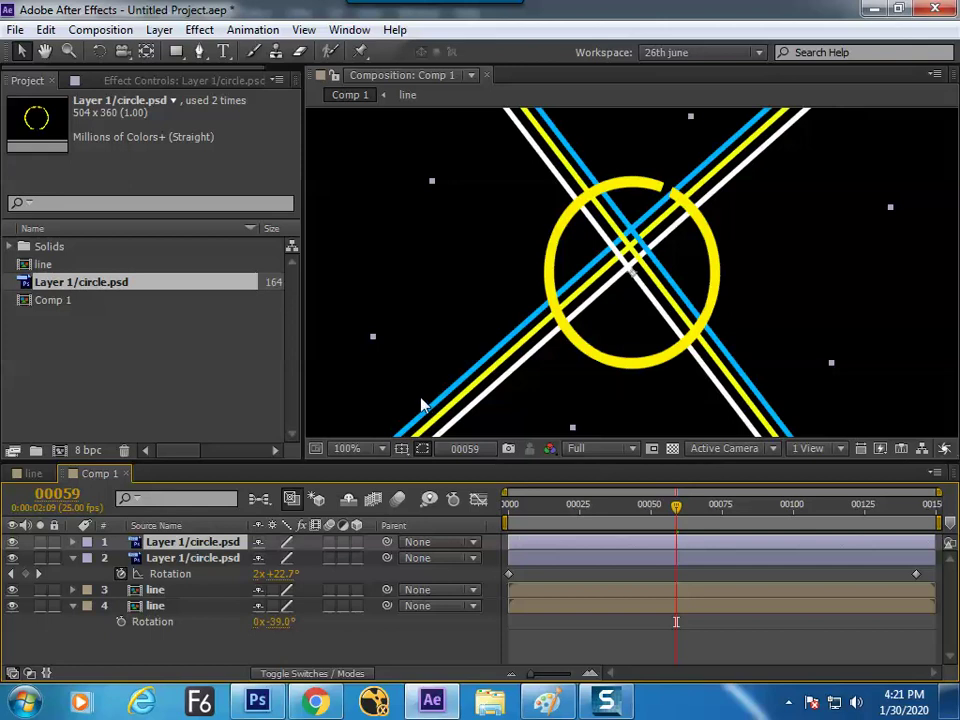
key(s)
click(121, 558)
drag(283, 558, 250, 558)
click(563, 553)
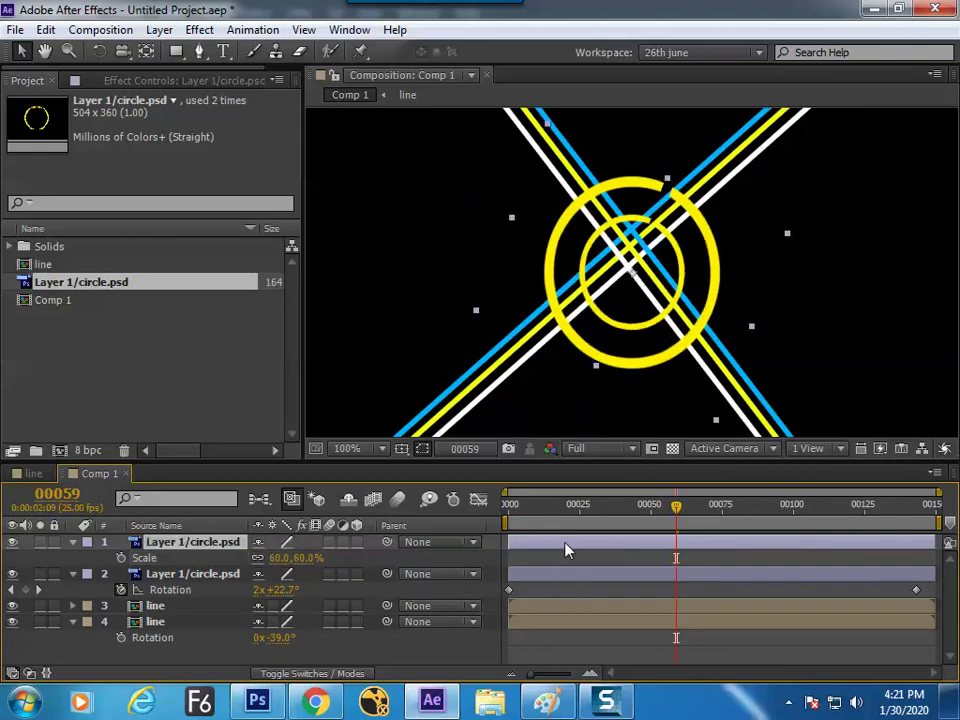
Time-reverse the smaller circle's rotation keyframes so it spins opposite to the large circle, and play the result.
key(r)
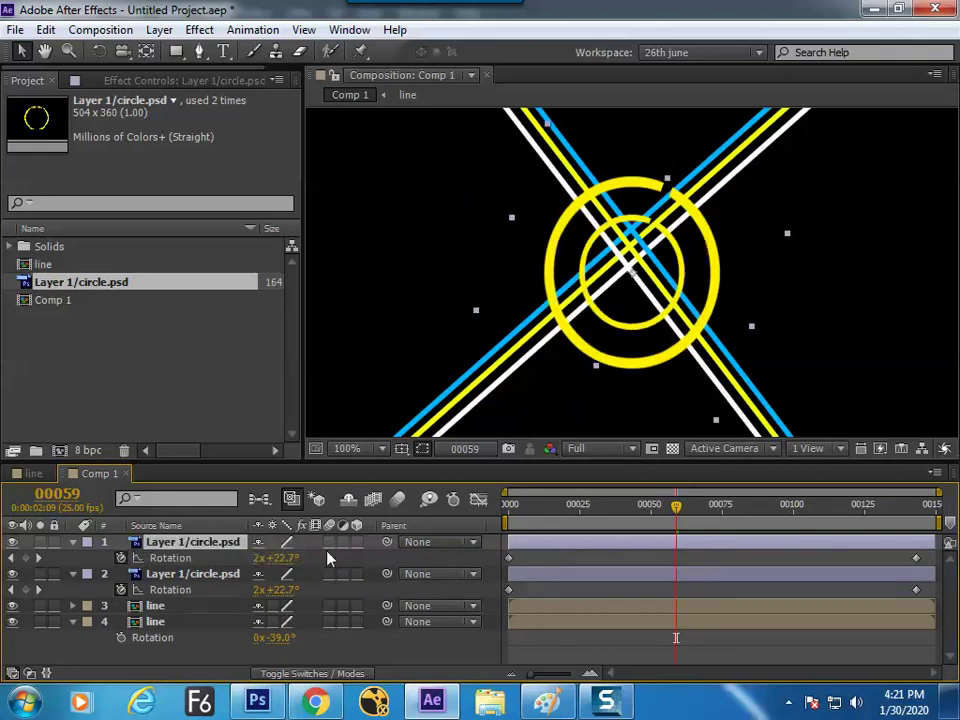
click(170, 558)
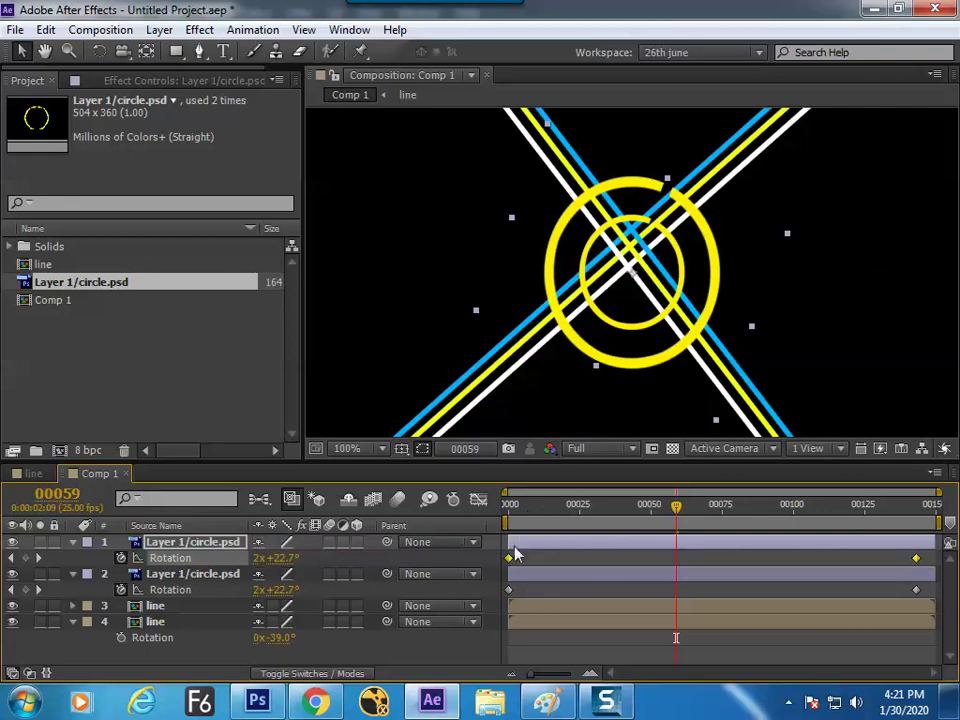
right_click(513, 557)
mouse_move(557, 550)
click(440, 552)
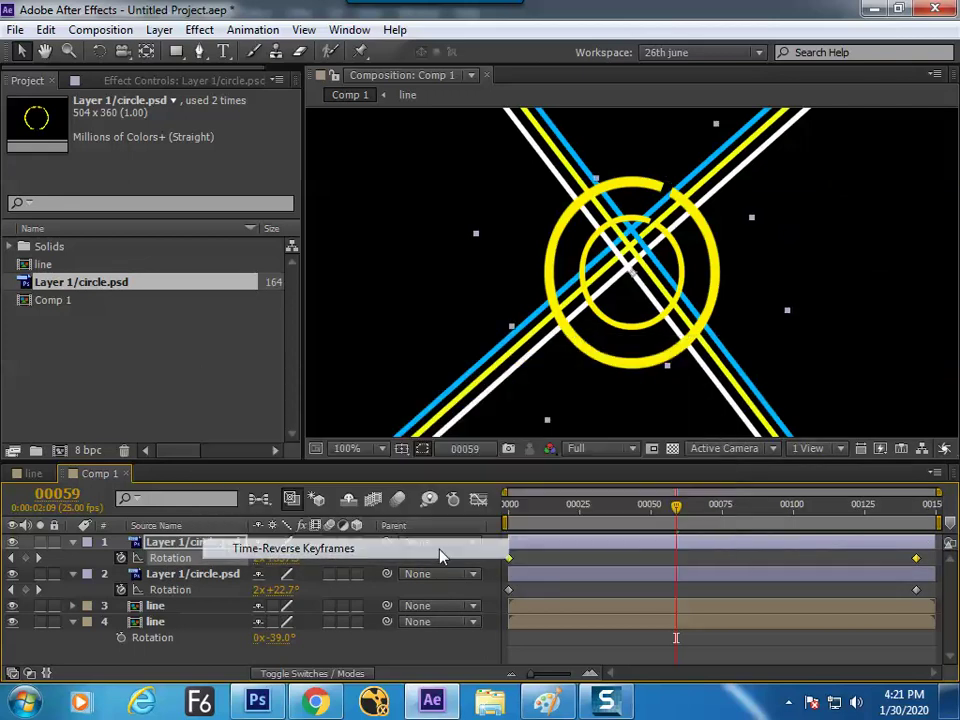
click(399, 339)
key(space)
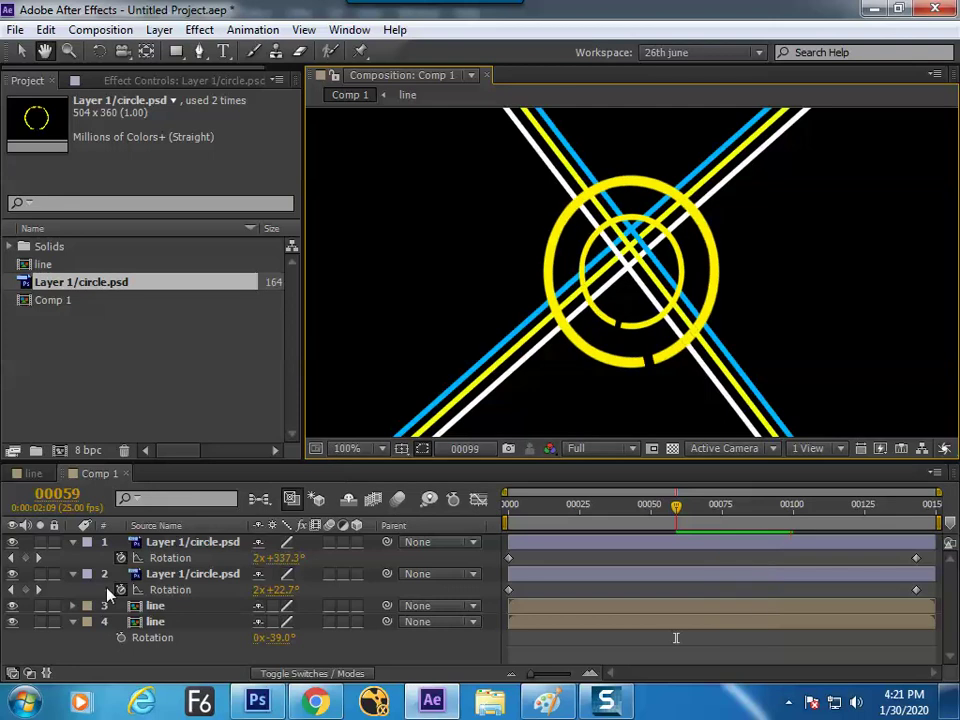
Hide both line layers, preview the two circles alone in the maximized composition view, and restore the normal layout.
click(12, 605)
click(12, 621)
key(grave)
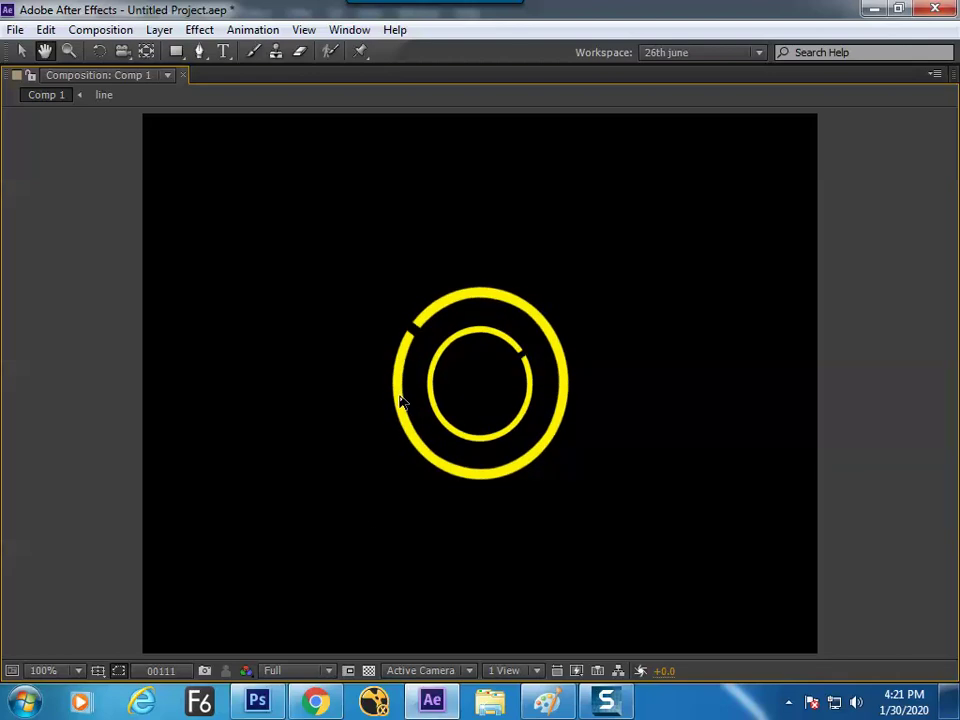
key(space)
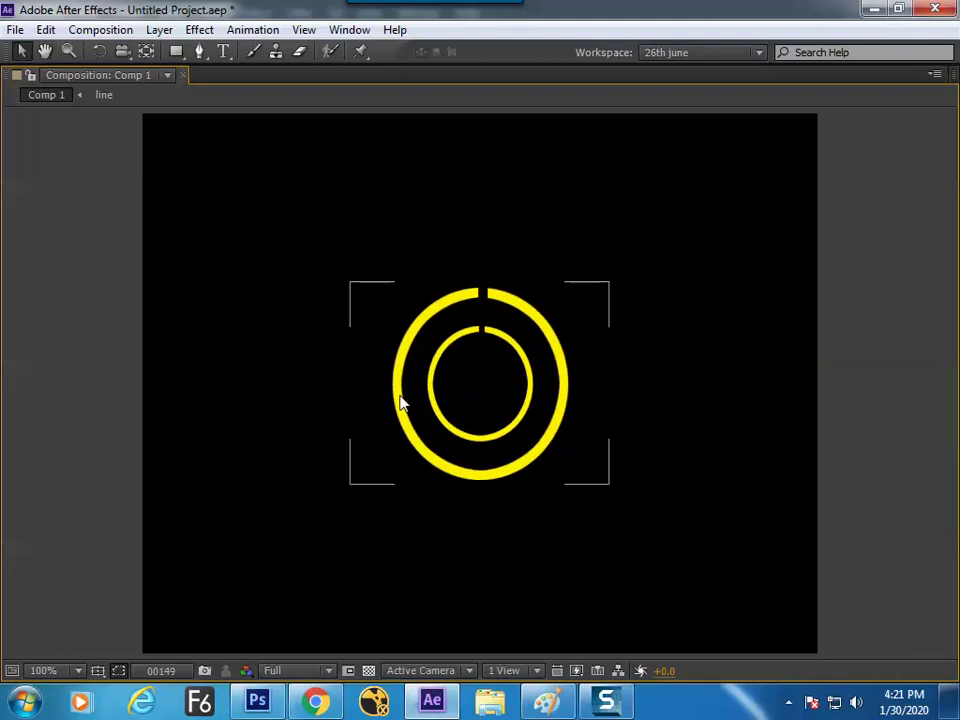
key(space)
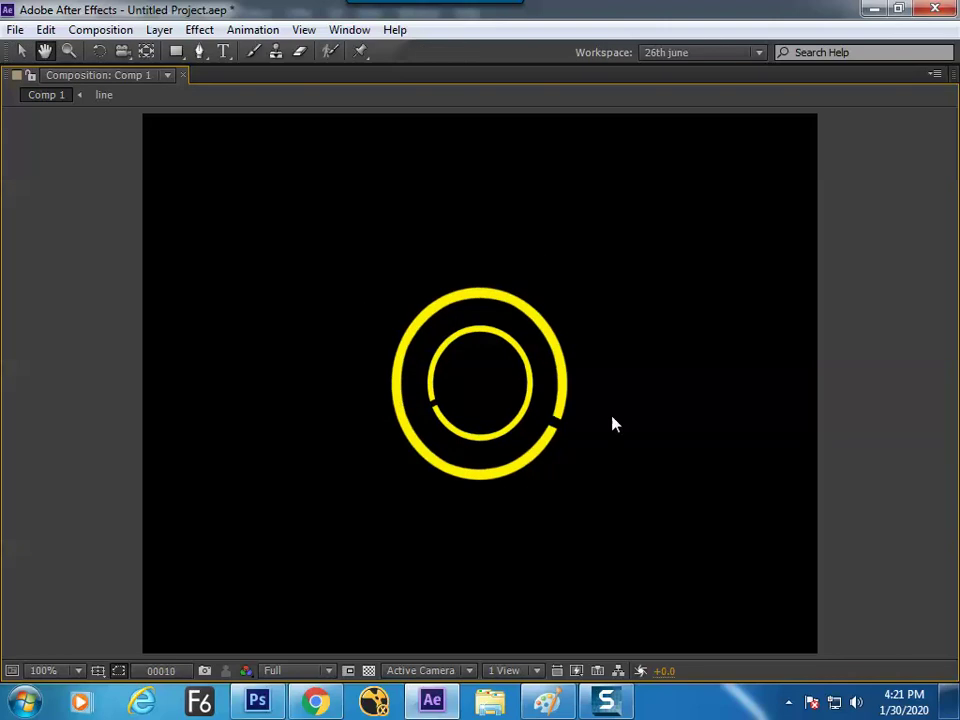
key(space)
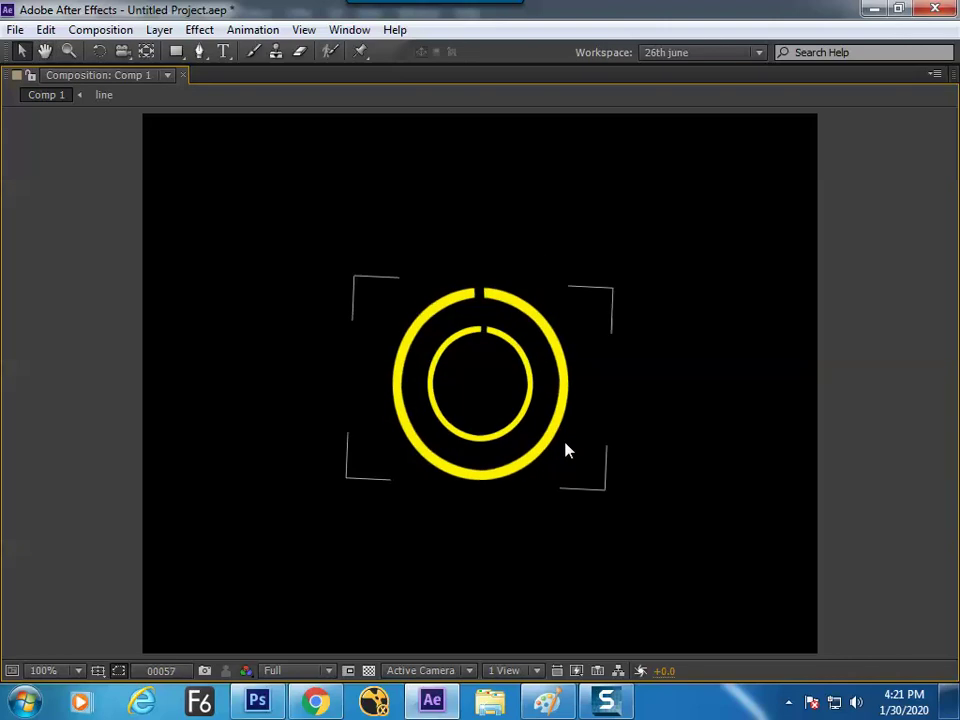
key(grave)
Select both circle layers, open the Align panel and set it to align layers to the composition.
click(574, 543)
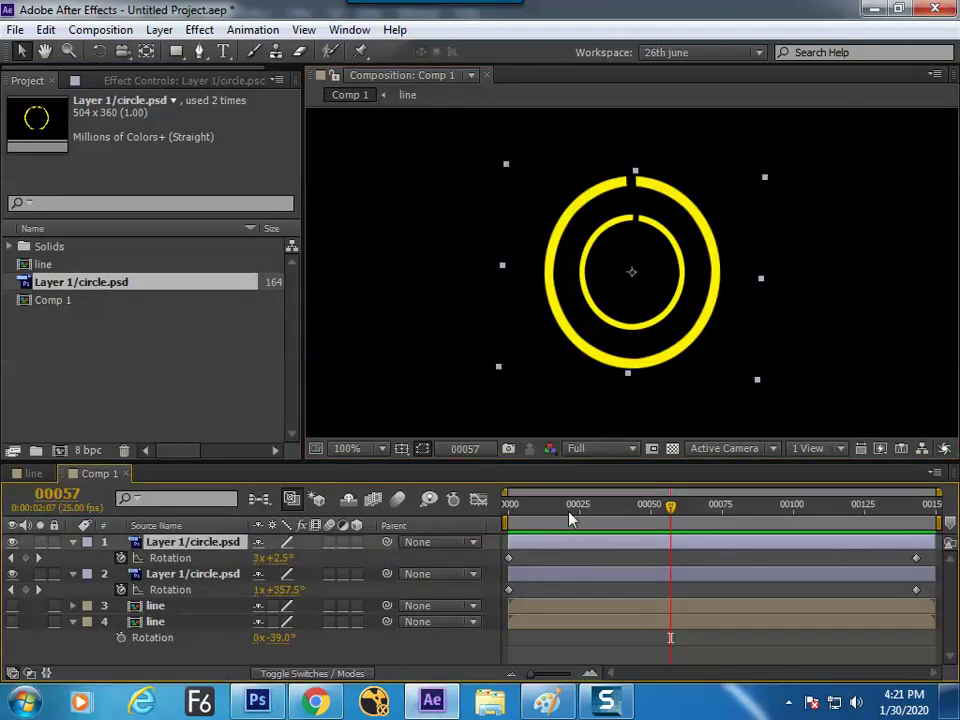
ctrl+click(565, 574)
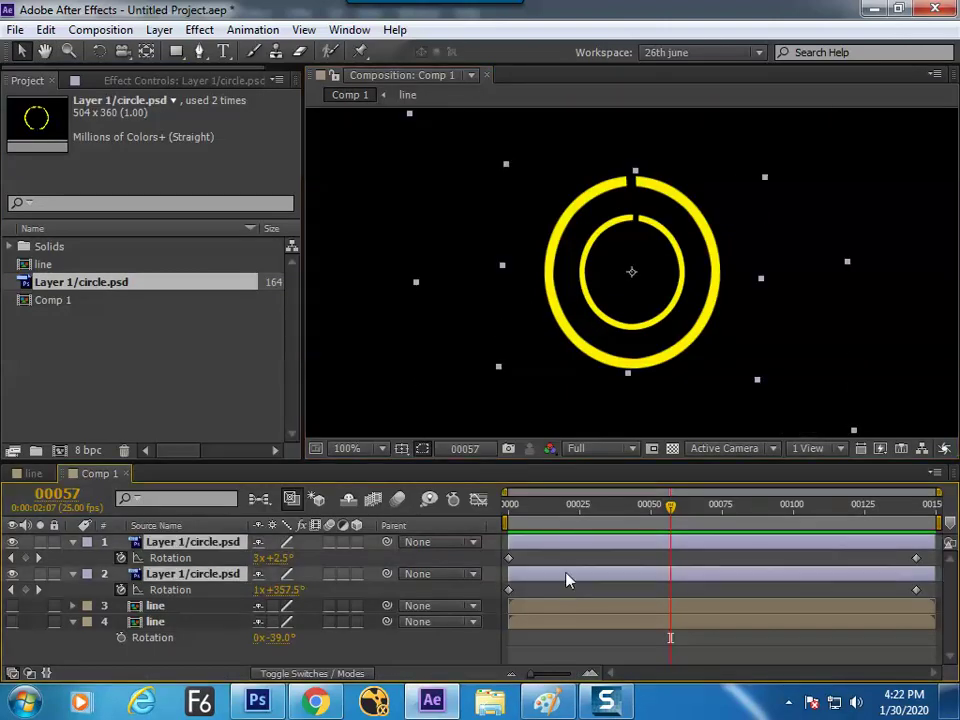
click(665, 52)
click(349, 29)
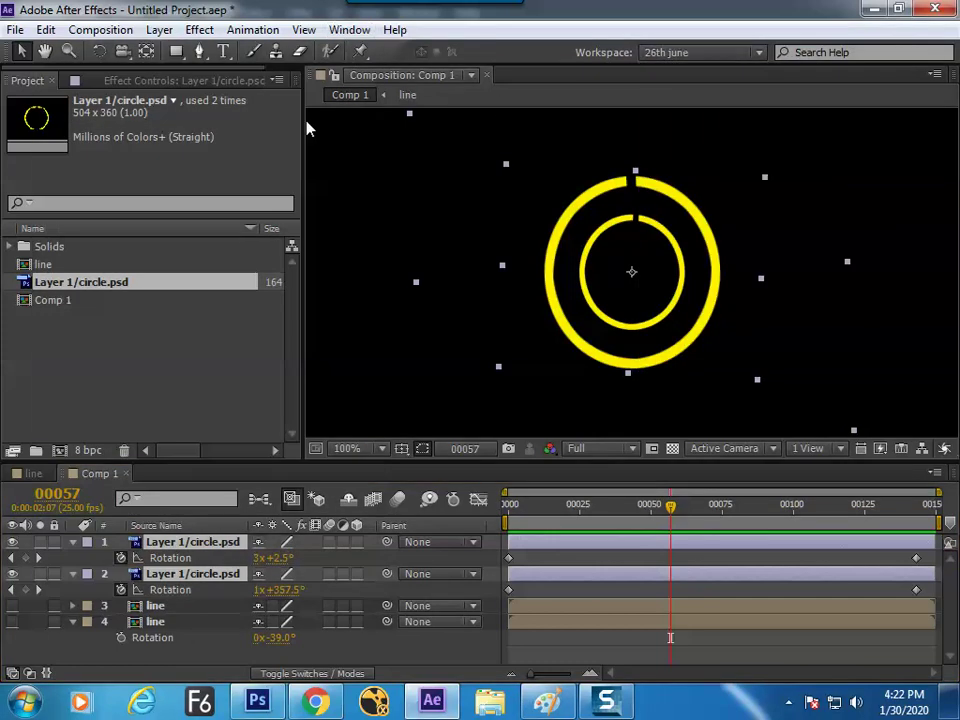
click(349, 29)
click(251, 101)
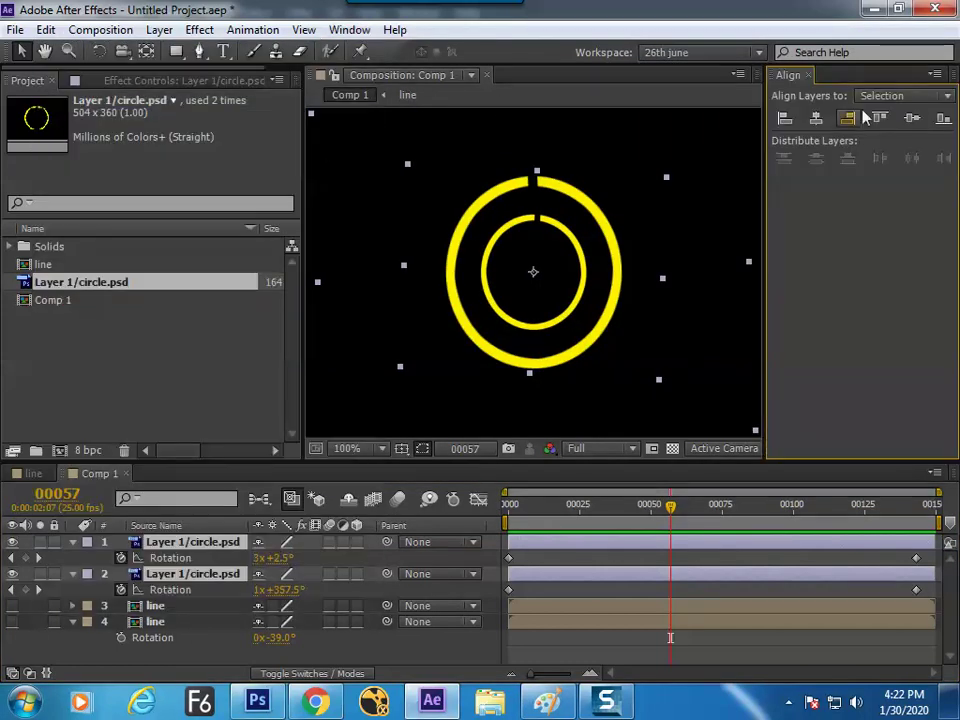
click(900, 95)
click(868, 136)
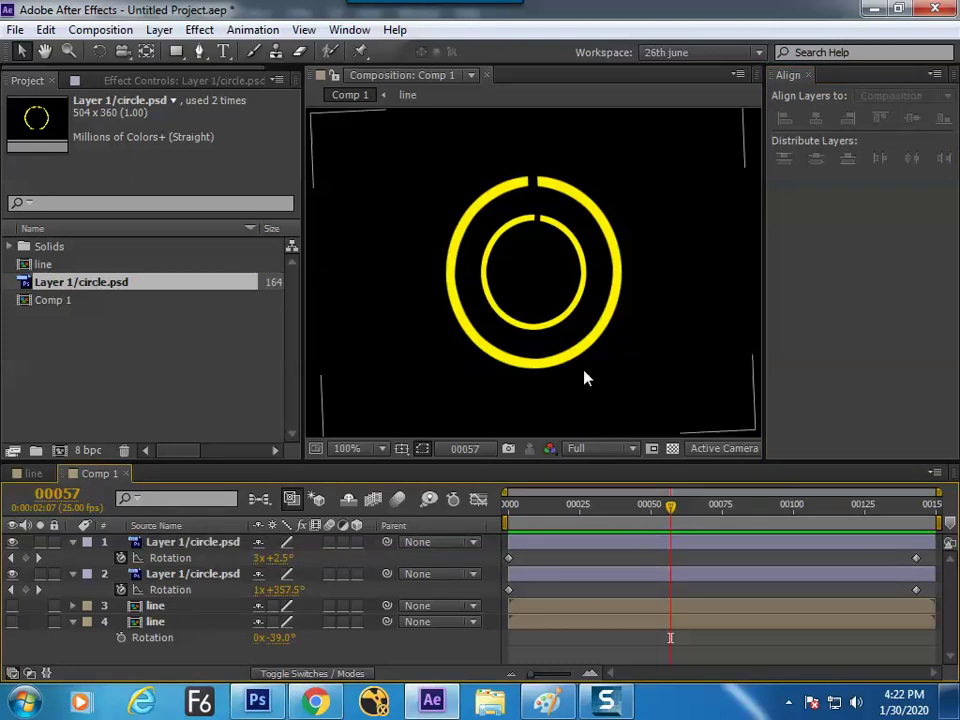
Move both circles off-centre, and align each one to the horizontal and vertical centre of the composition.
drag(561, 321, 660, 311)
drag(571, 358, 471, 397)
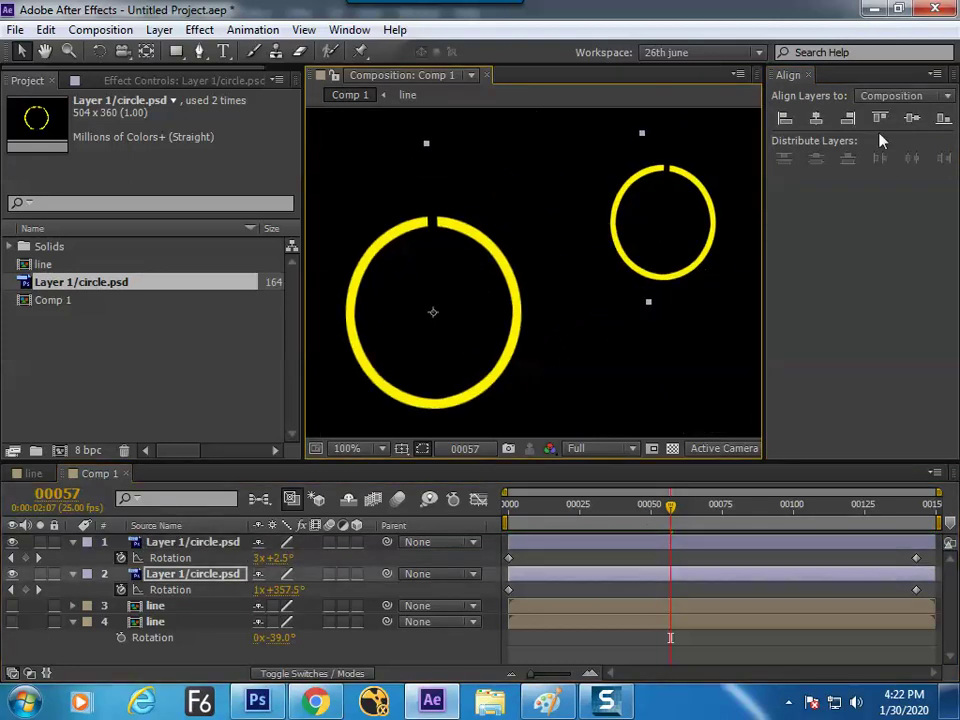
click(818, 120)
click(913, 119)
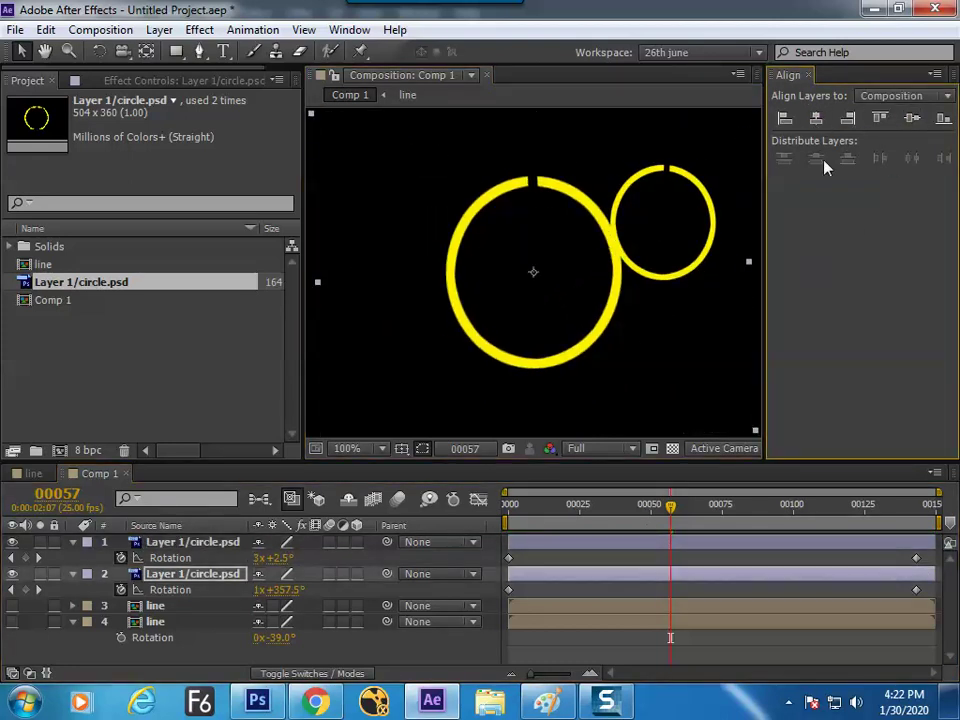
shift+click(611, 542)
click(816, 118)
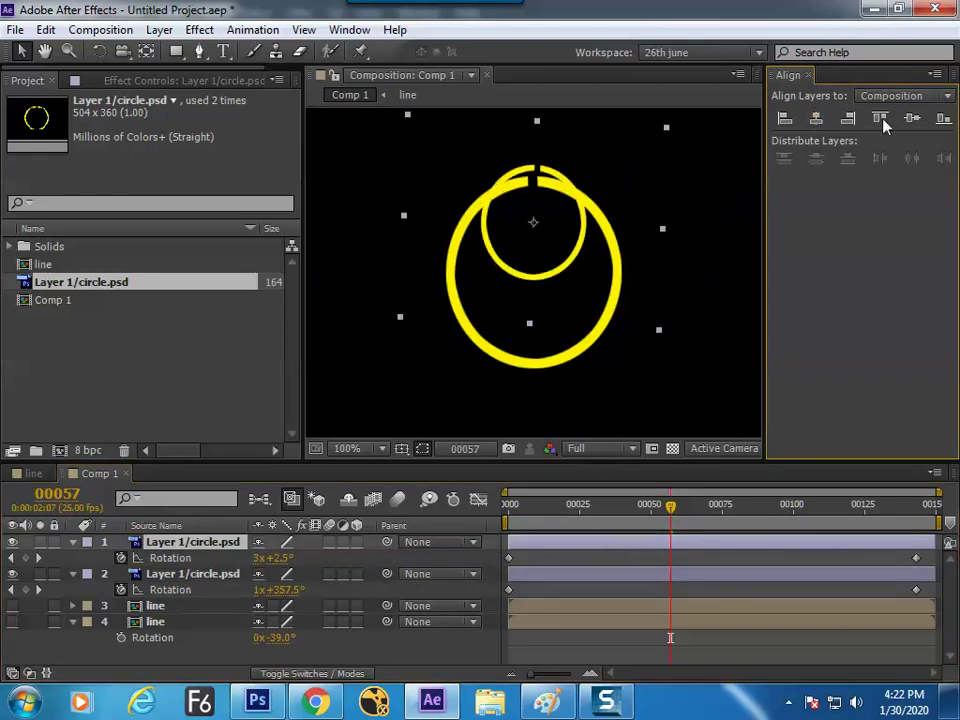
click(912, 118)
Preview the concentric circles in Comp 1, check the start of the line comp, and return to Comp 1.
key(KP_0)
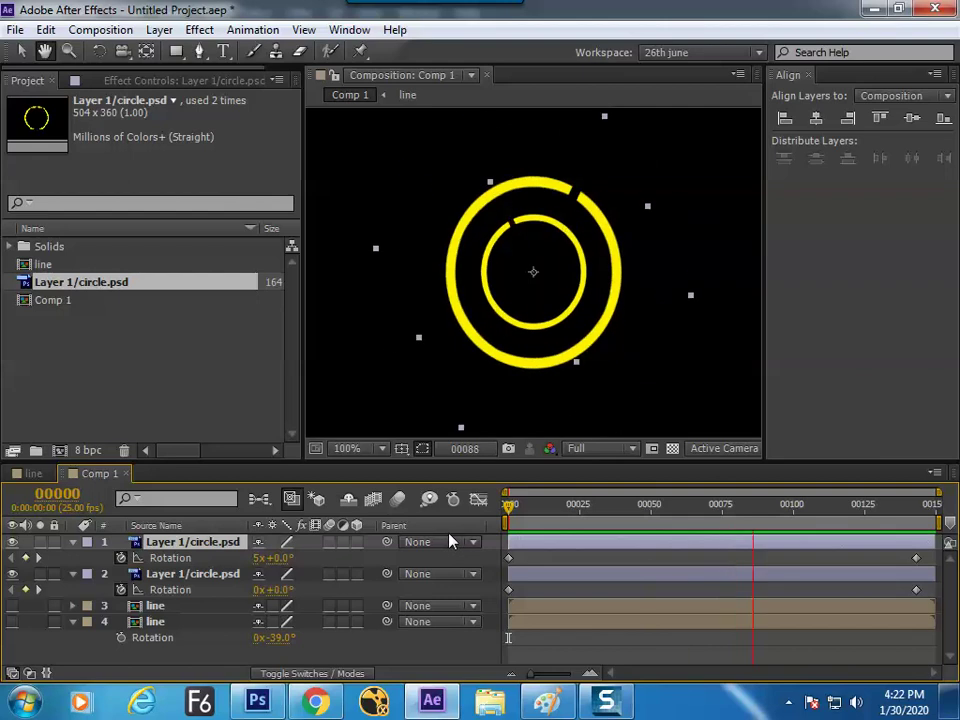
click(533, 648)
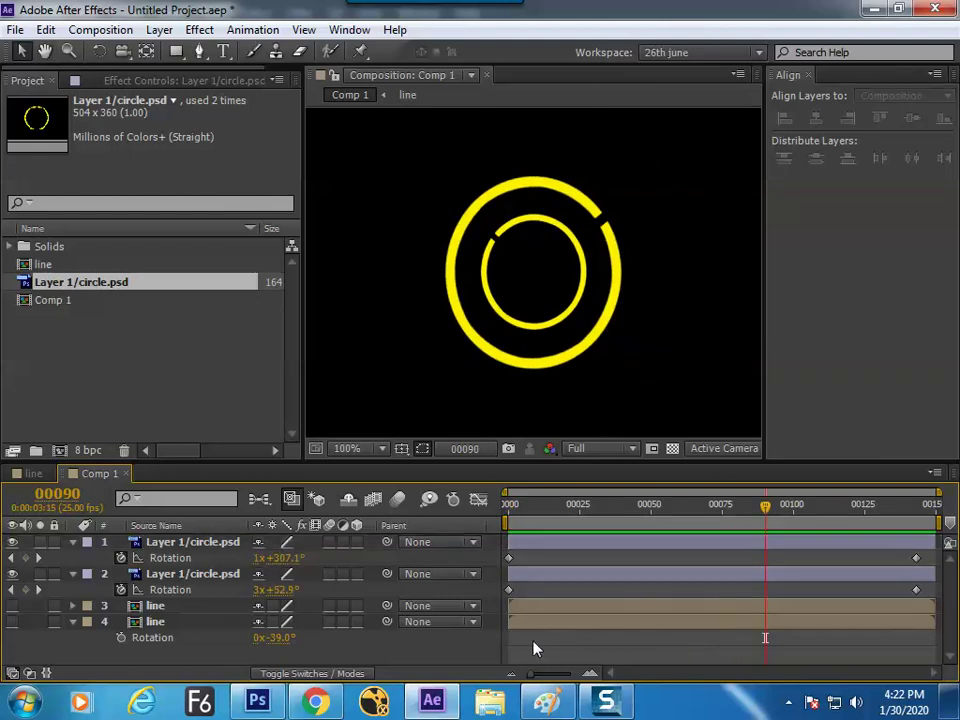
click(38, 474)
drag(533, 512, 485, 520)
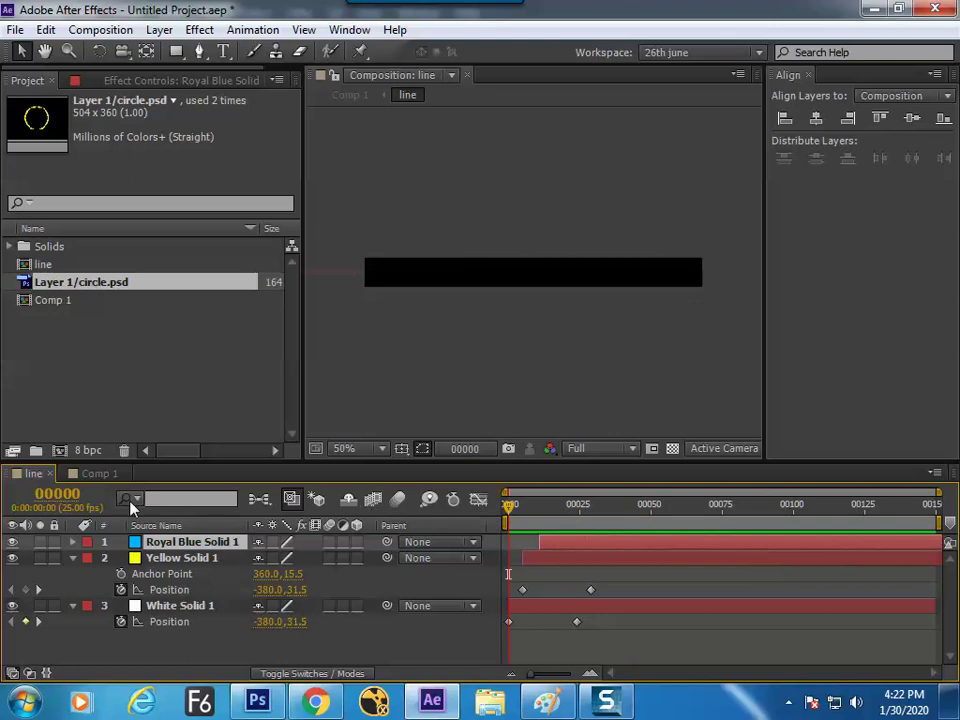
click(99, 474)
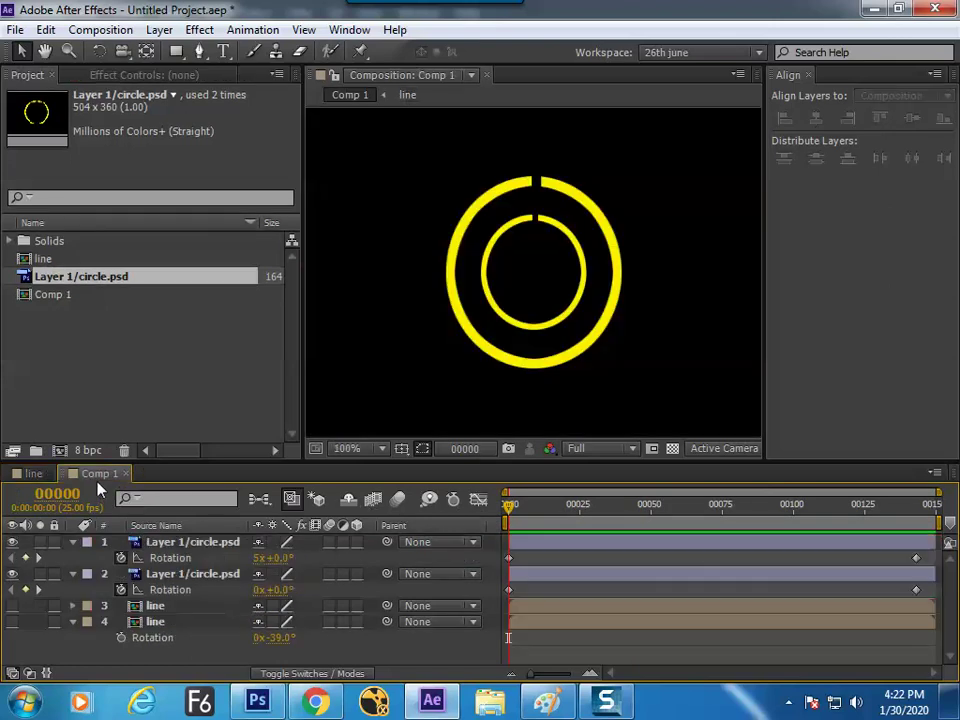
Show both line layers again, go to frame 25 and lower the smaller circle's opacity to 50%.
click(12, 621)
drag(520, 515, 580, 508)
click(200, 543)
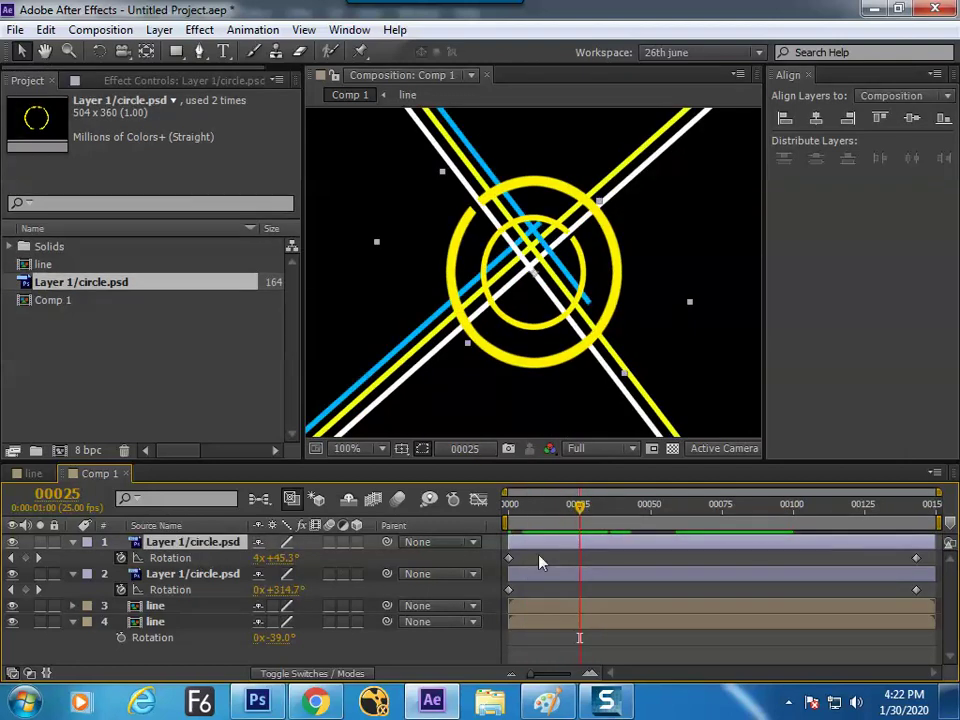
key(t)
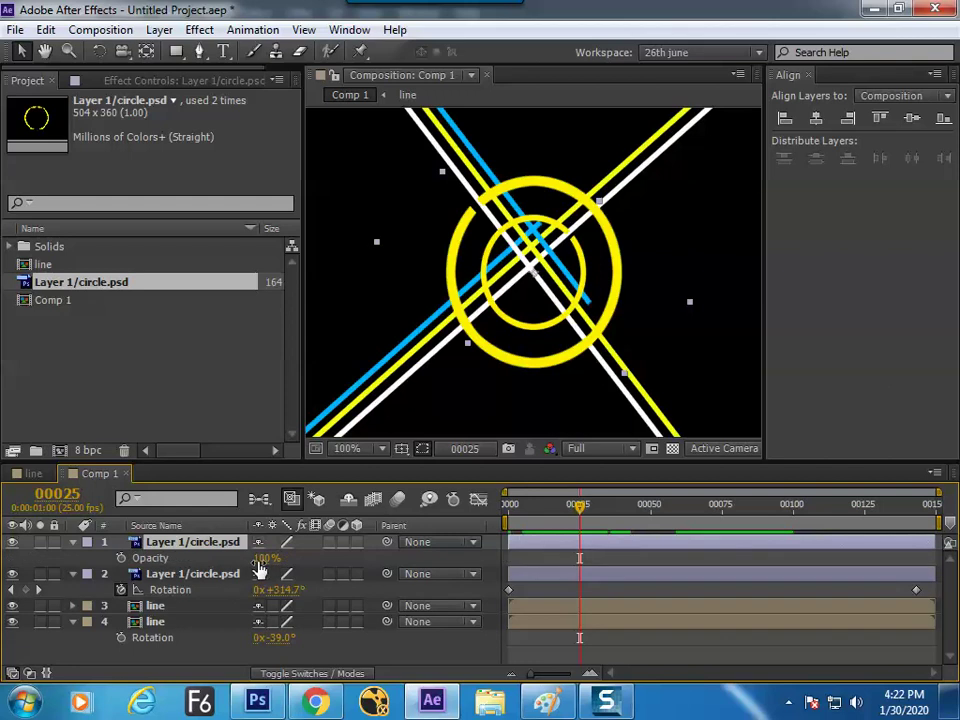
drag(263, 557, 228, 569)
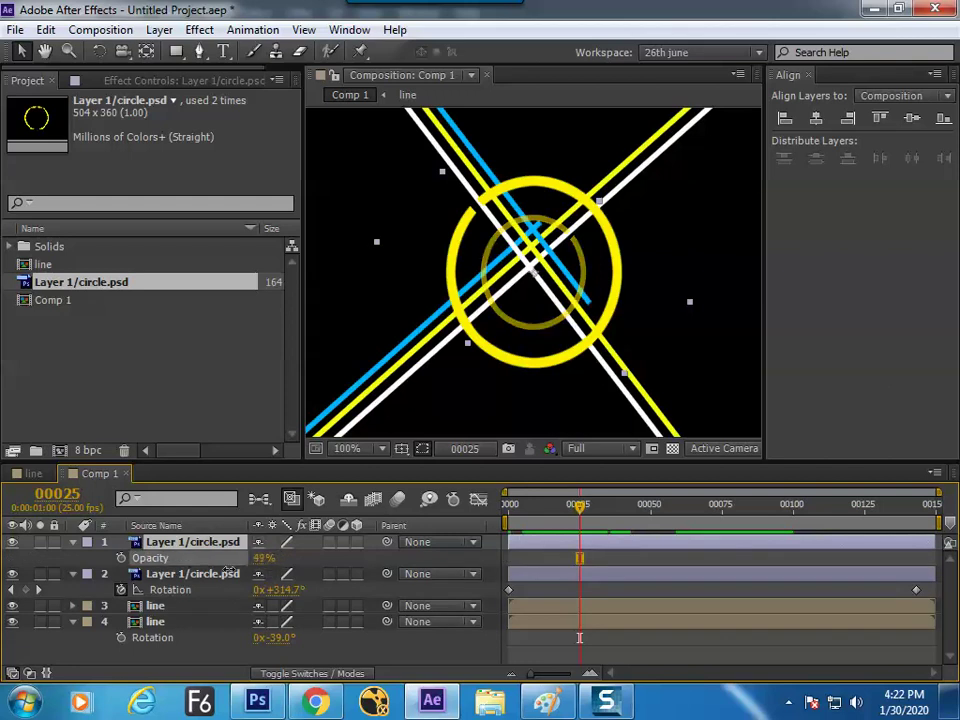
Lower the opacity of the upper line layer, layer 3, to 31%.
click(562, 608)
key(t)
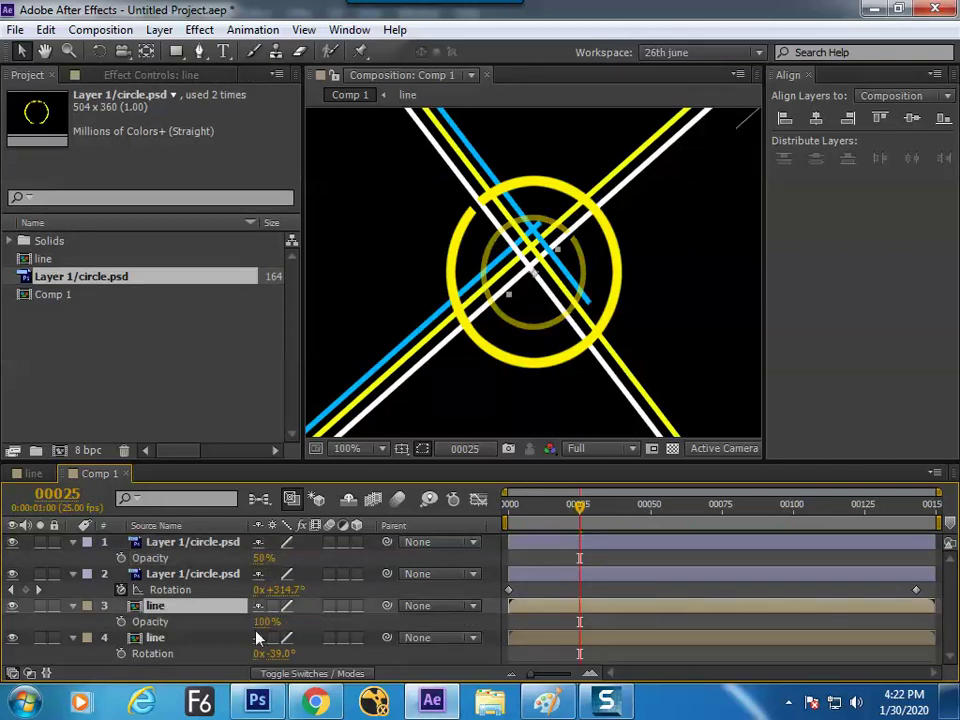
drag(263, 625, 194, 625)
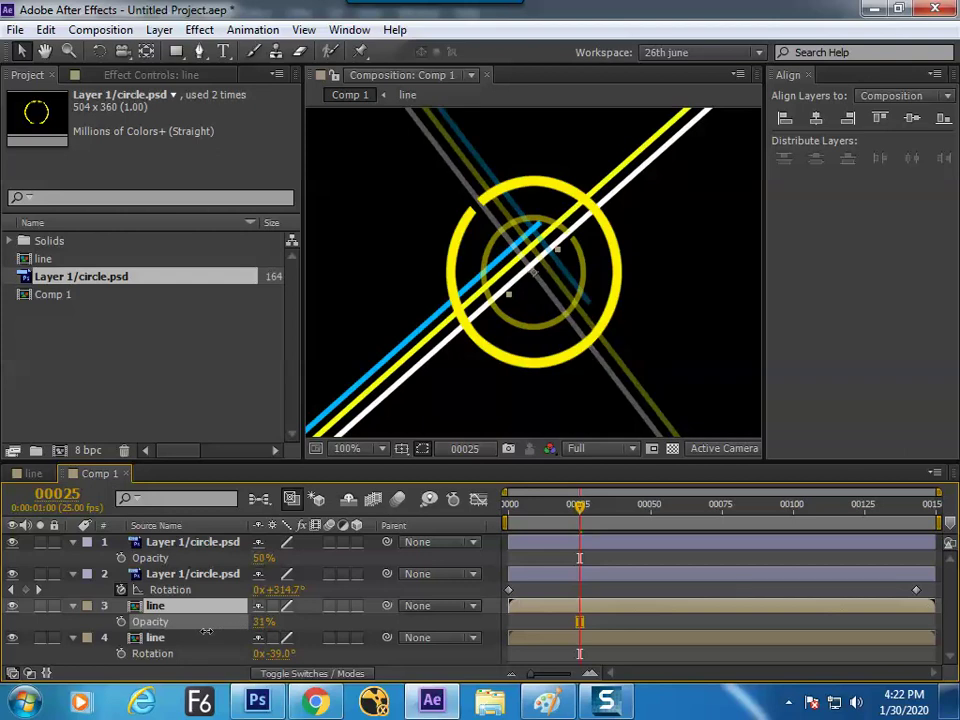
Preview the faded lines and circles in the full-screen composition view, and restore the layout with the composition at 50%.
key(grave)
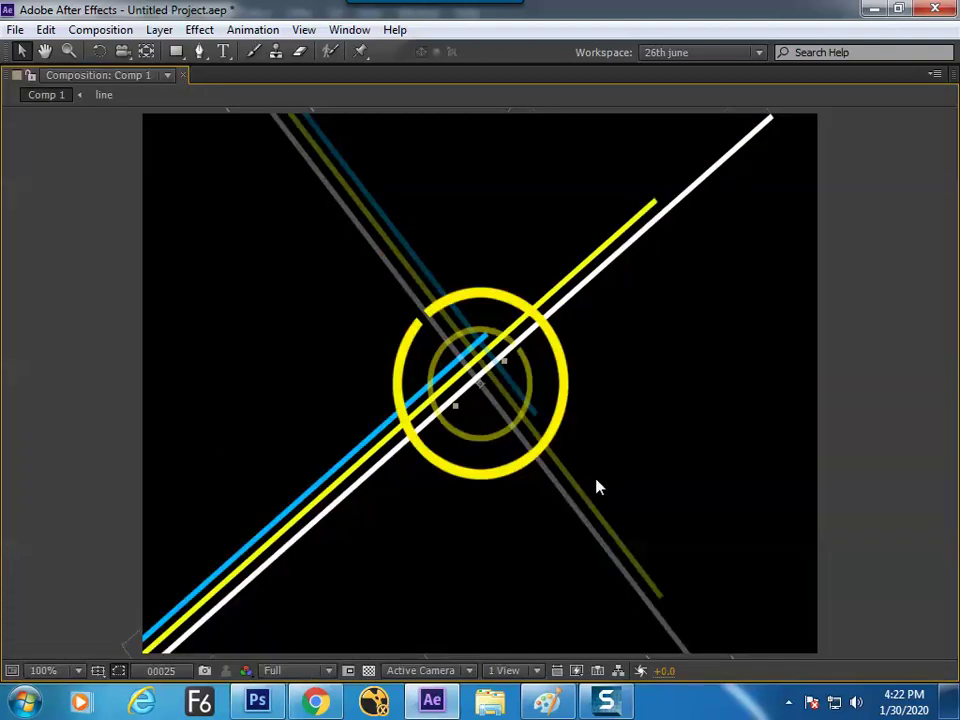
key(ctrl+backslash)
key(space)
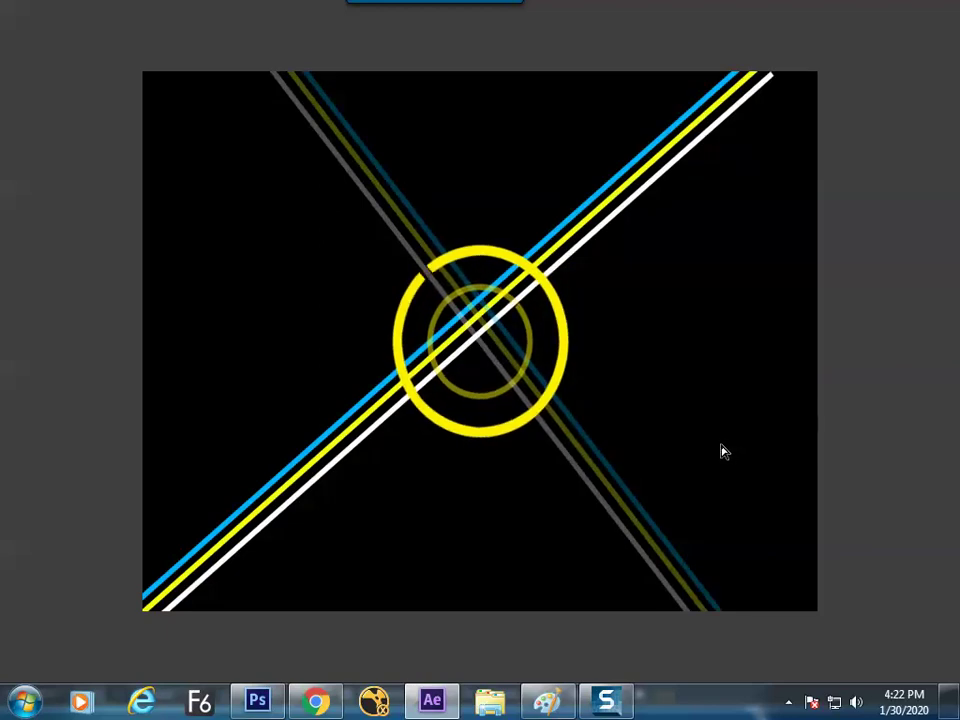
key(space)
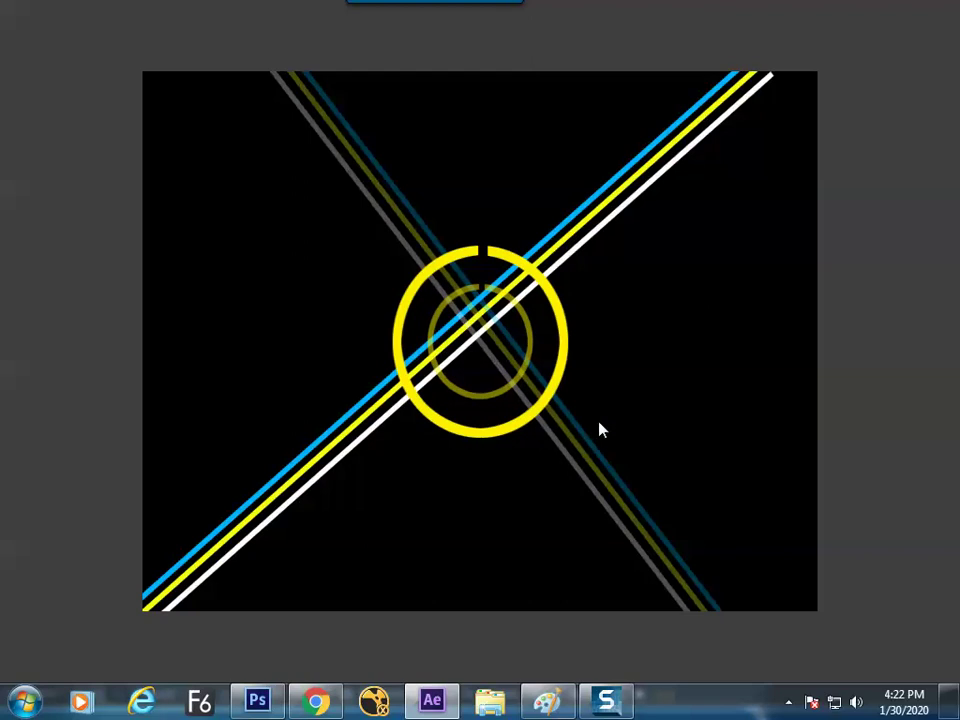
key(space)
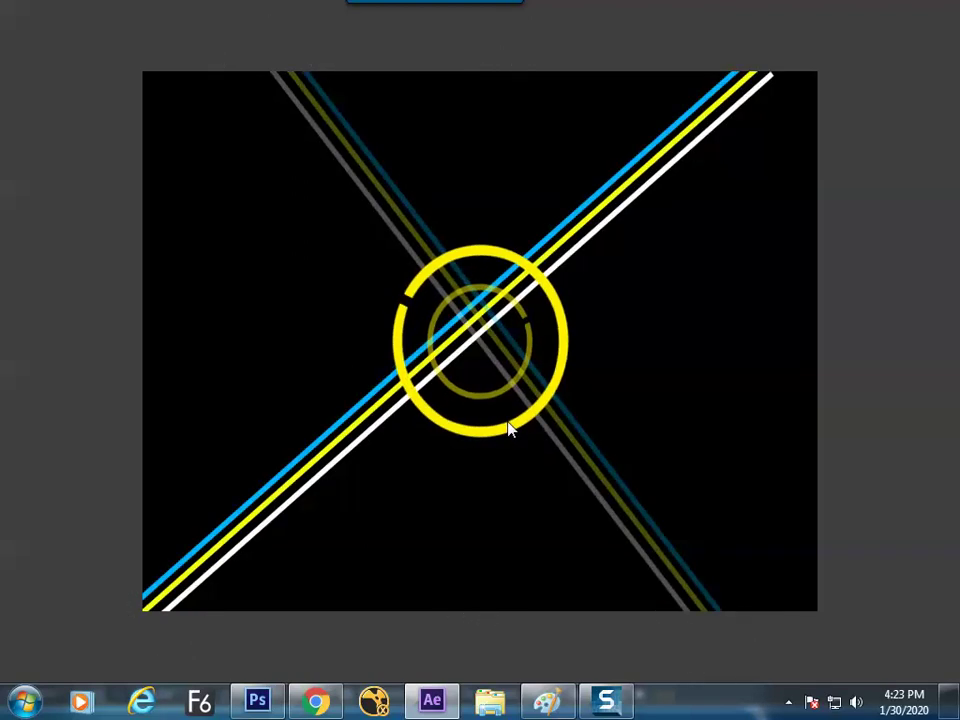
key(space)
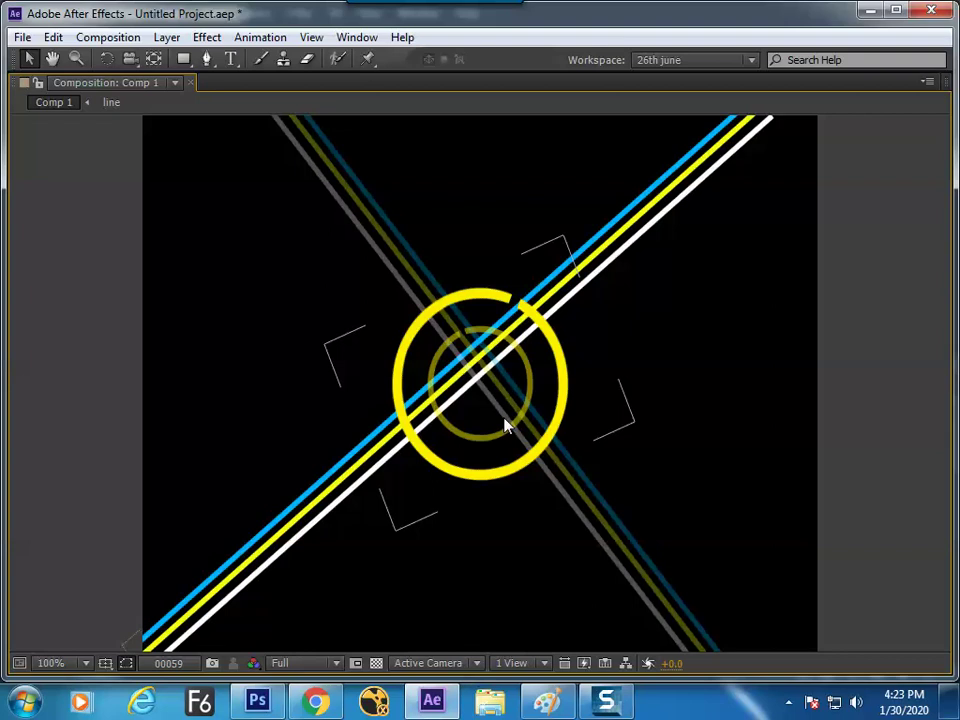
key(grave)
key(comma)
key(comma)
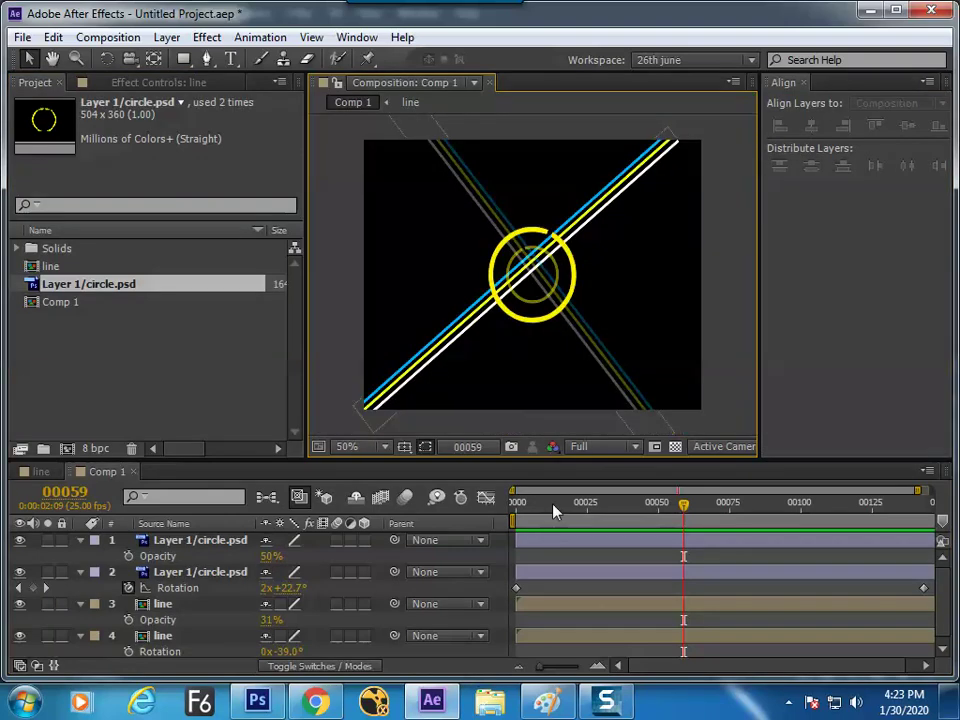
Scrub Comp 1 back to frame 9, open circle.psd in Photoshop and return to After Effects.
drag(555, 512, 528, 514)
key(ctrl+e)
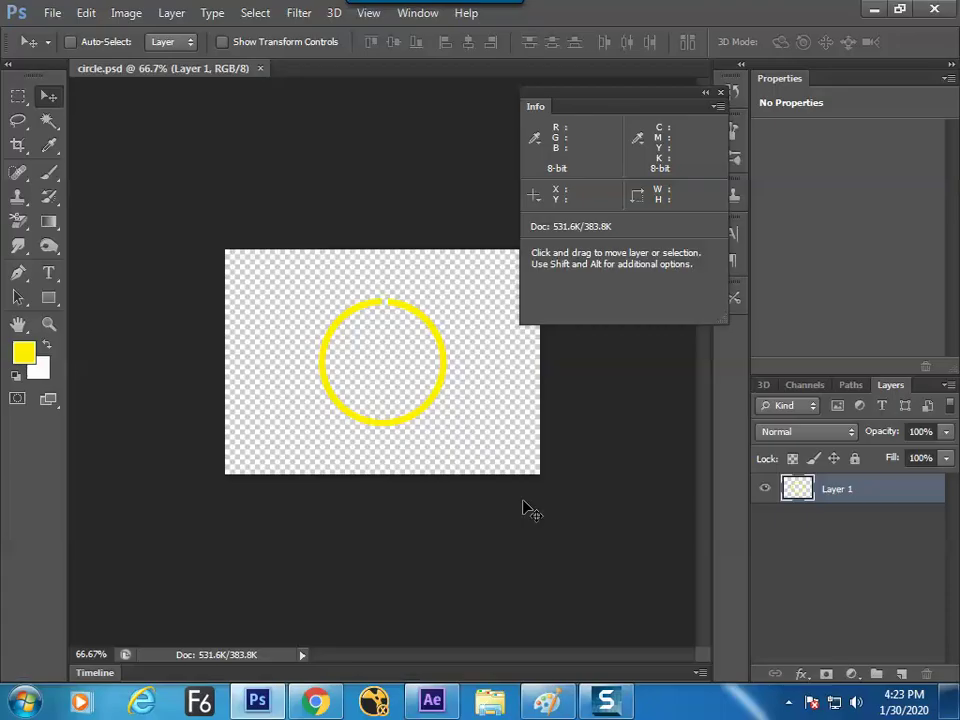
key(alt+Tab)
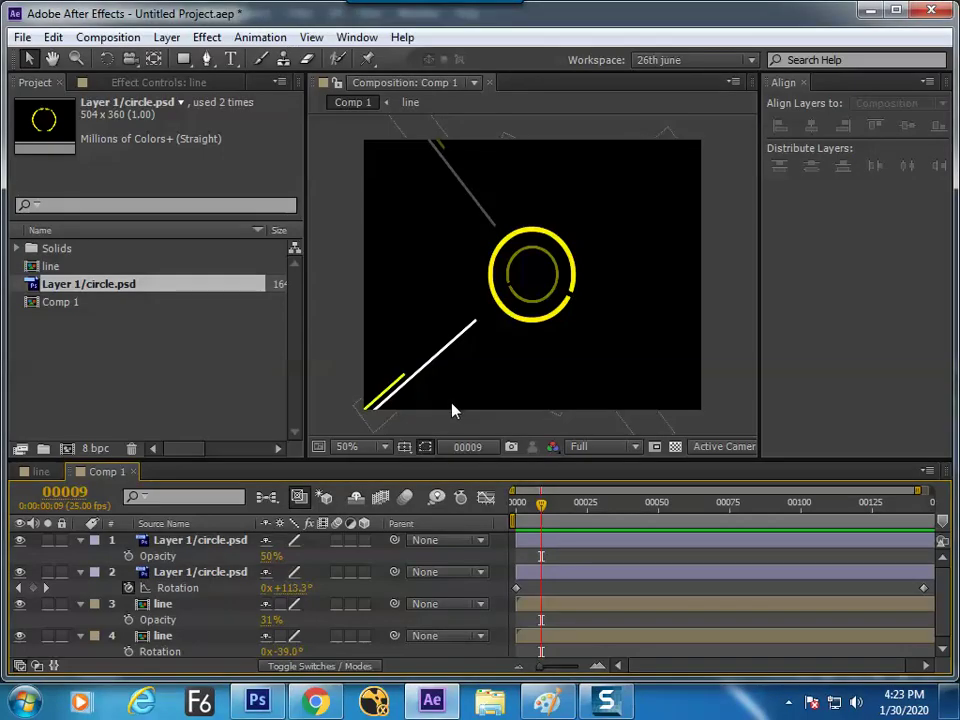
Duplicate the line composition in the project, open the copy line 2 and delete all of its layers.
key(alt+Tab)
key(alt+Tab)
mouse_move(541, 514)
mouse_down()
mouse_move(647, 514)
mouse_move(549, 522)
mouse_up()
click(553, 540)
click(592, 527)
click(114, 386)
click(52, 271)
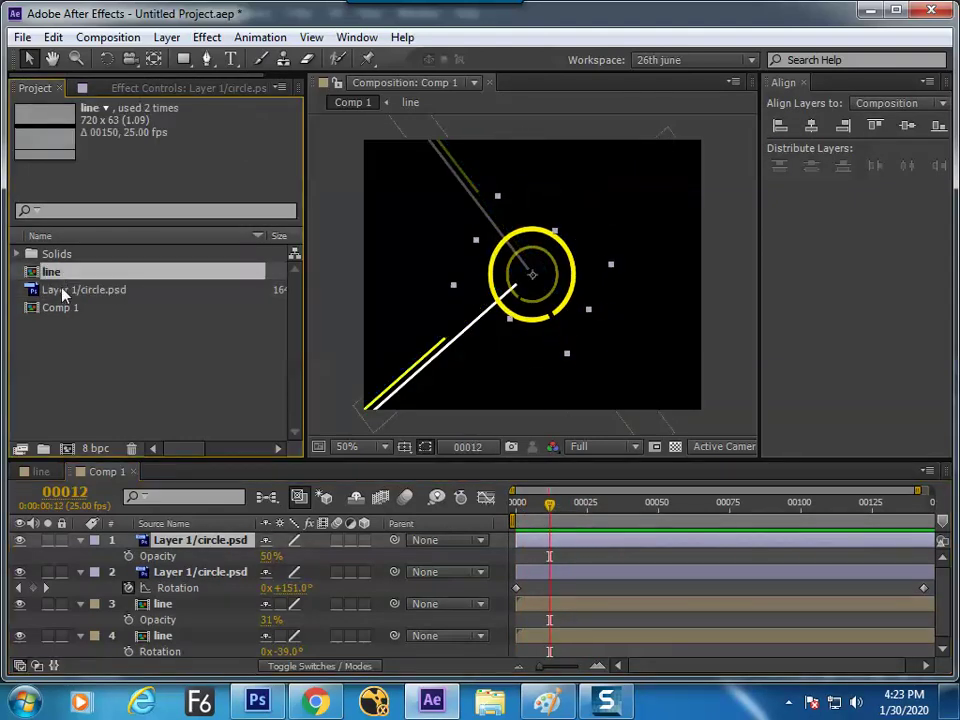
key(ctrl+d)
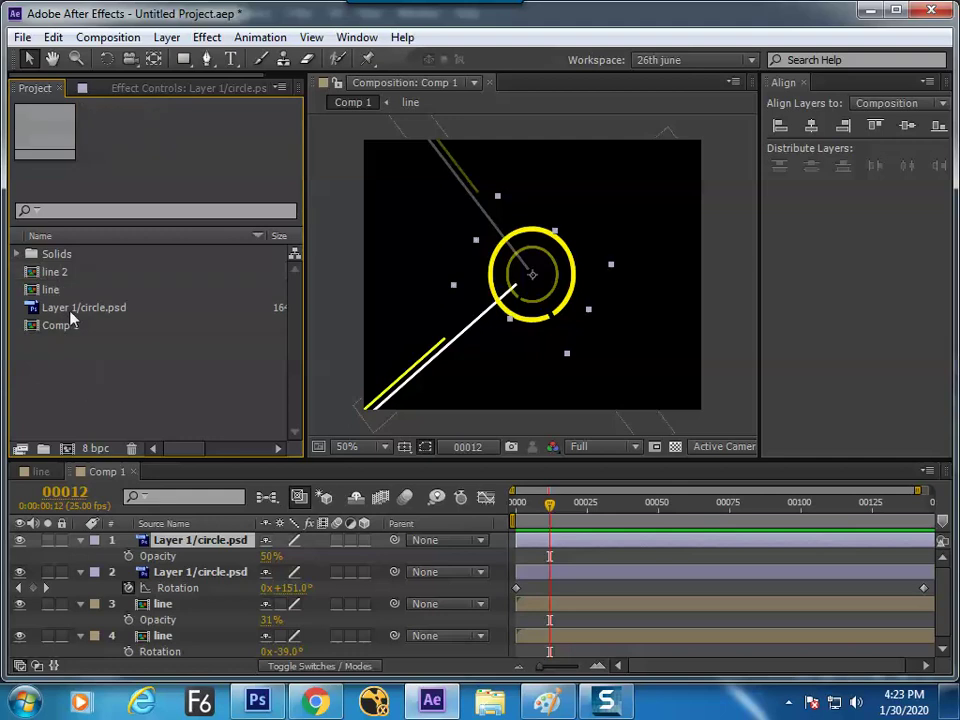
double_click(56, 275)
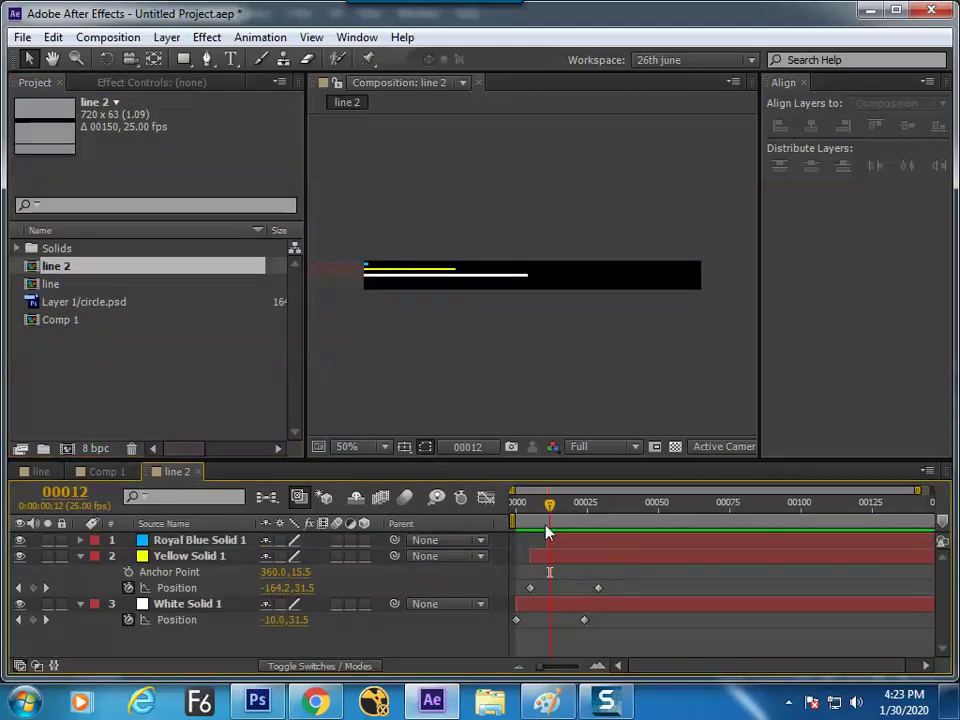
key(ctrl+a)
key(Delete)
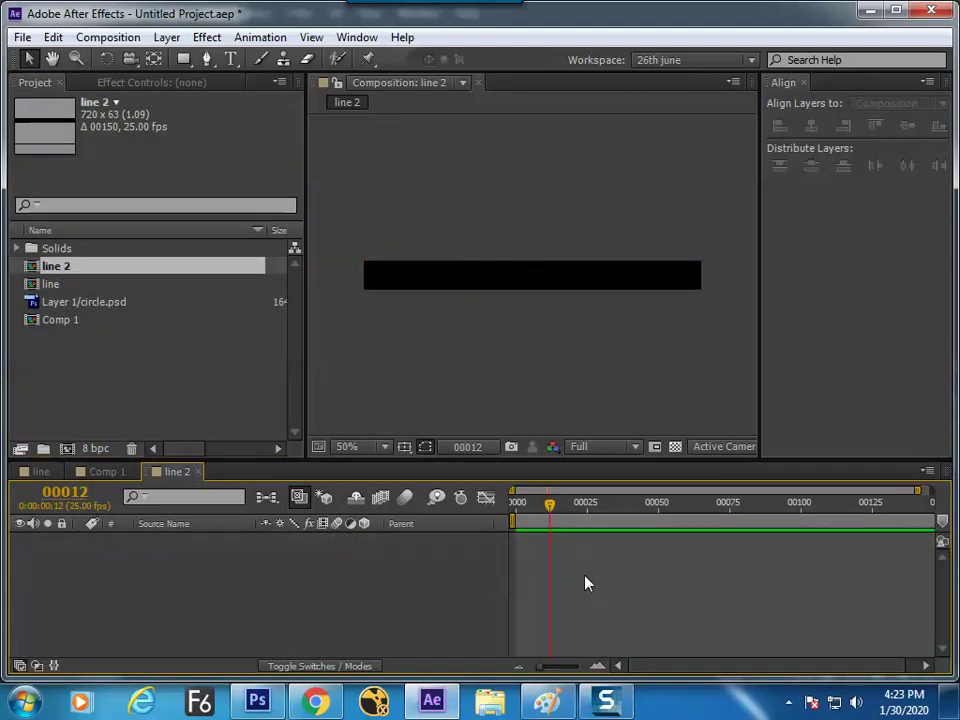
Create an unnamed blue solid at full composition size in line 2 from frame 0.
key(Home)
key(ctrl+y)
key(BackSpace)
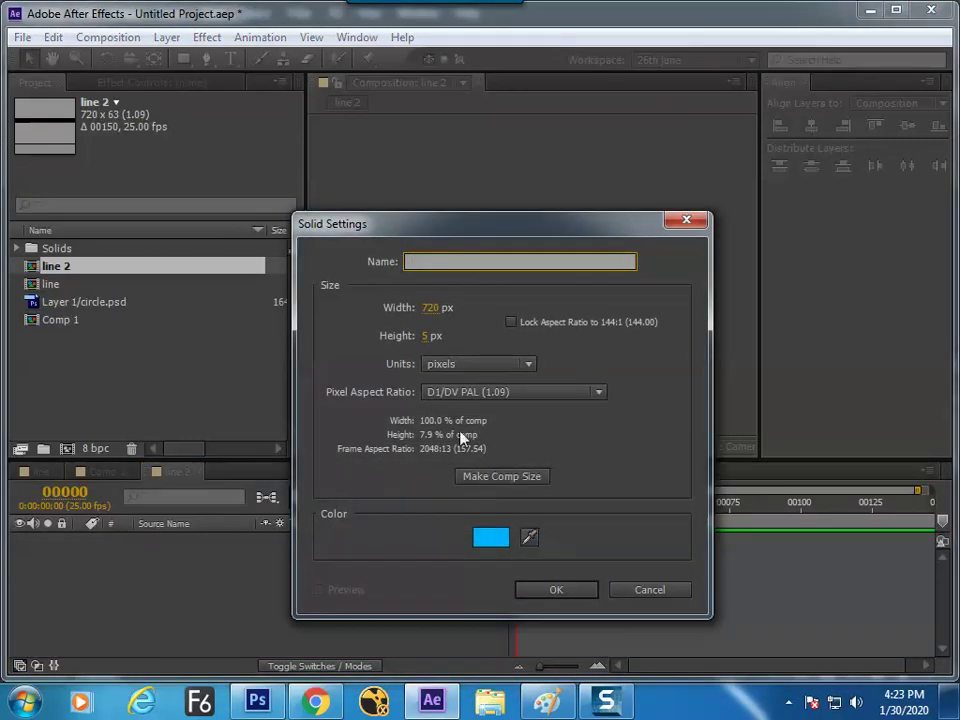
click(504, 477)
click(528, 590)
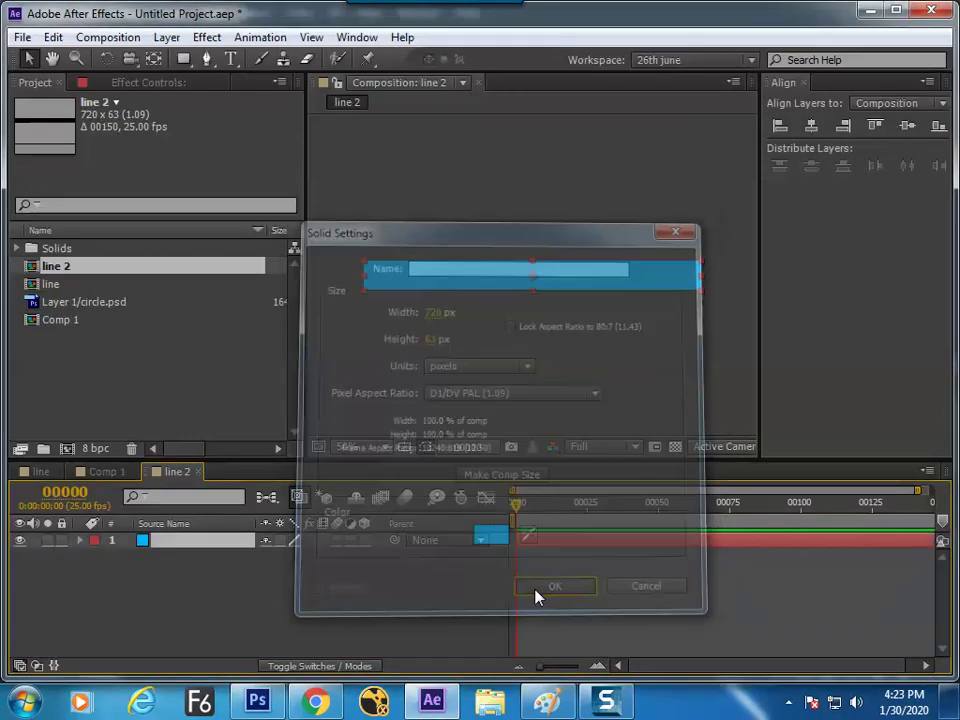
Animate the blue solid's position from outside the left edge at frame 0 to the composition's centre at about frame 26.
key(p)
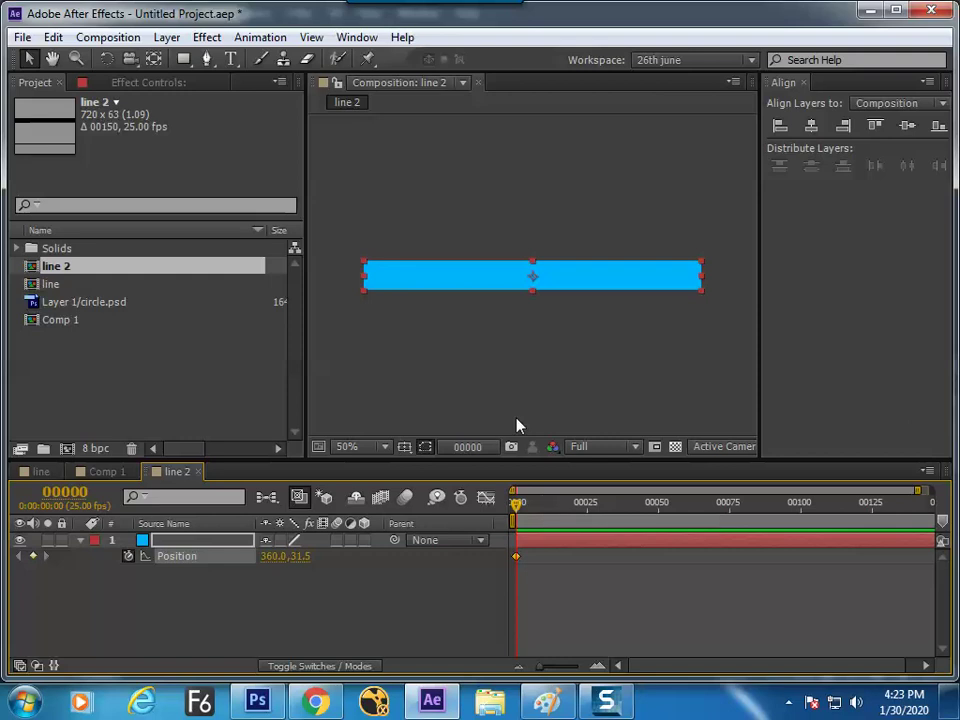
key(alt+shift+p)
drag(519, 566, 586, 570)
drag(618, 289, 297, 305)
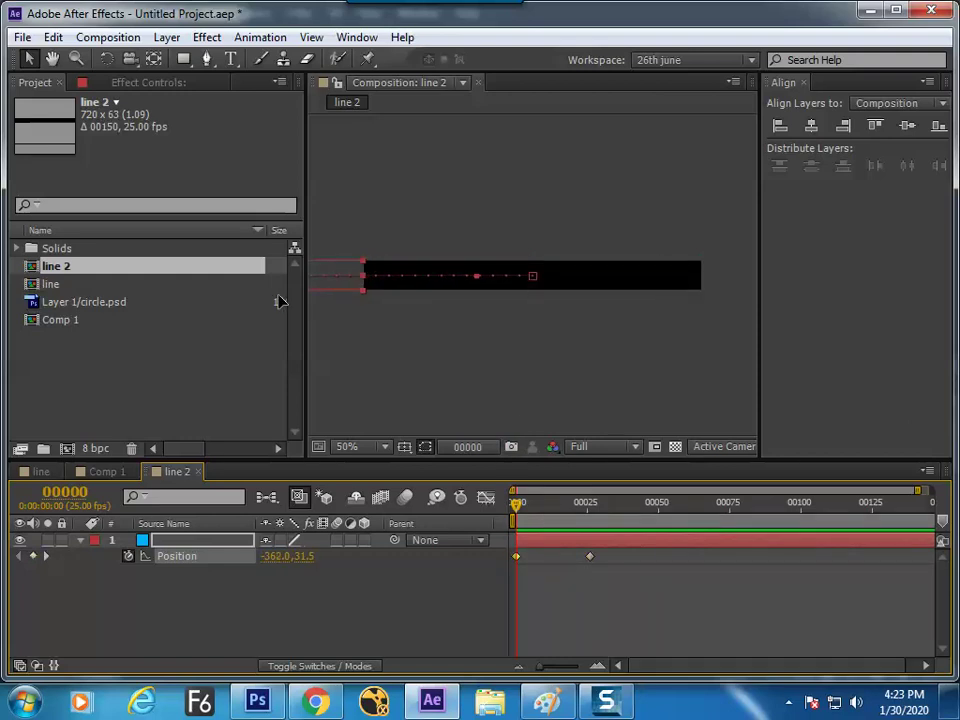
click(540, 557)
click(540, 547)
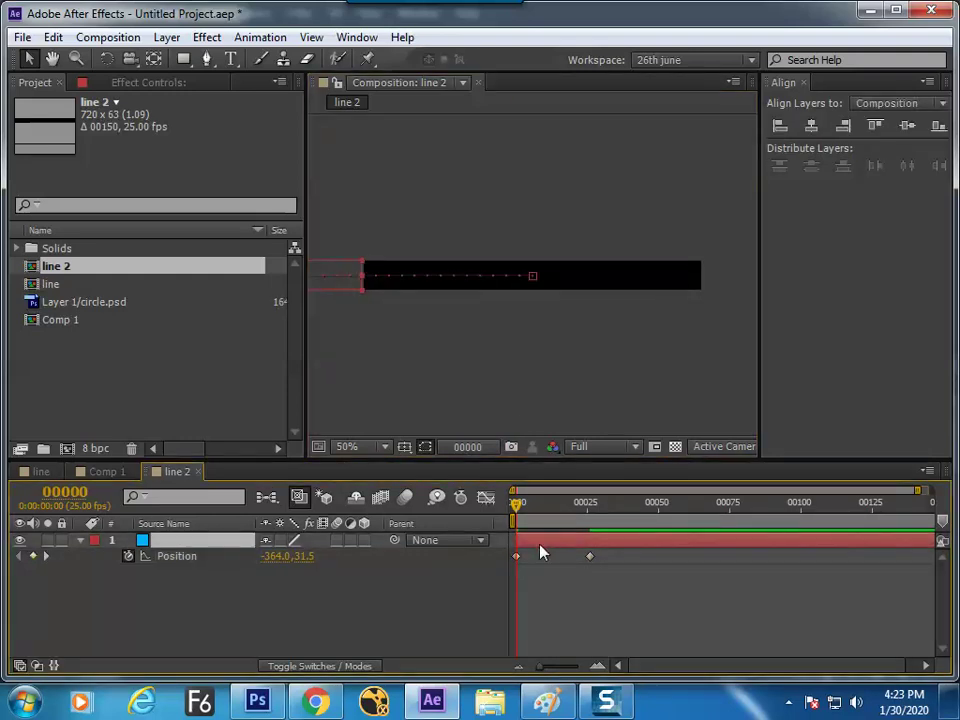
Duplicate the blue solid and turn the copy into a new magenta solid (FF00F0) named 2.
key(ctrl+d)
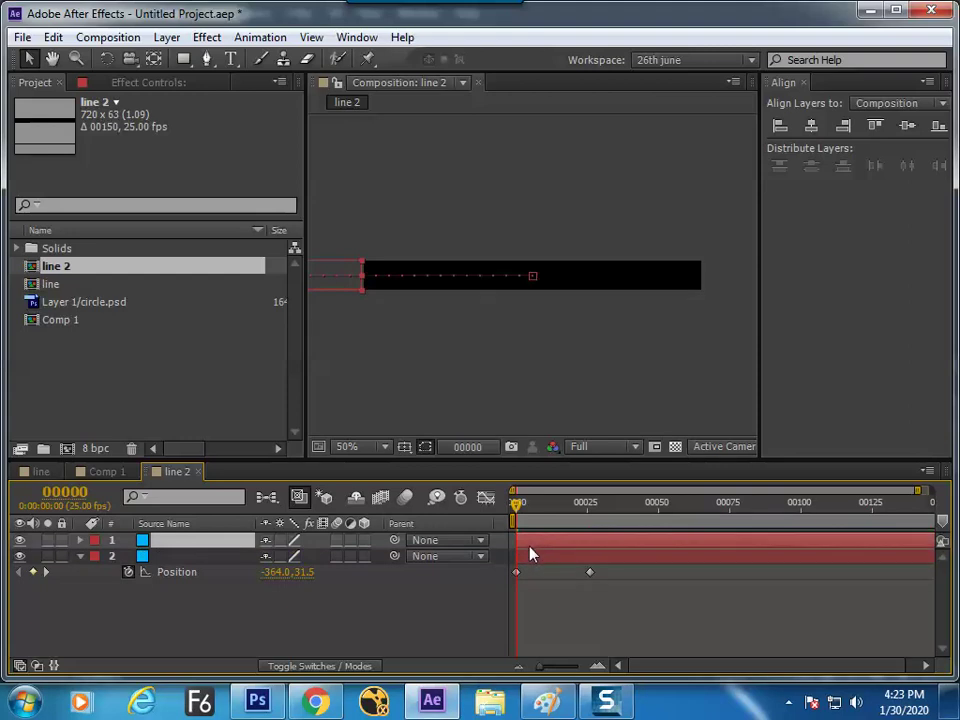
key(ctrl+shift+y)
click(220, 486)
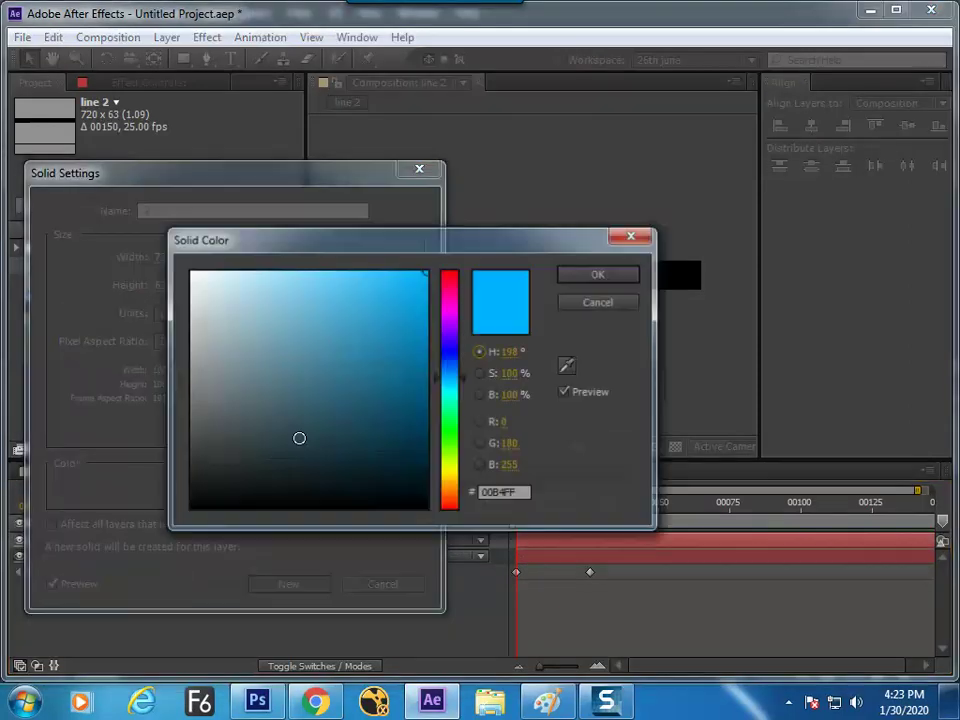
click(449, 308)
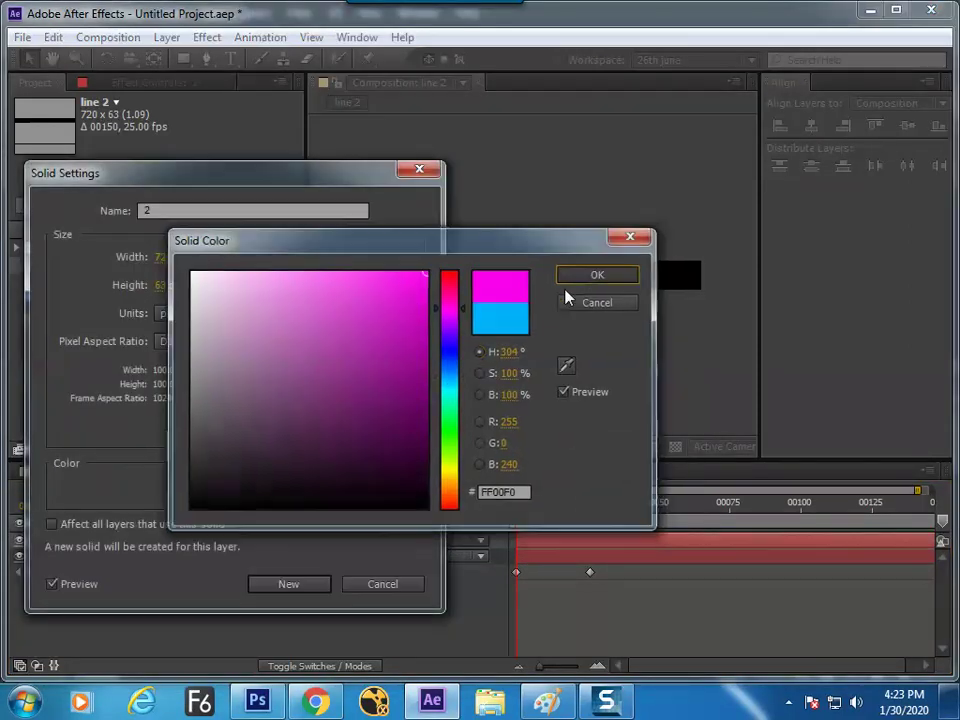
click(580, 276)
click(300, 582)
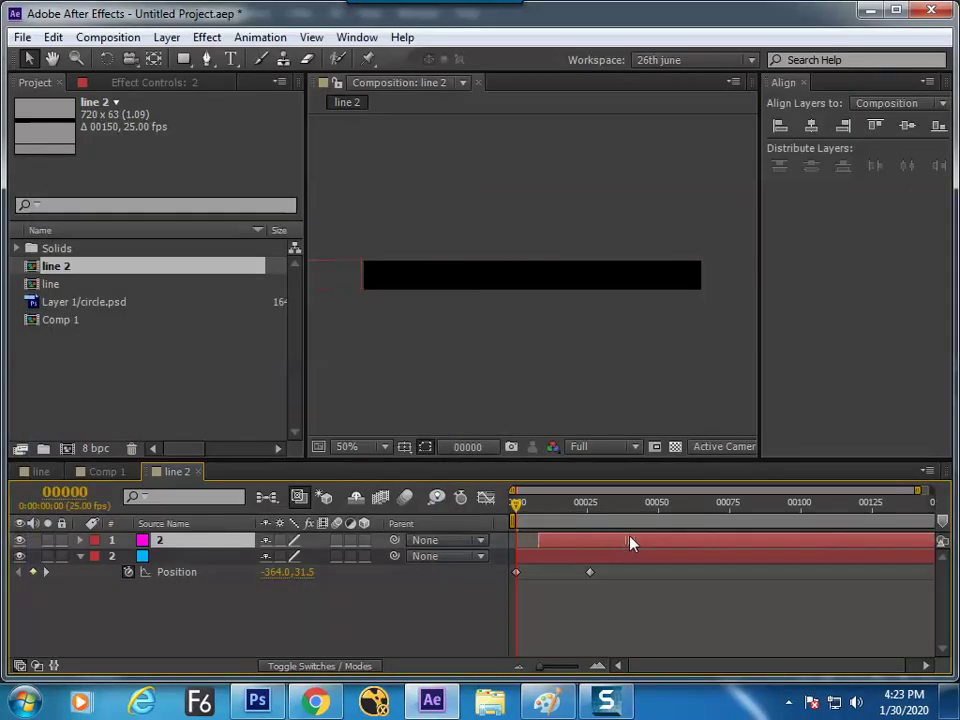
Show the position keyframes of both solids and shift the magenta solid's layer to start at frame 0.
drag(516, 505, 572, 516)
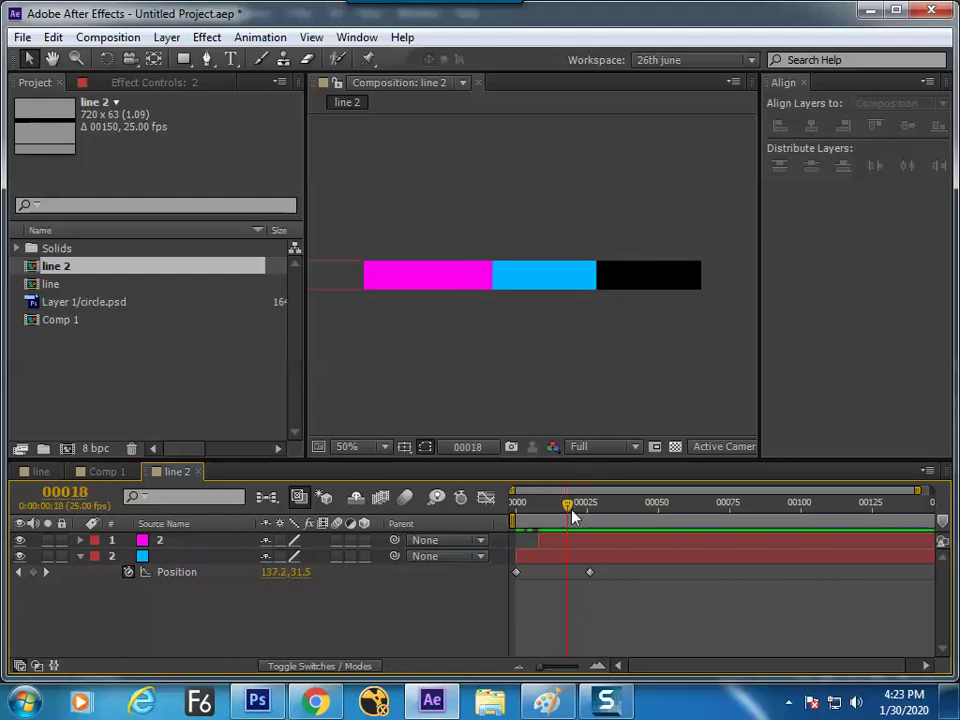
key(ctrl+a)
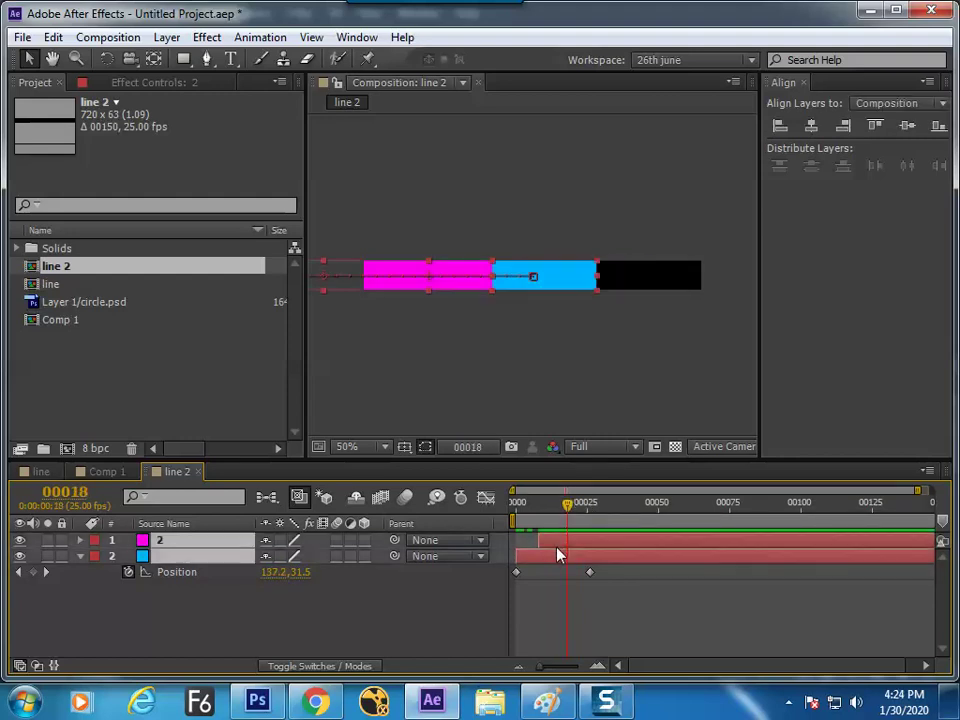
key(p)
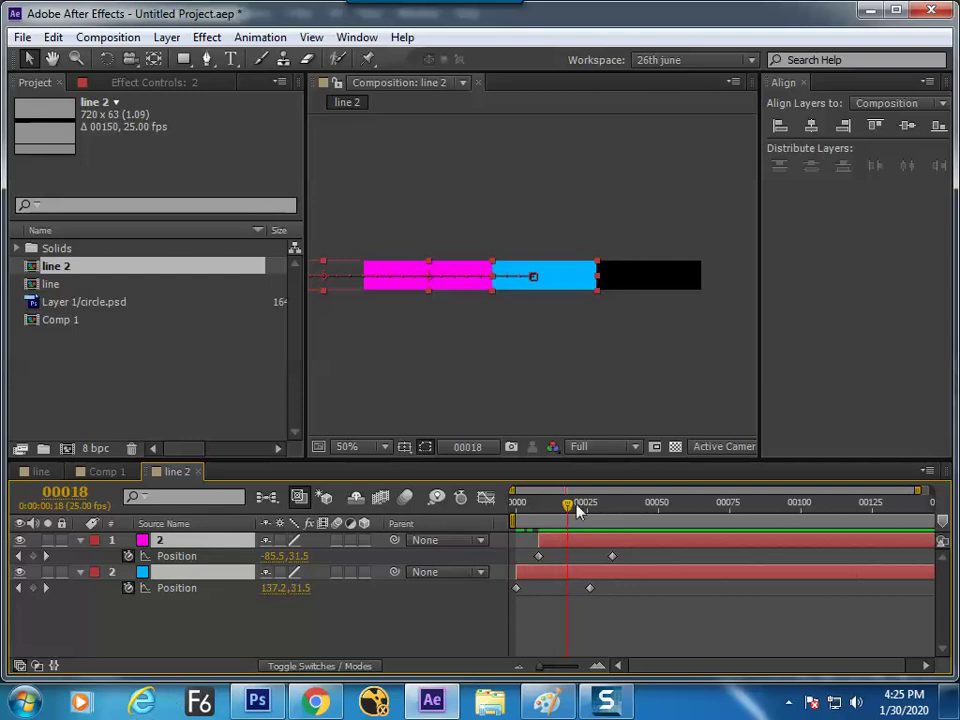
drag(577, 511, 556, 508)
mouse_move(602, 546)
mouse_down()
mouse_move(588, 546)
mouse_move(611, 544)
mouse_move(598, 549)
mouse_up()
click(604, 624)
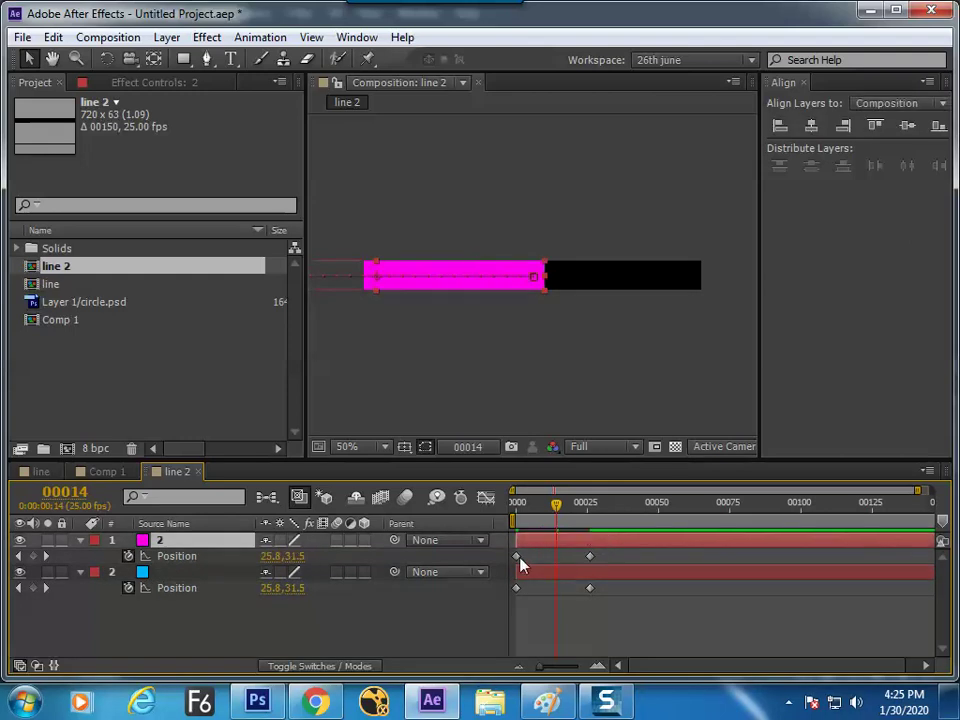
Delay the magenta solid's first position keyframe to about frame 8, previewing how it follows the blue bar.
drag(519, 558, 550, 557)
key(Home)
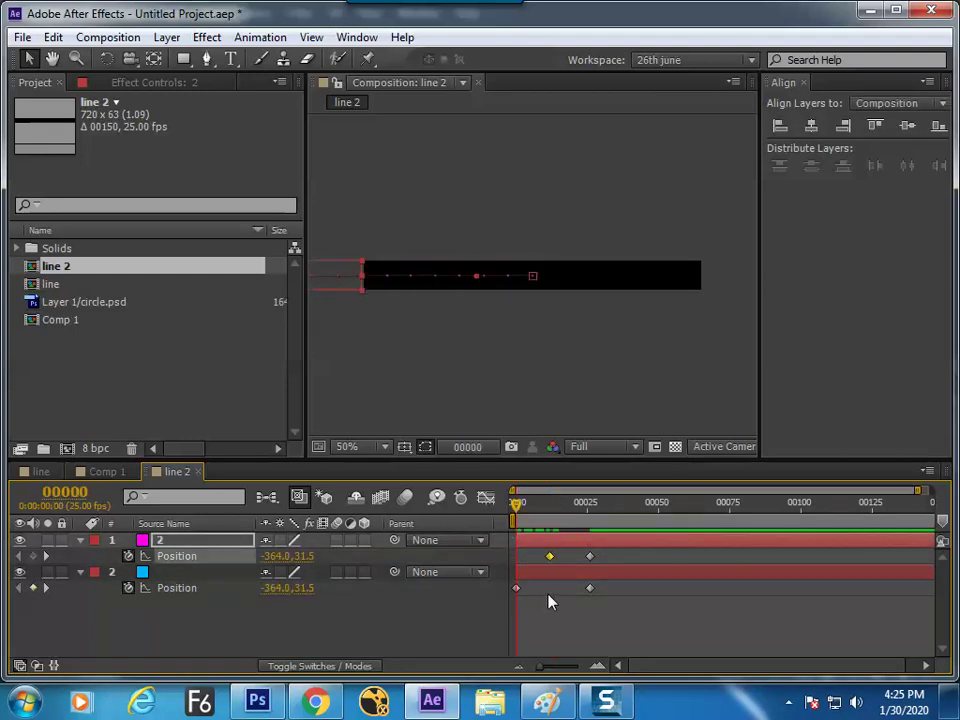
key(space)
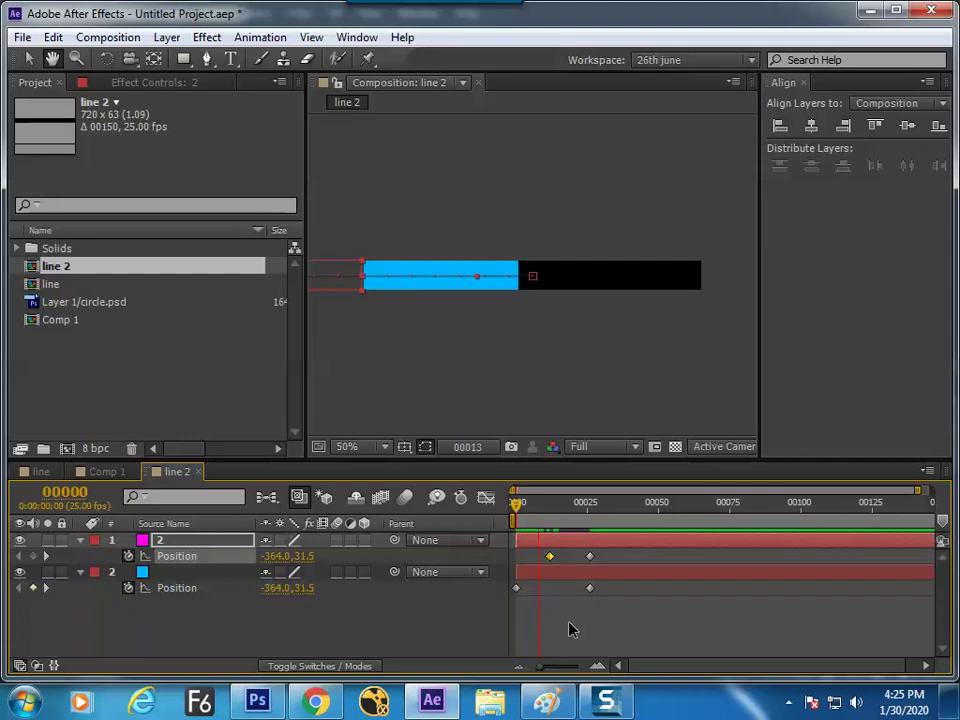
drag(563, 505, 493, 545)
key(space)
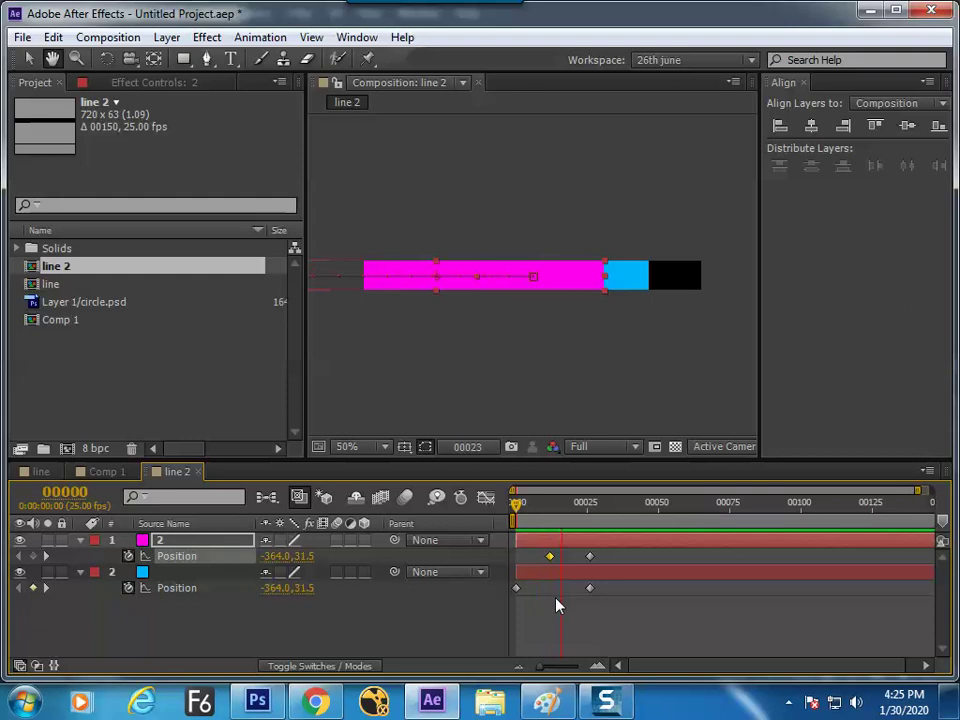
click(527, 518)
drag(527, 518, 539, 557)
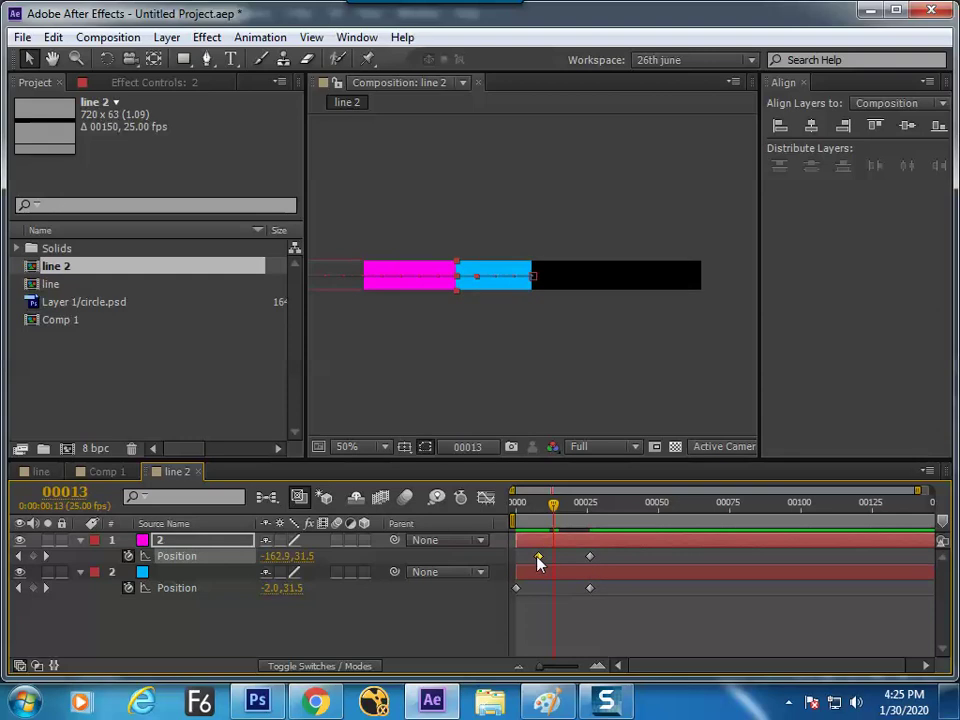
Duplicate the magenta solid with its first position keyframe at about frame 12, and turn the copy into a light cyan solid named 3.
key(ctrl+d)
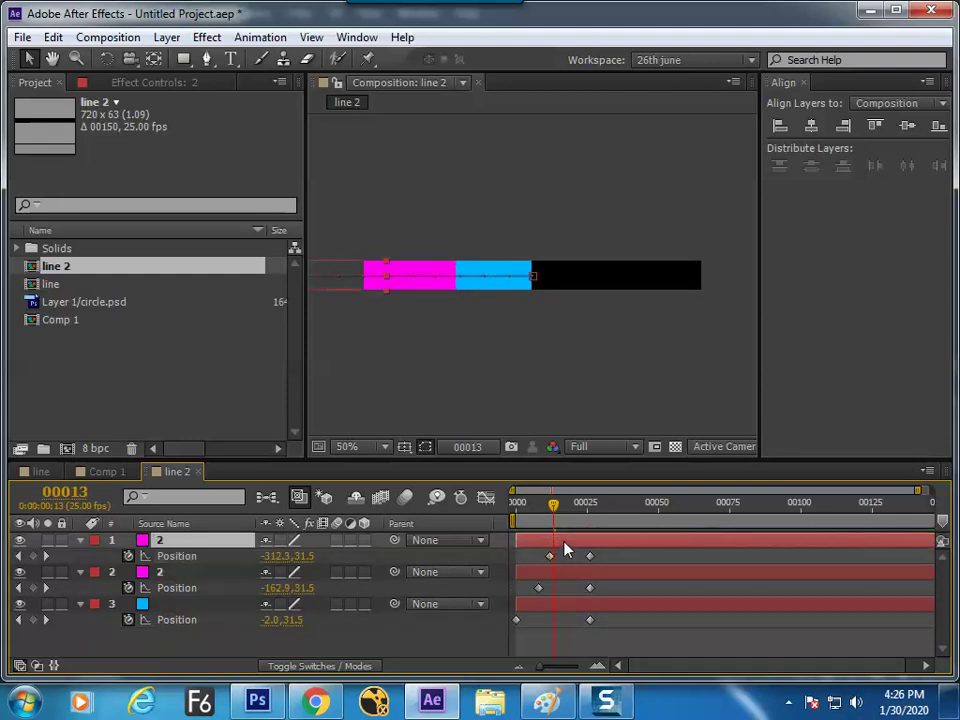
key(ctrl+shift+y)
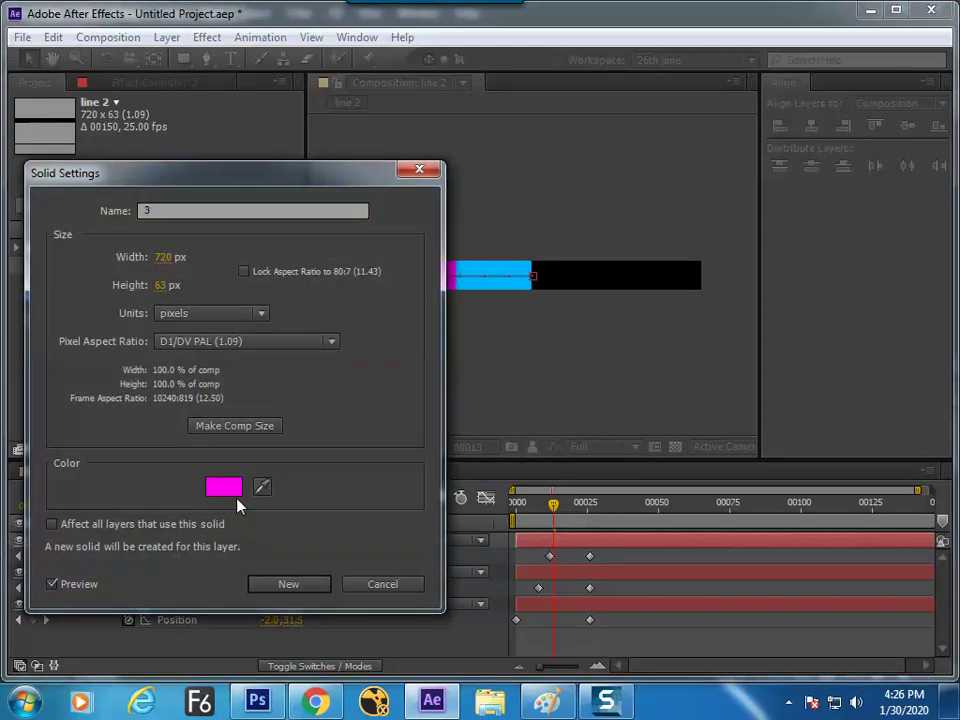
click(224, 480)
click(223, 483)
click(450, 381)
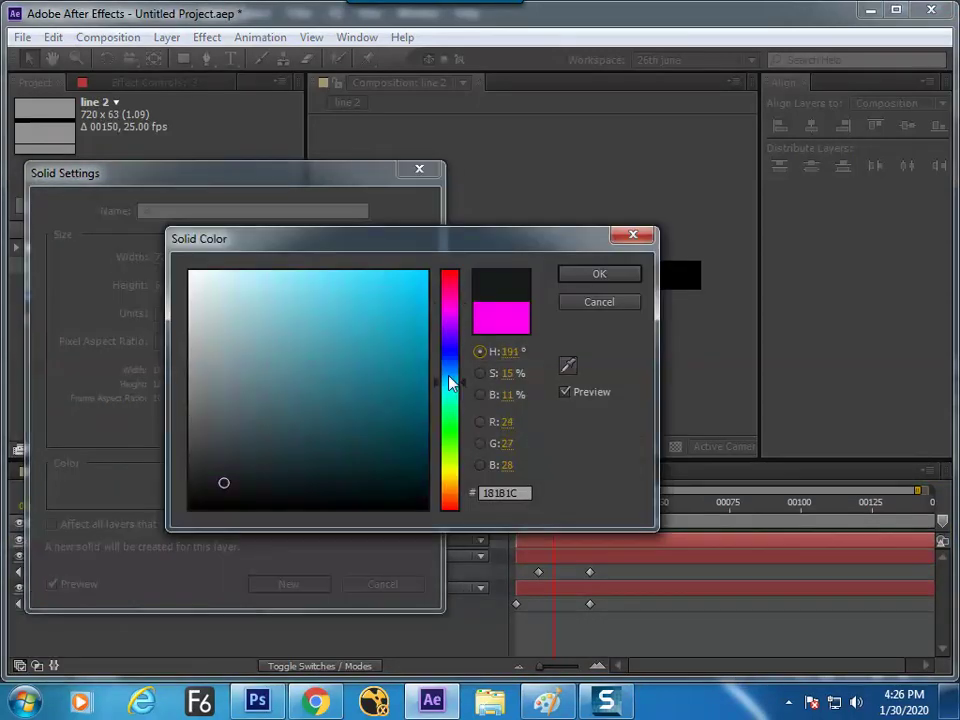
click(364, 268)
key(Return)
key(Return)
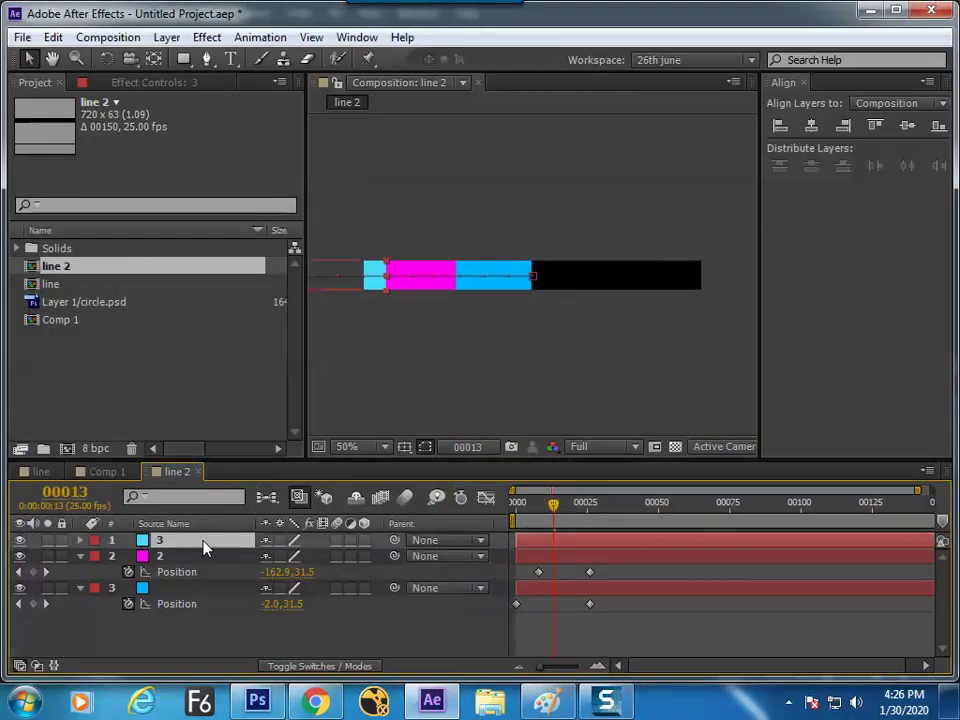
Change solid 3's colour to green (48FF51) and scrub to frame 20 to check the three-colour wipe.
key(ctrl+shift+y)
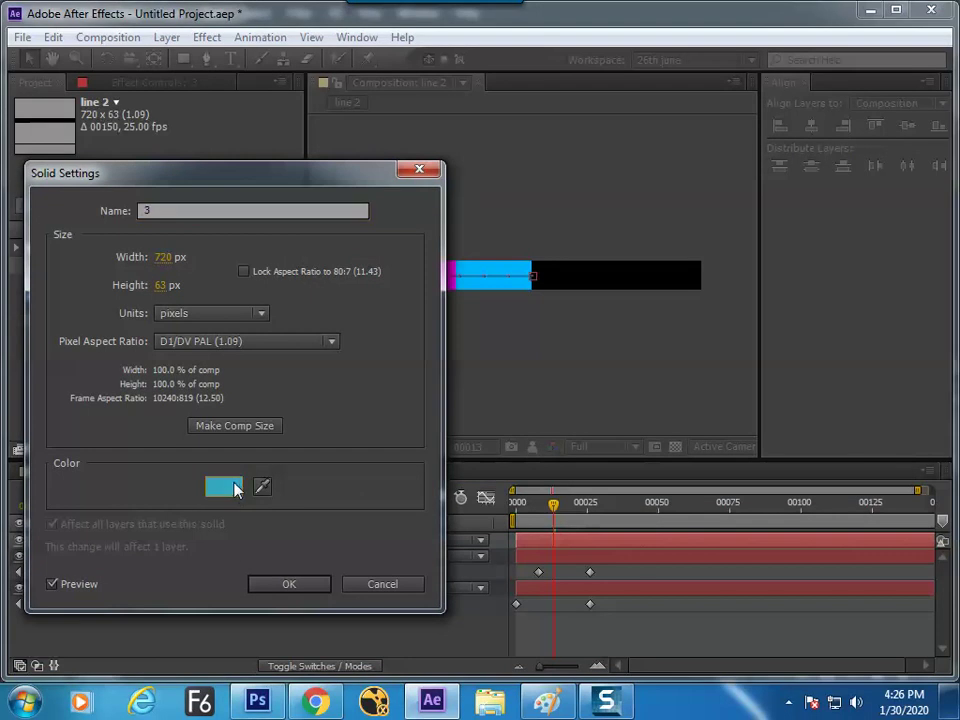
click(236, 488)
drag(450, 381, 446, 420)
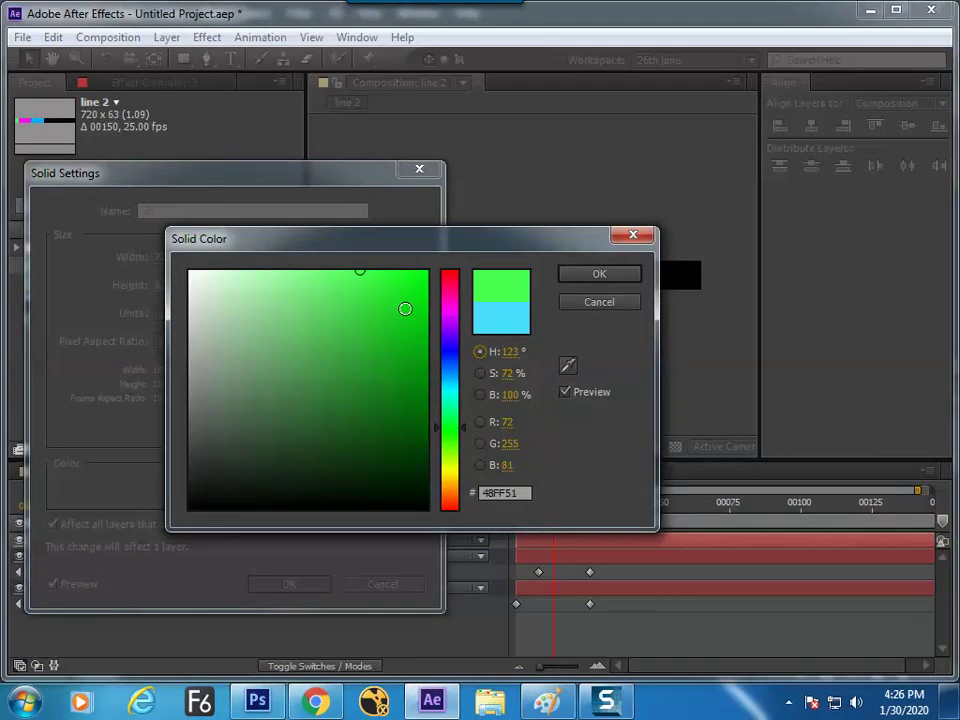
key(Return)
click(313, 585)
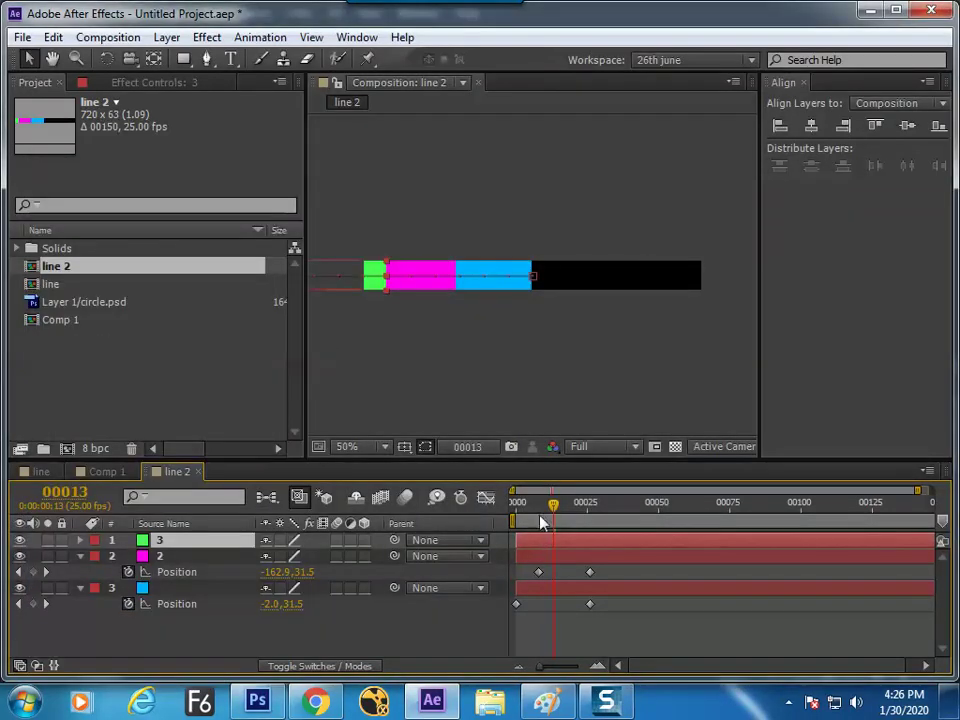
drag(542, 517, 575, 525)
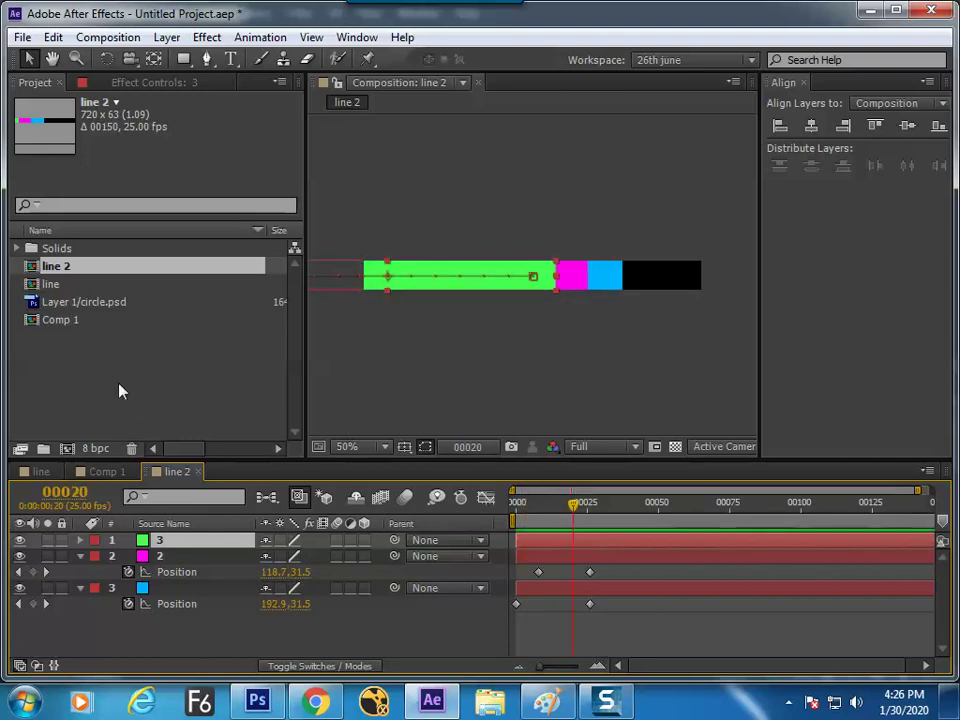
Add the line 2 composition to Comp 1 as the top layer and go to frame 21.
click(120, 390)
double_click(50, 319)
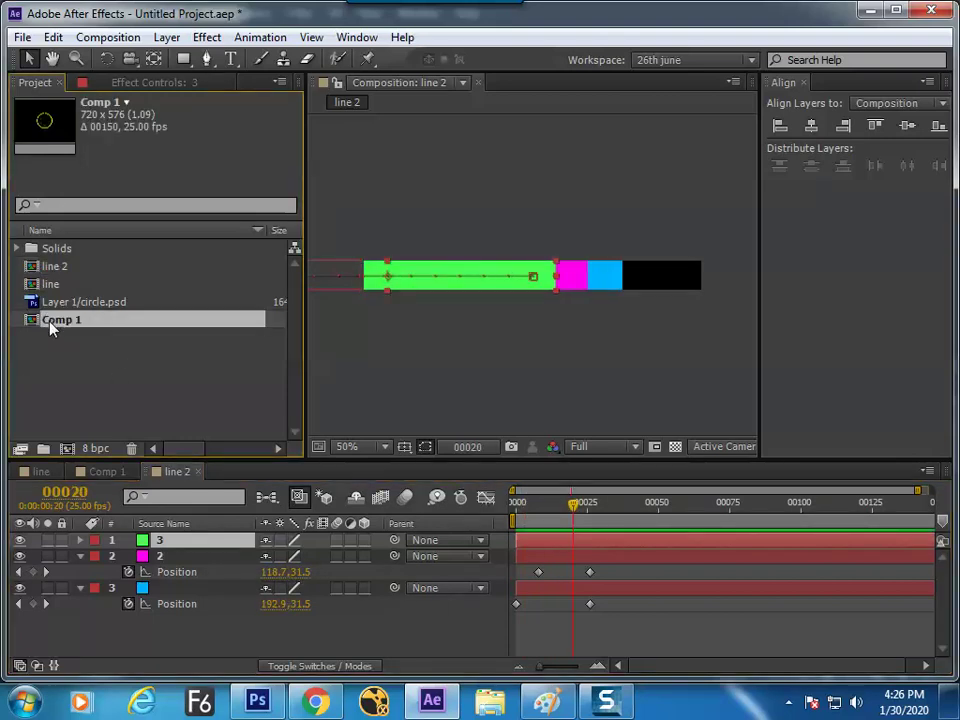
drag(55, 271, 148, 541)
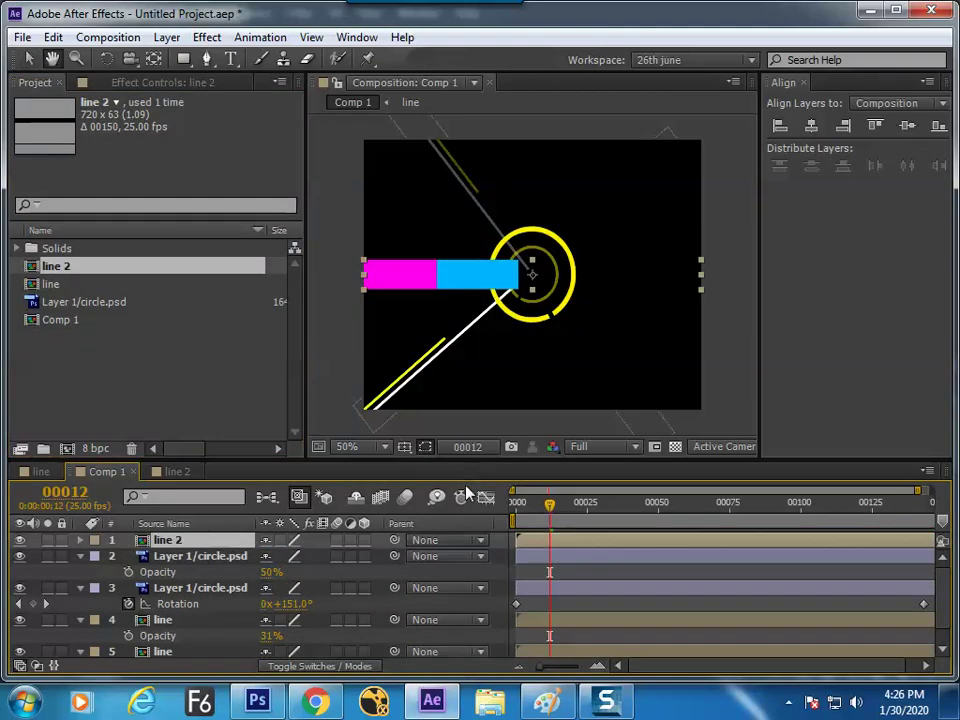
click(576, 502)
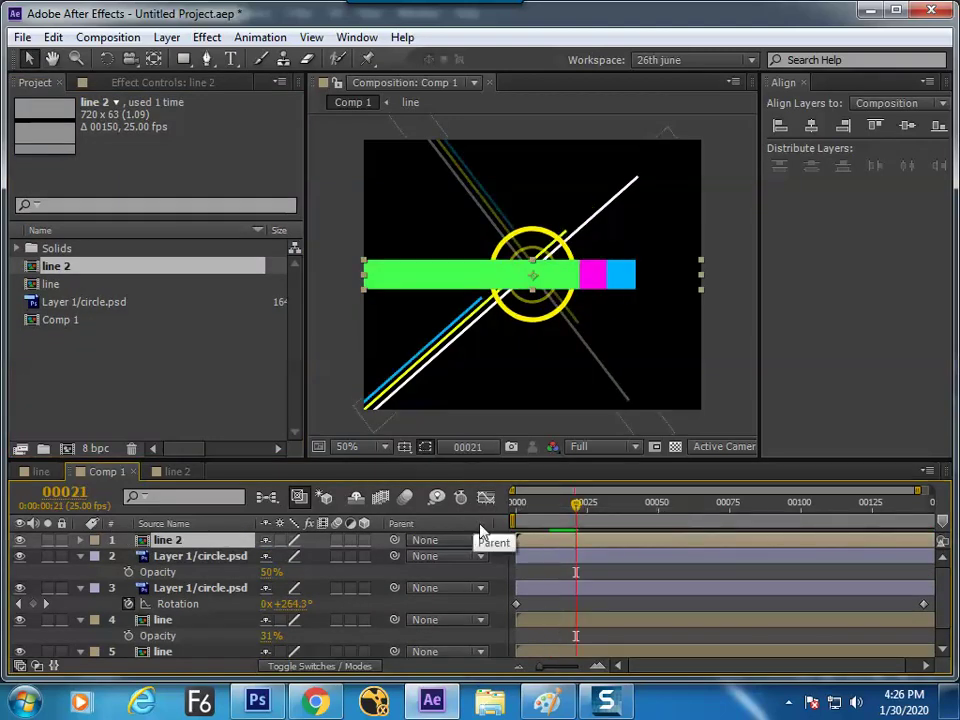
Rotate the line 2 layer to 54° and move it to the upper-right part of the frame.
key(r)
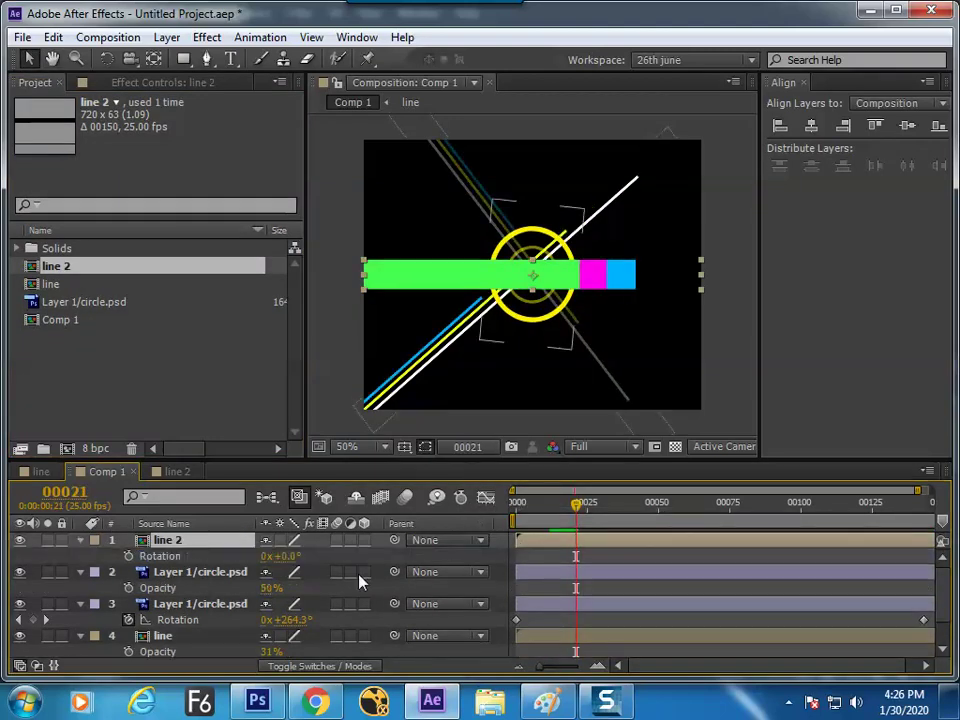
drag(288, 566, 530, 355)
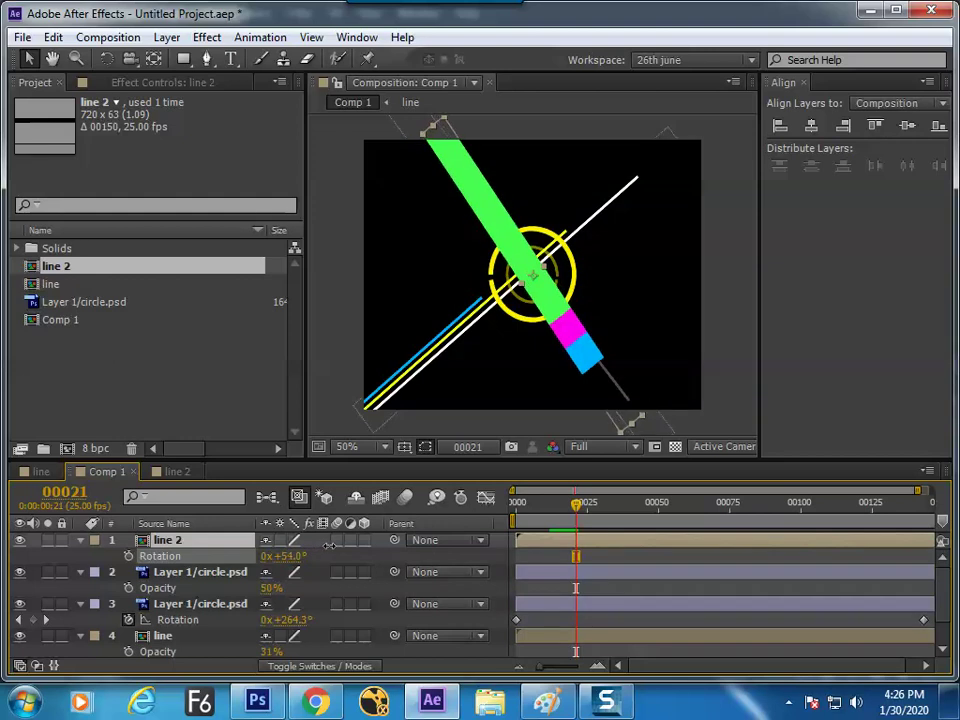
drag(604, 316, 656, 255)
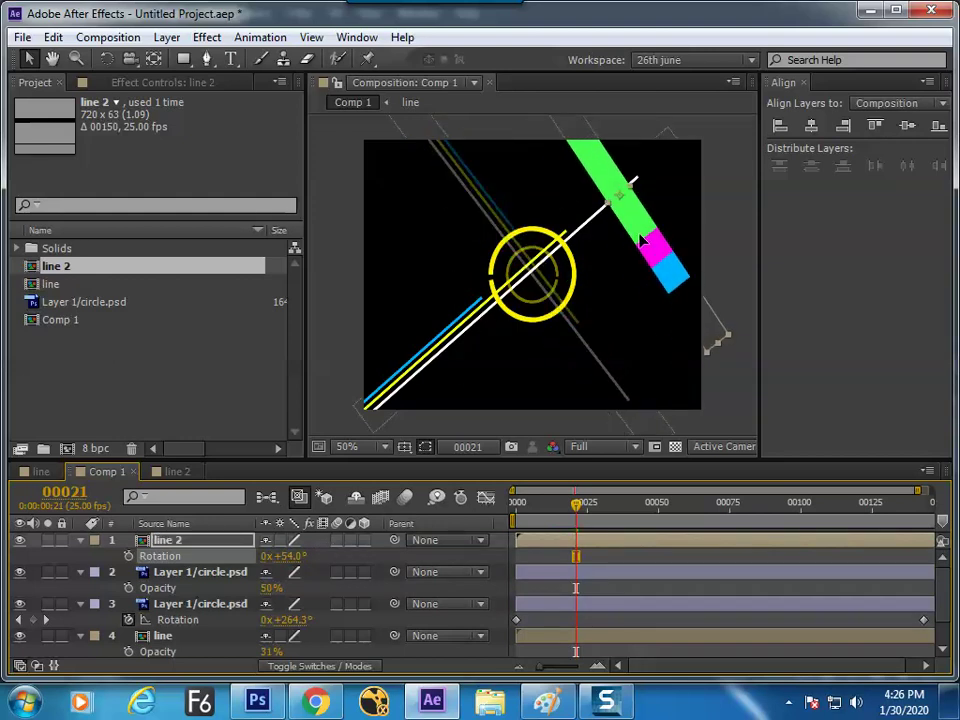
Preview Comp 1 and scrub between about frames 13 and 24 to examine the three-colour bar's timing against the lines and circles.
key(KP_0)
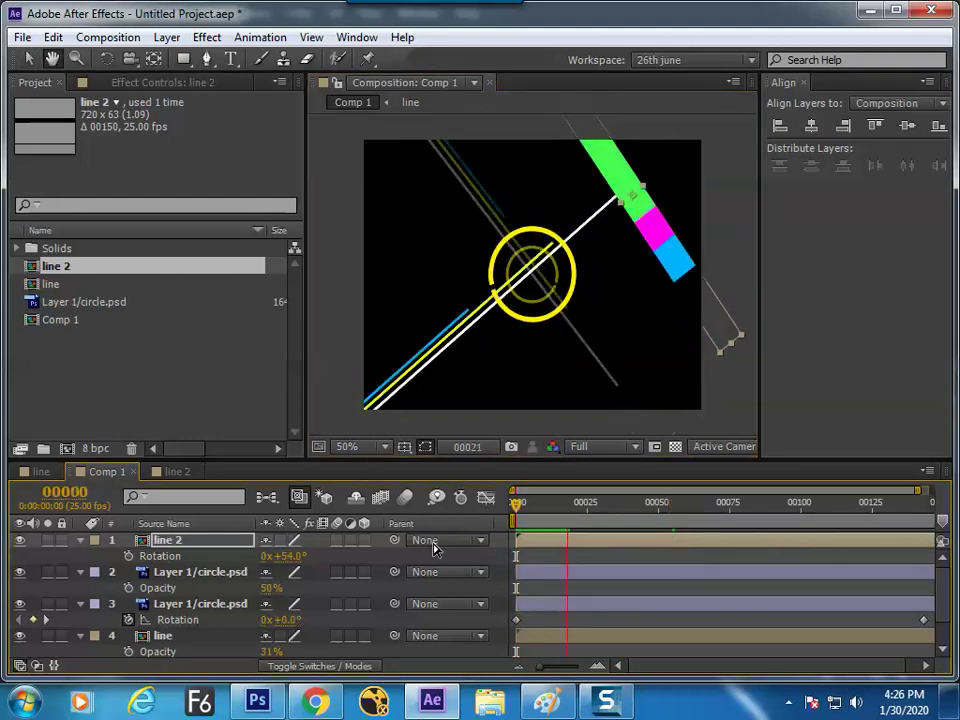
click(577, 500)
drag(577, 495, 543, 515)
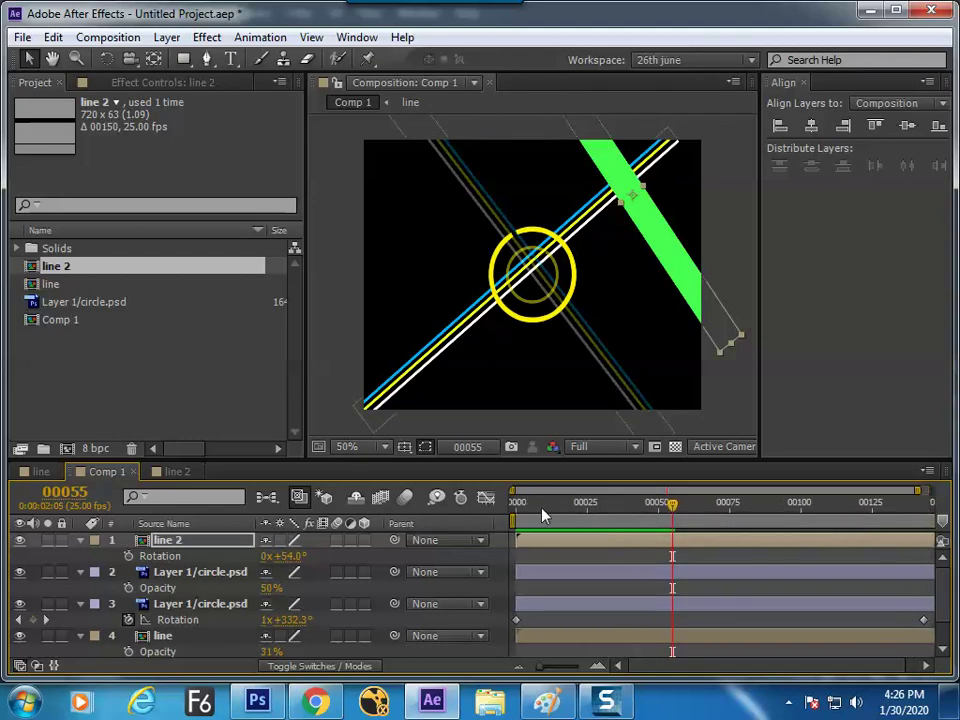
key(space)
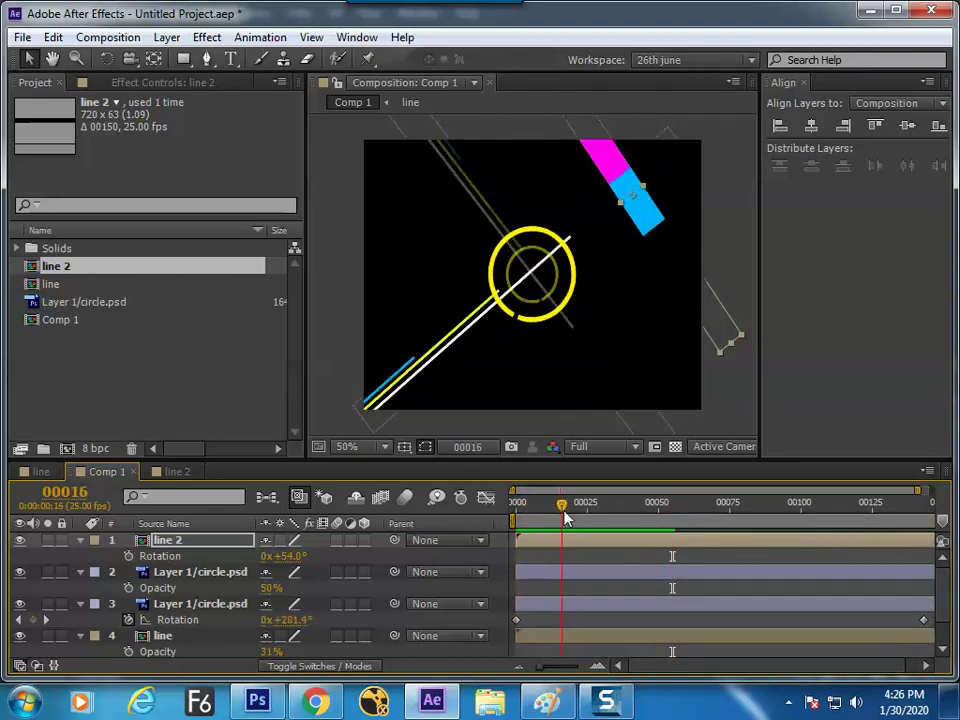
mouse_move(575, 515)
mouse_down()
mouse_move(585, 510)
mouse_move(559, 508)
mouse_move(588, 520)
mouse_move(527, 515)
mouse_move(593, 515)
mouse_move(545, 514)
mouse_move(586, 511)
mouse_up()
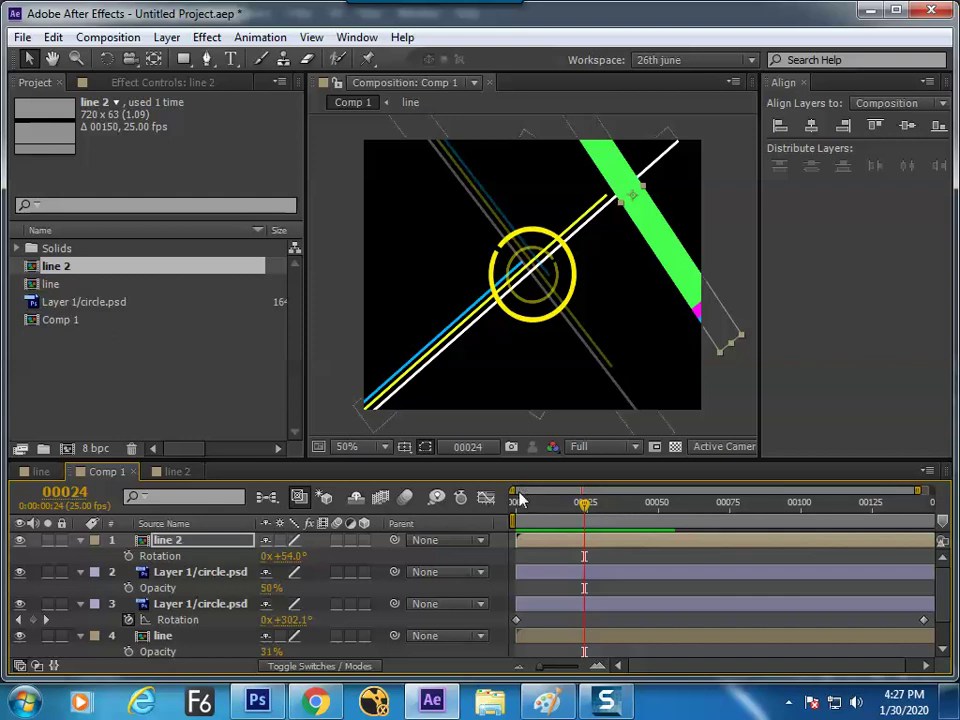
mouse_move(545, 512)
mouse_down()
mouse_move(524, 508)
mouse_move(587, 508)
mouse_move(530, 510)
mouse_move(553, 508)
mouse_up()
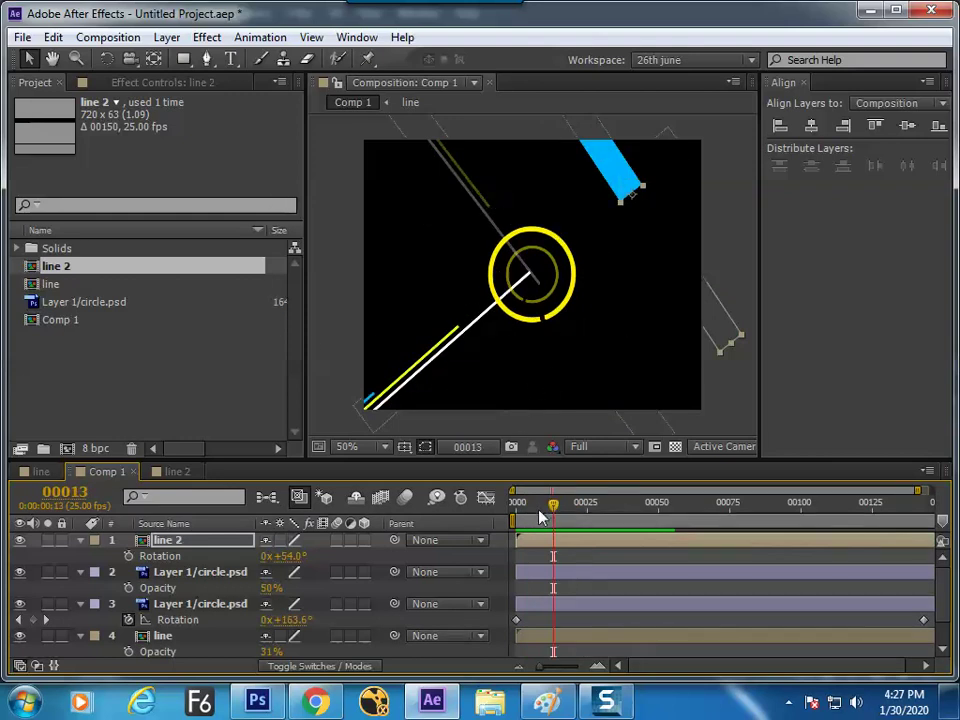
drag(540, 512, 573, 518)
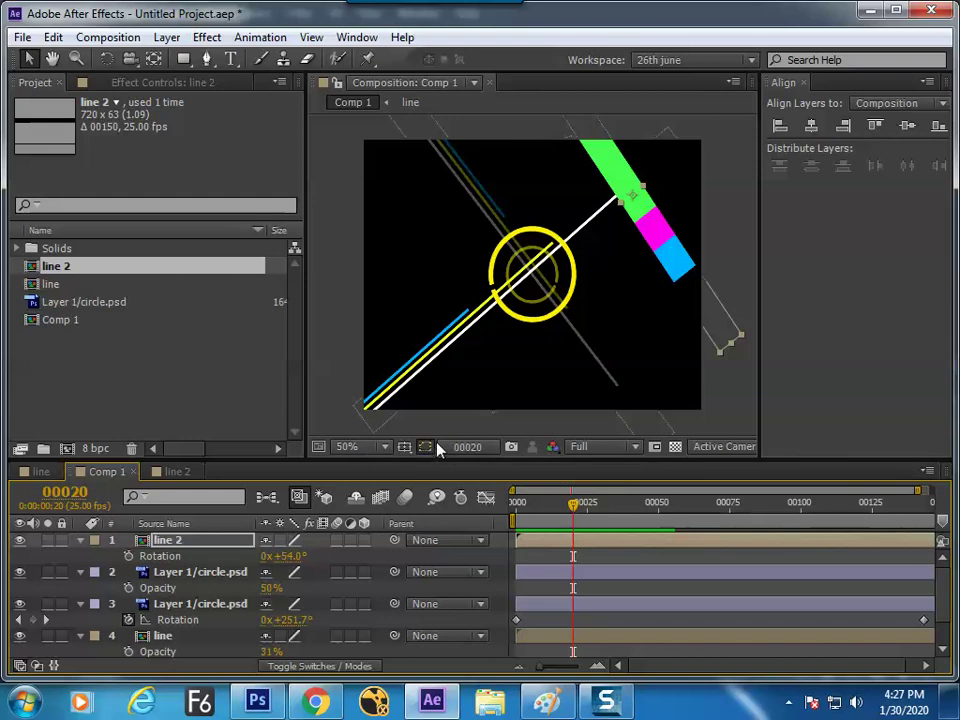
Scrub Comp 1's opening frames from frame 0 and replay them to examine how the white, yellow and blue lines grow in sequence.
drag(512, 503, 543, 515)
drag(556, 517, 533, 510)
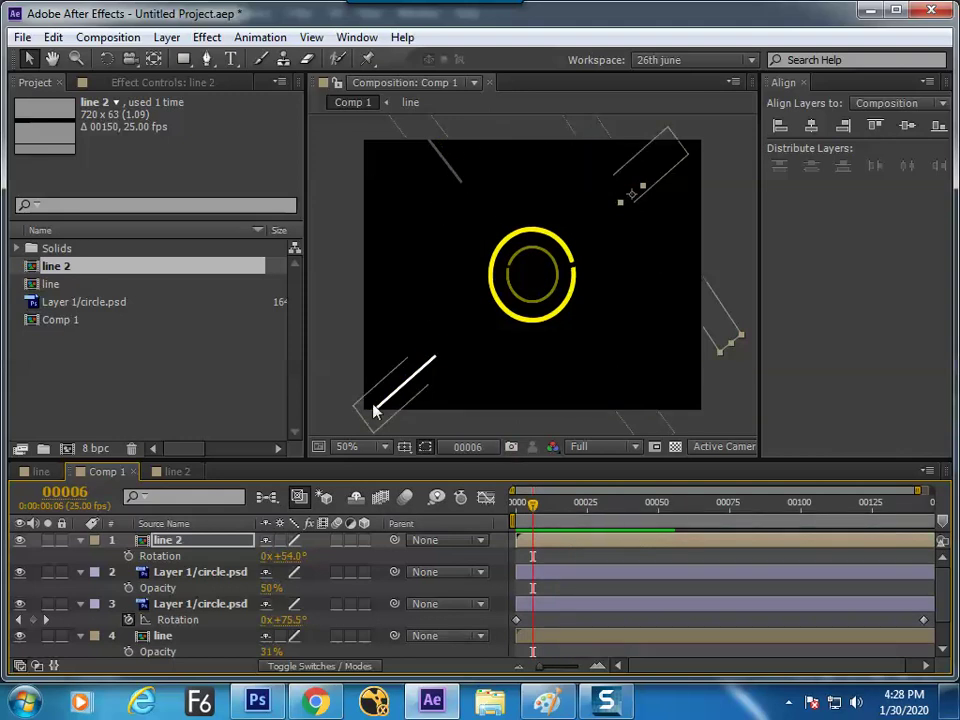
drag(533, 505, 490, 517)
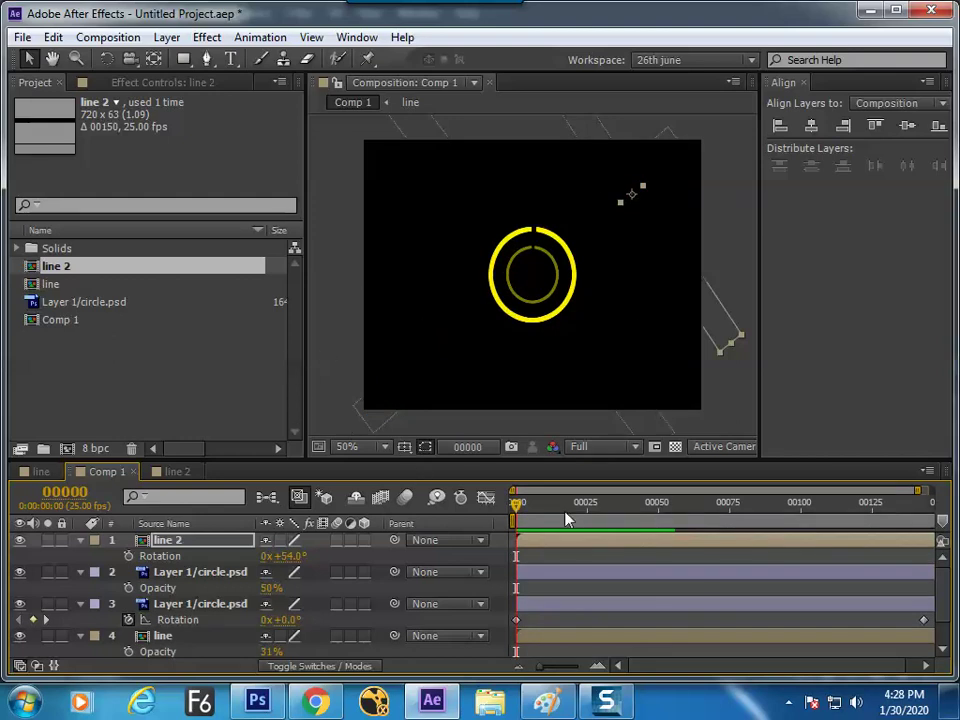
drag(565, 519, 473, 524)
key(space)
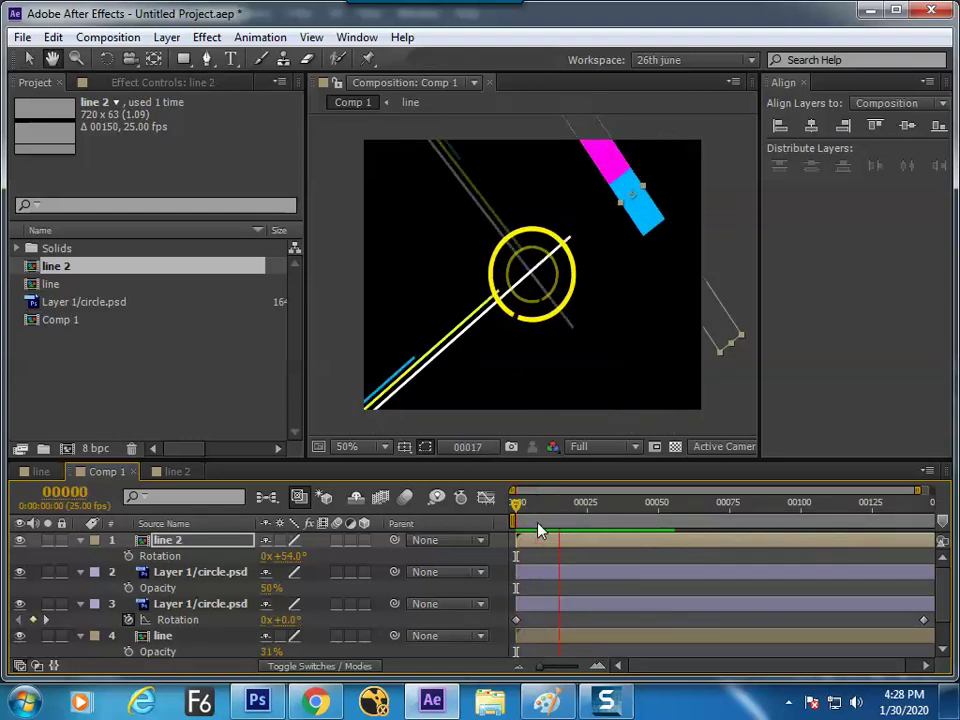
drag(545, 520, 514, 520)
key(space)
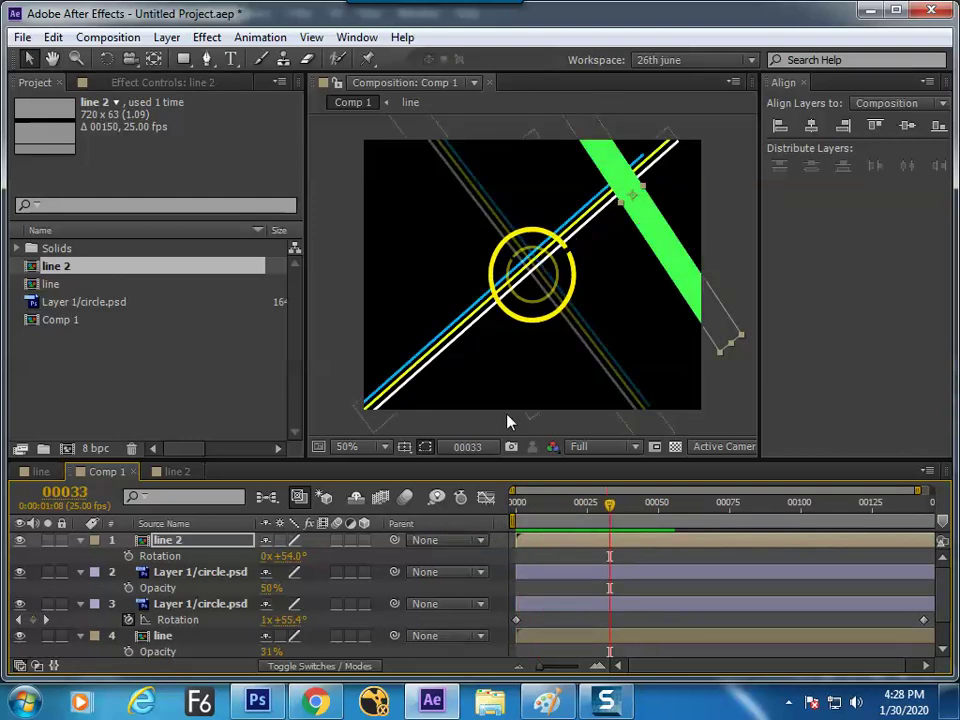
mouse_move(581, 516)
mouse_down()
mouse_move(566, 517)
mouse_move(591, 516)
mouse_up()
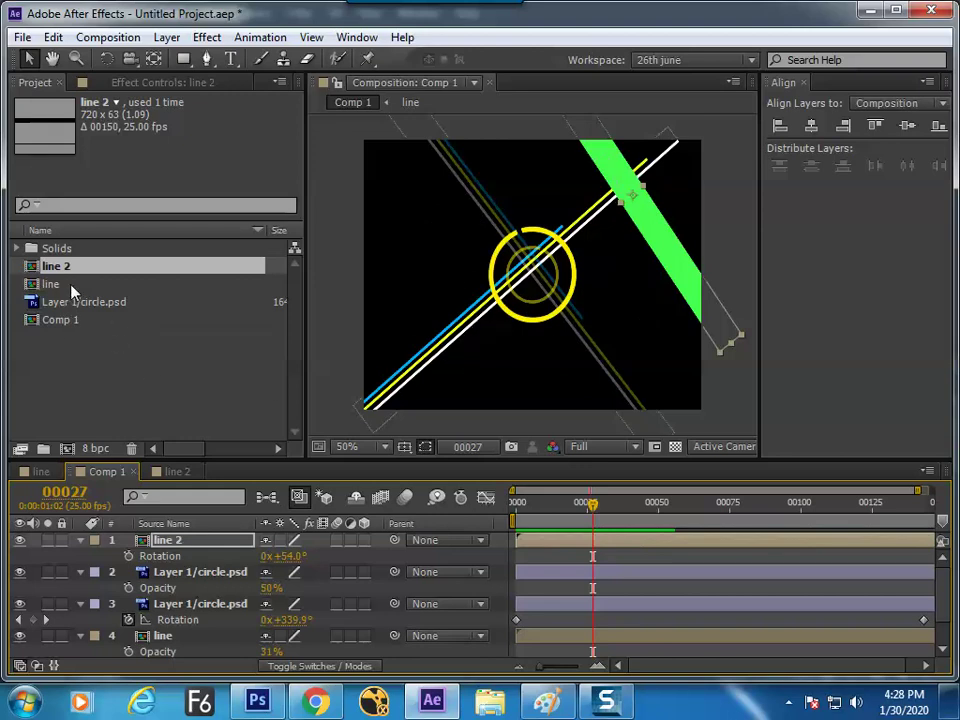
Create a new composition from Comp 1, duplicate its layer, and move the copy so its circle sits at the frame's upper-left edge.
drag(62, 322, 67, 448)
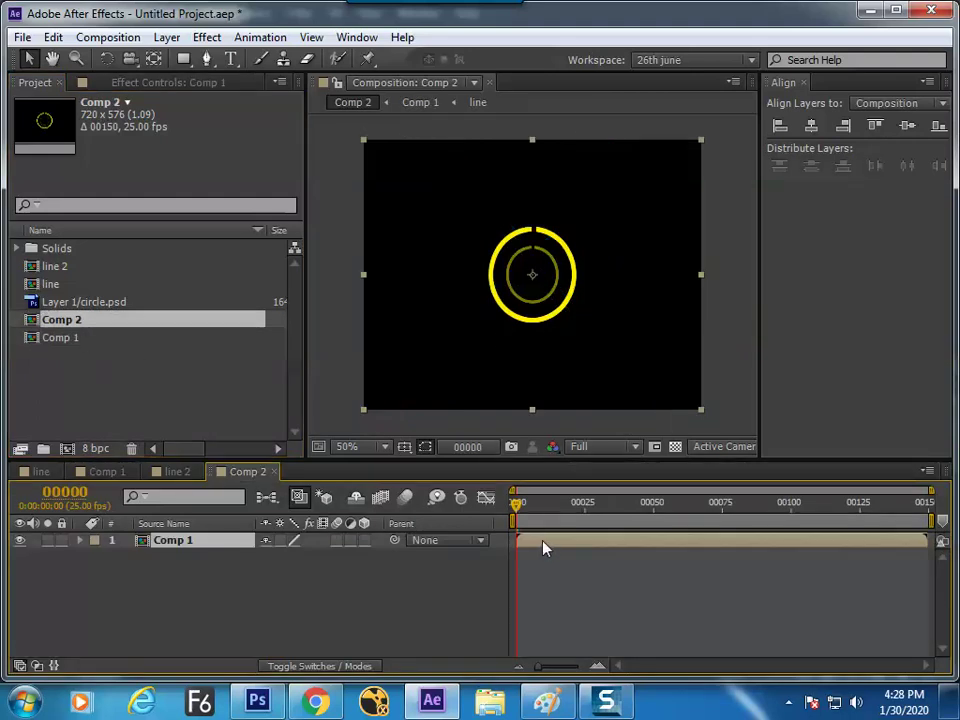
key(ctrl+d)
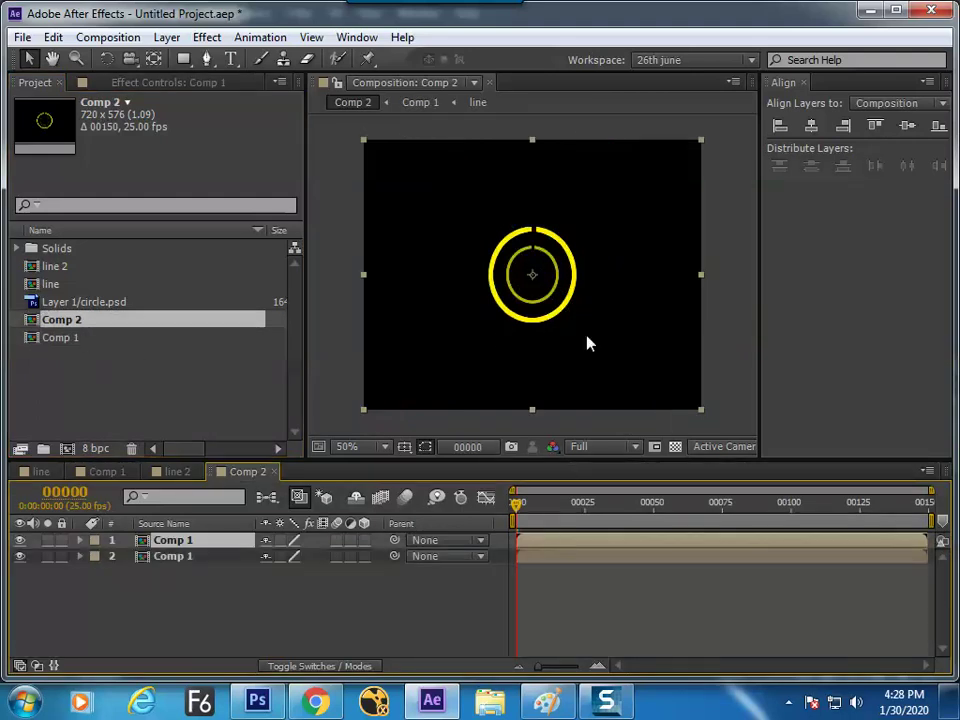
drag(620, 255, 490, 338)
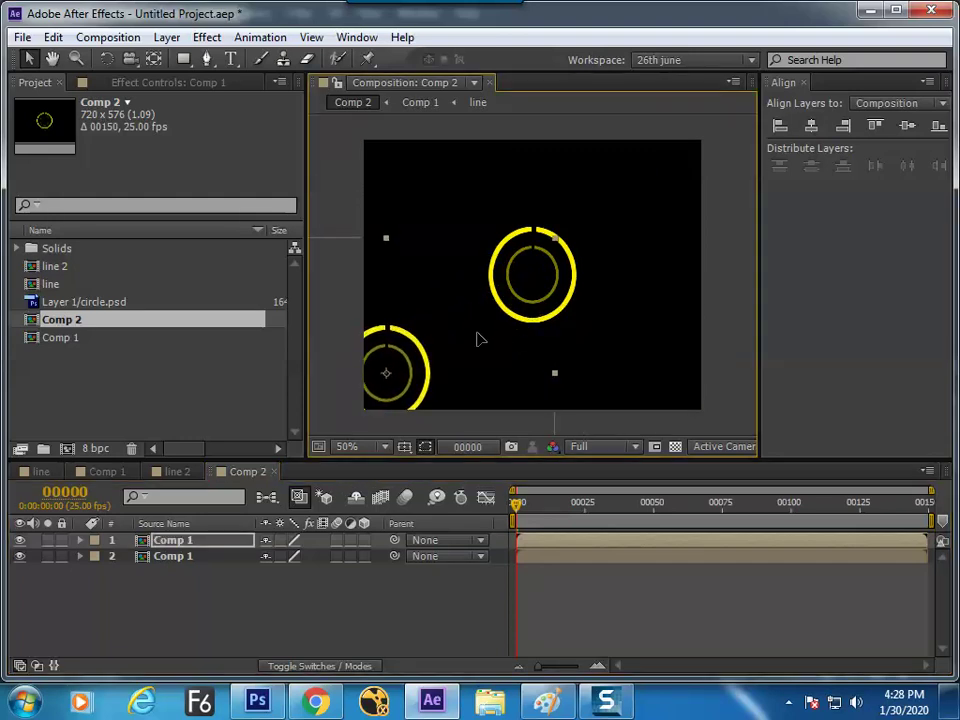
key(space)
key(space)
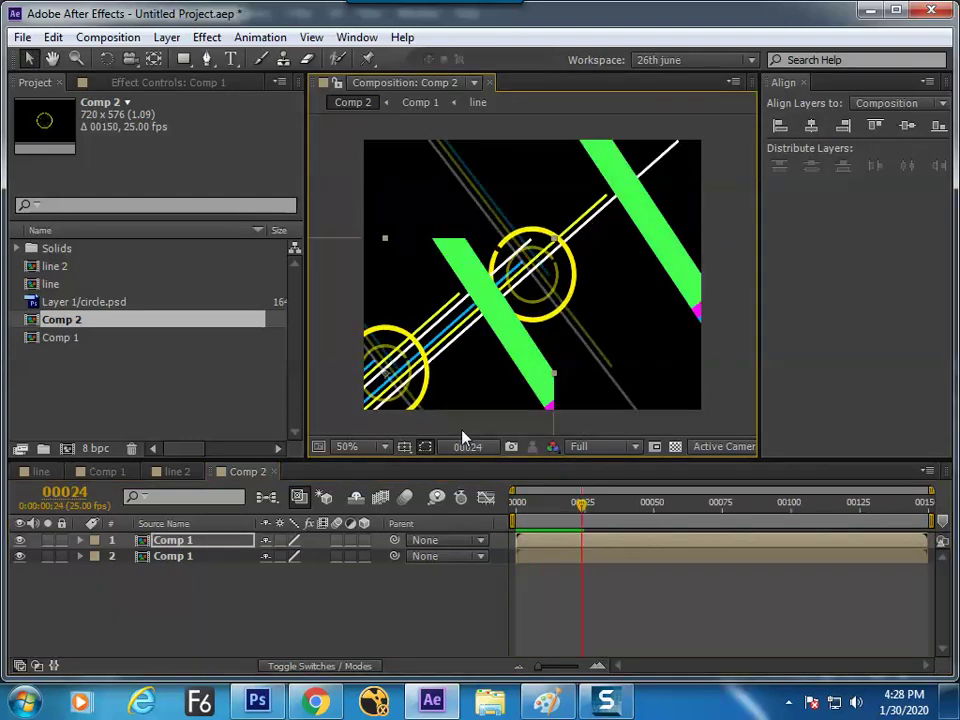
drag(467, 388, 430, 262)
drag(560, 511, 580, 516)
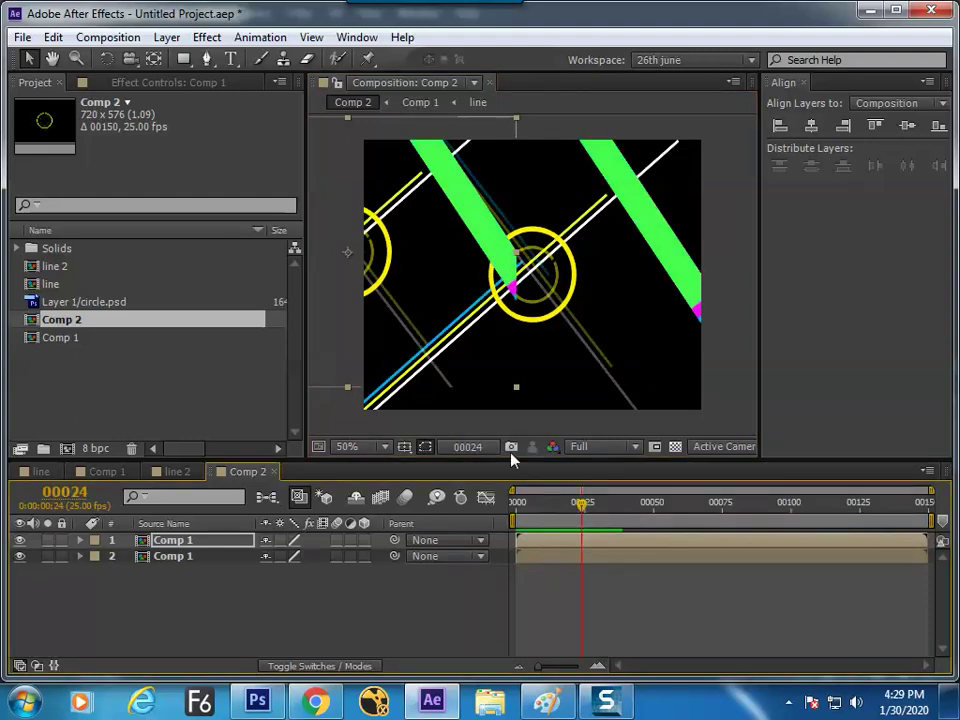
drag(438, 285, 456, 234)
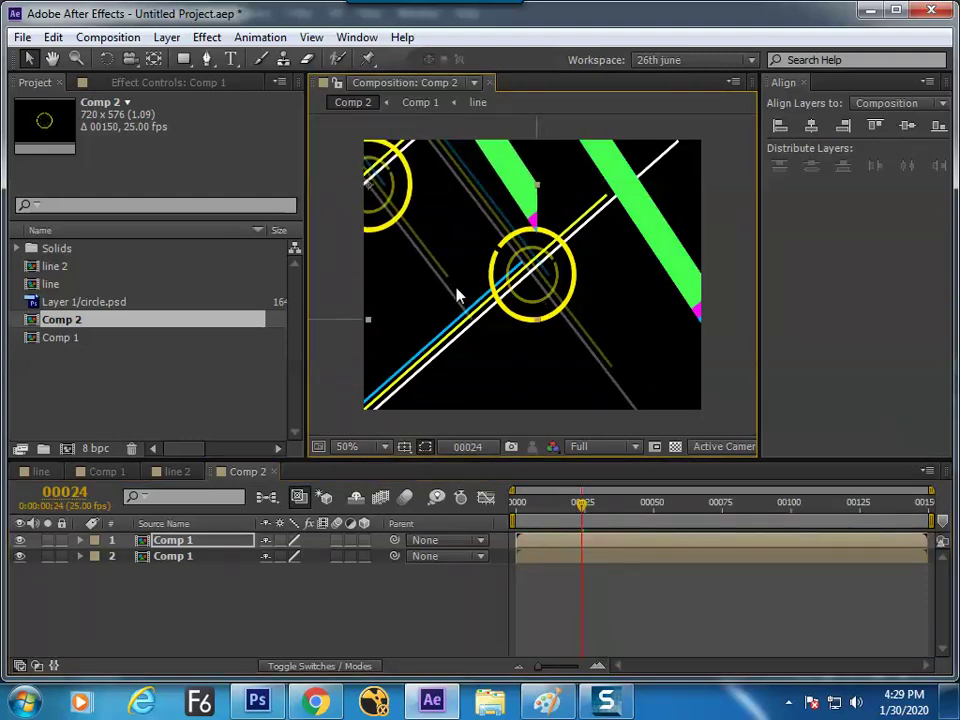
Set the offset Comp 1 copy's opacity to 52% and preview the composition full screen at 100% magnification.
key(alt+shift+t)
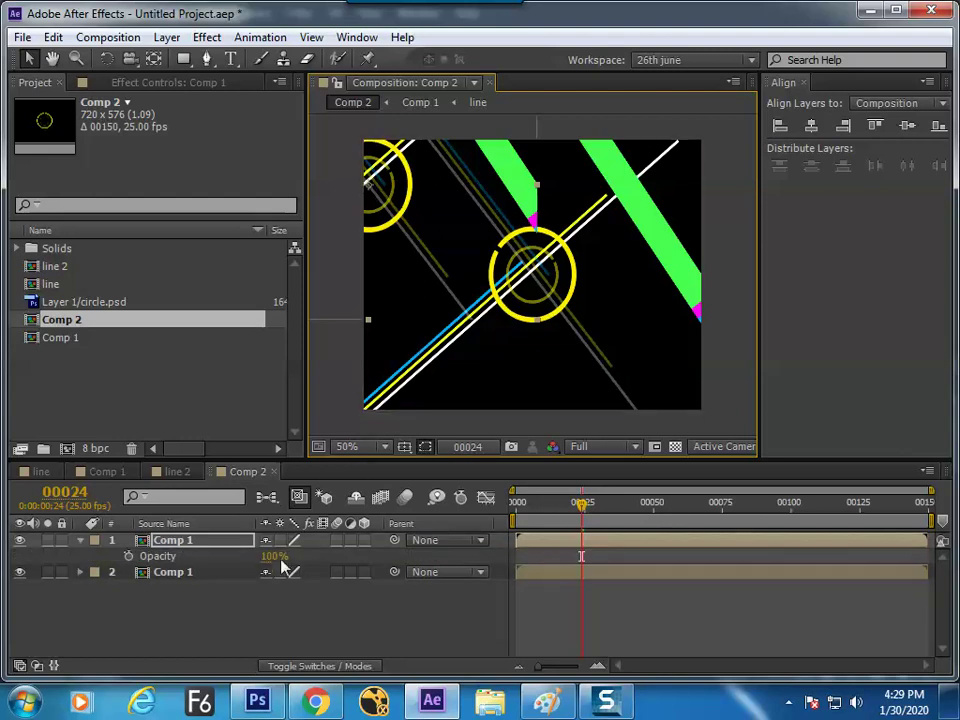
drag(281, 562, 230, 561)
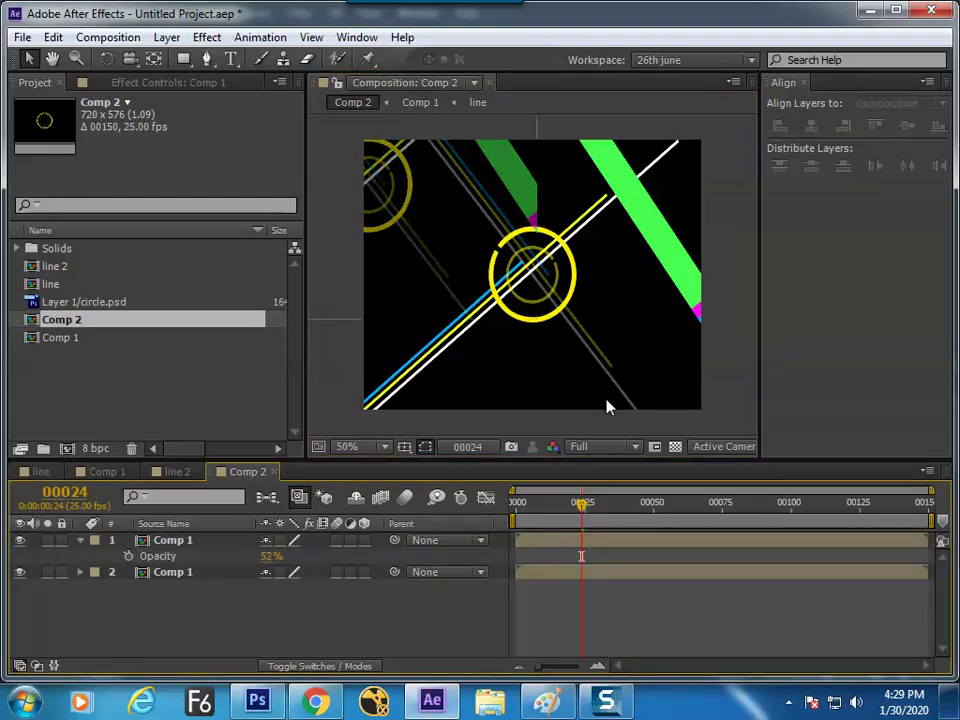
key(grave)
key(ctrl+backslash)
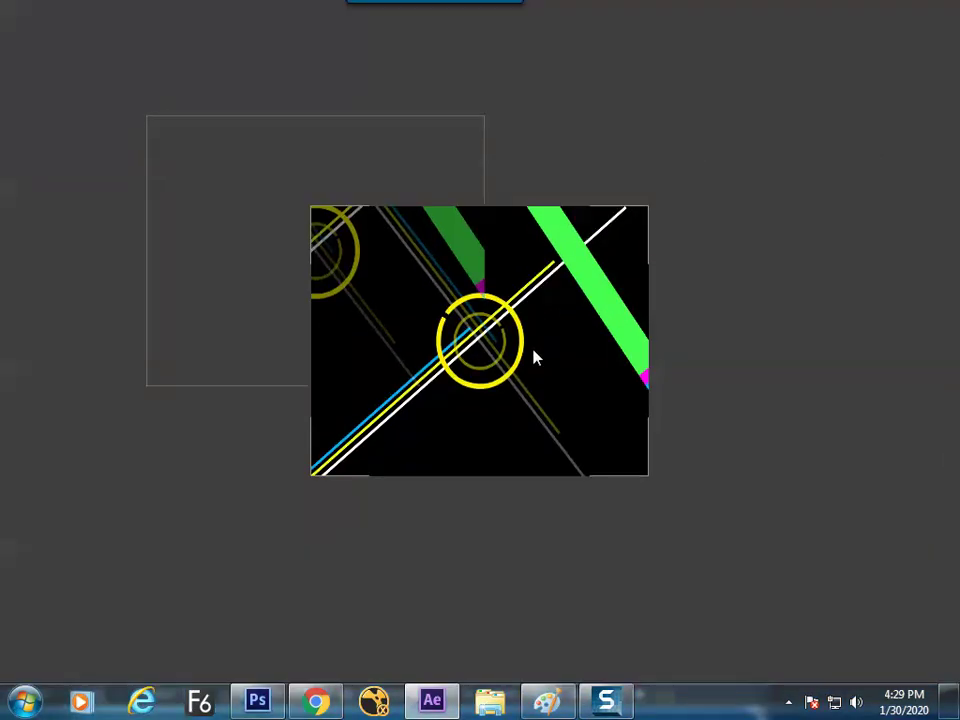
key(period)
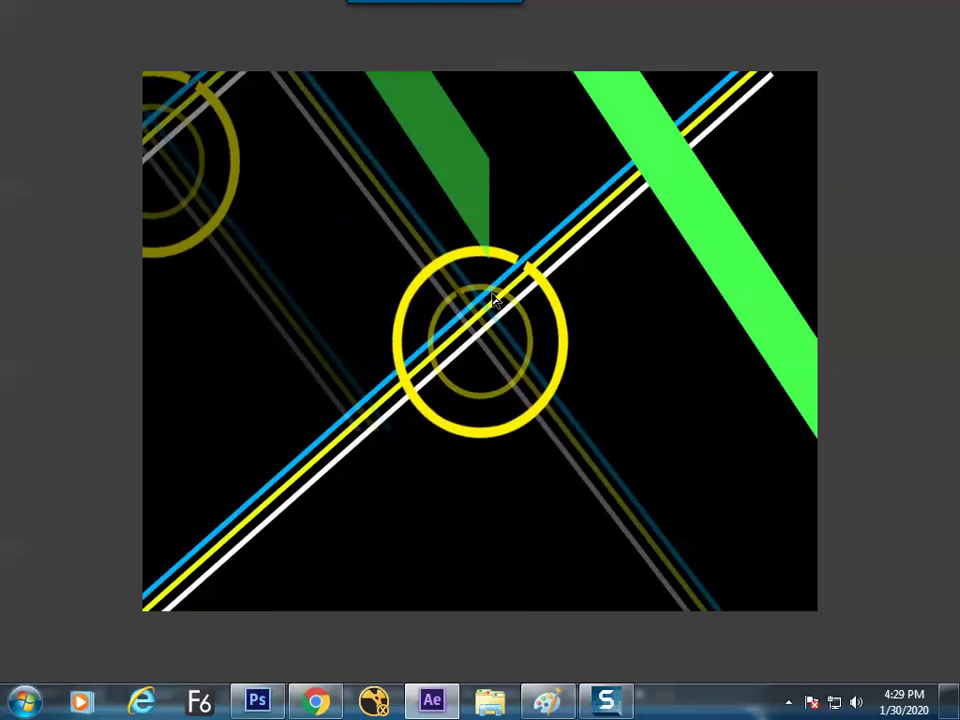
click(495, 424)
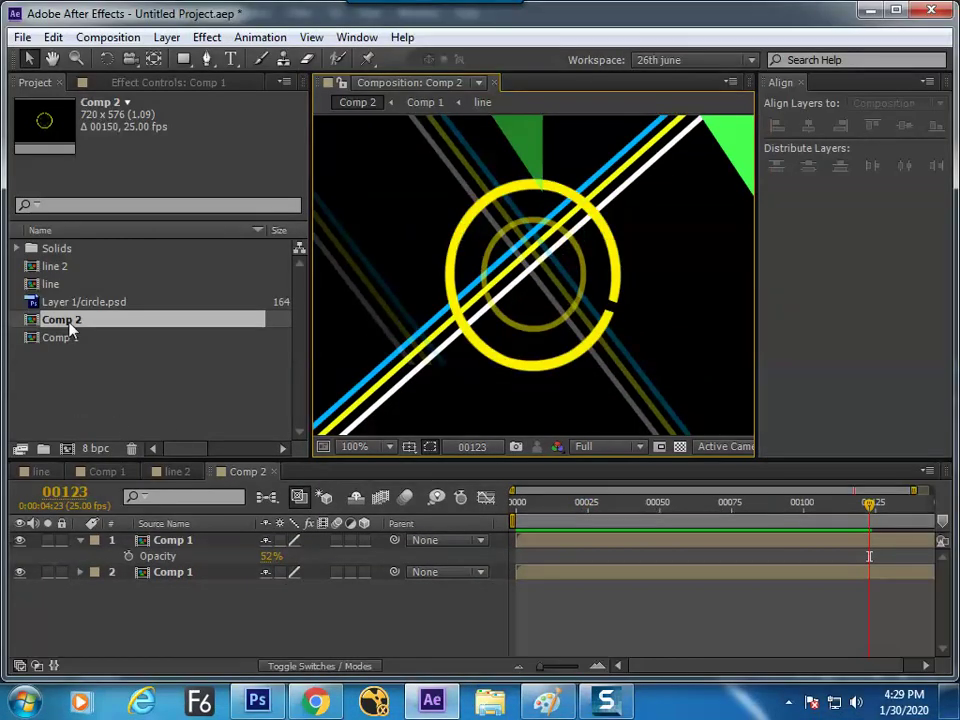
Create a new composition from Comp 2, duplicate its layer, flip the upper copy vertically, and preview the mirrored pattern.
drag(70, 328, 67, 449)
key(ctrl+d)
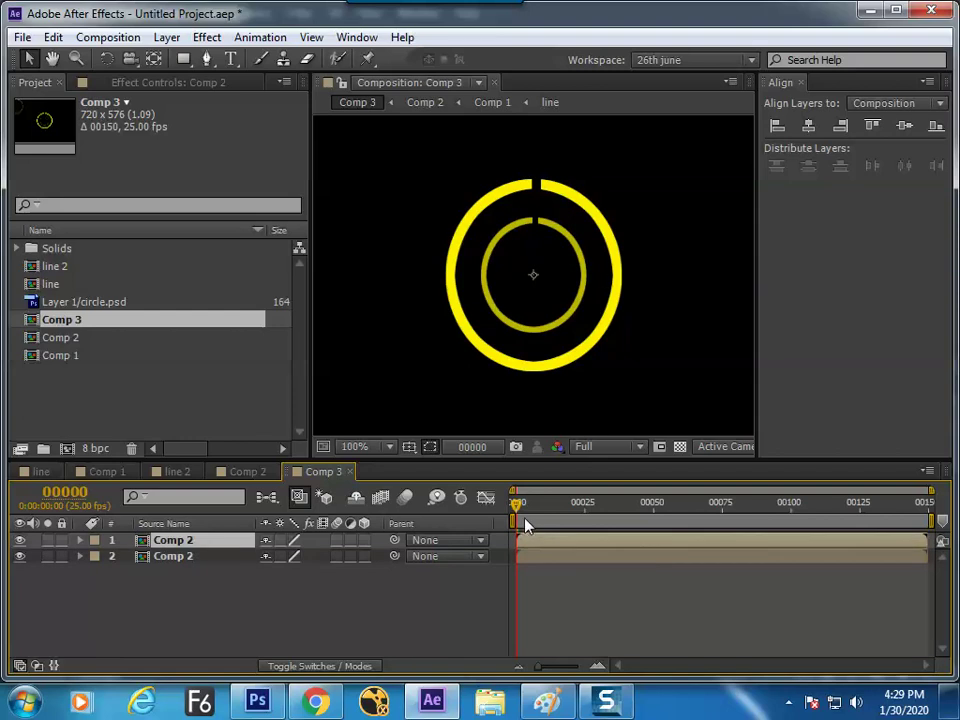
key(comma)
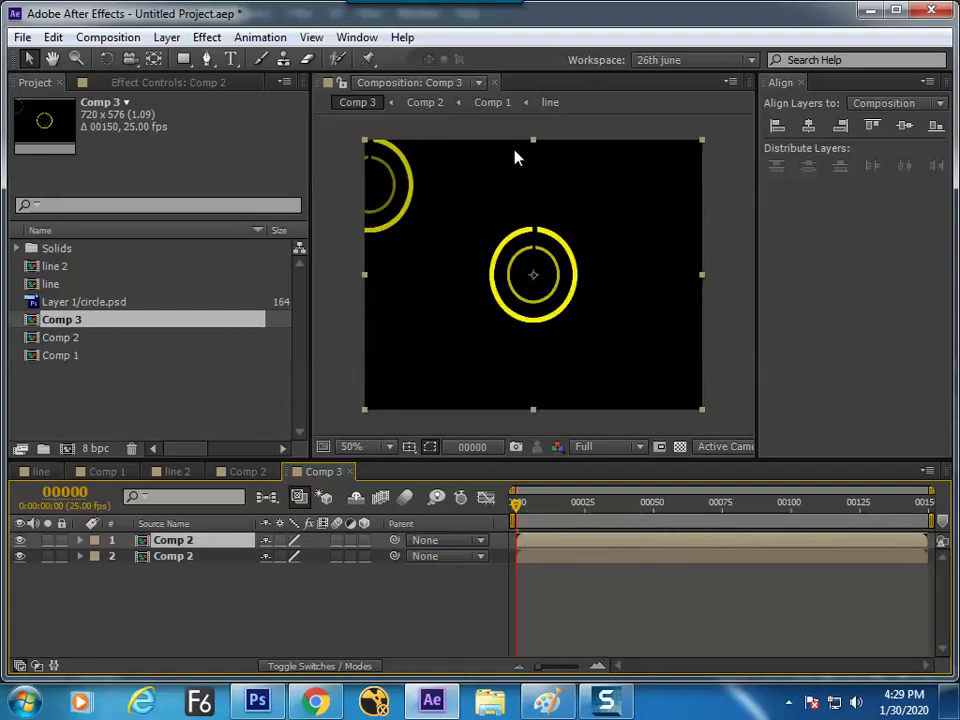
drag(536, 146, 527, 413)
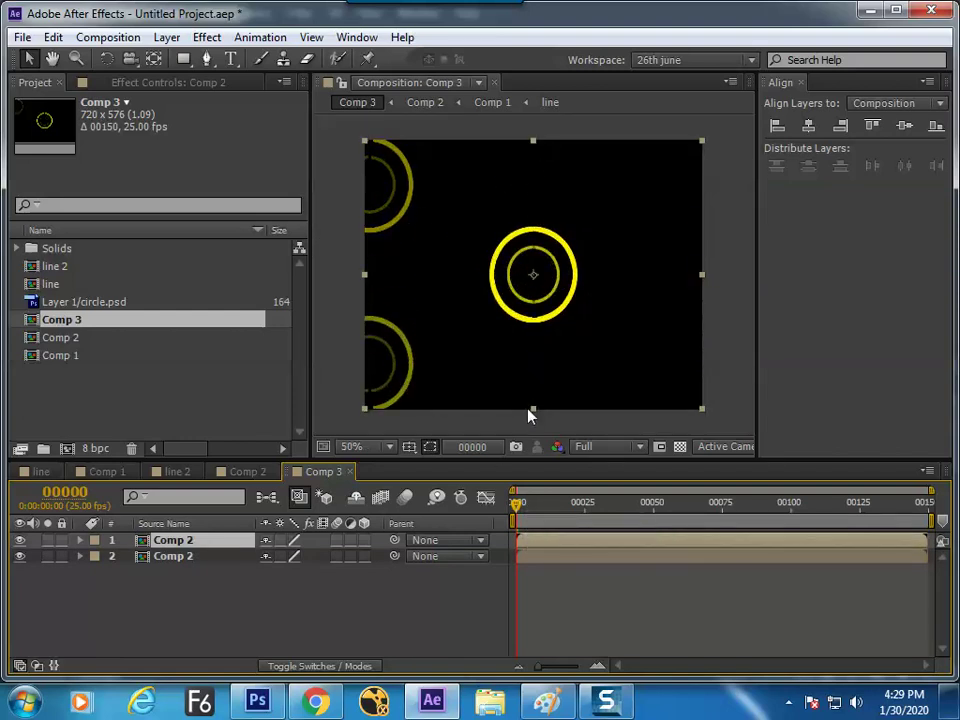
key(space)
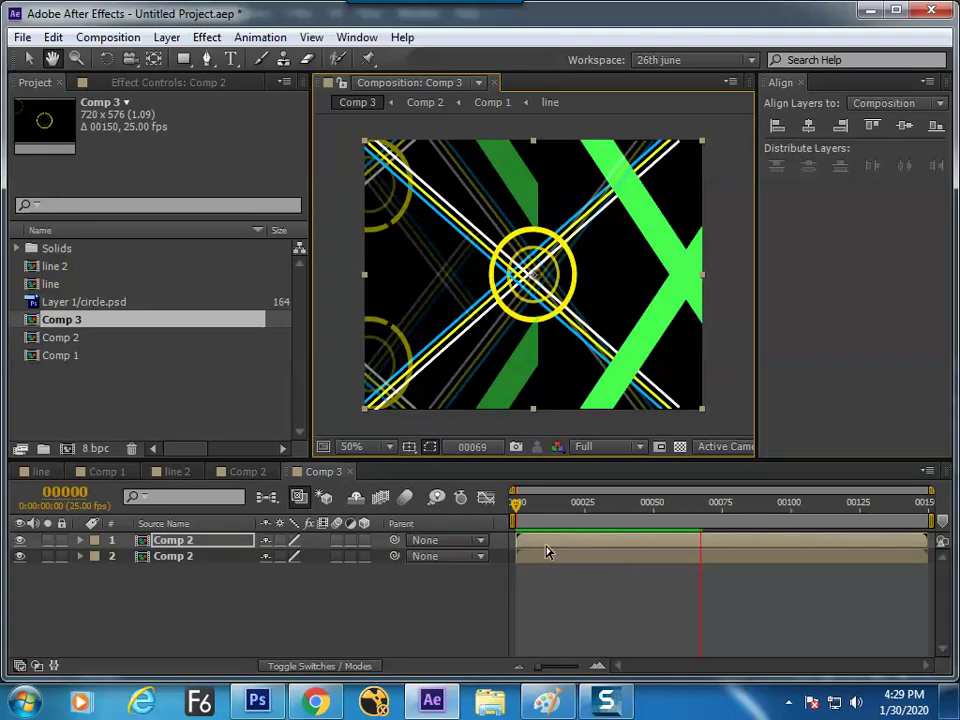
key(space)
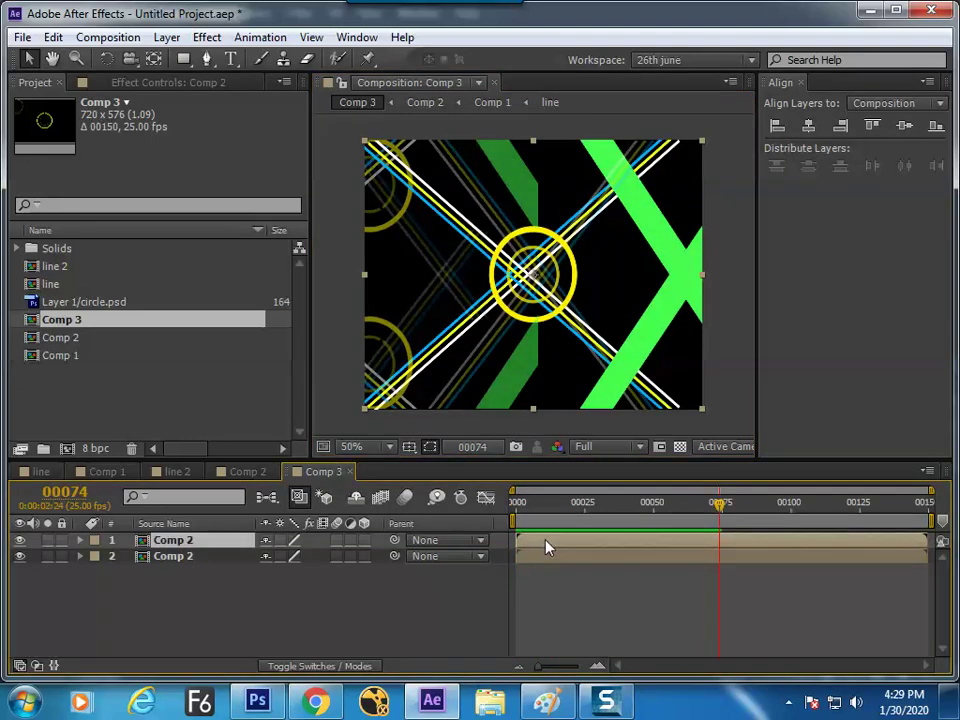
Set the flipped Comp 2 copy's opacity to 62% and move it toward the lower-left of the frame in a full-screen view at 100%.
key(t)
drag(274, 556, 250, 562)
click(516, 503)
key(grave)
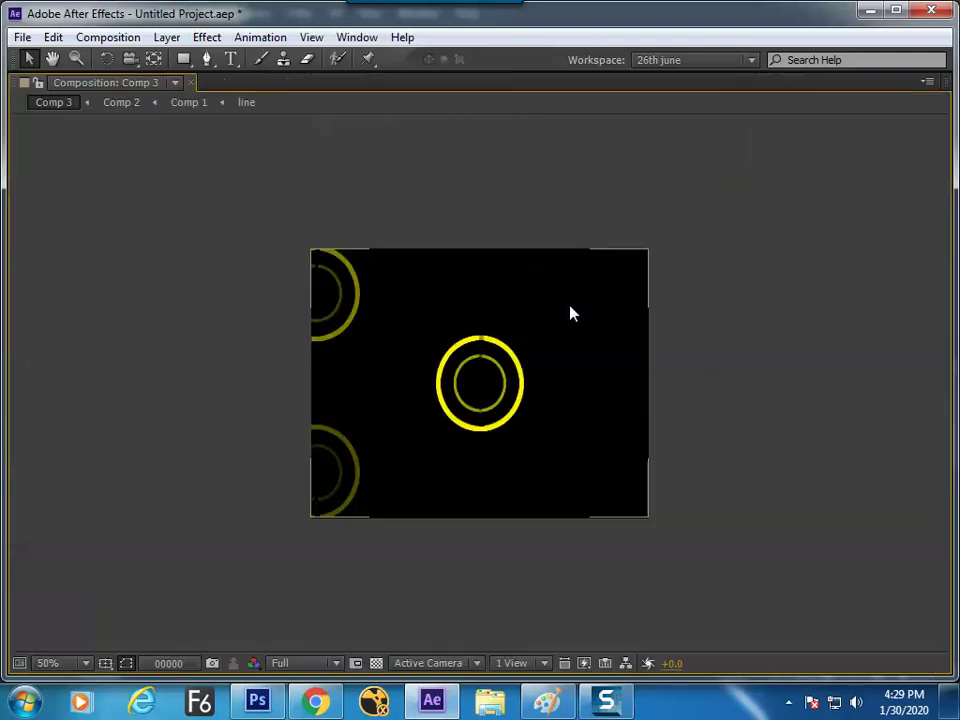
key(ctrl+backslash)
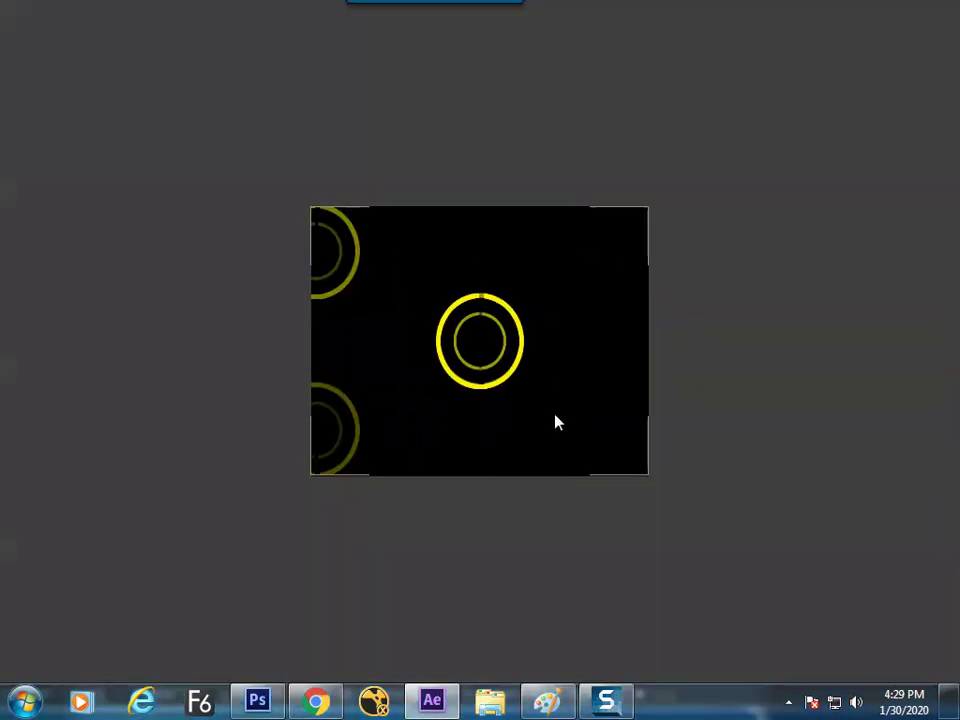
key(period)
key(space)
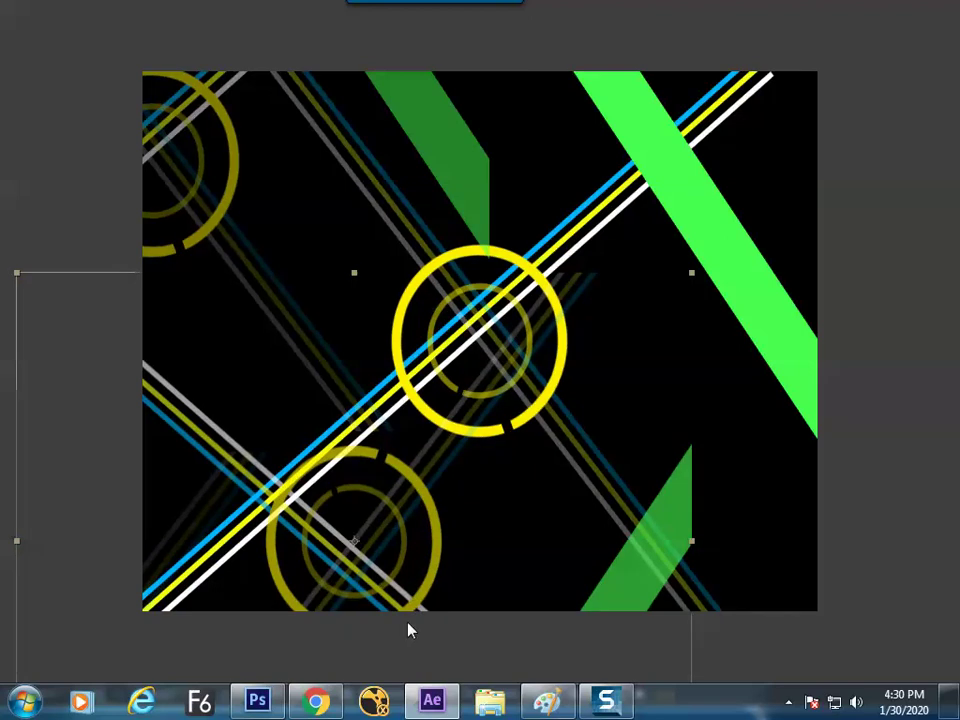
Replay Comp 3 from about frame 9 full screen to examine the combined layers.
click(407, 625)
click(522, 492)
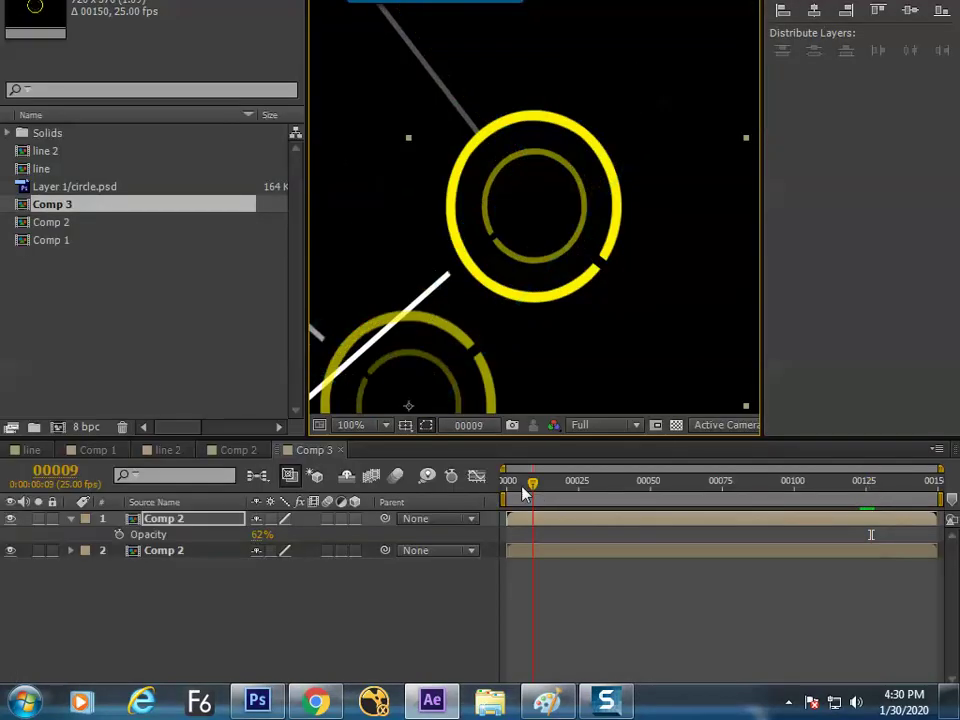
key(KP_0)
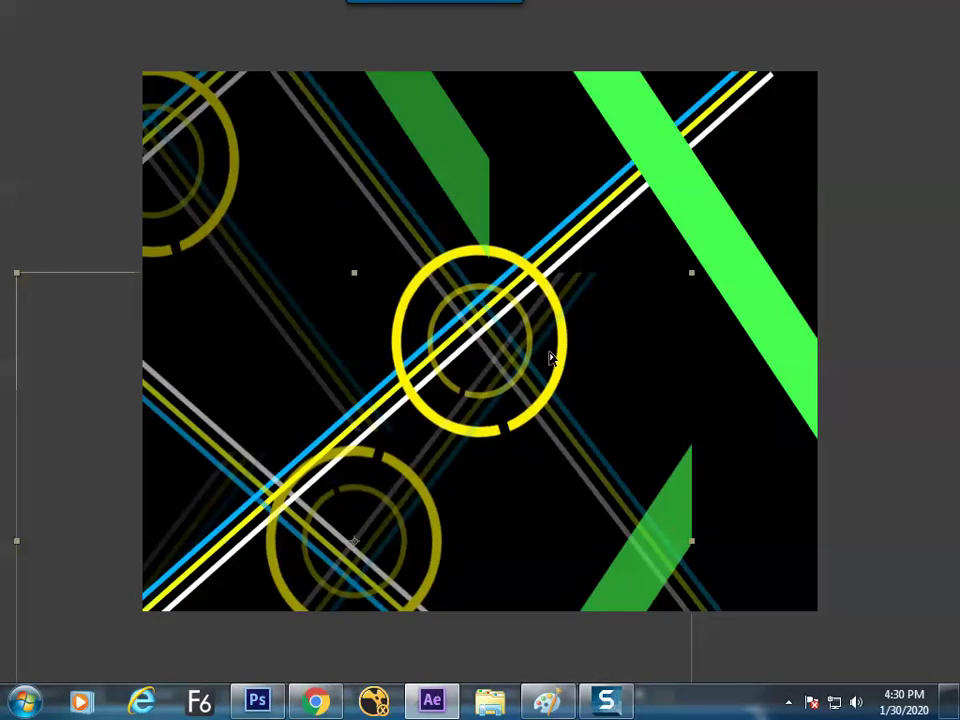
click(550, 358)
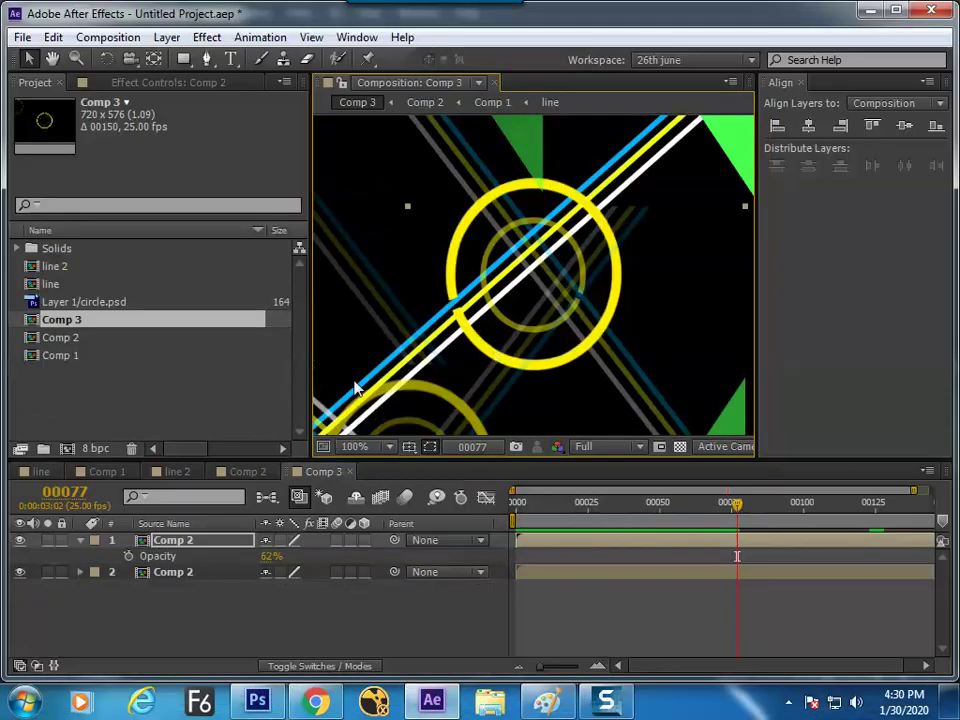
Select all the compositions, the circle footage and the Solids folder in the project.
click(185, 402)
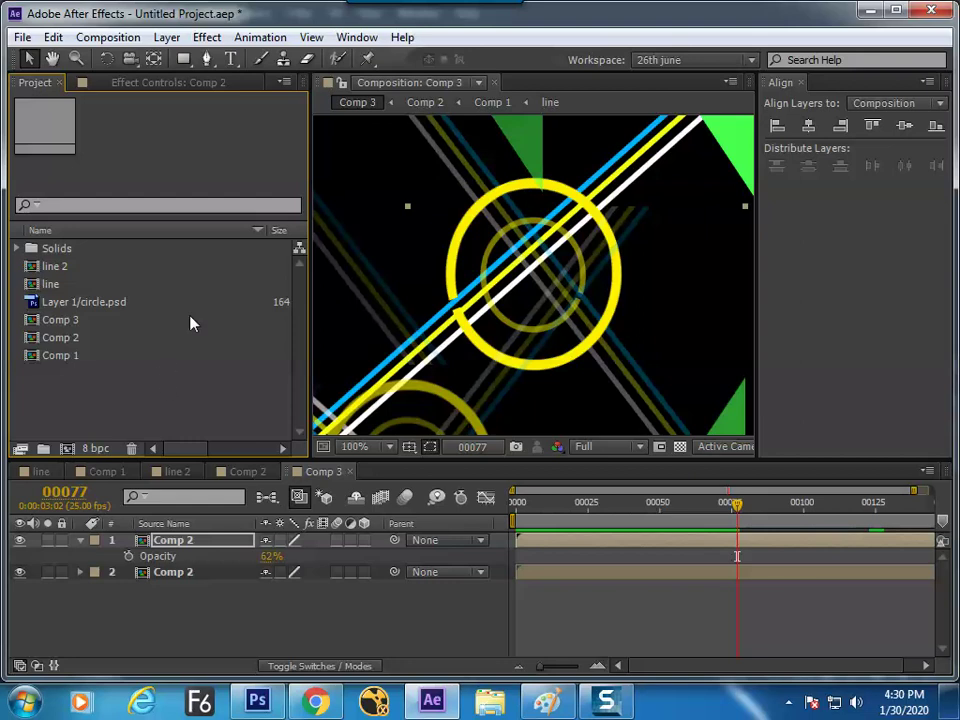
drag(172, 403, 50, 186)
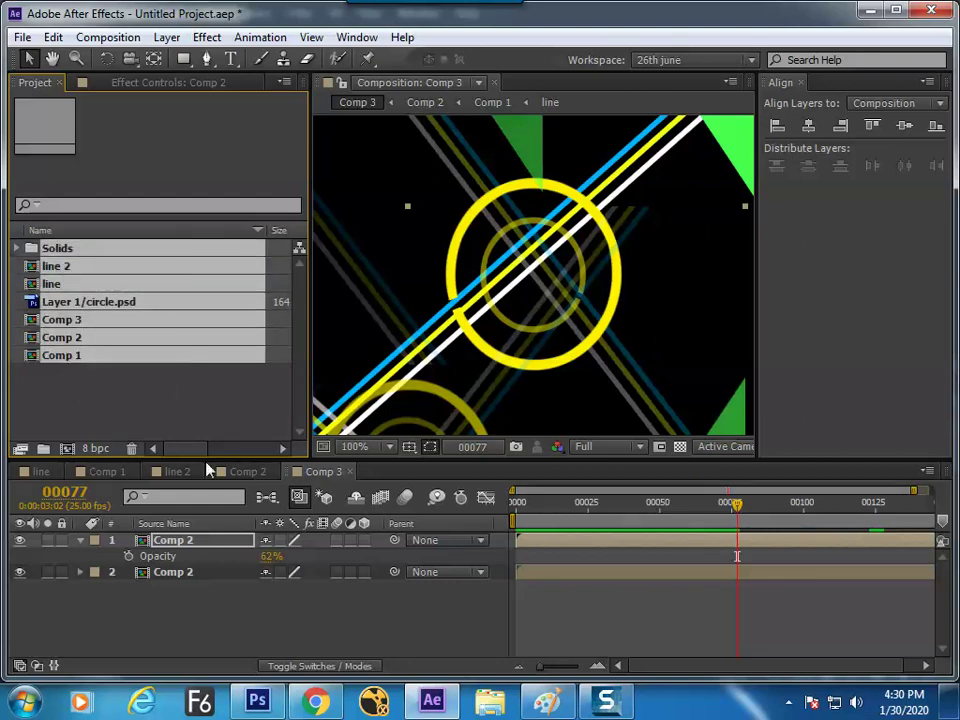
Switch to Paint and handwrite "Titel", a boxed "Track Matte" and a connected "Clip Mask" around the line animation note, with a divider line and arrow.
click(279, 617)
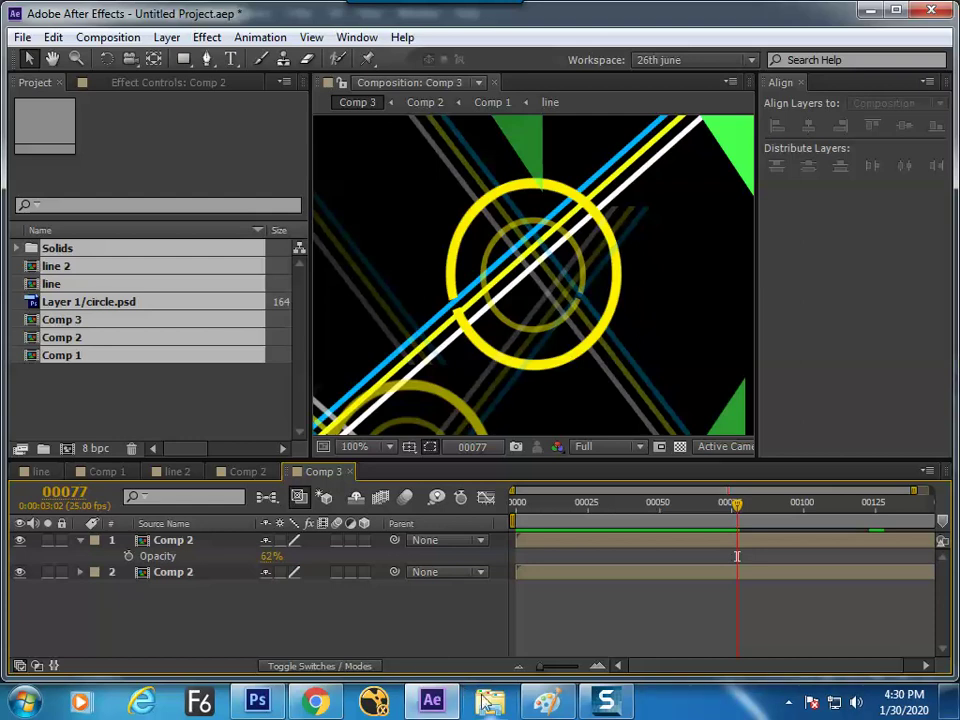
click(547, 700)
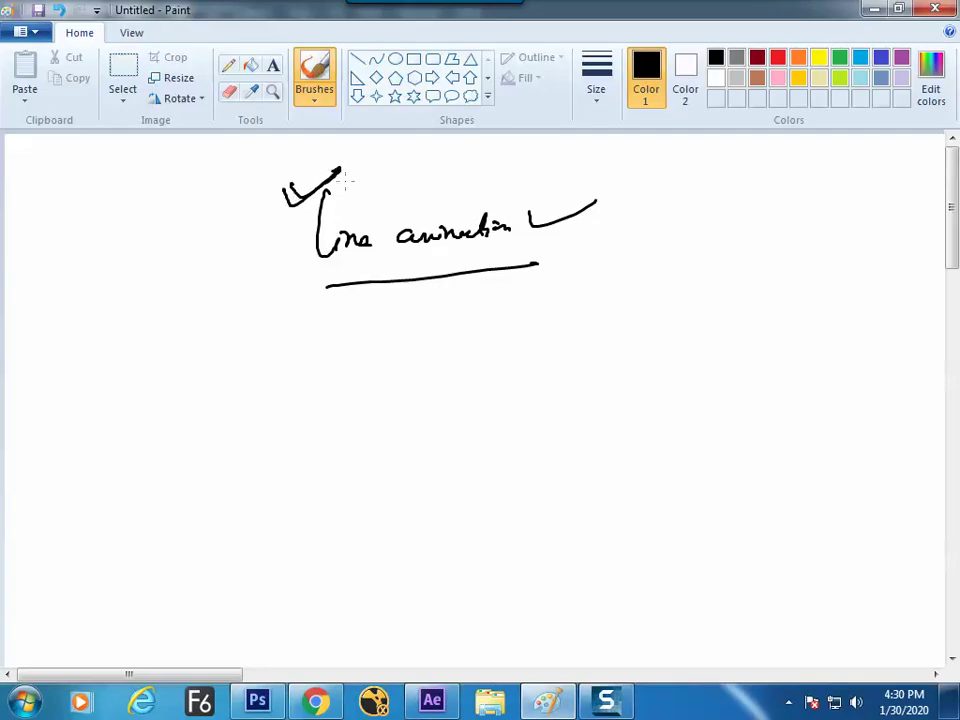
drag(637, 222, 637, 305)
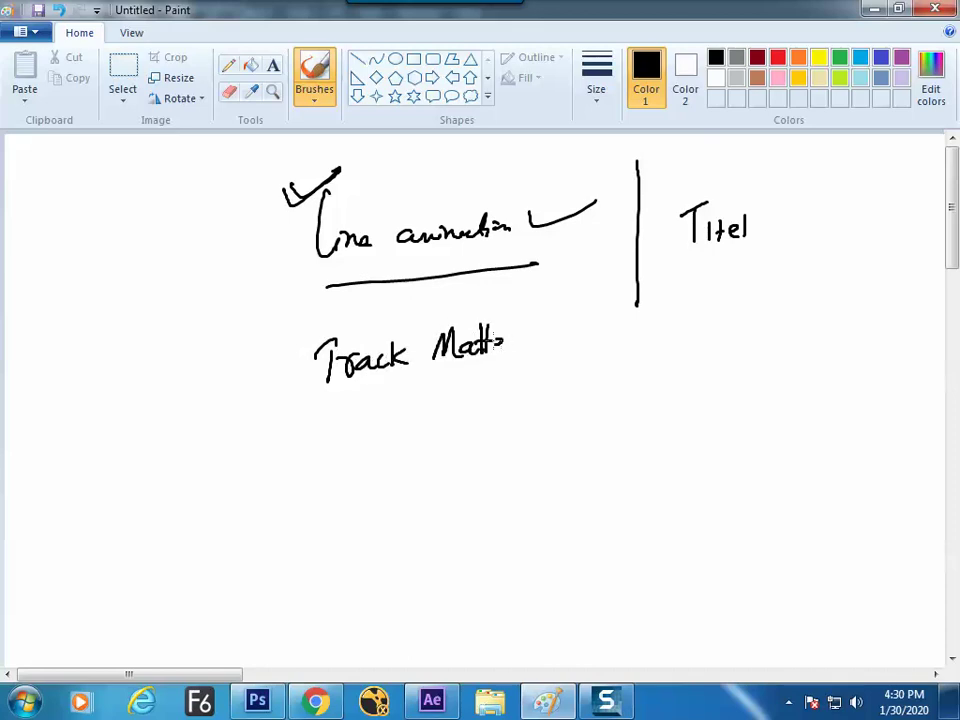
mouse_move(362, 404)
mouse_down()
mouse_move(512, 335)
mouse_move(298, 365)
mouse_move(305, 410)
mouse_up()
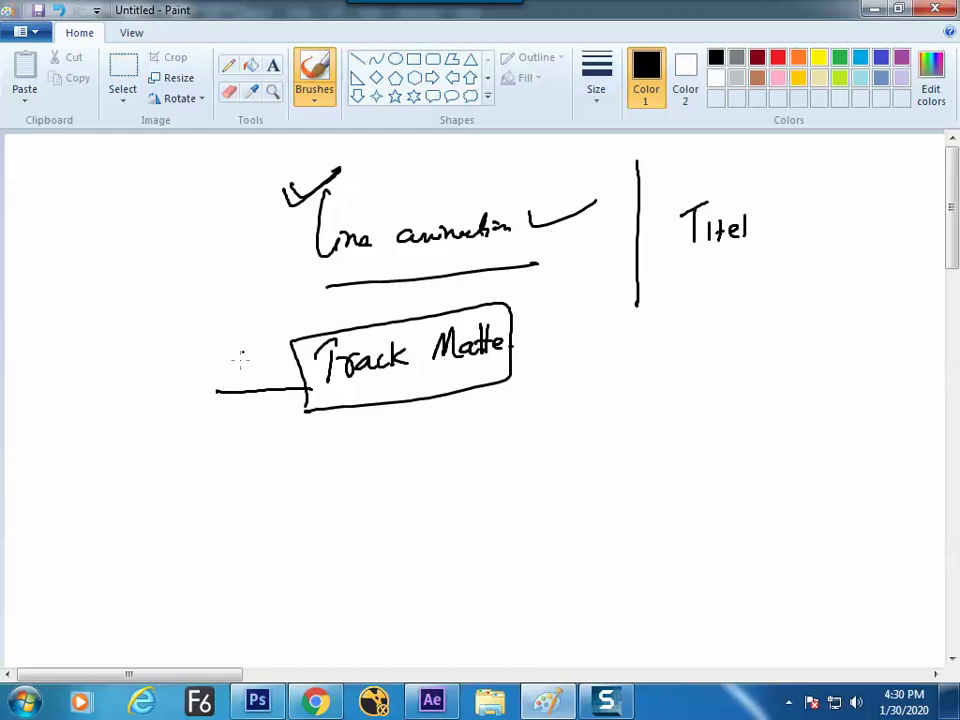
drag(170, 377, 158, 411)
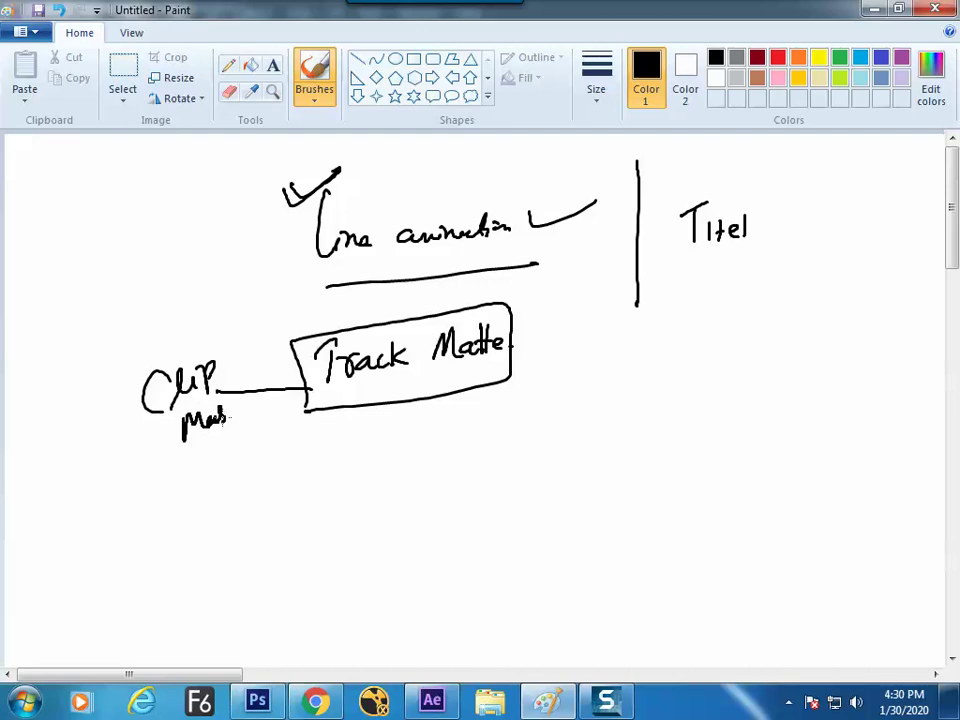
drag(246, 328, 323, 320)
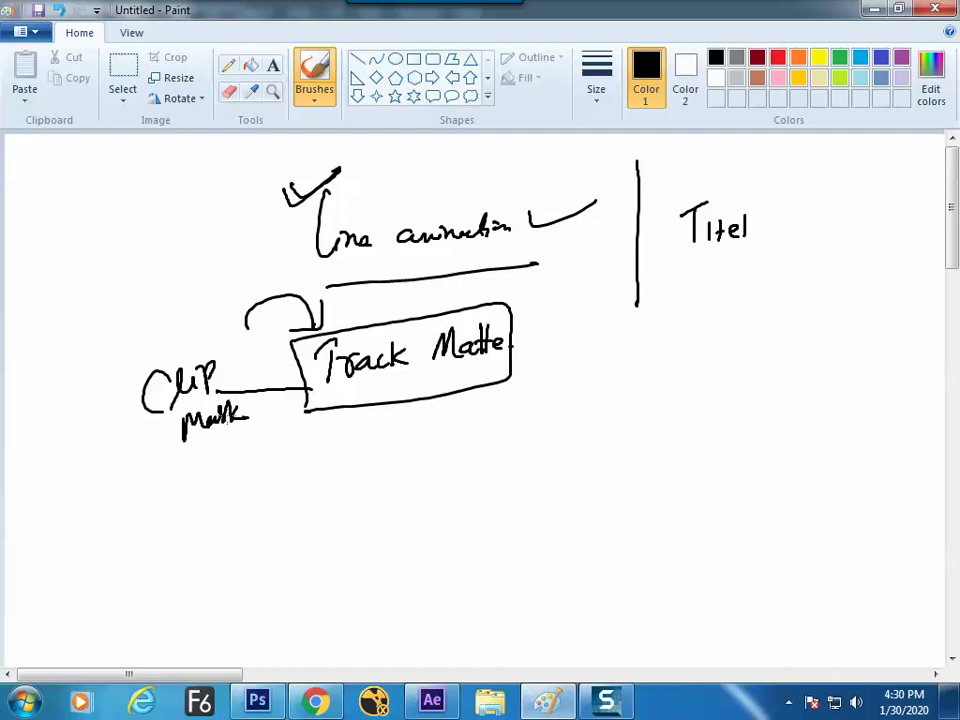
Switch back to After Effects, create a 720 x 63 px composition named "track matte" at 25 fps, and close its view.
key(alt+Tab)
drag(198, 409, 30, 305)
key(ctrl+n)
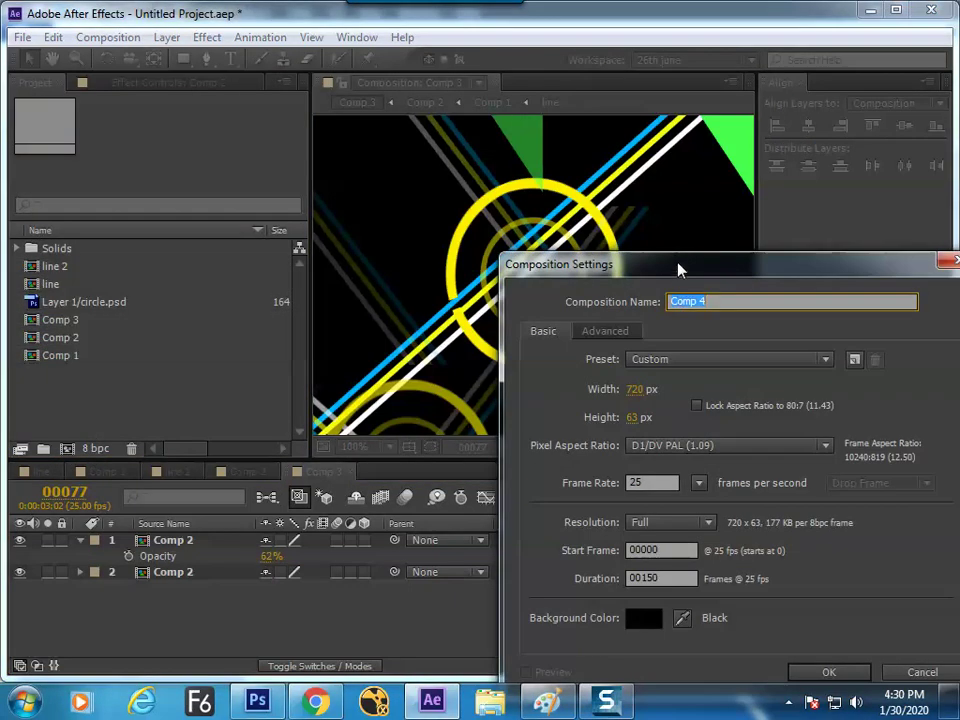
drag(678, 270, 578, 216)
text(trac)
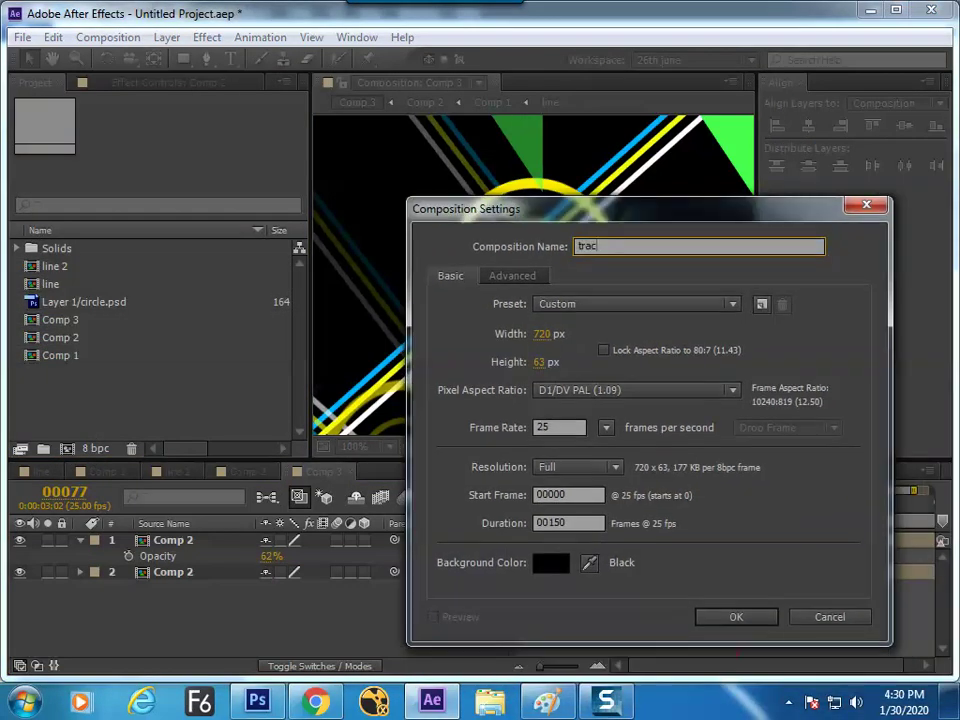
text(k matte)
key(Return)
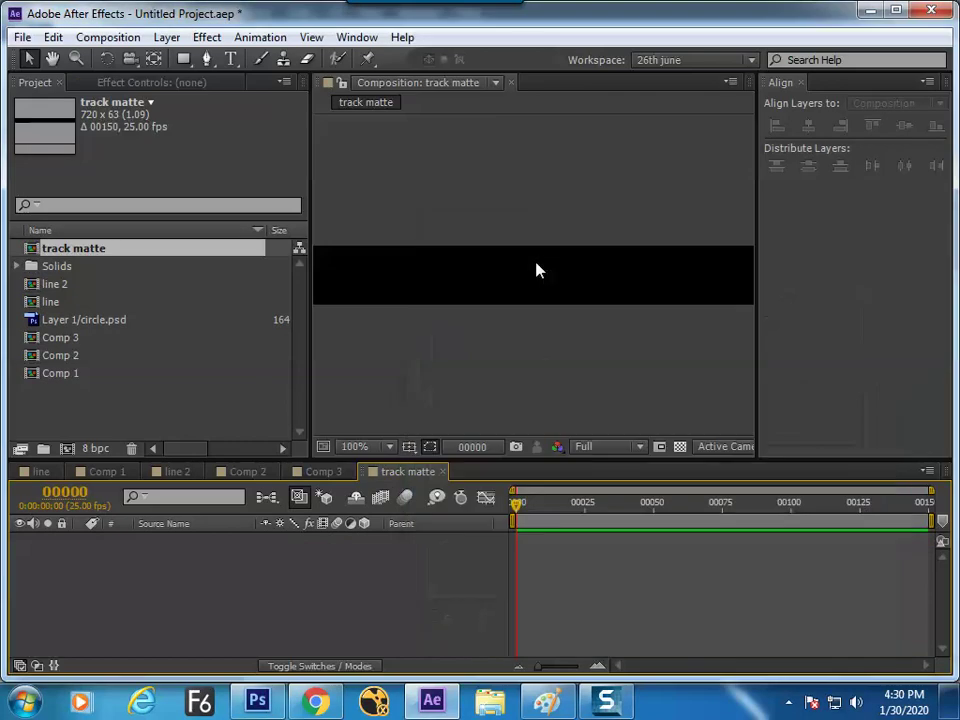
key(ctrl+w)
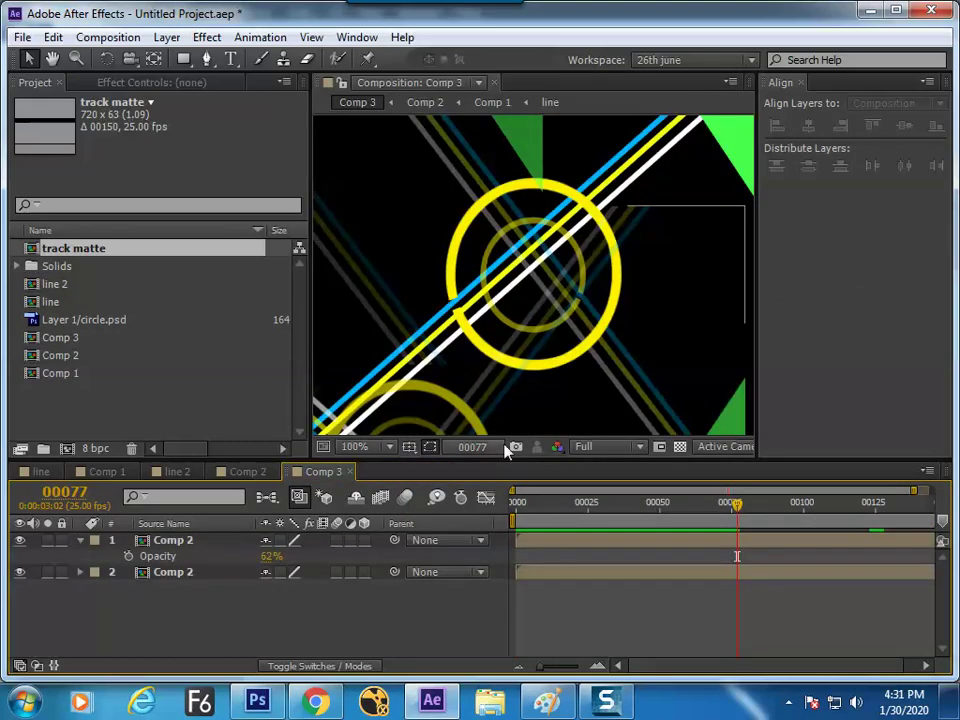
Return Comp 3 to its first frame, start another composition named "track mate", and open the list of size presets.
key(Home)
key(ctrl+n)
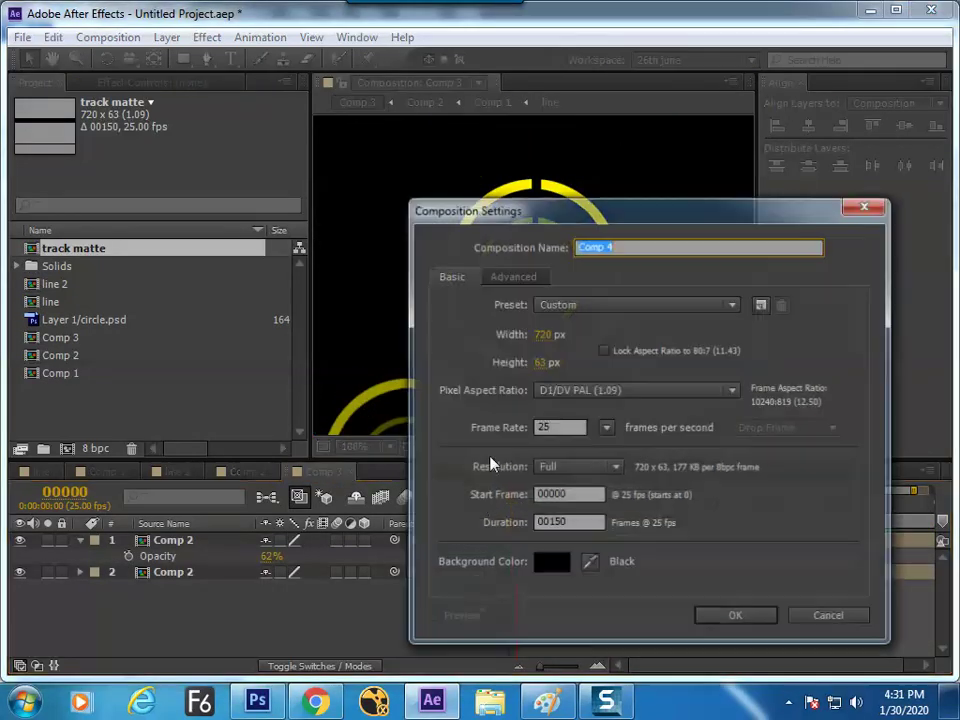
text(trac)
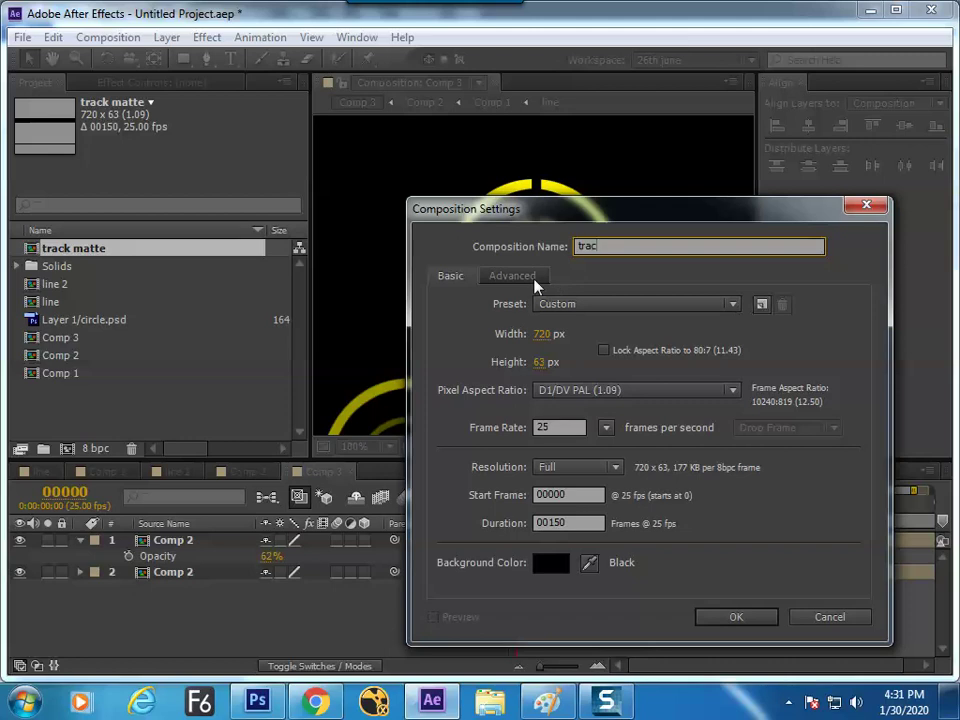
text(k mat)
text(e)
click(725, 303)
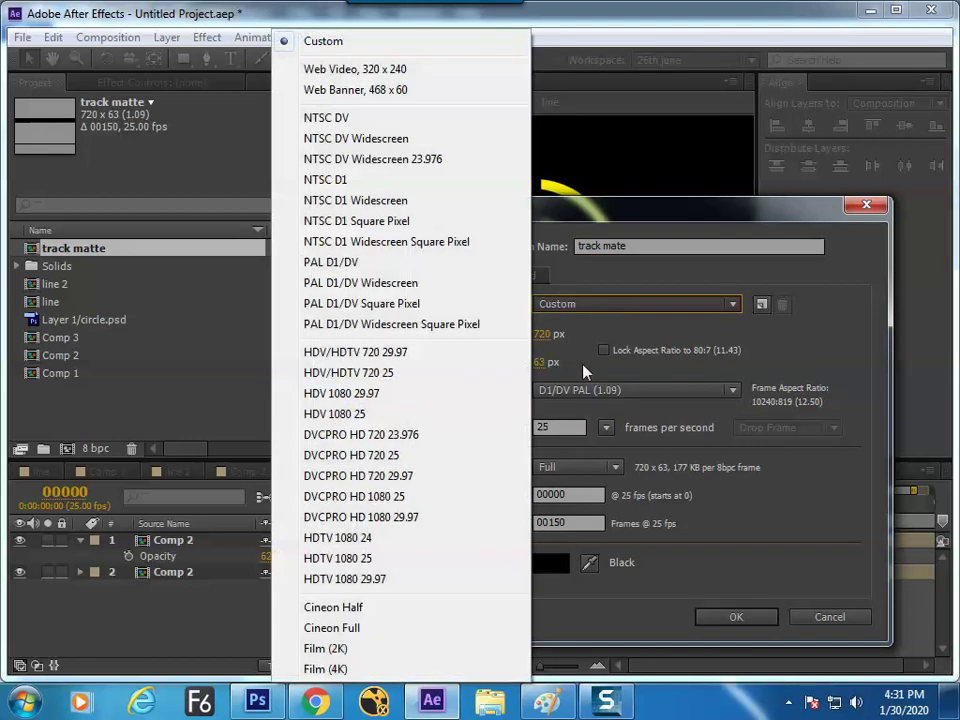
Create the track mate composition using the PAL D1/DV preset.
click(362, 264)
key(Return)
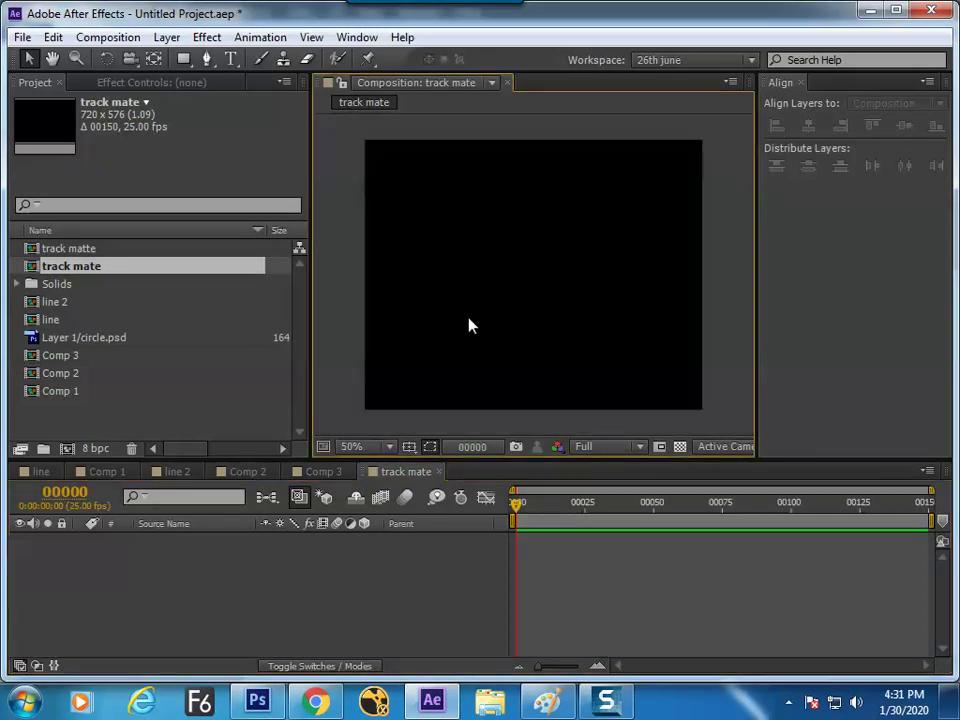
Switch to Photoshop, duplicate the yellow circle layer, and offset the copy up and to the right of the original.
click(257, 701)
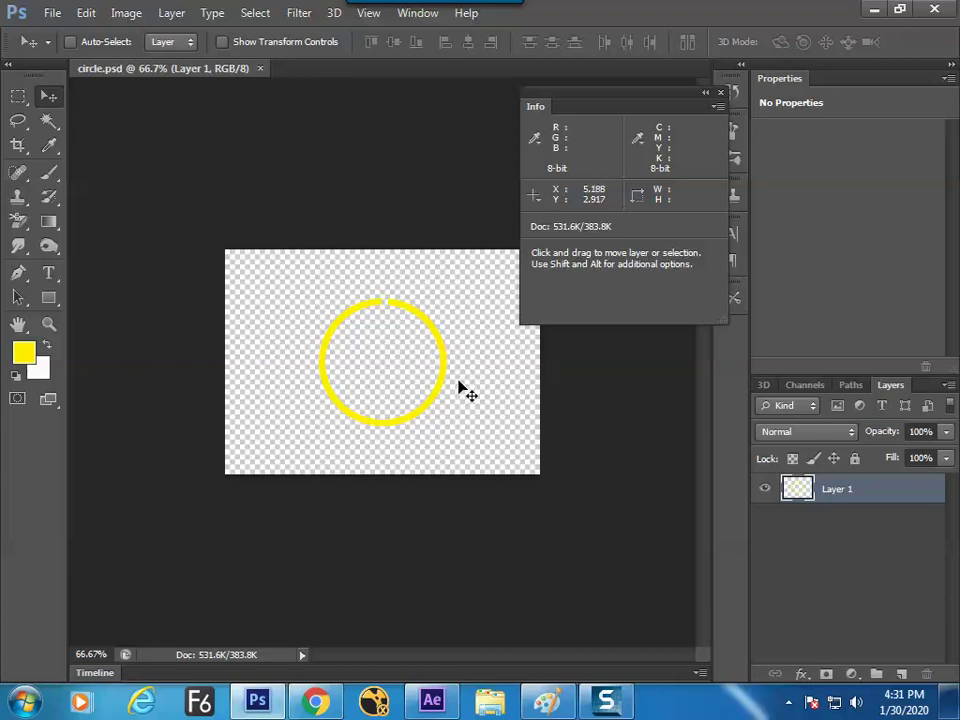
key(ctrl+j)
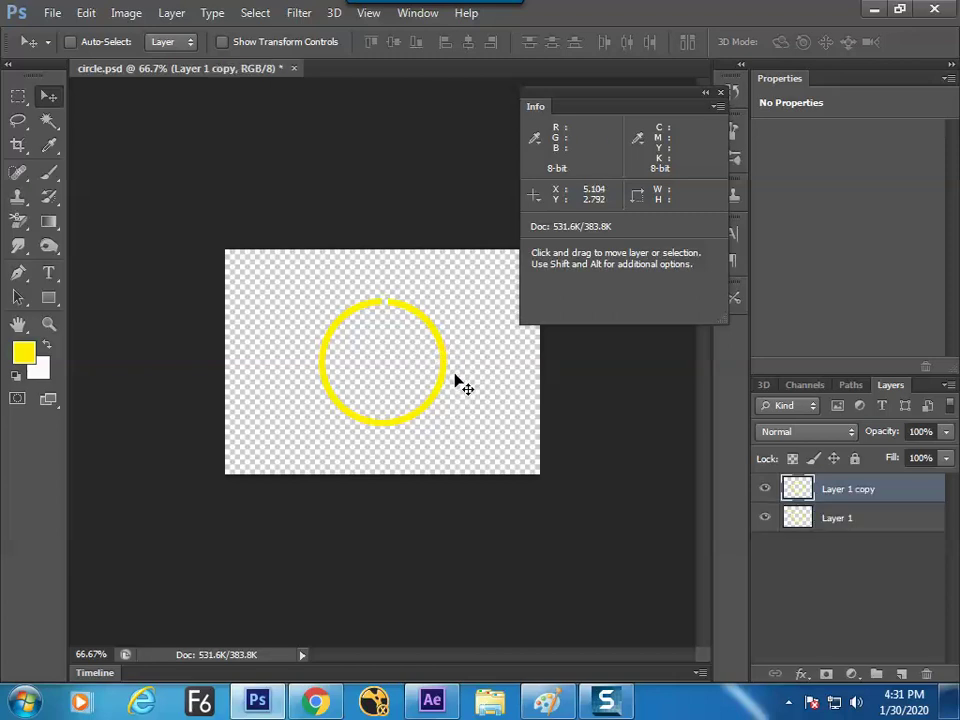
key(j)
key(v)
drag(463, 379, 486, 368)
key(shift+alt)
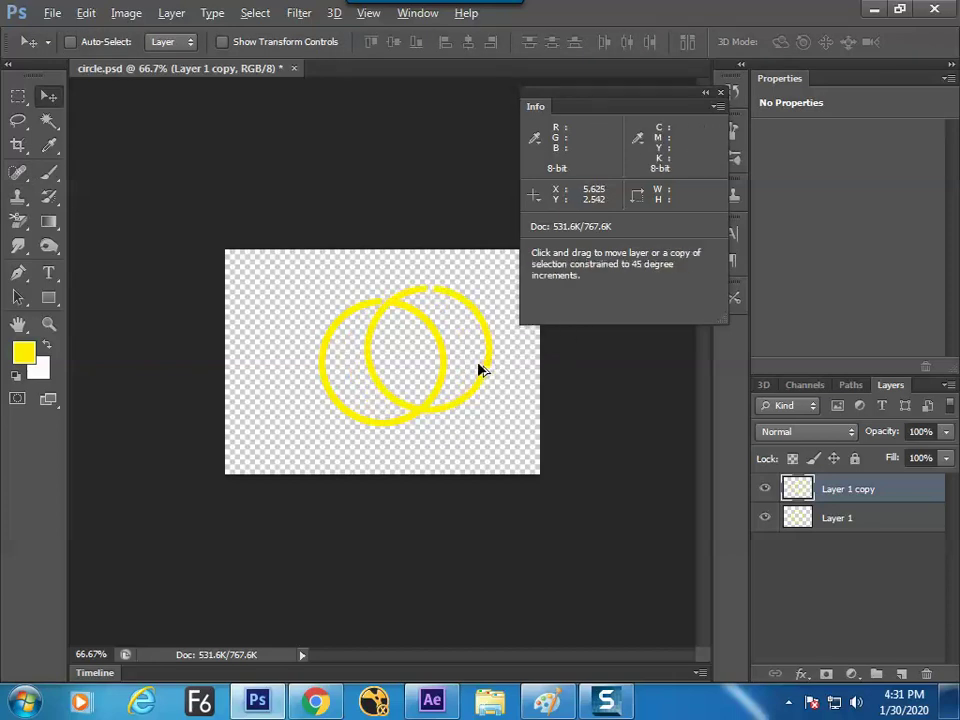
key(ctrl+alt+g)
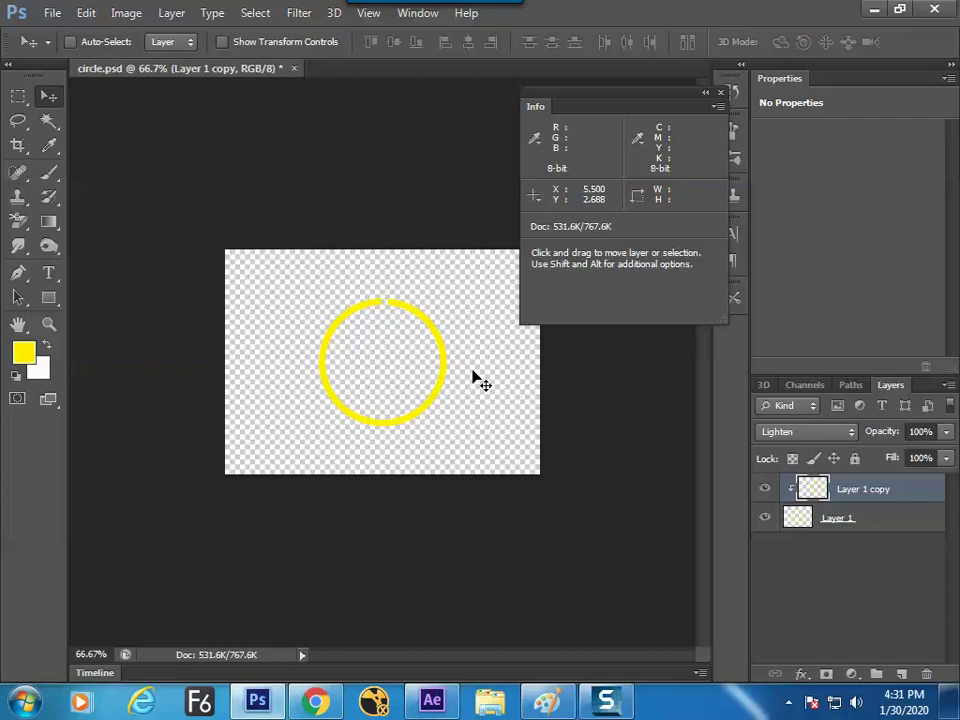
key(ctrl+alt+g)
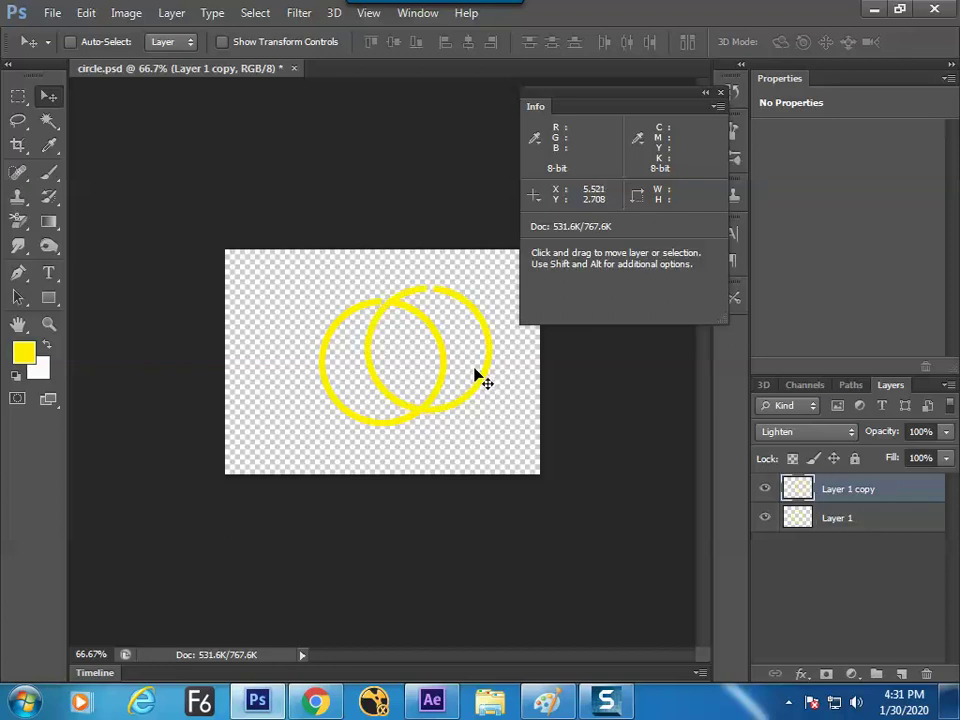
Lock the transparent pixels of Layer 1 copy and fill its circle with pure red.
click(788, 460)
click(23, 352)
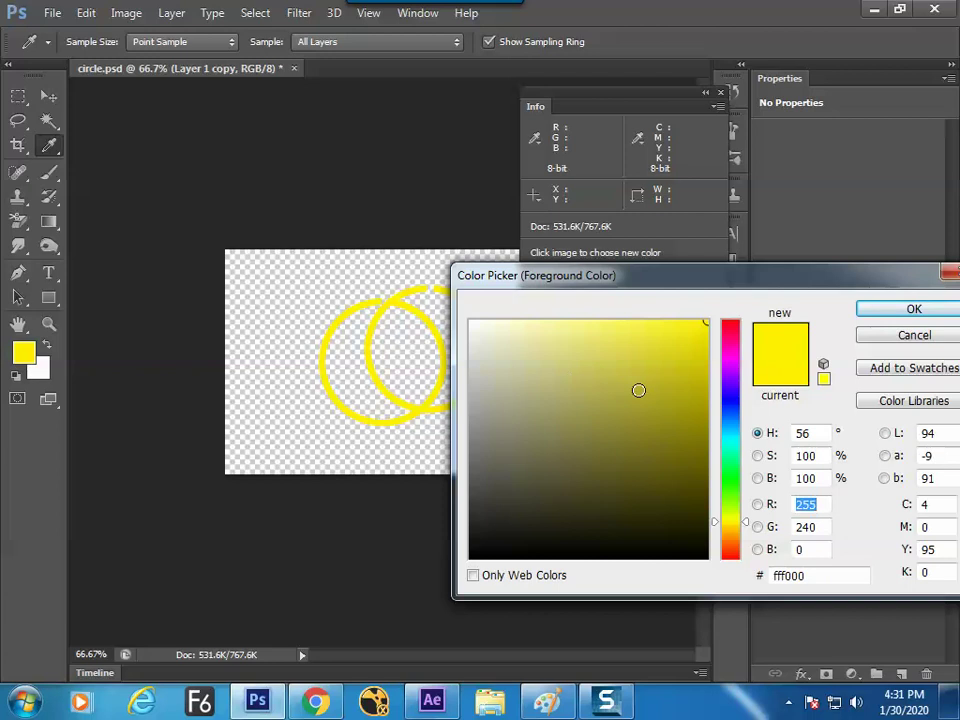
drag(737, 345, 724, 322)
key(Return)
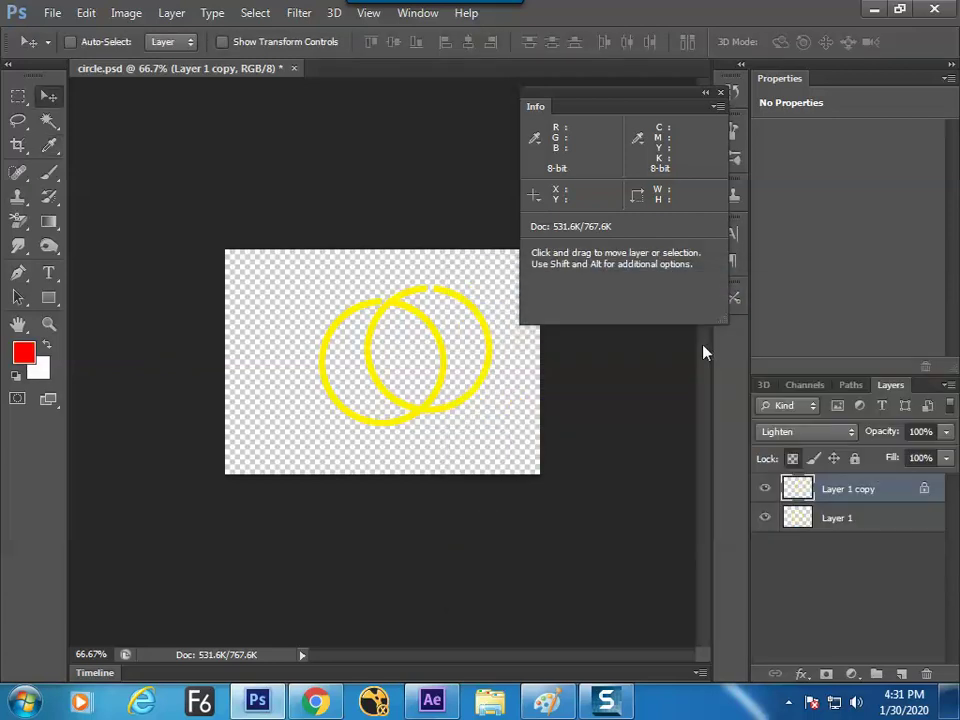
key(alt+BackSpace)
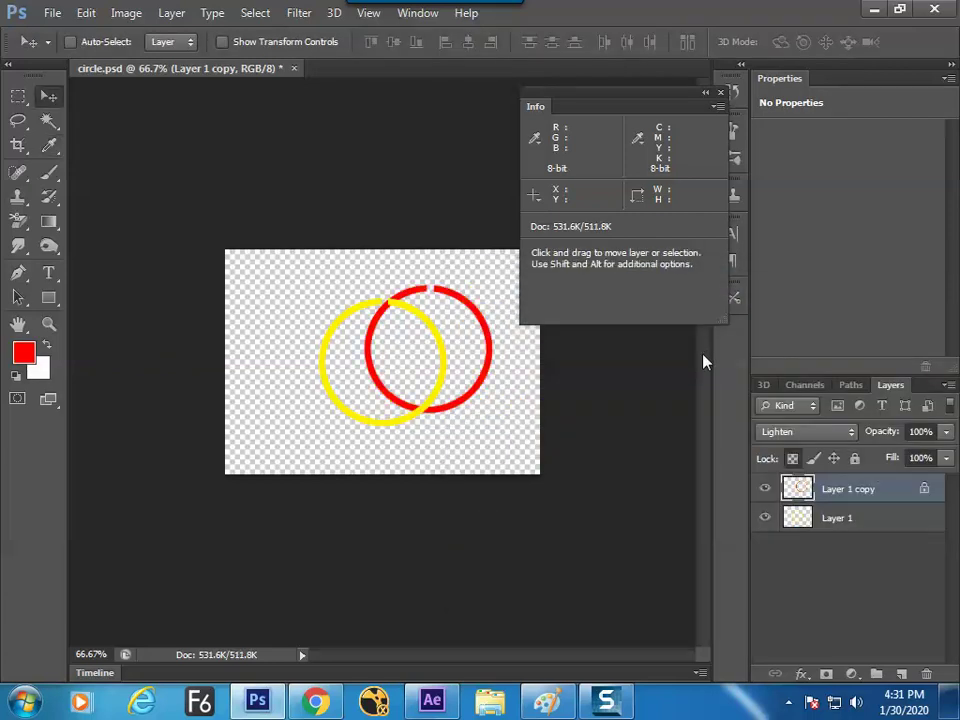
Move the red circle lower, set its blend mode to Normal, and clip it to Layer 1.
drag(486, 403, 501, 428)
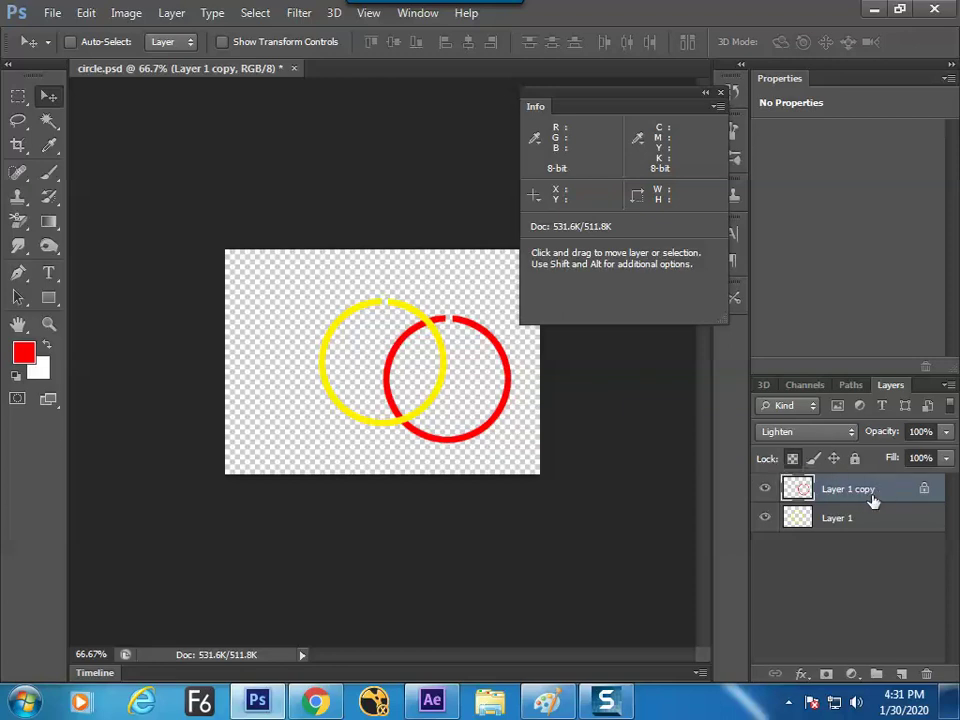
key(shift+alt+n)
key(alt)
alt+click(874, 504)
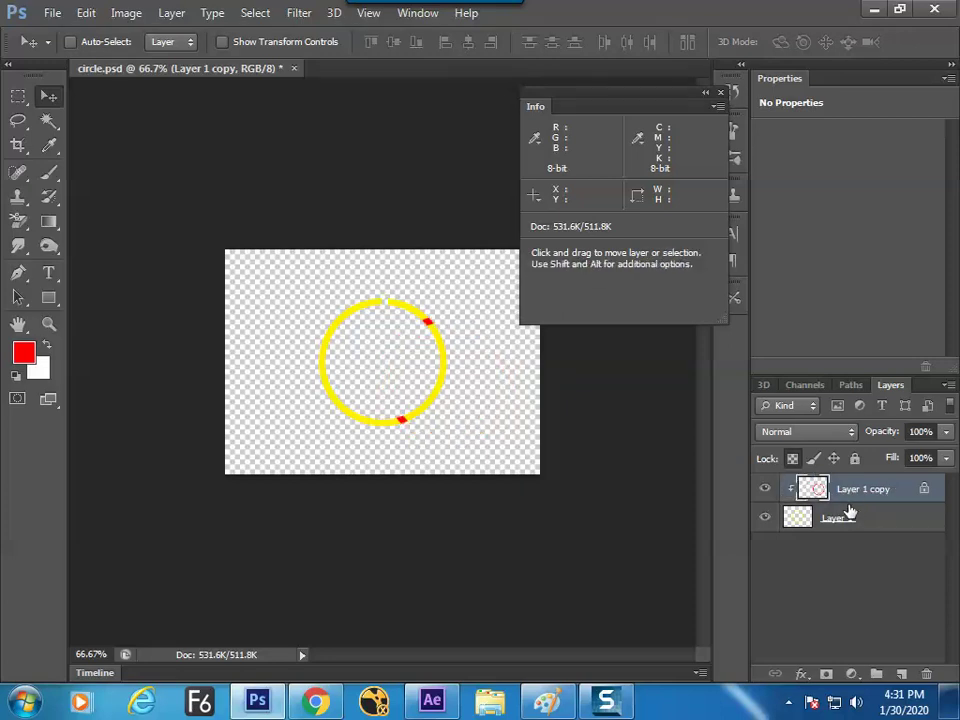
Reposition the clipped red circle several times so it overlaps different parts of the yellow ring.
key(ctrl+1)
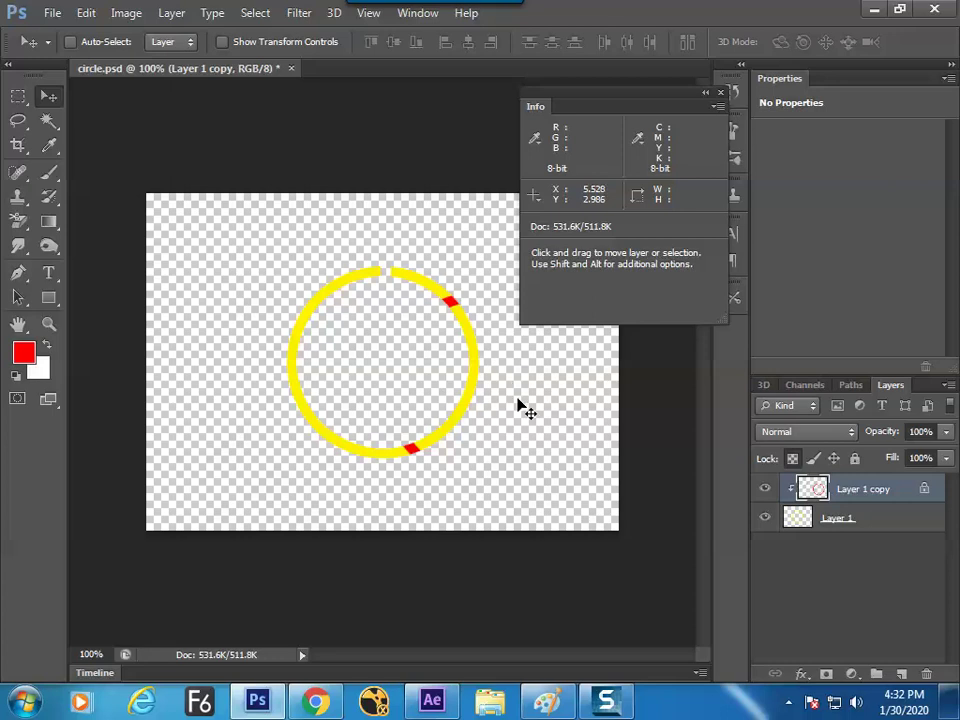
drag(519, 404, 364, 354)
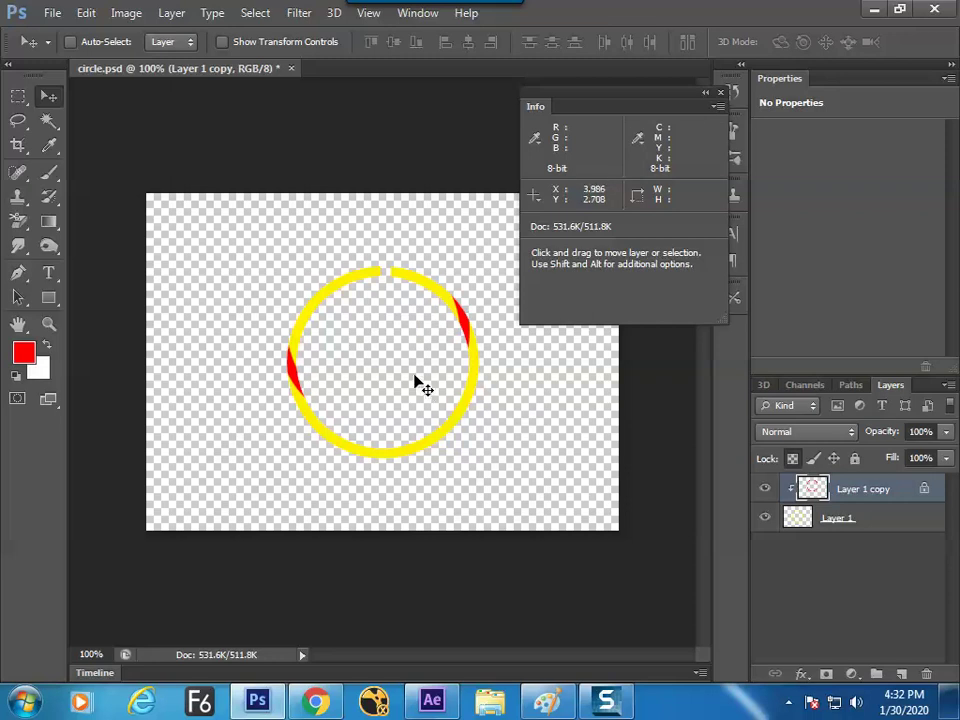
drag(418, 381, 424, 414)
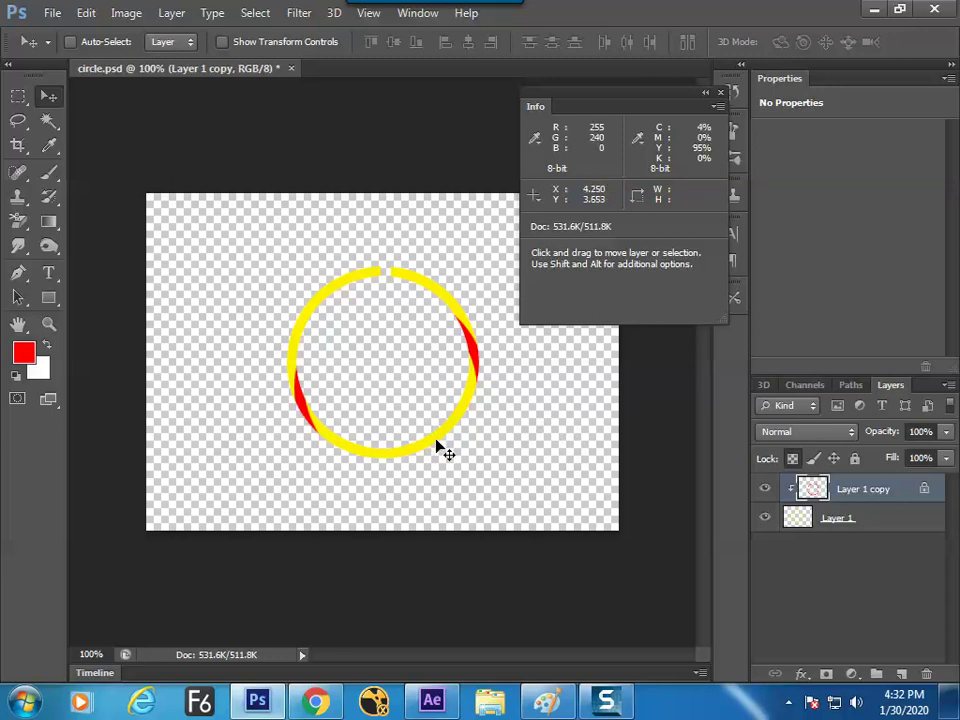
mouse_move(426, 435)
mouse_down()
mouse_move(438, 376)
mouse_move(446, 381)
mouse_move(435, 342)
mouse_move(394, 332)
mouse_move(343, 347)
mouse_move(328, 407)
mouse_move(352, 440)
mouse_move(388, 445)
mouse_move(436, 414)
mouse_up()
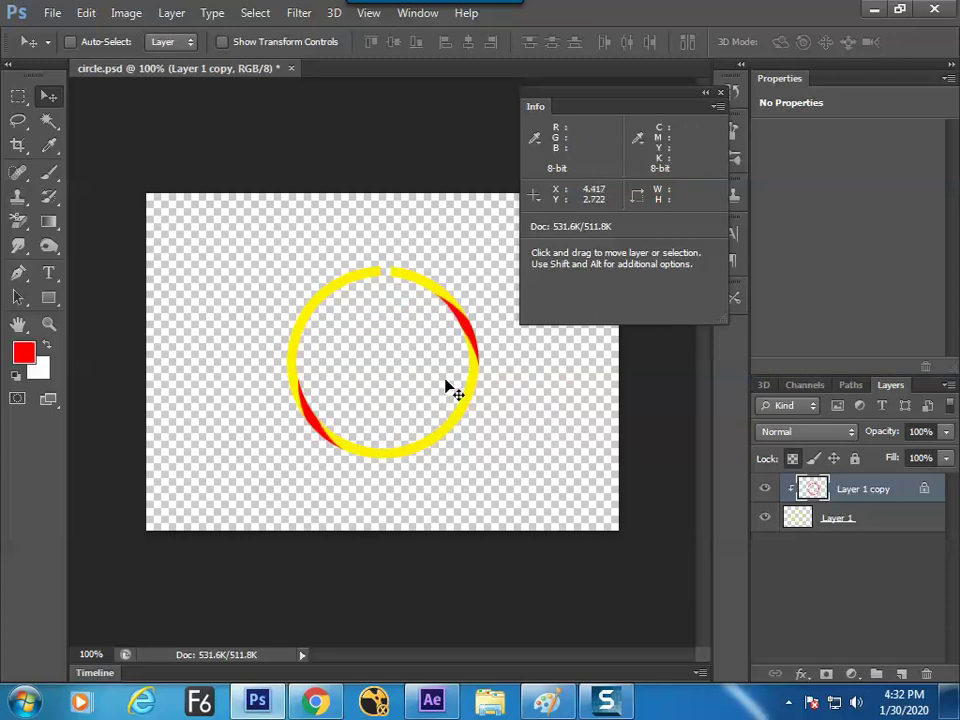
drag(452, 388, 428, 401)
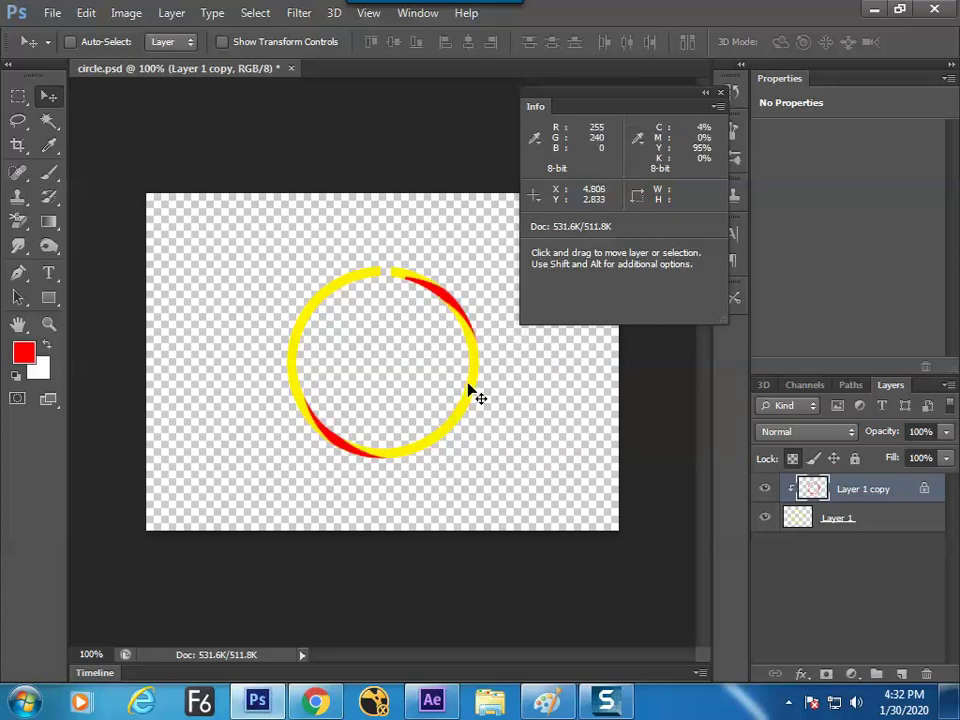
Release and re-create the red circle's clipping mask on Layer 1, and shift the red circle slightly within the ring.
key(alt)
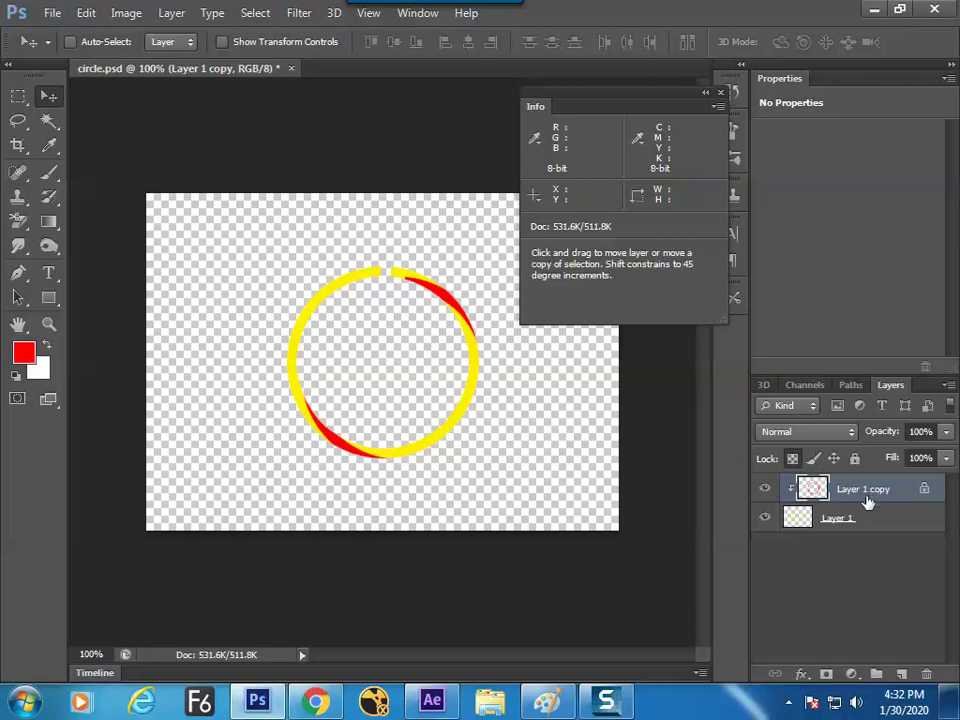
drag(862, 489, 451, 321)
click(171, 13)
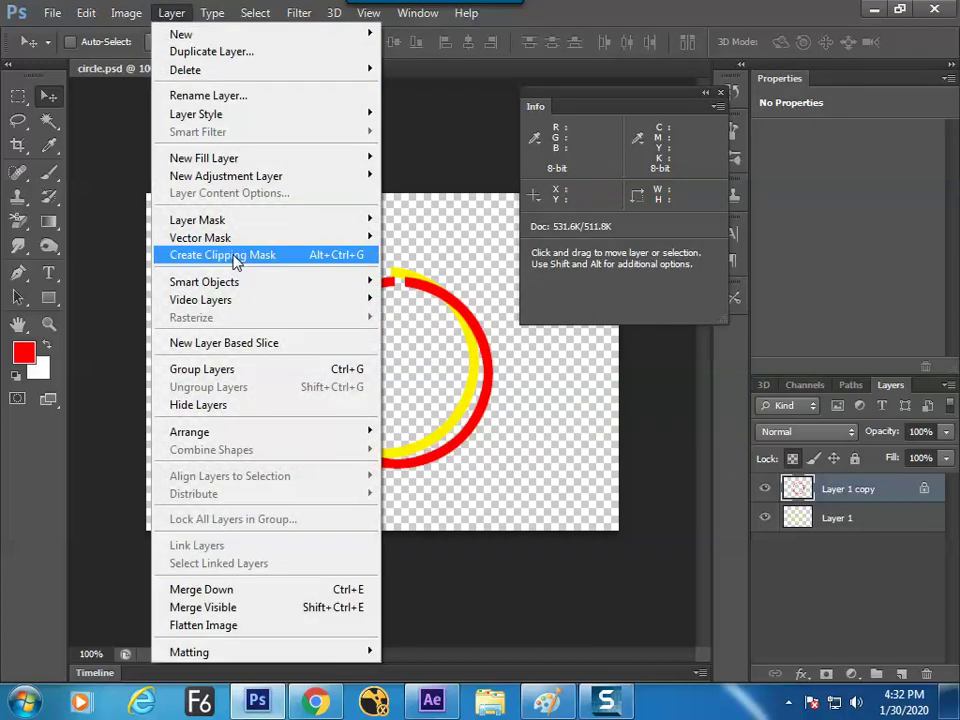
click(872, 488)
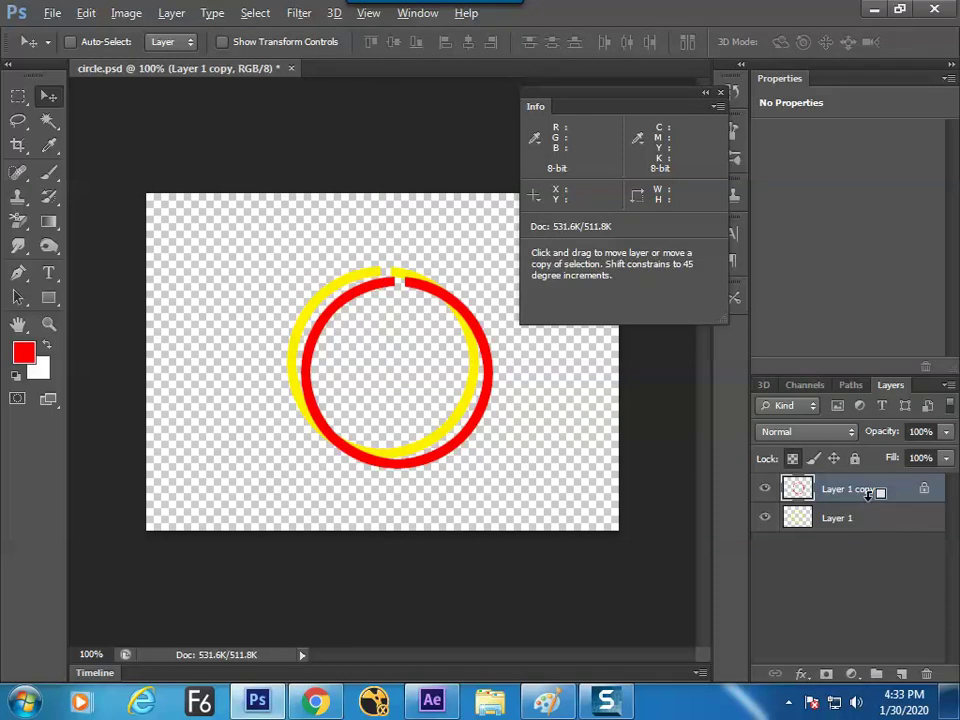
alt+click(866, 503)
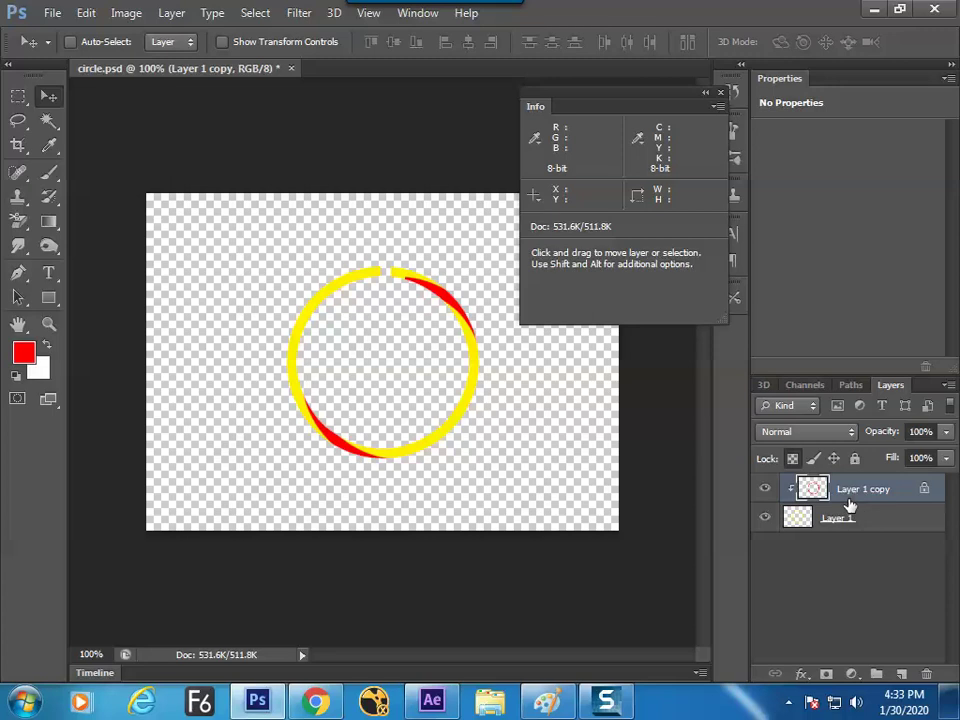
drag(428, 310, 415, 361)
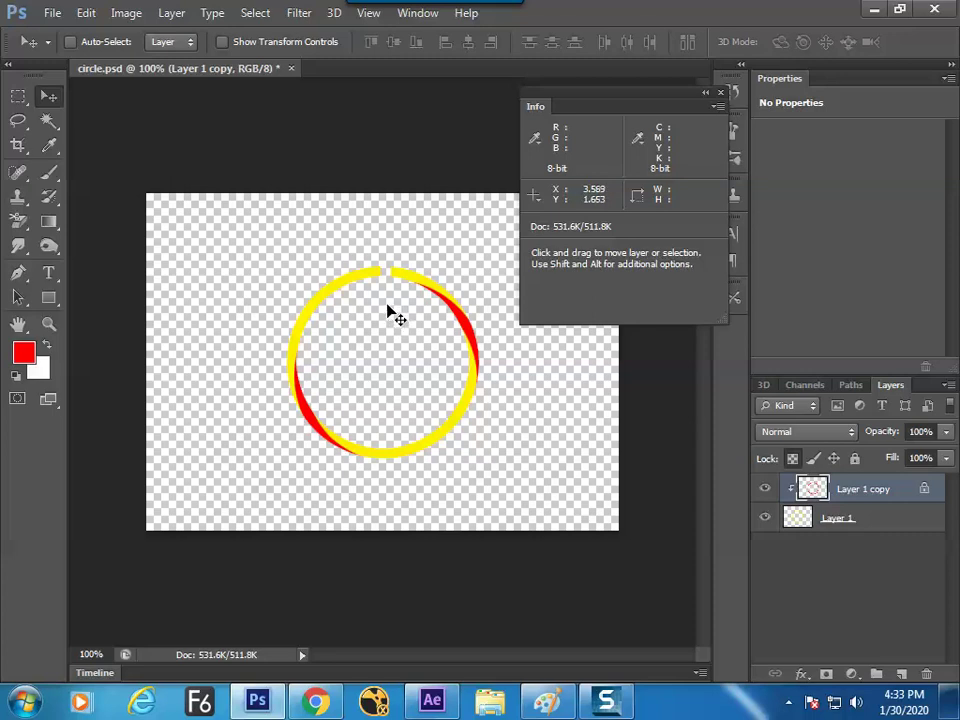
Switch to After Effects and add a 720 px wide green solid with reduced height to the track mate composition.
key(alt+Tab)
click(179, 418)
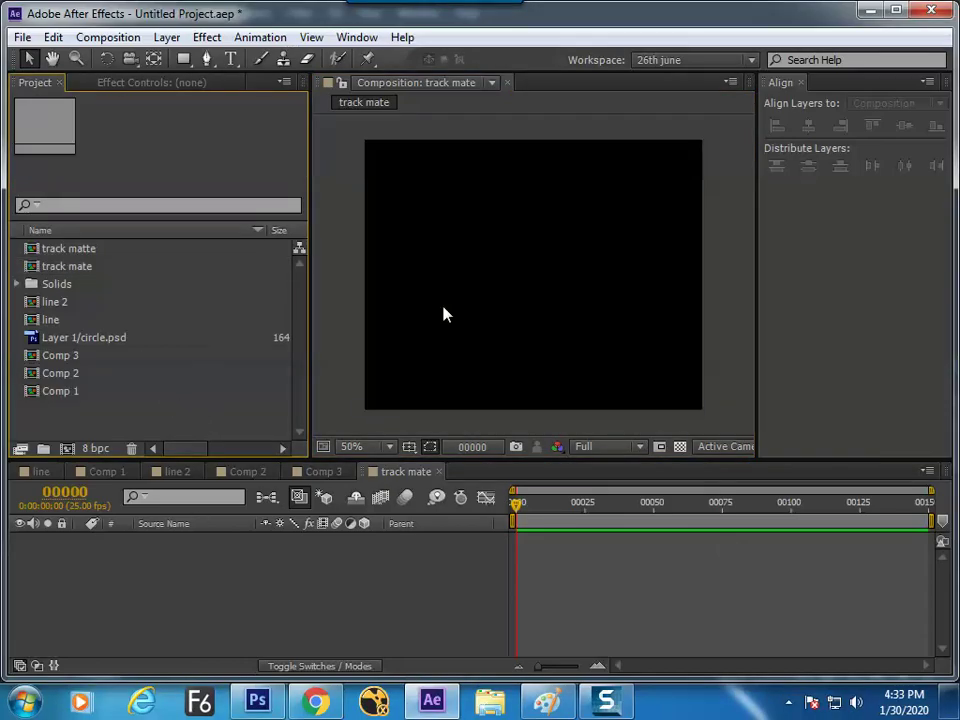
click(499, 397)
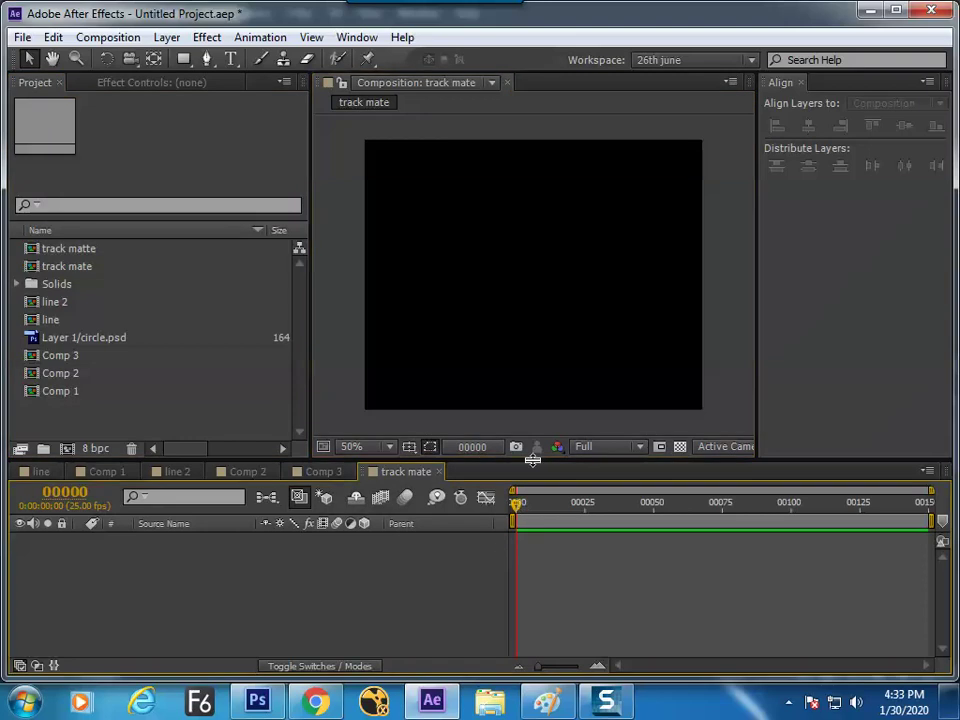
key(space)
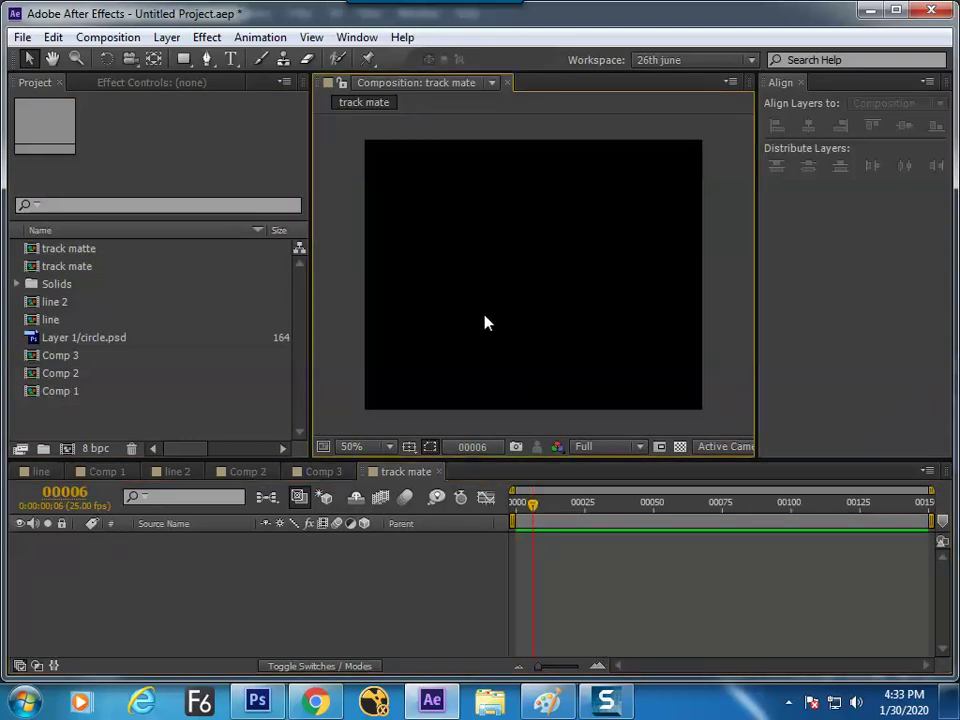
key(ctrl+y)
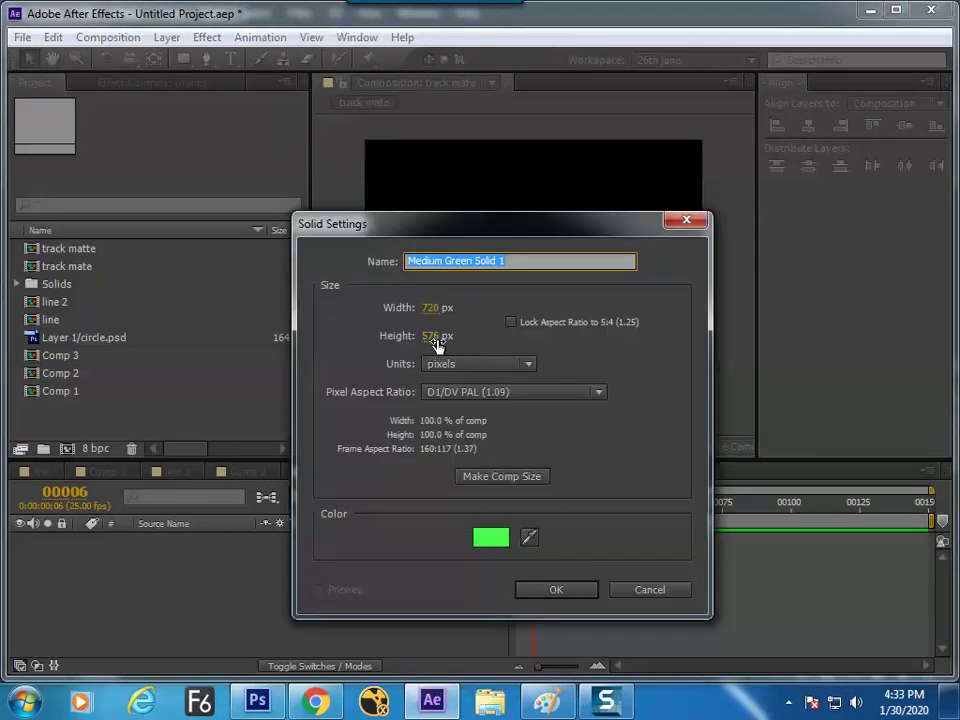
drag(430, 336, 233, 379)
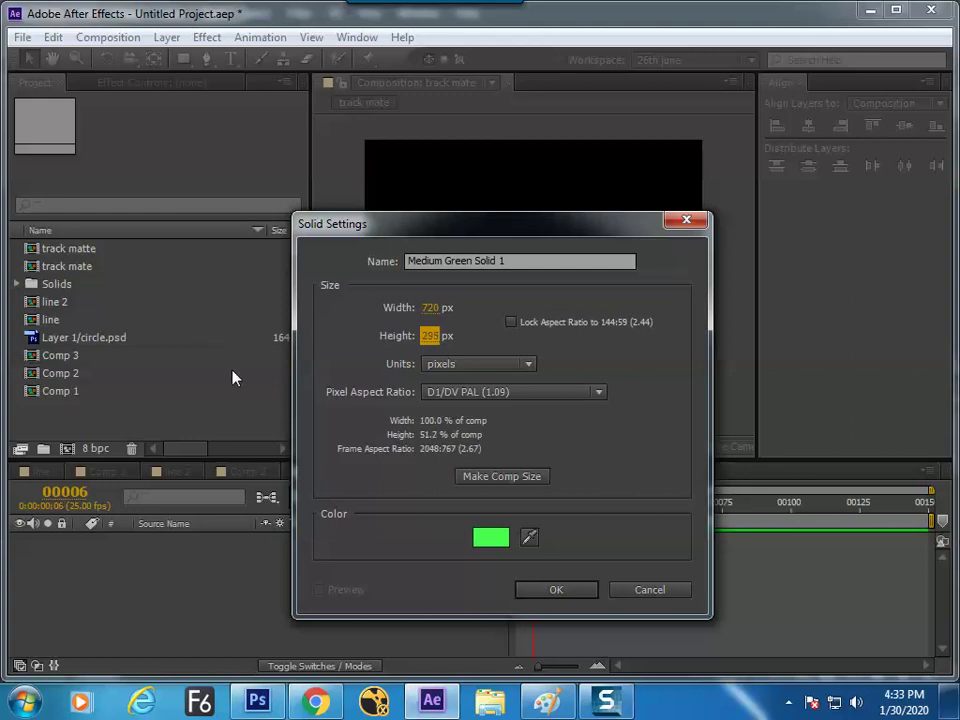
key(Return)
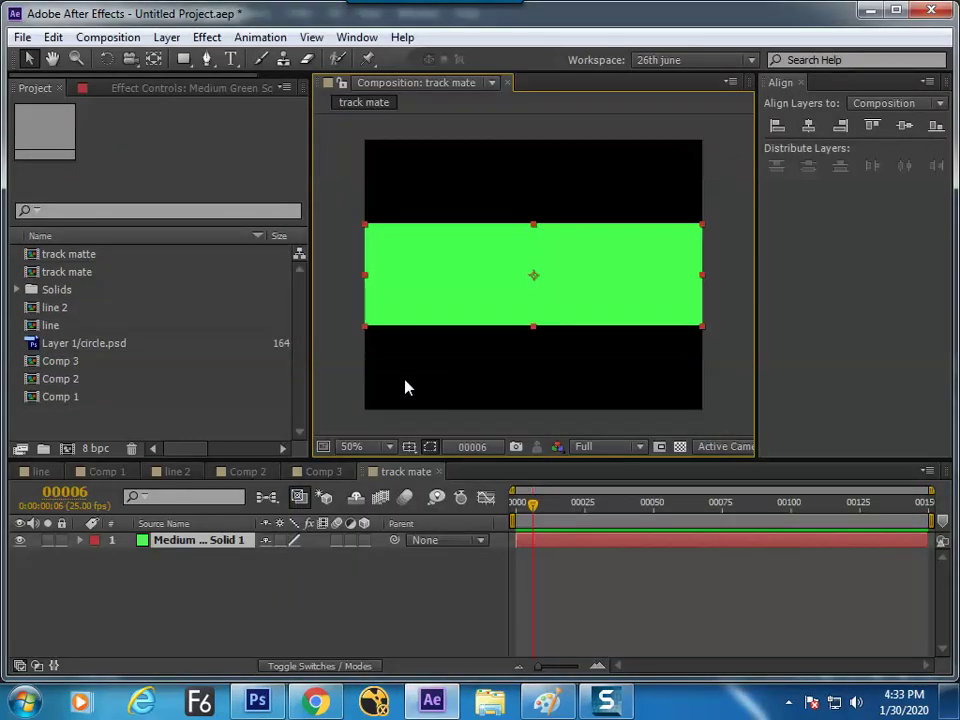
Add a second, thinner green solid 720 px wide and 77 px high.
key(ctrl+y)
drag(428, 336, 293, 332)
key(Return)
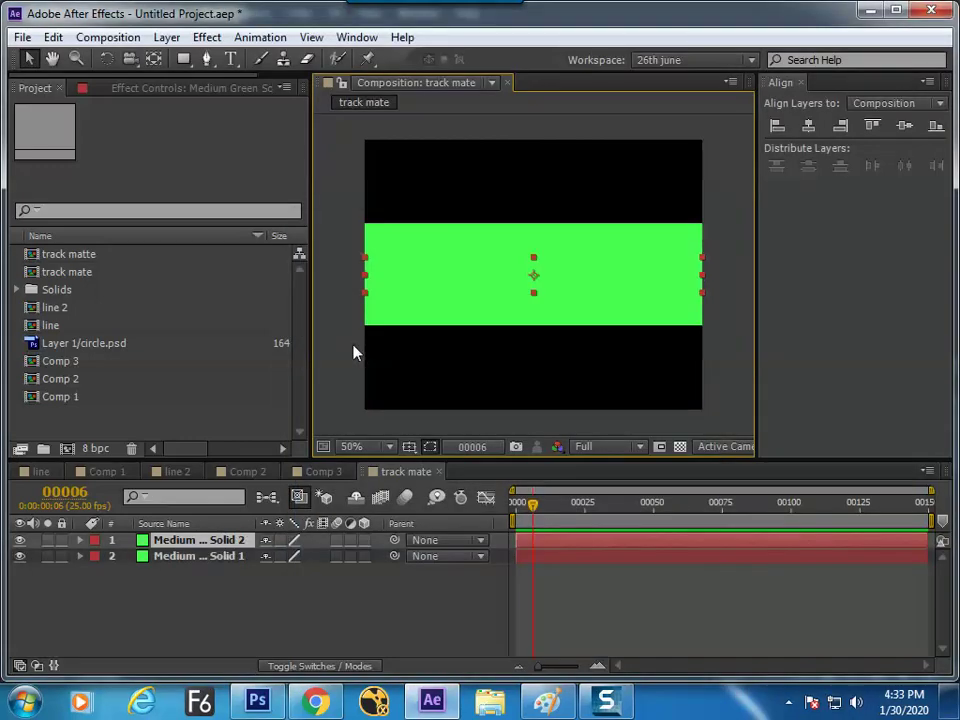
Change the thinner solid's color to red (FF2F2F).
key(ctrl+shift+y)
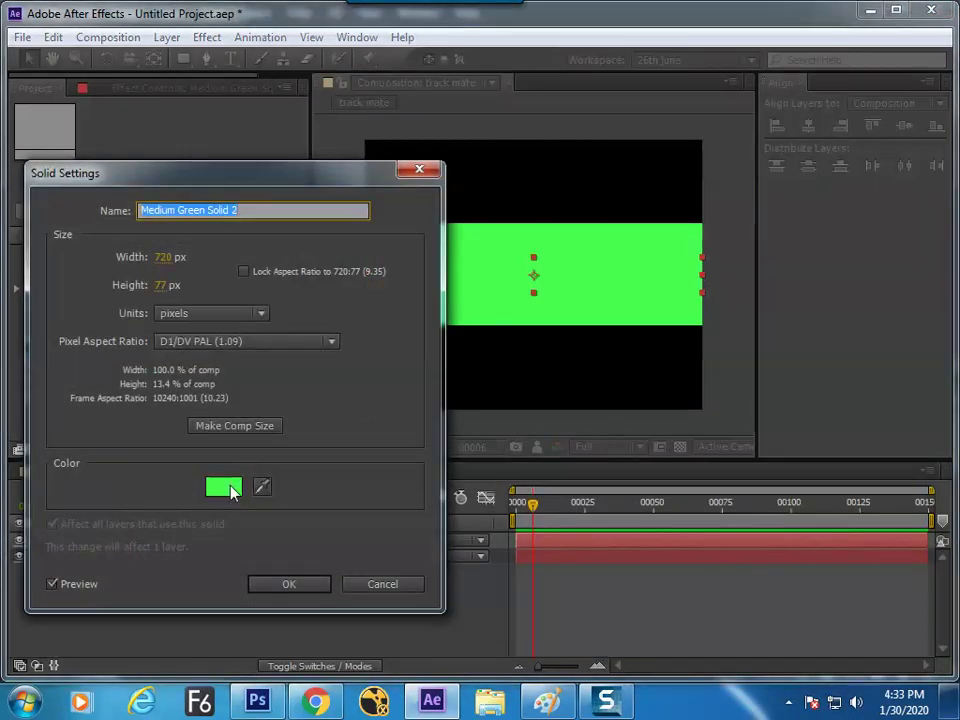
click(230, 490)
click(386, 272)
click(450, 271)
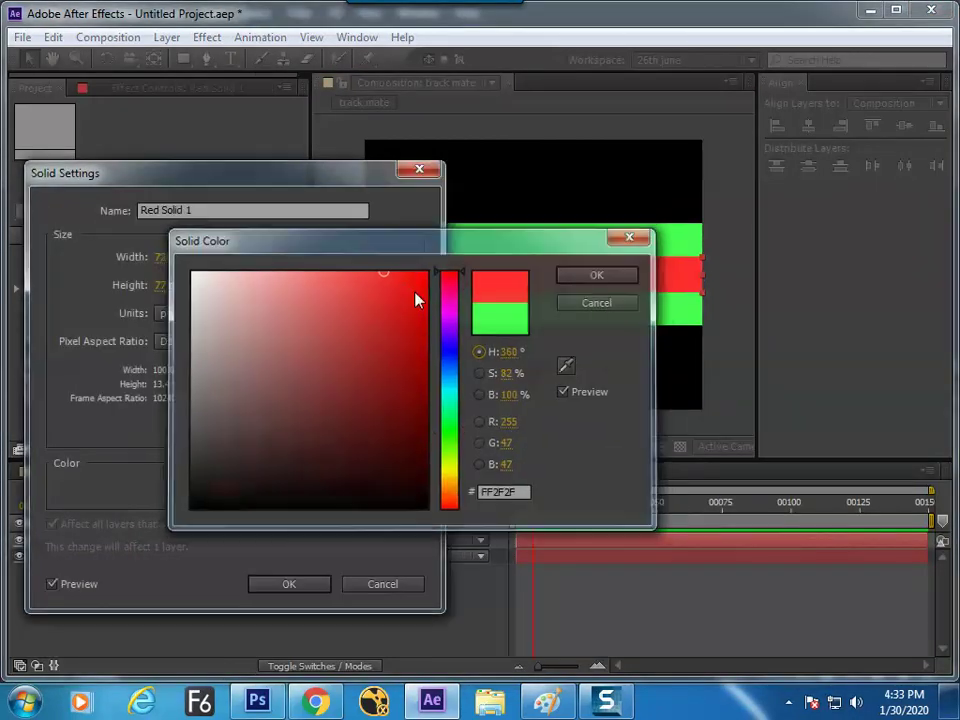
key(Return)
click(310, 580)
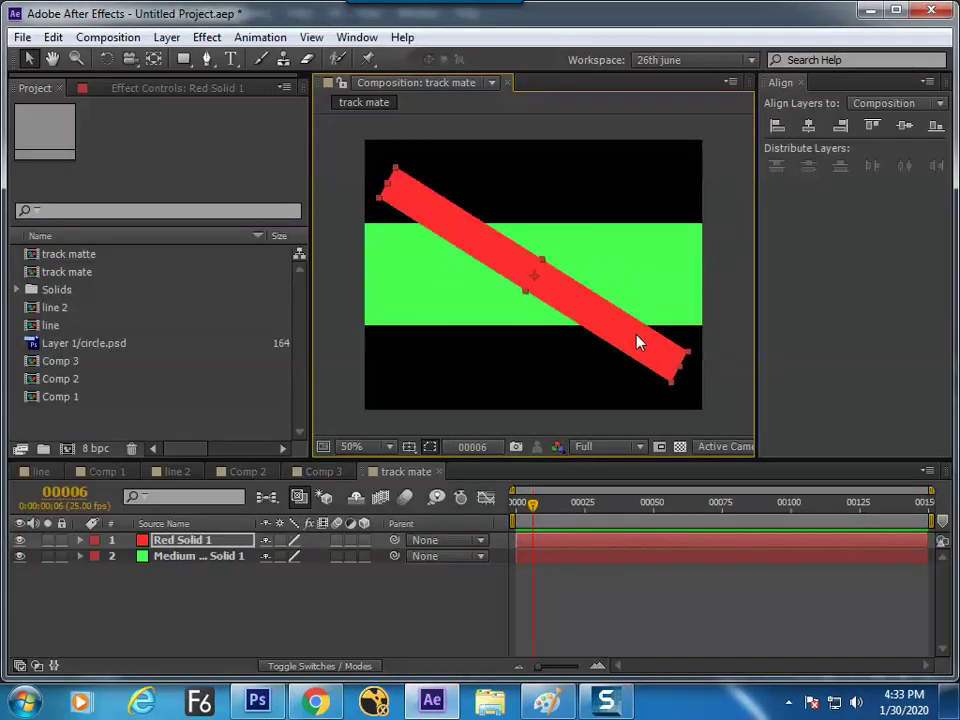
Lay the red solid diagonally across the green band, shift it to the right, and deselect it.
drag(638, 343, 670, 345)
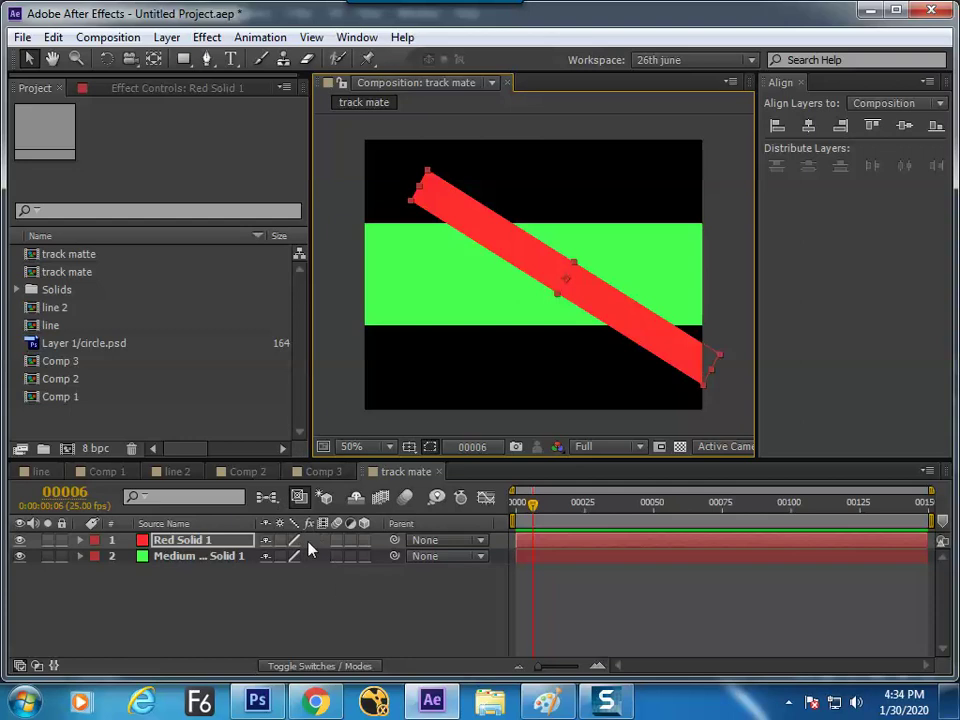
click(288, 629)
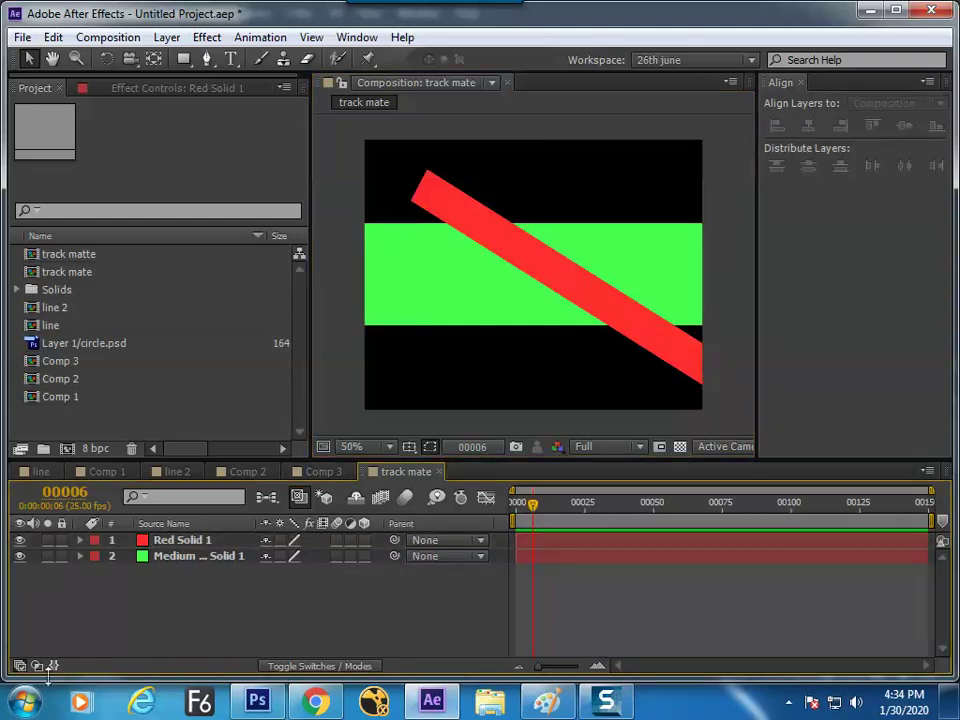
Show the layer mode columns and set the green solid's track matte to Alpha Matte "Red Solid 1".
click(284, 666)
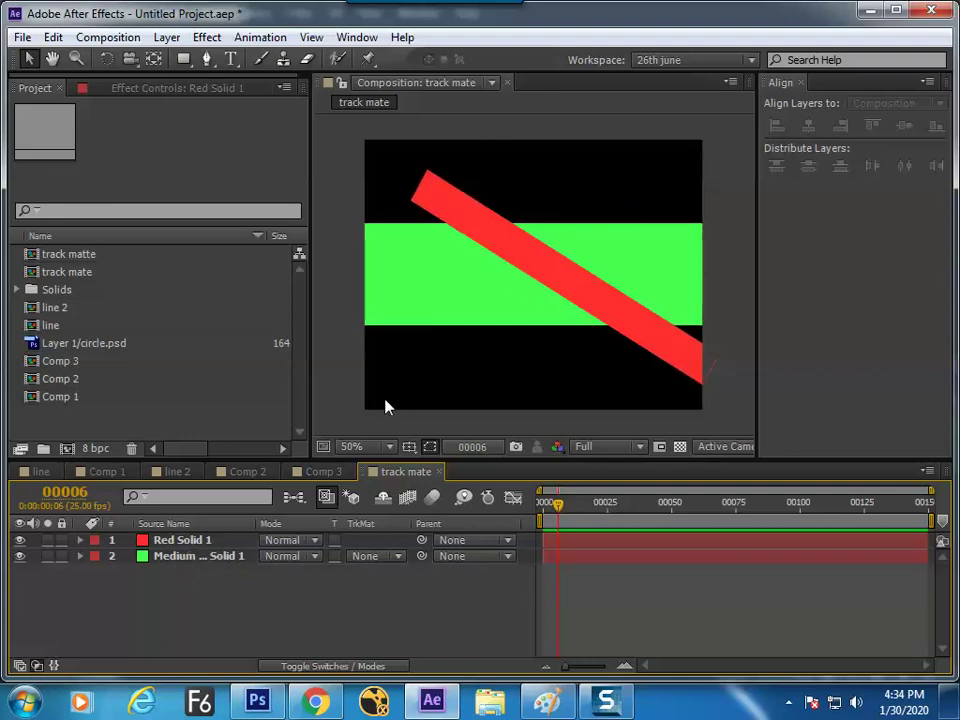
click(381, 557)
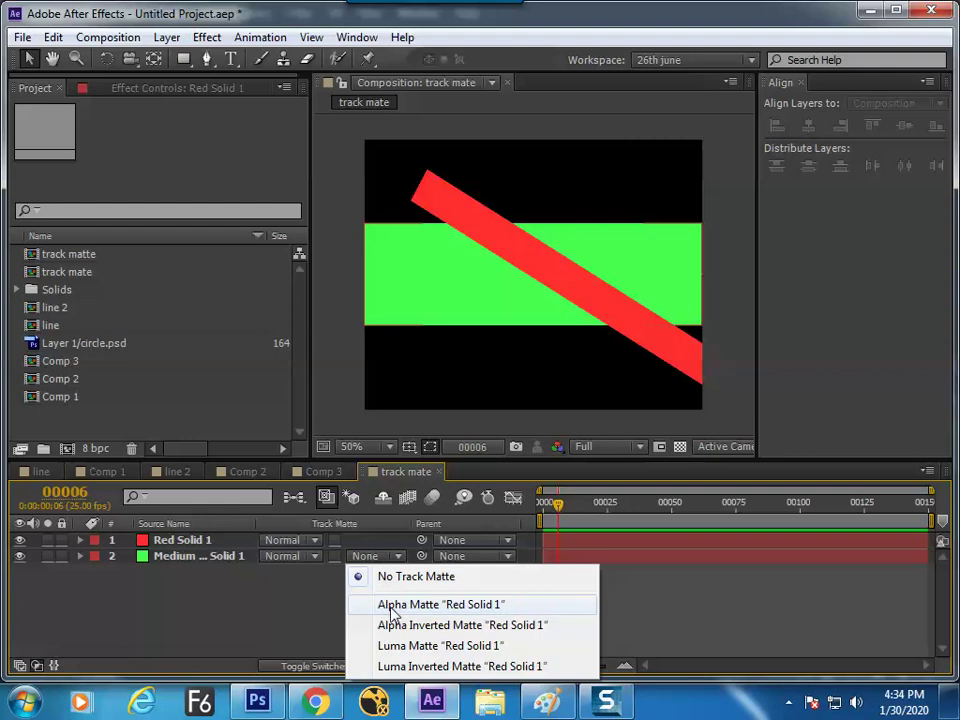
click(392, 605)
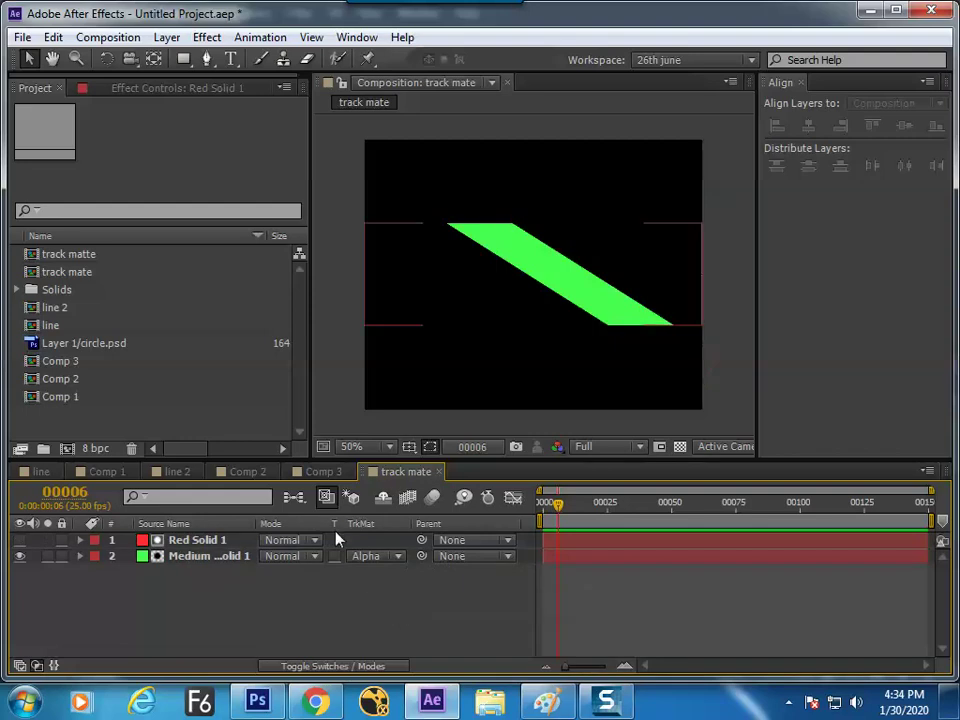
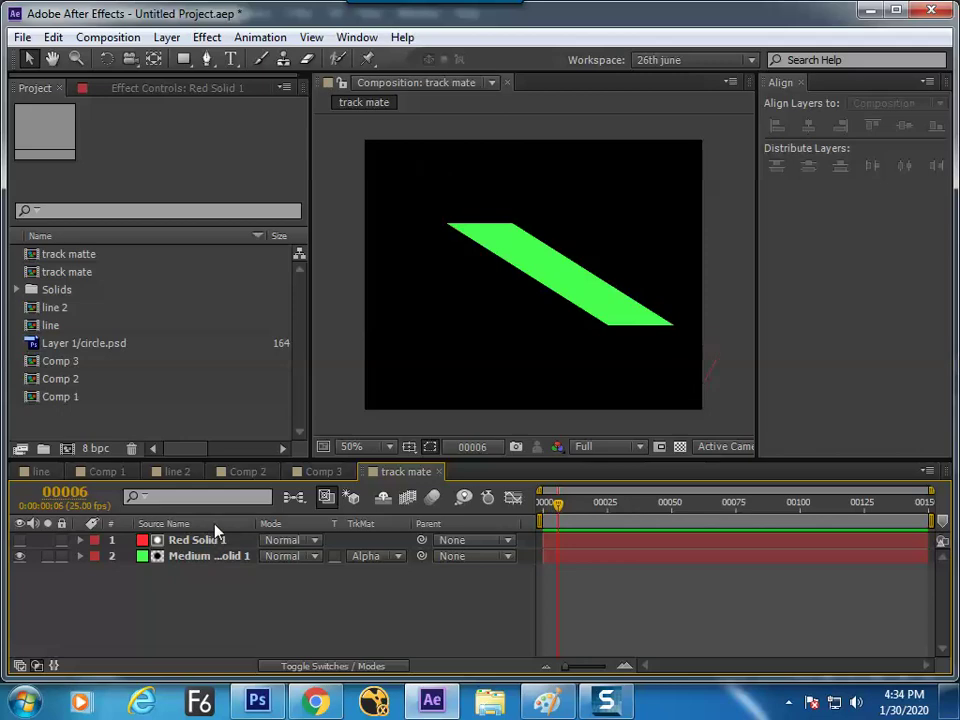
Switch to Photoshop to review the clipped layer in circle.psd, and return to the track matte in After Effects.
key(alt+Tab)
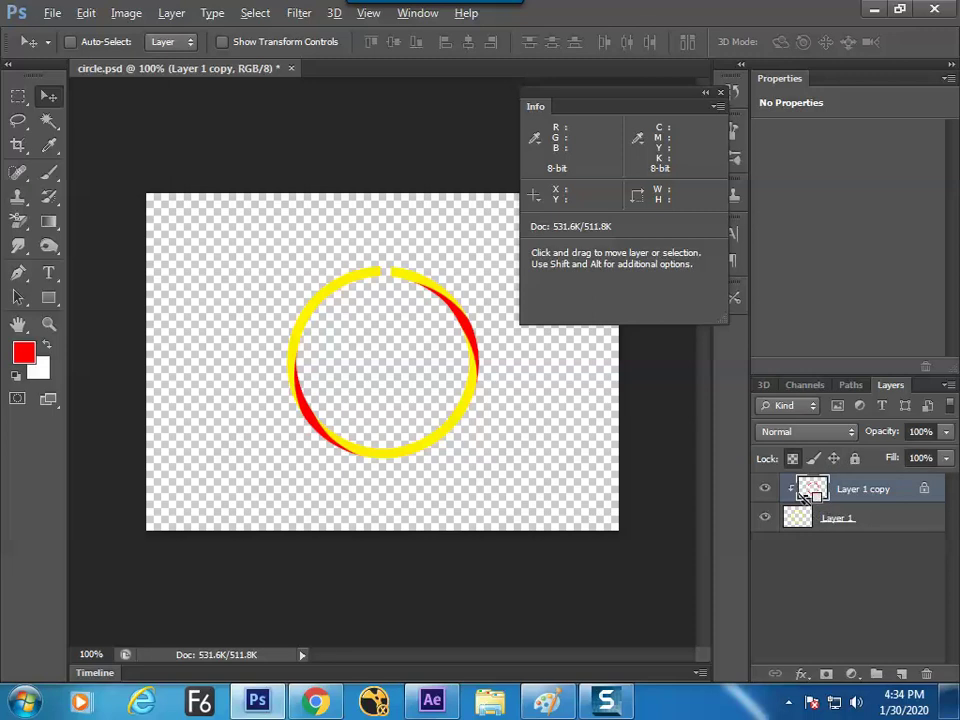
key(alt+Tab)
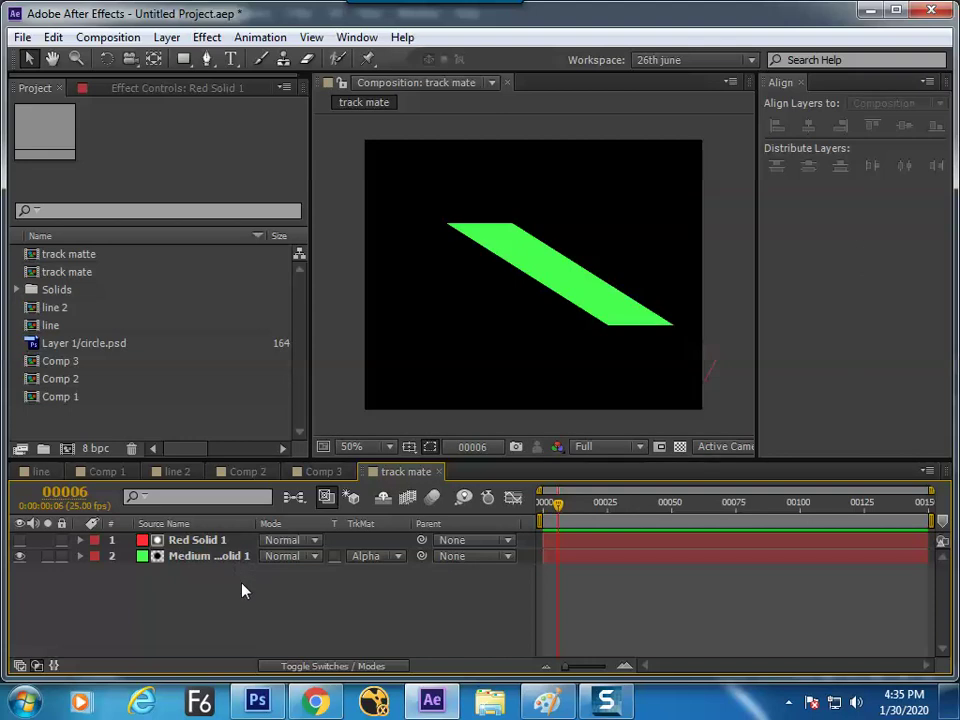
click(369, 567)
click(308, 605)
Switch to Photoshop and create a 7 x 5 inch, 72 pixels/inch document with a white background and a new empty layer.
click(257, 701)
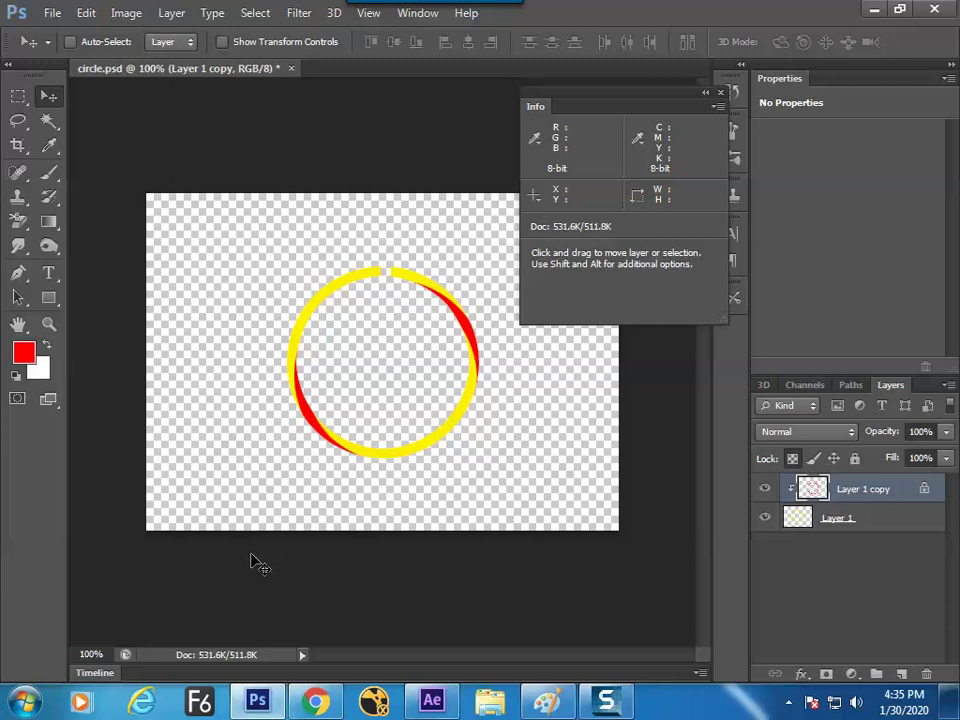
key(ctrl)
key(ctrl+n)
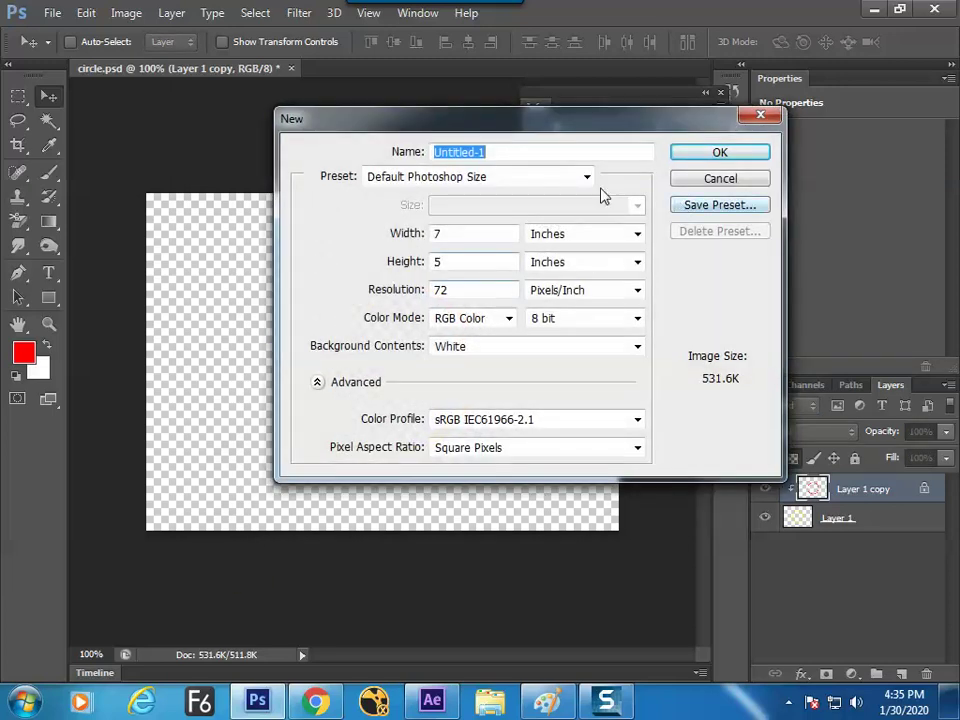
click(685, 155)
click(903, 672)
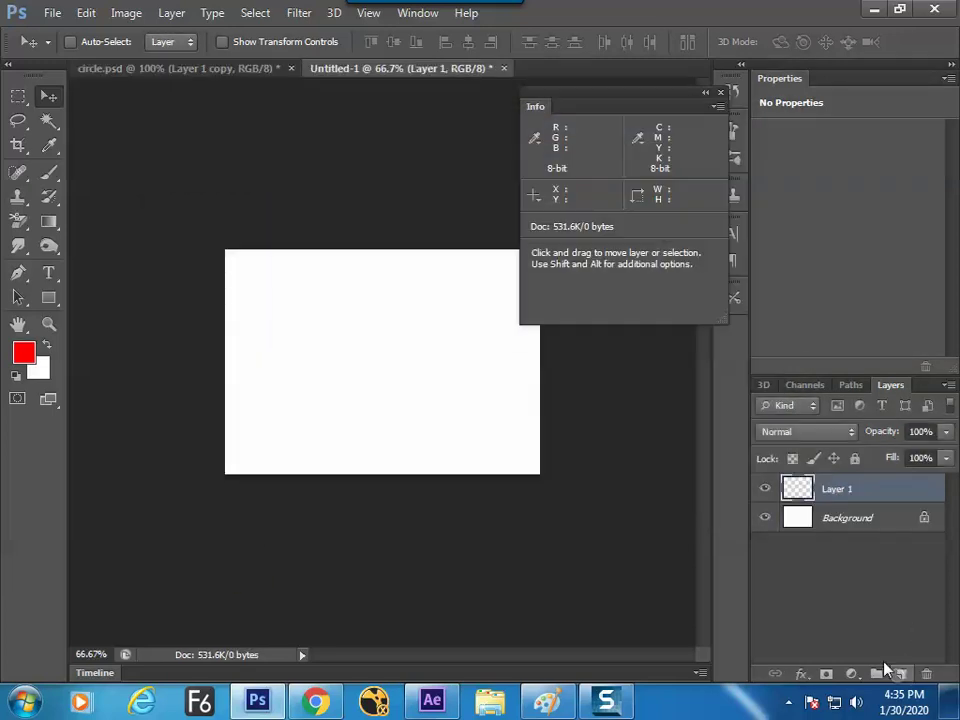
Paint a thin red vertical squiggle with loops in the canvas's upper middle using the 2 px Brush.
key(l)
click(52, 173)
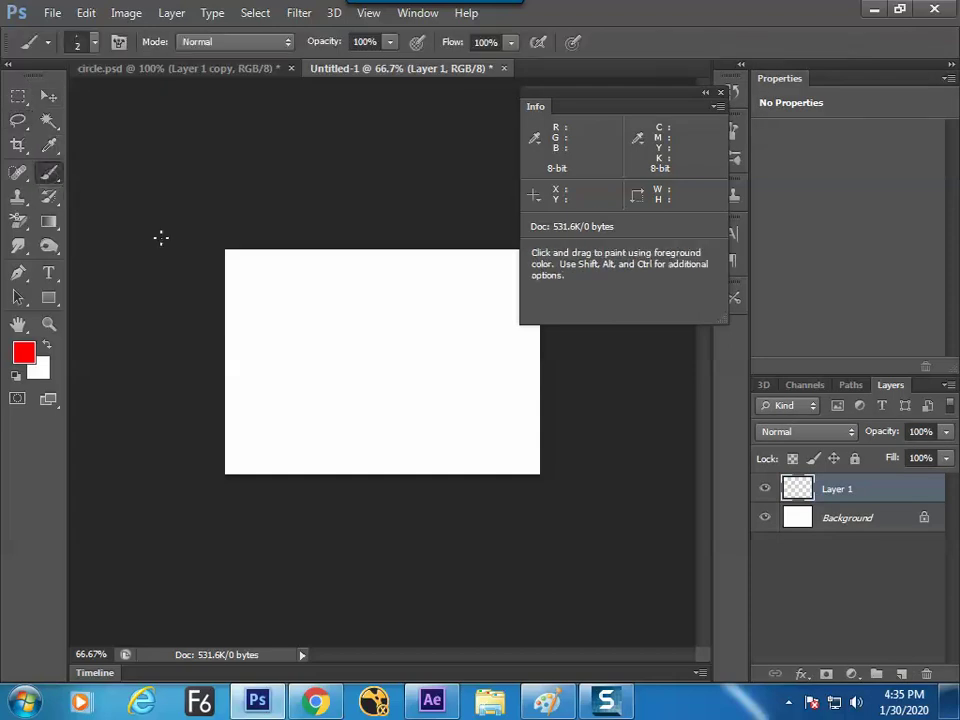
drag(358, 267, 358, 349)
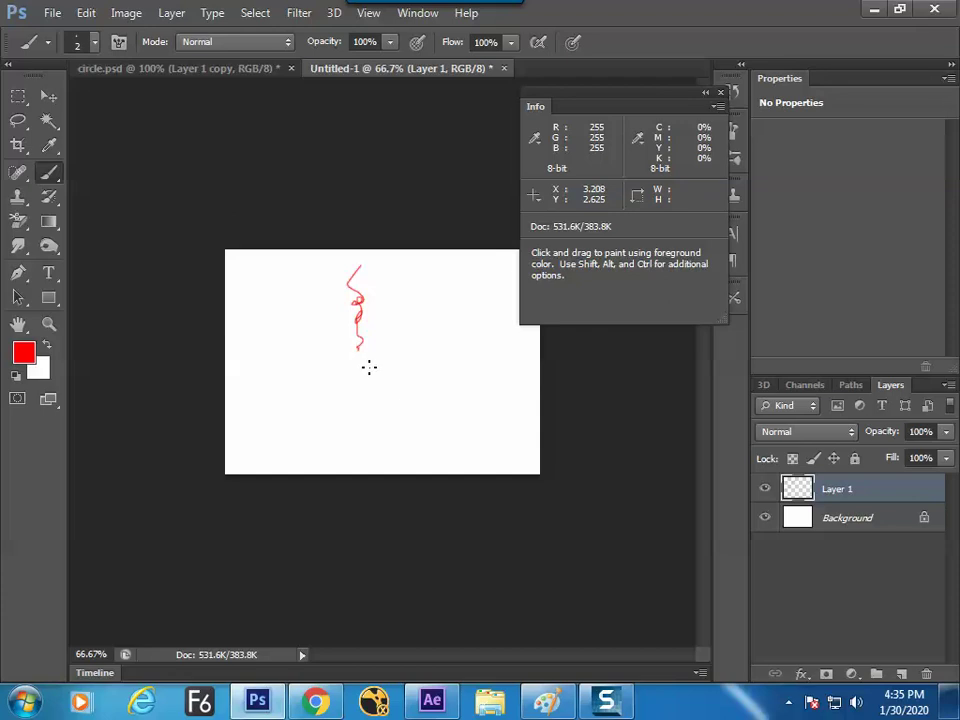
Duplicate the squiggle layer, place its transform center just below the stroke, and rotate the copy 15 degrees.
key(ctrl+j)
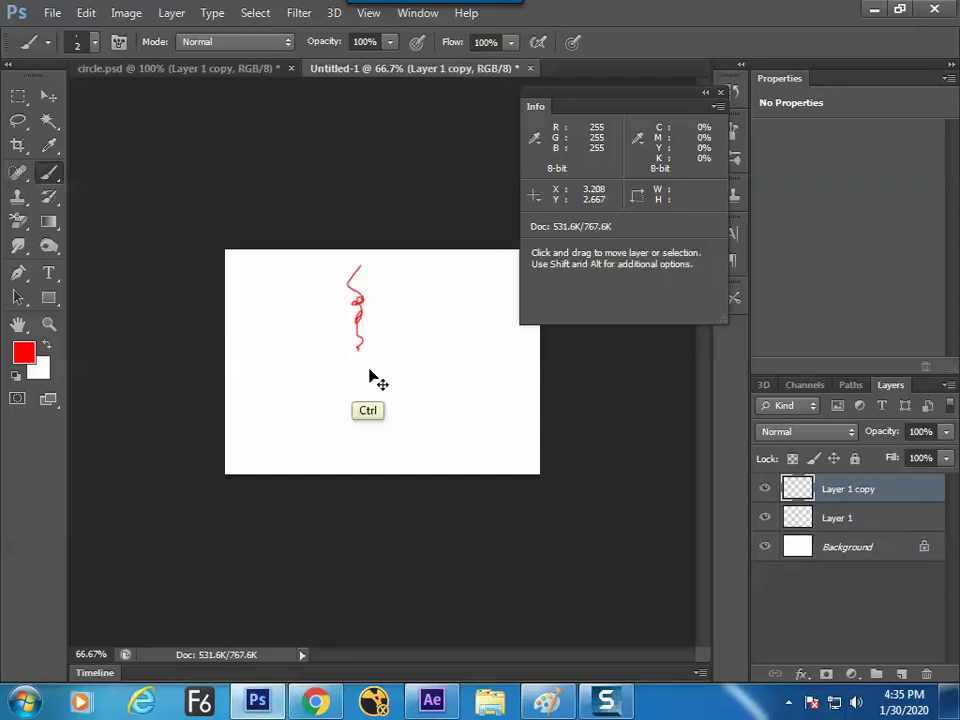
key(ctrl+t)
drag(354, 315, 355, 373)
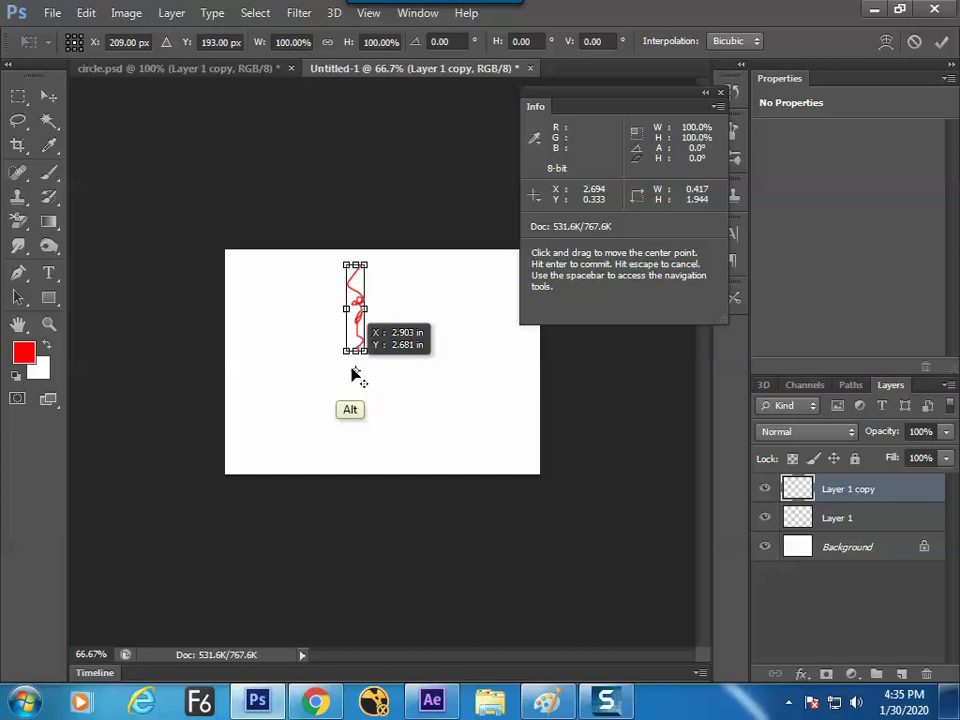
click(442, 41)
text(15)
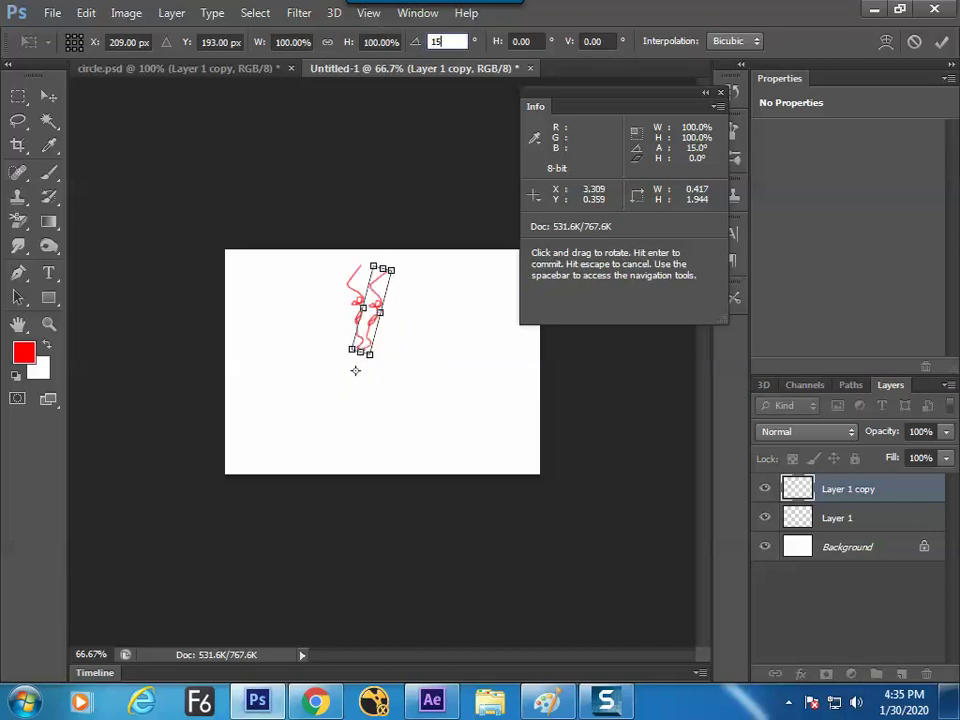
key(Return)
key(Return)
key(b)
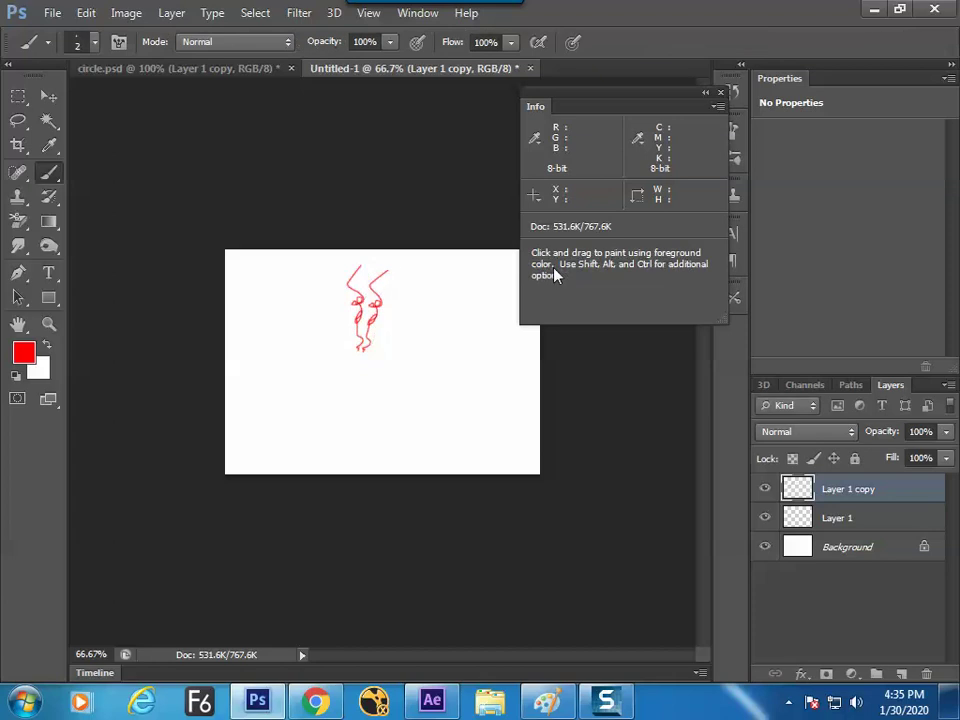
Repeat the 15-degree rotation on successive copies until the squiggles form a complete circular flower.
key(ctrl+alt+shift+t)
key(ctrl+alt+shift+t)
key(ctrl+alt+shift+t)
key(ctrl+alt+shift+t)
key(ctrl+alt+shift+t)
key(ctrl+alt+shift+t)
key(ctrl+alt+shift+t)
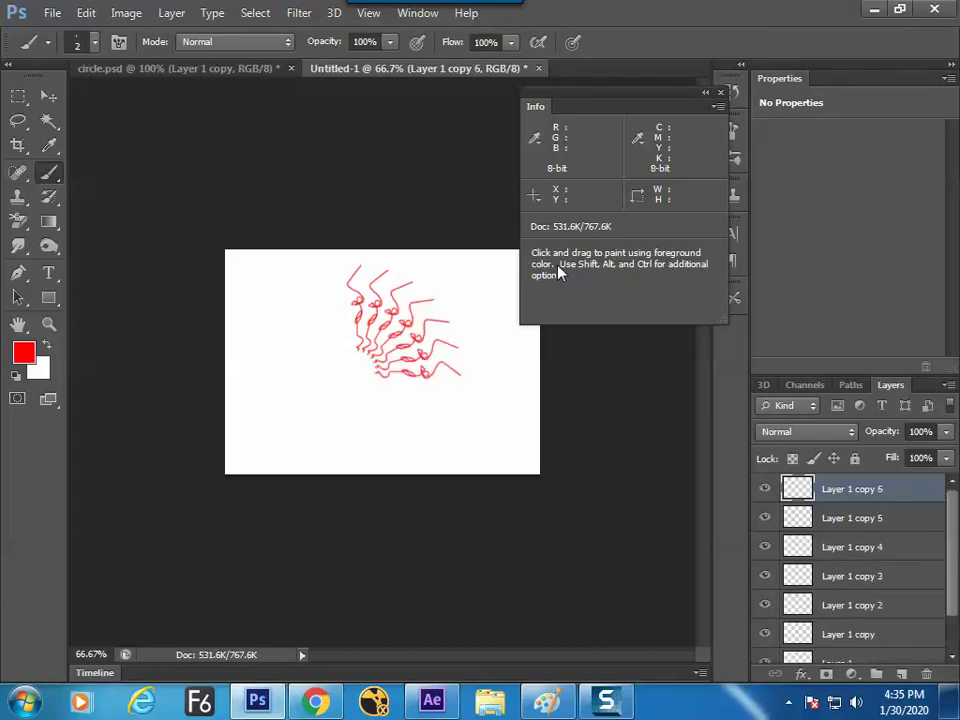
key(ctrl+alt+shift+t)
key(ctrl+alt+shift+t)
key(ctrl+alt+shift+t)
key(ctrl+alt+shift+t)
key(ctrl+alt+shift+t)
key(ctrl+alt+shift+t)
key(ctrl+alt+shift+t)
key(ctrl+alt+shift+t)
key(ctrl+alt+shift+t)
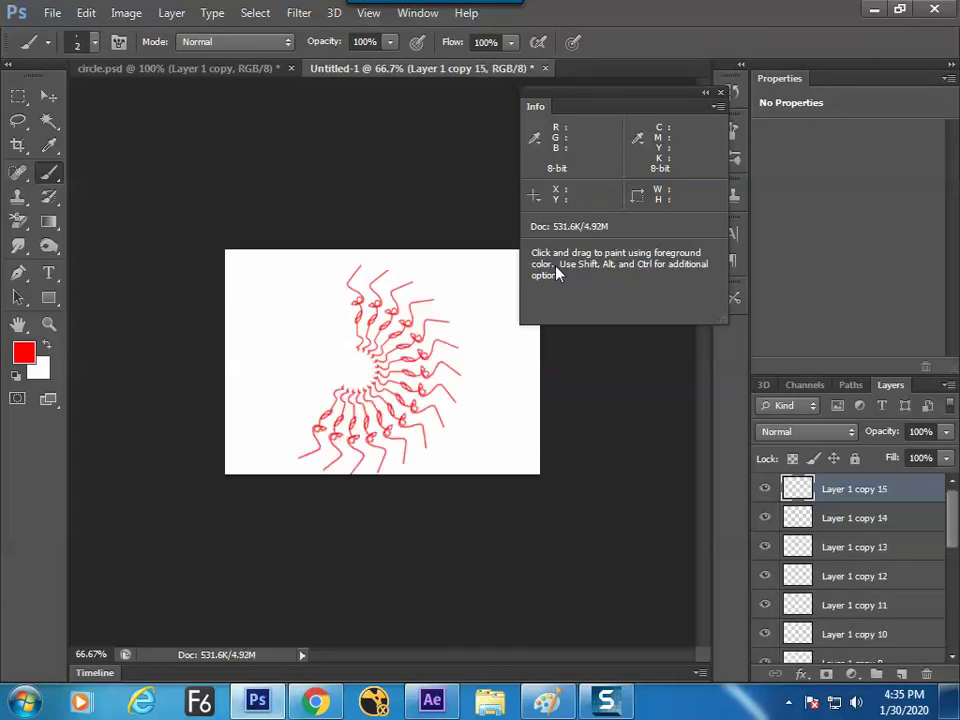
key(ctrl+alt+shift+t)
key(ctrl+alt+shift+t)
key(ctrl+alt+shift+t)
key(ctrl+alt+shift+t)
key(ctrl+alt+shift+t)
key(ctrl+alt+shift+t)
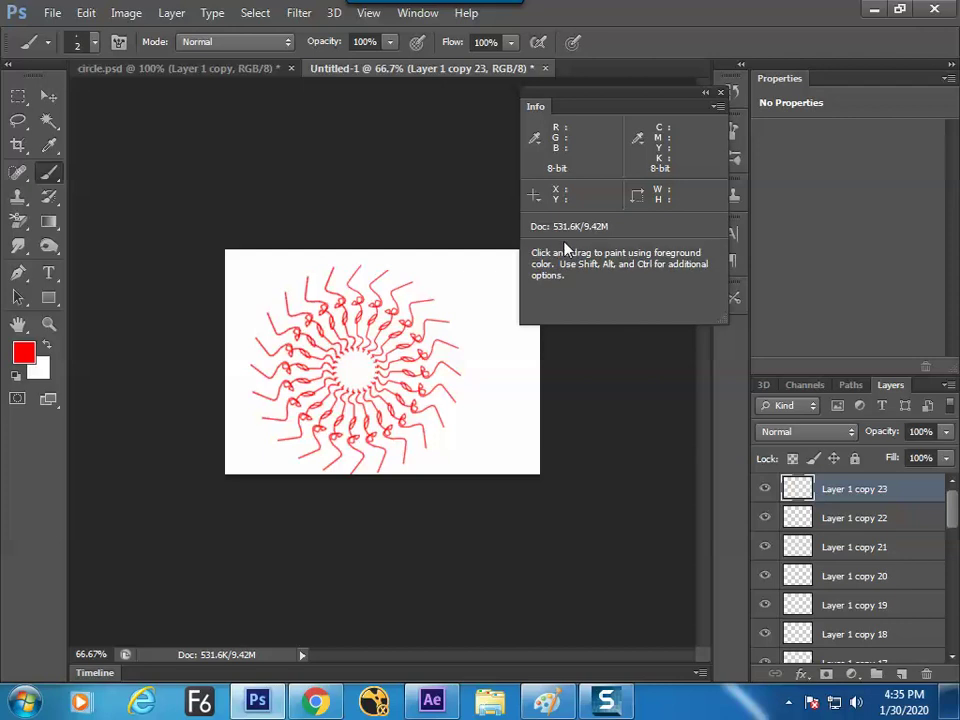
Merge all the squiggle copies down into Layer 1, keeping the Background layer separate.
key(ctrl+e)
key(ctrl+e)
key(ctrl+e)
key(ctrl+e)
key(ctrl+e)
key(ctrl+e)
key(ctrl+e)
key(ctrl+e)
key(ctrl+e)
key(ctrl+e)
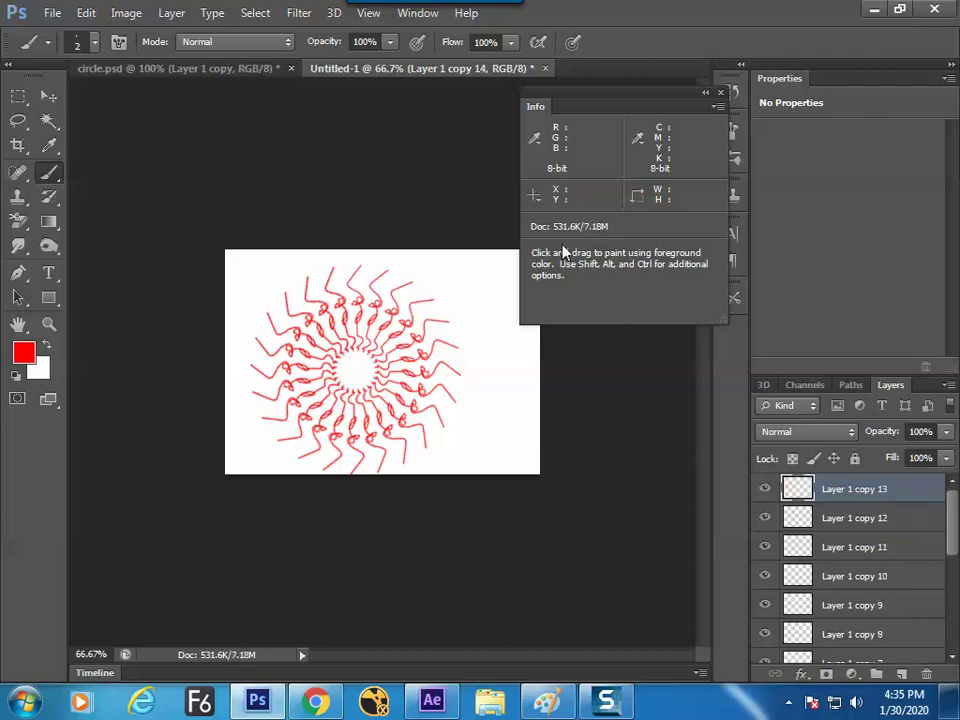
key(ctrl+e)
key(ctrl+e)
key(ctrl+e)
key(ctrl+e)
key(ctrl+e)
key(ctrl+e)
key(ctrl+e)
key(ctrl+e)
key(ctrl+e)
key(ctrl+e)
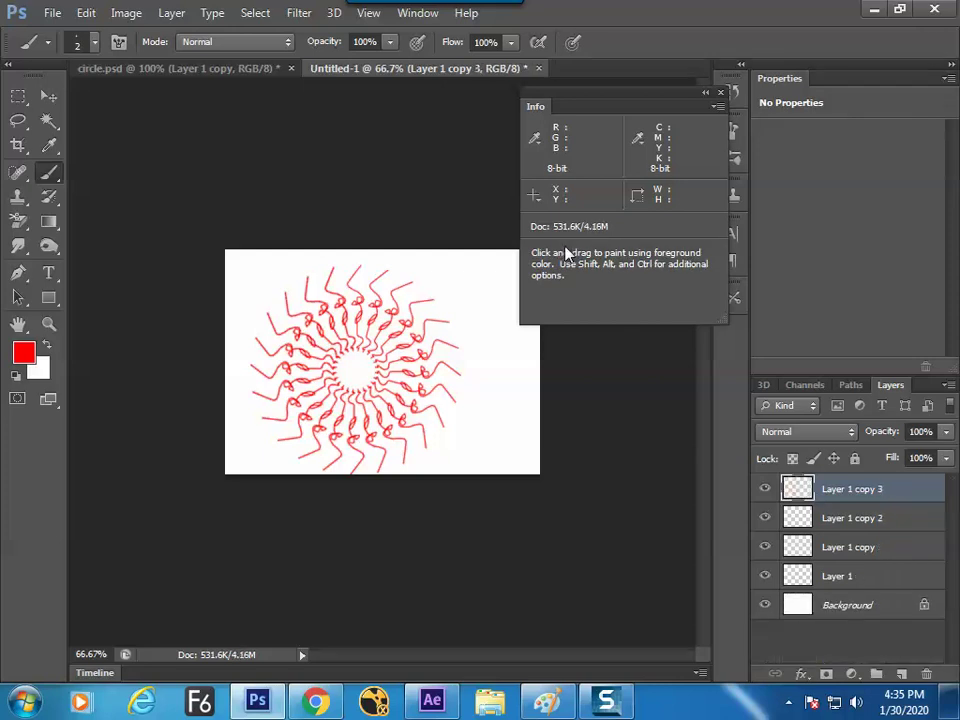
key(ctrl+e)
key(ctrl+e)
key(ctrl+e)
Center the merged flower vertically and horizontally on the canvas using a full-canvas selection, and deselect.
key(ctrl+a)
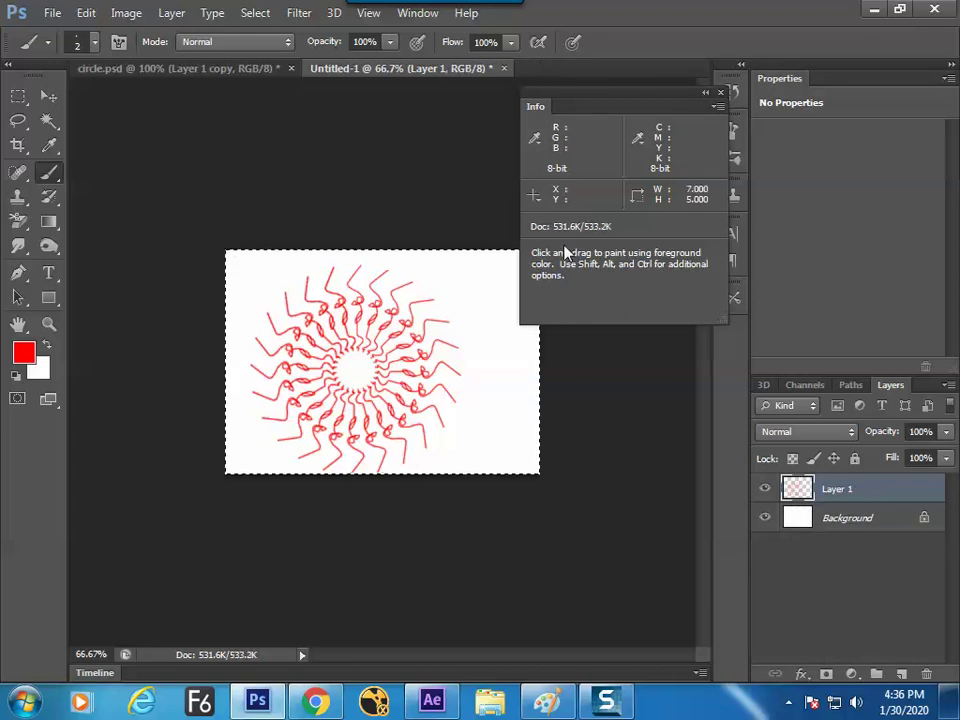
click(48, 95)
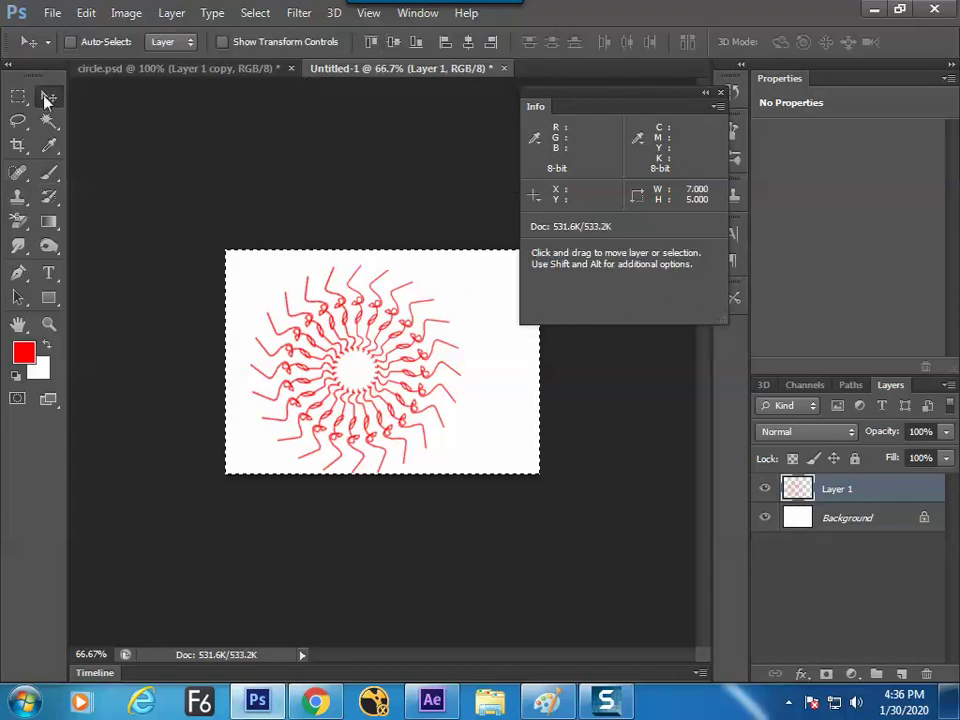
click(393, 42)
click(468, 42)
key(ctrl+d)
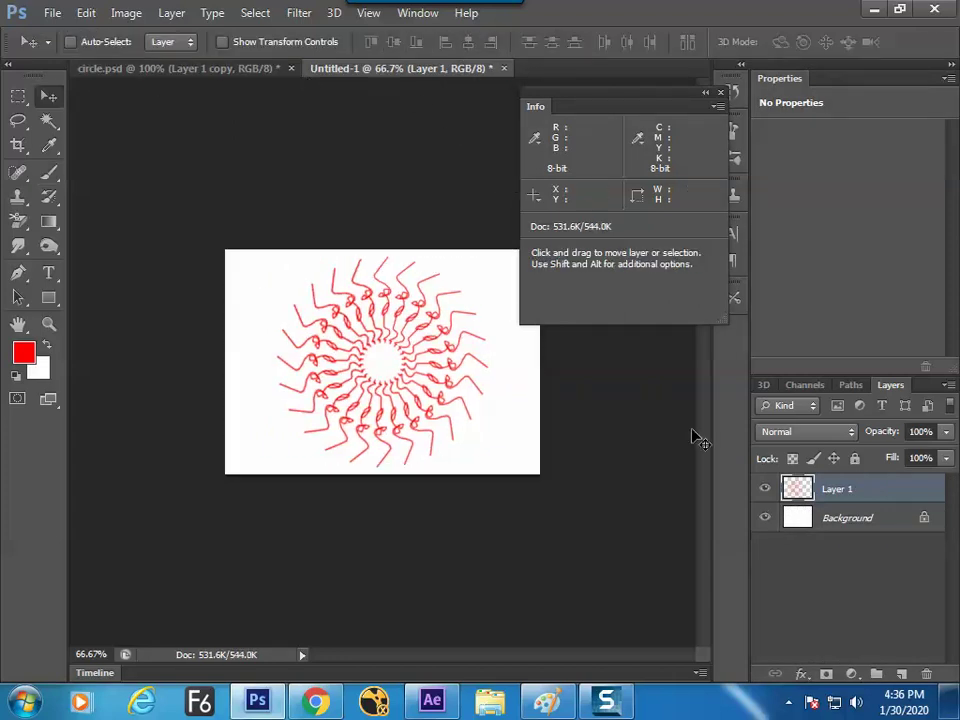
Delete the Background layer and fill the flower's strokes with white while transparent pixels are locked.
click(848, 518)
key(Delete)
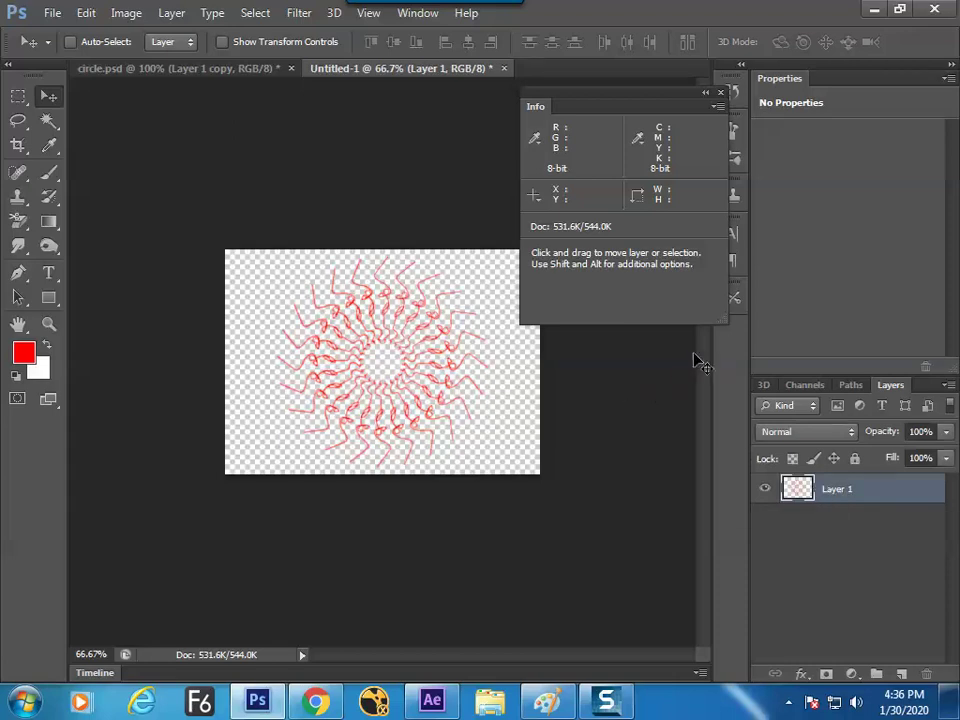
click(792, 458)
key(ctrl+BackSpace)
click(790, 458)
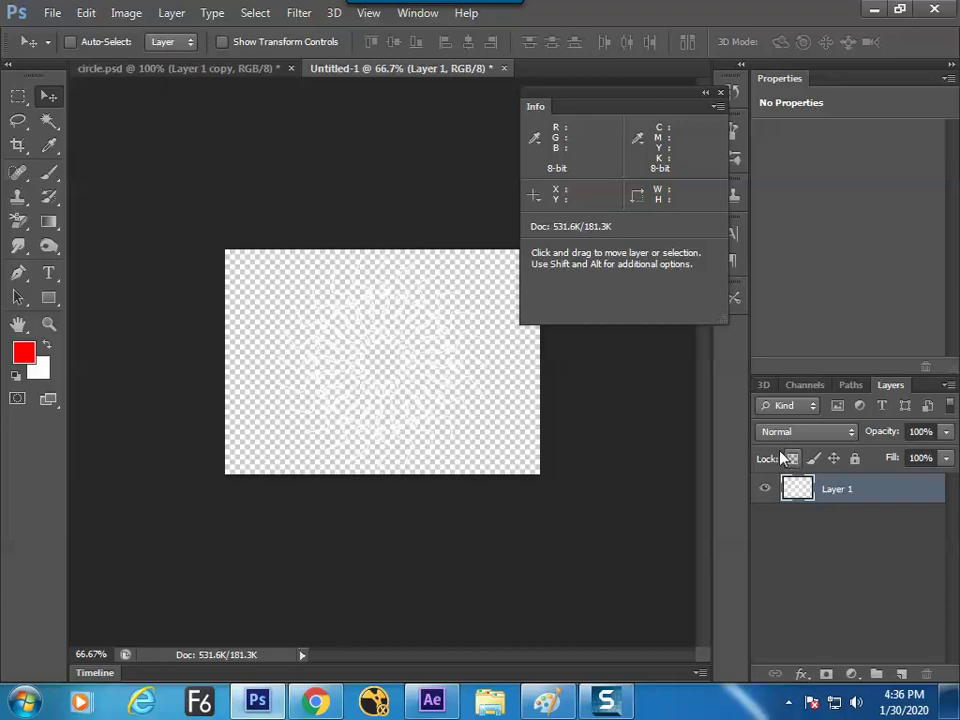
Save the document to the Desktop as a Photoshop file named flower.
key(ctrl+s)
text(flowe)
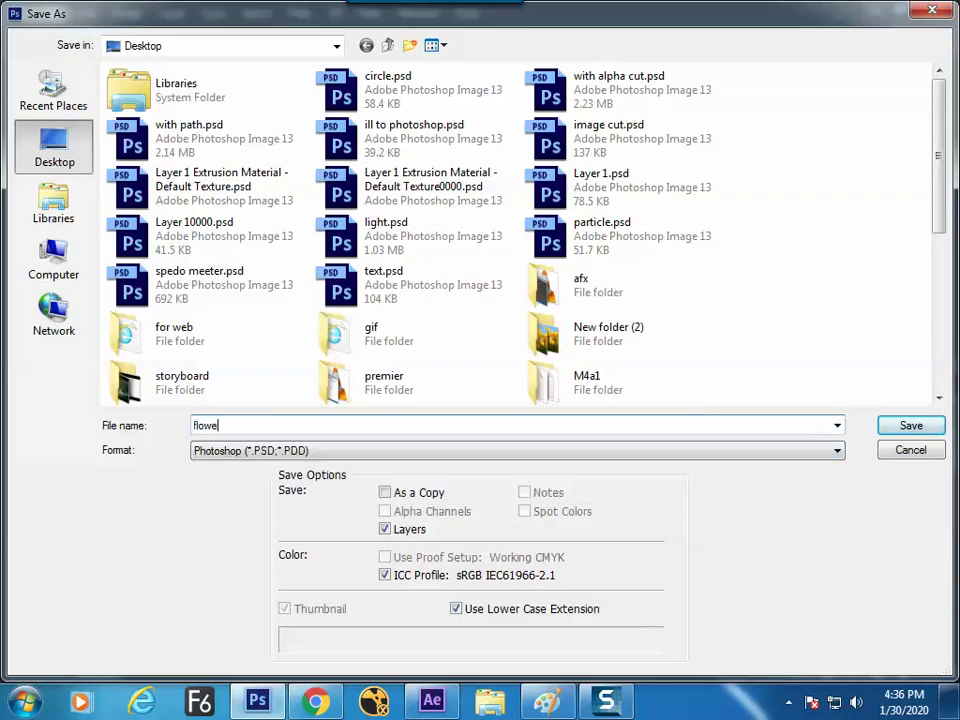
text(r)
key(Return)
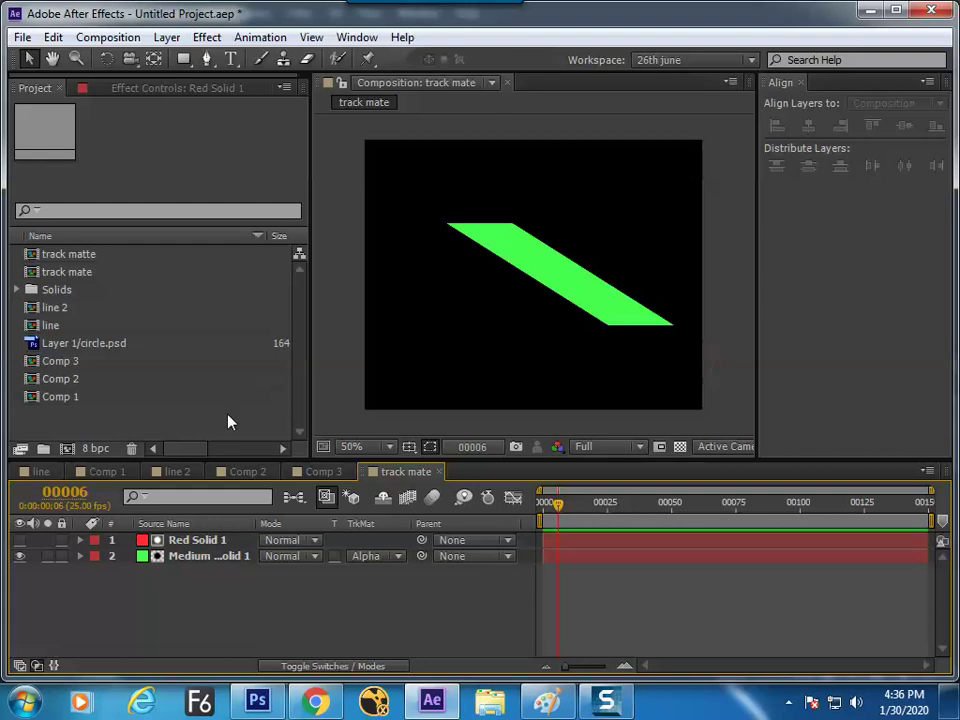
In After Effects, import Layer 1 of flower.psd as footage and create a new composition from it.
double_click(224, 424)
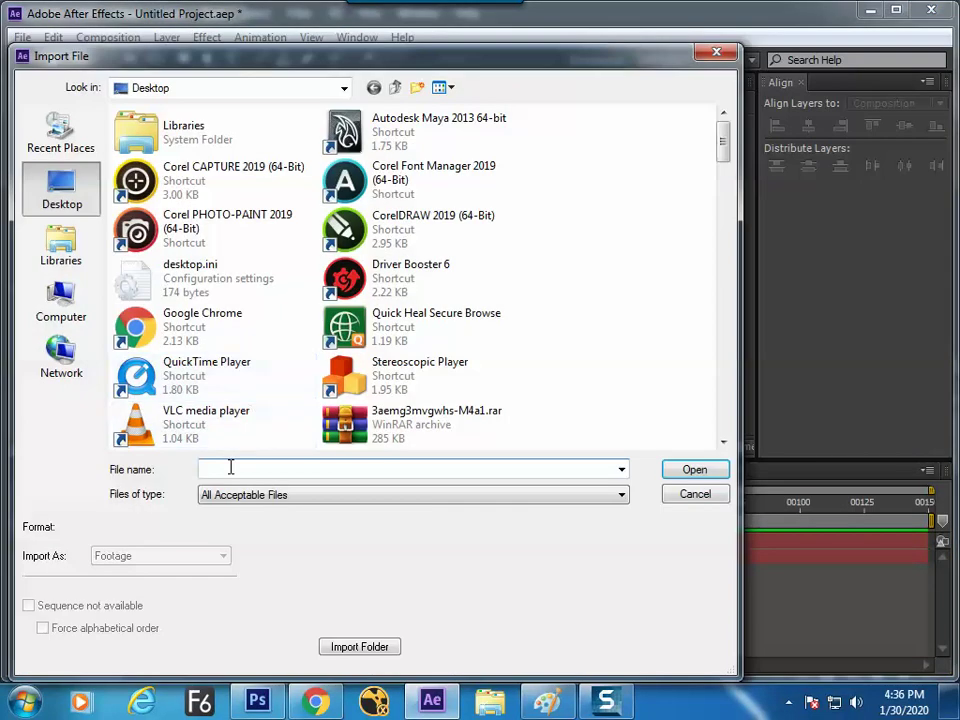
text(flow)
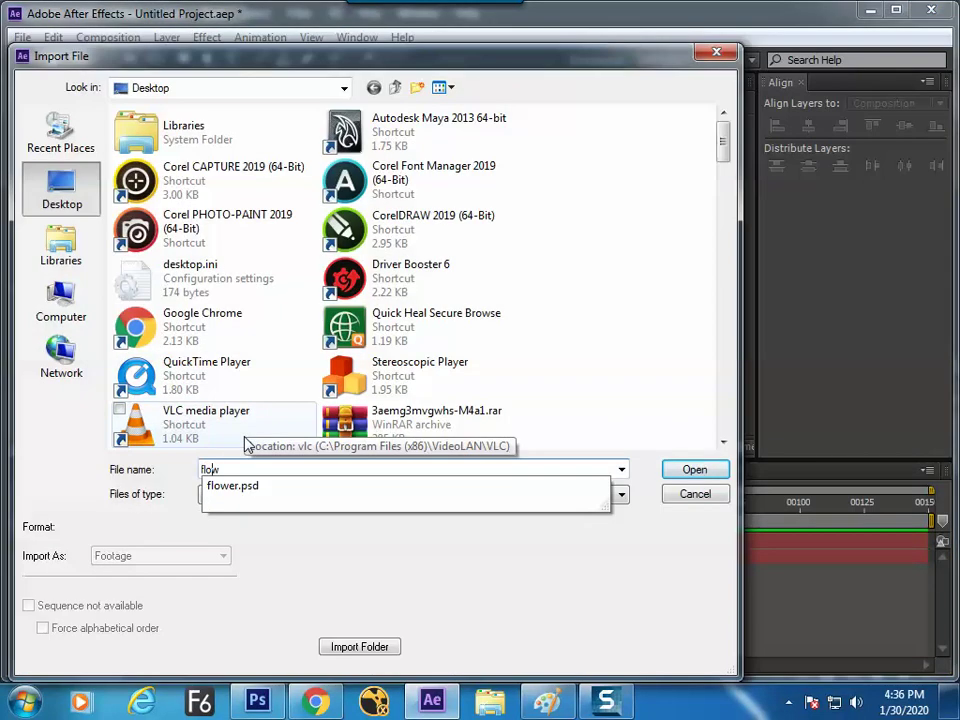
key(Down)
key(Return)
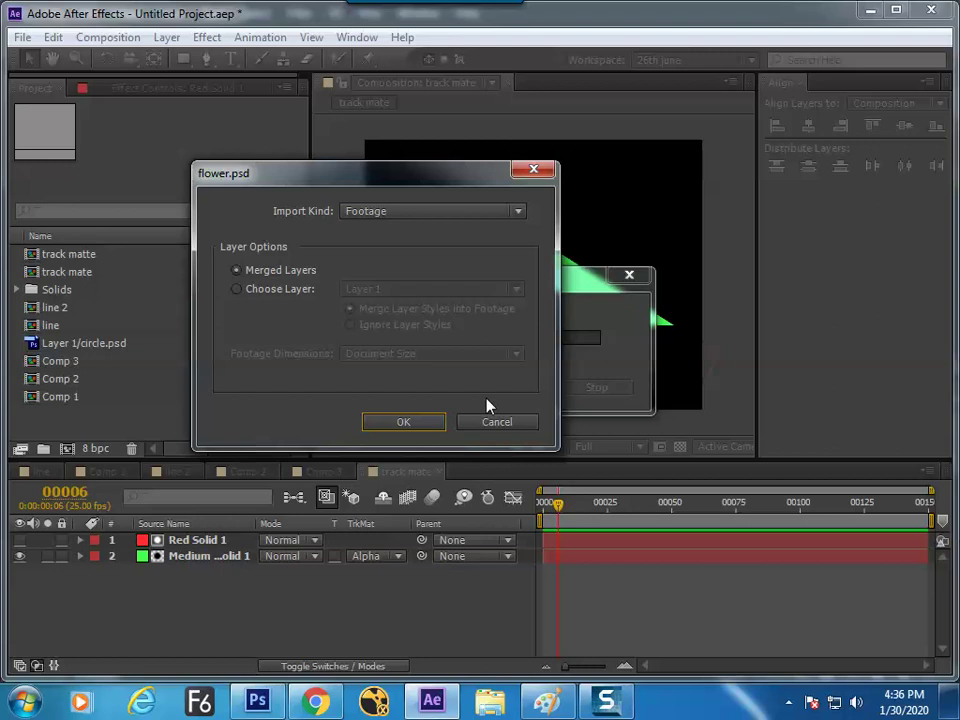
click(290, 290)
click(395, 424)
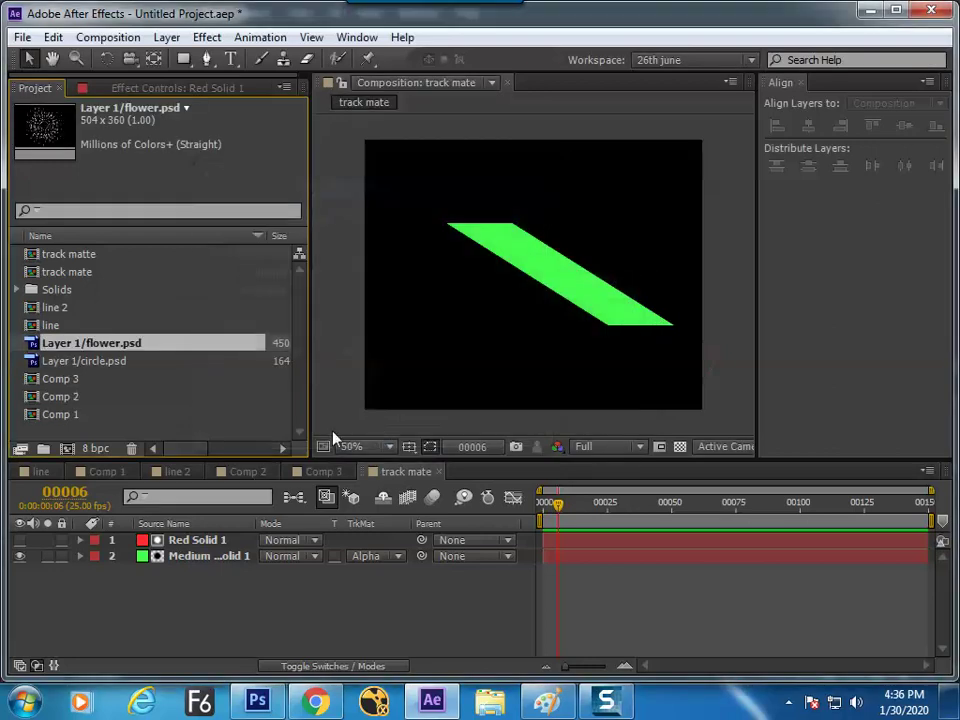
drag(85, 345, 67, 448)
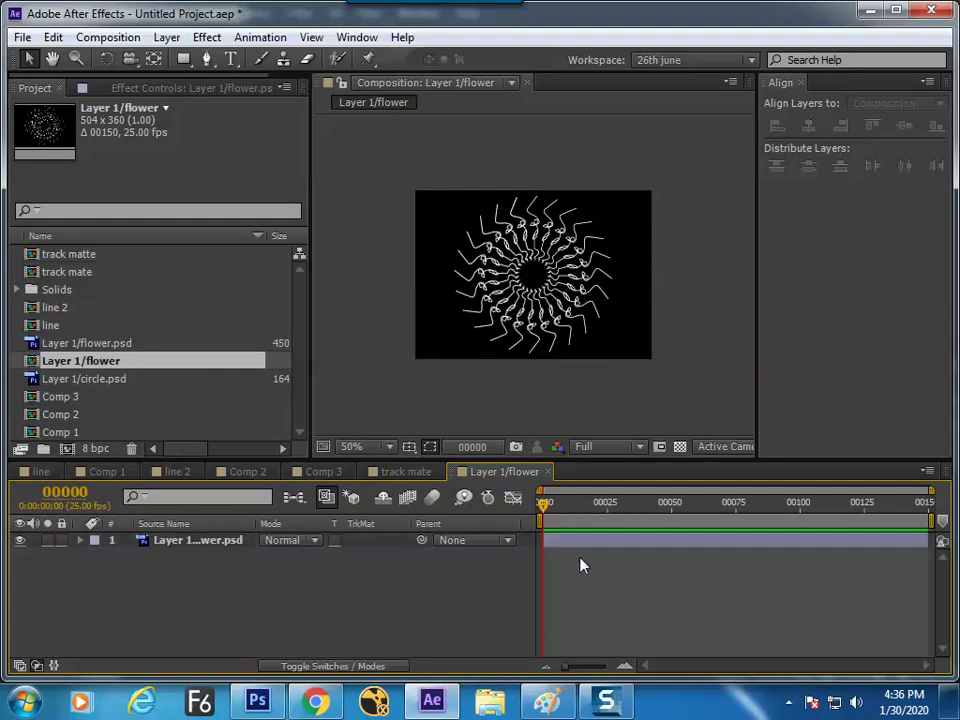
Duplicate the flower layer, flip the copy horizontally over the original to form a symmetrical pattern, and deselect it.
key(ctrl+d)
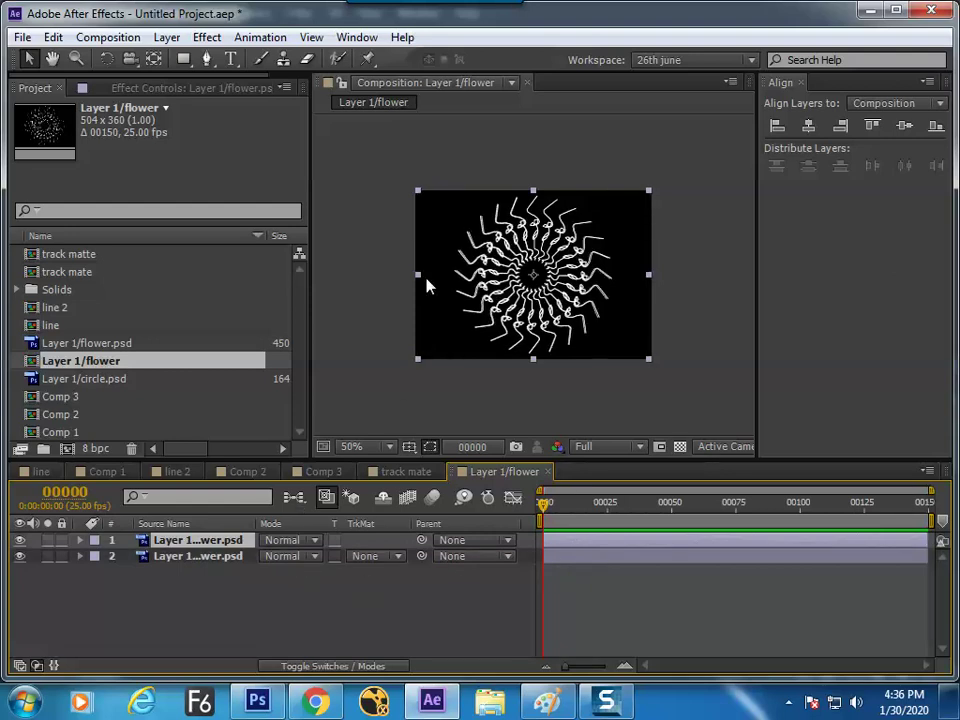
drag(416, 275, 431, 276)
key(ctrl+z)
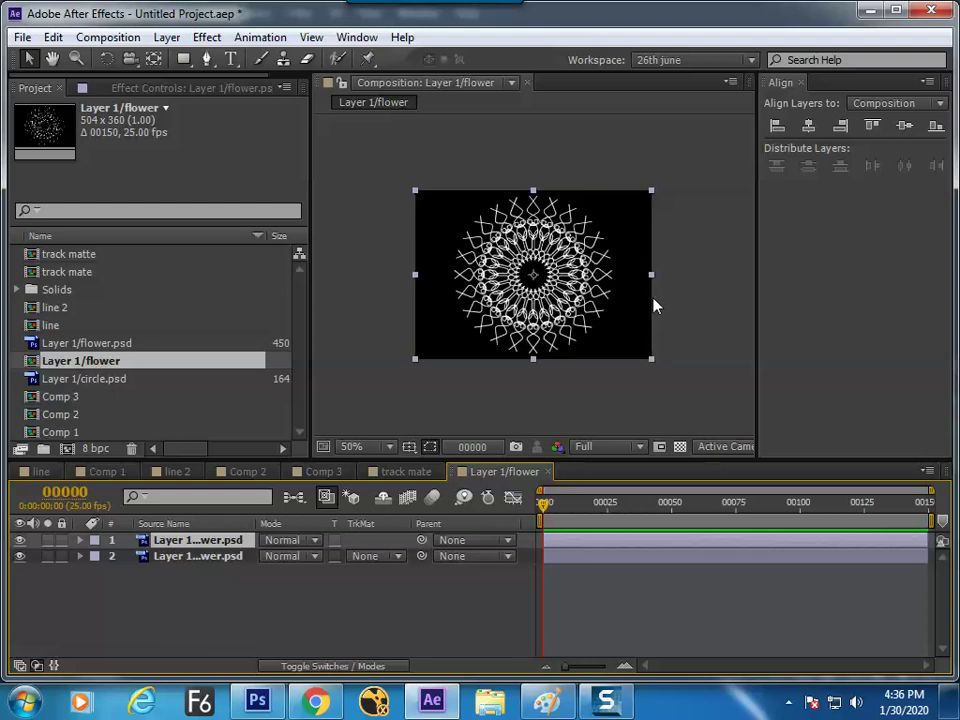
click(386, 596)
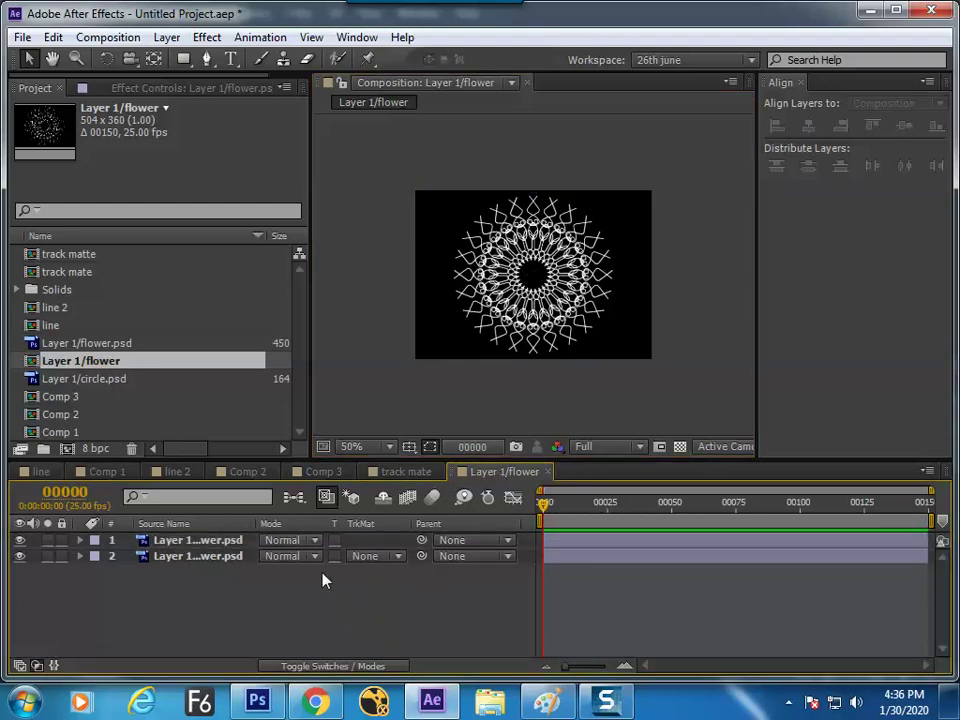
Set the lower flower layer's track matte to Alpha and inspect the matted pattern at enlarged size.
click(369, 556)
click(381, 603)
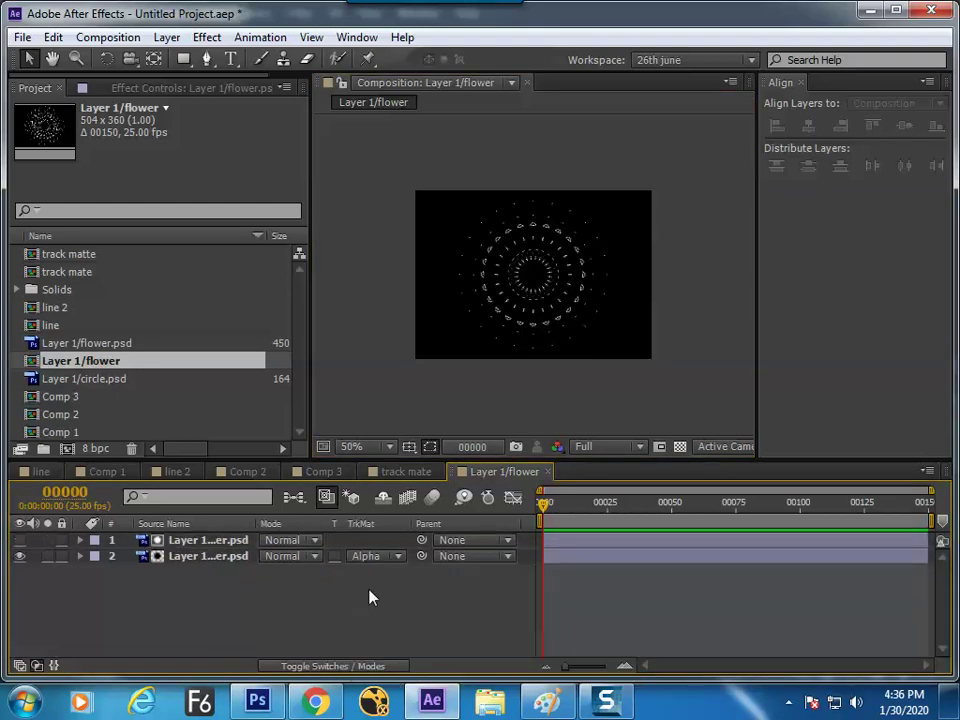
key(grave)
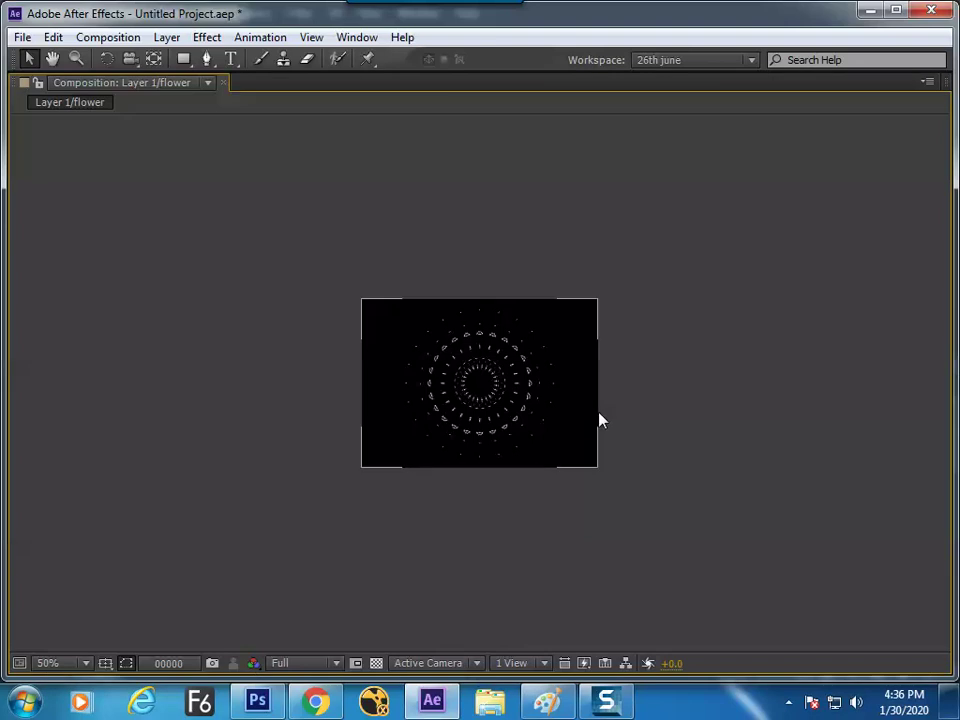
key(slash)
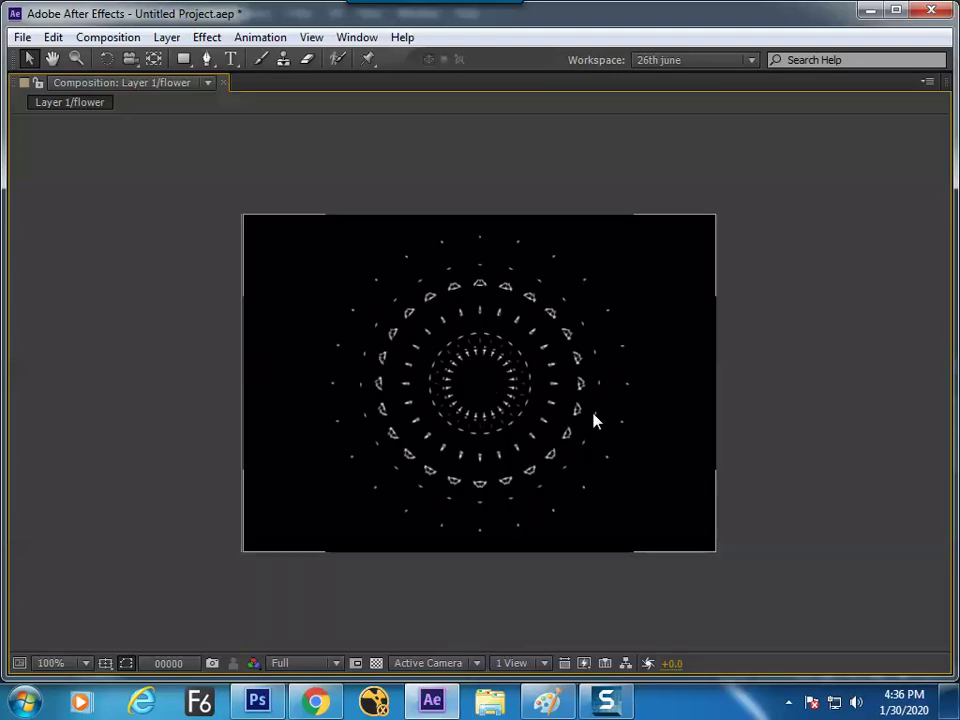
key(period)
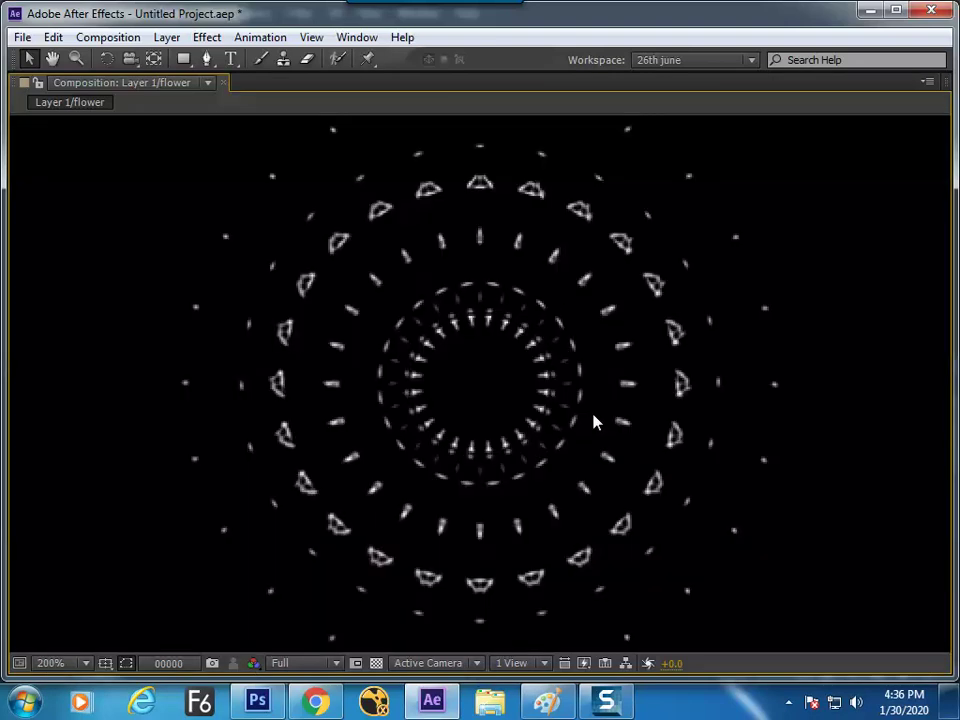
key(comma)
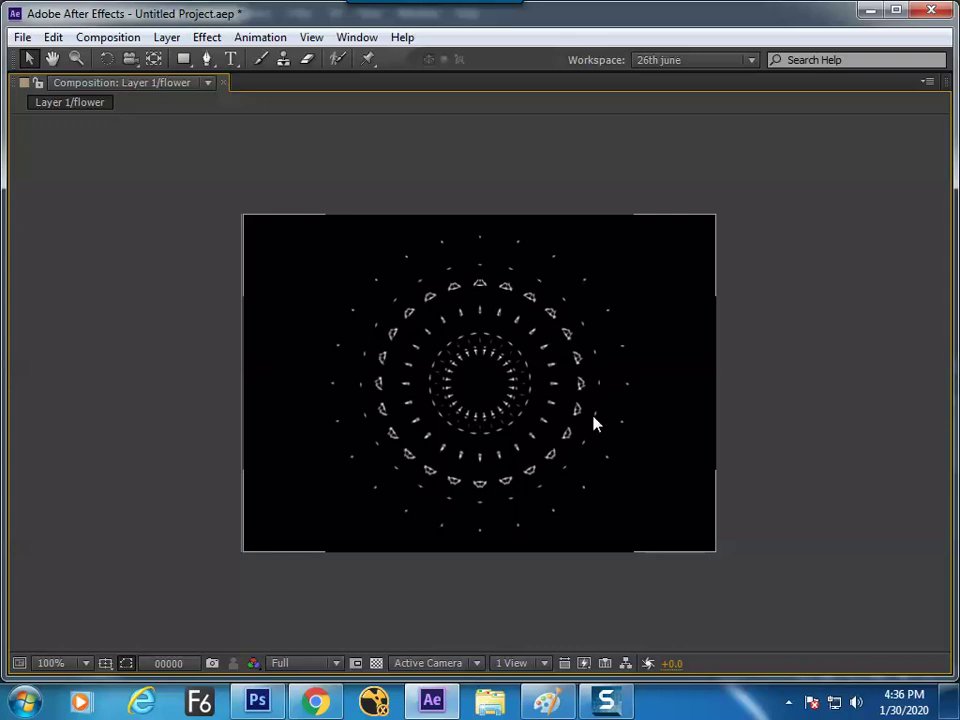
key(grave)
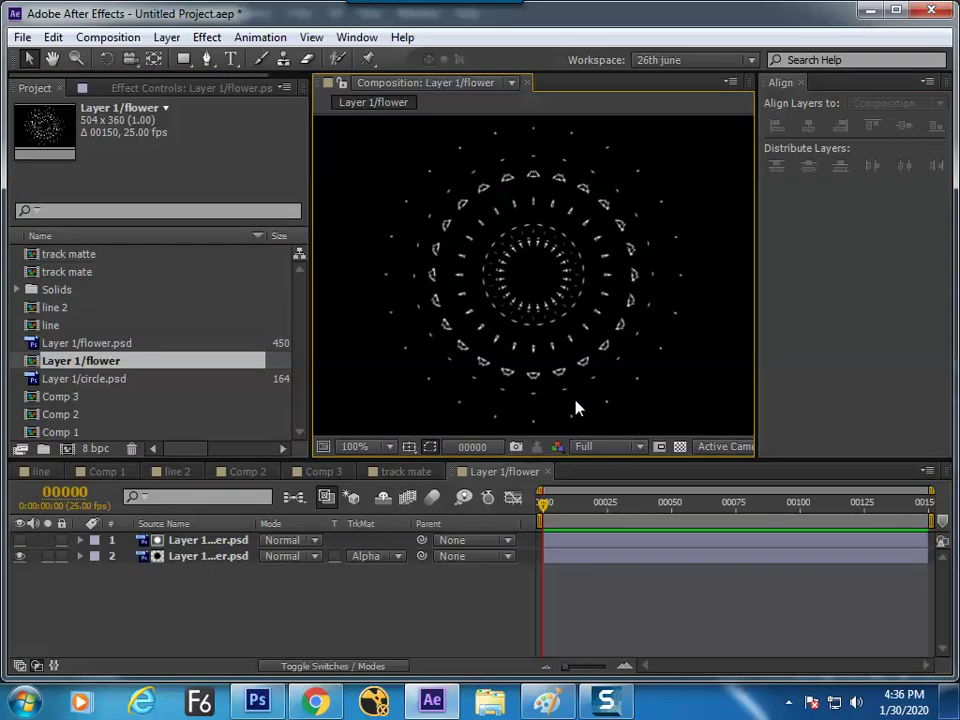
Animate the lower flower layer's rotation from 0 at the first frame to 5 full revolutions at the last frame.
click(562, 563)
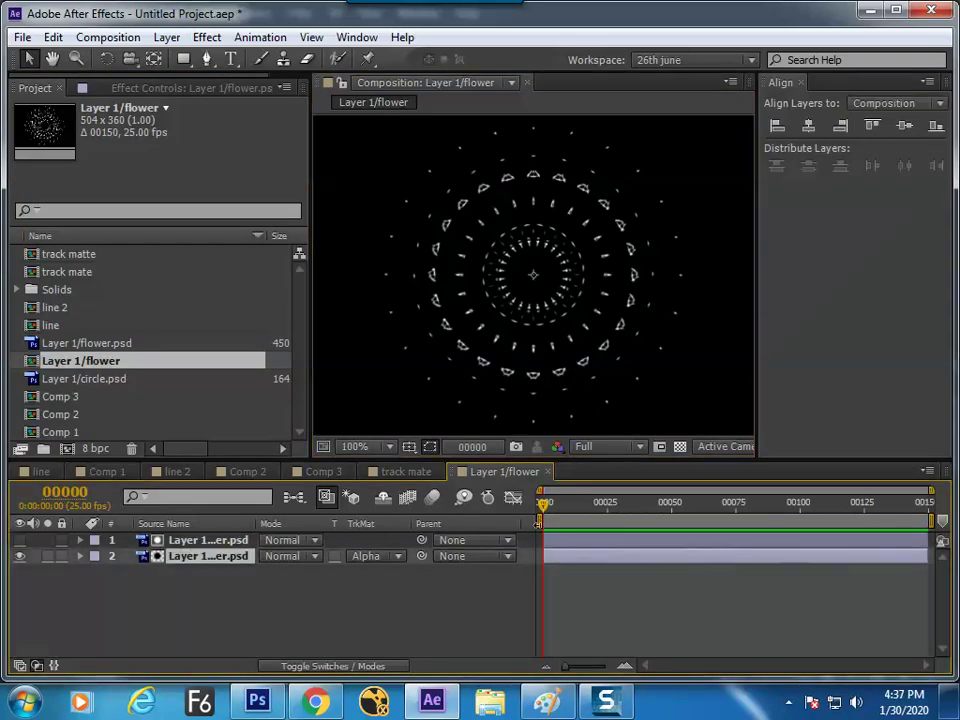
key(r)
key(alt+shift+r)
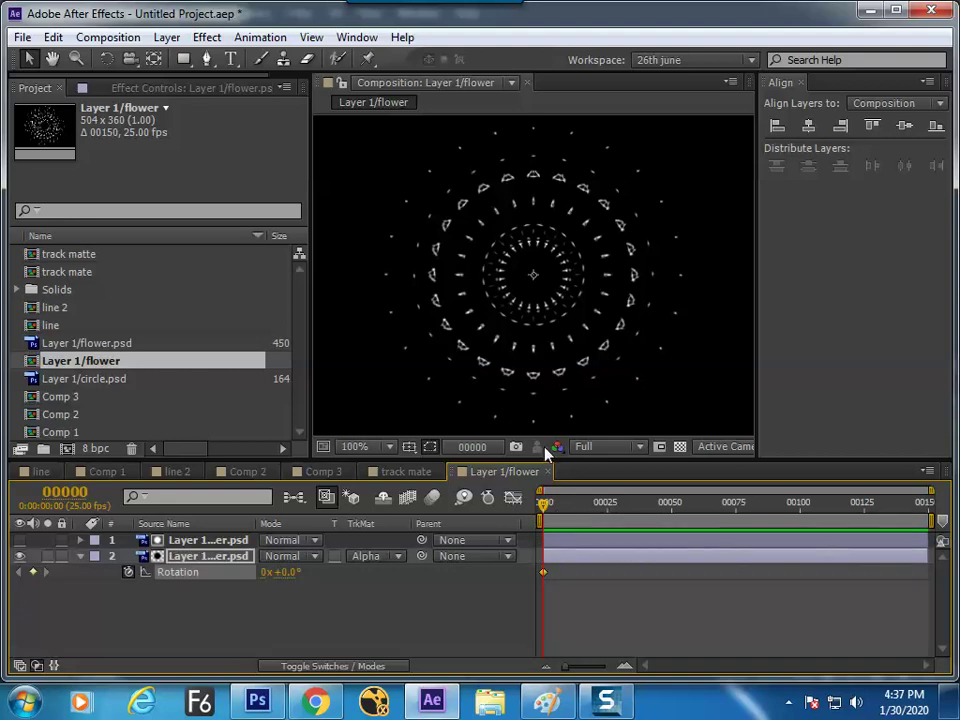
key(End)
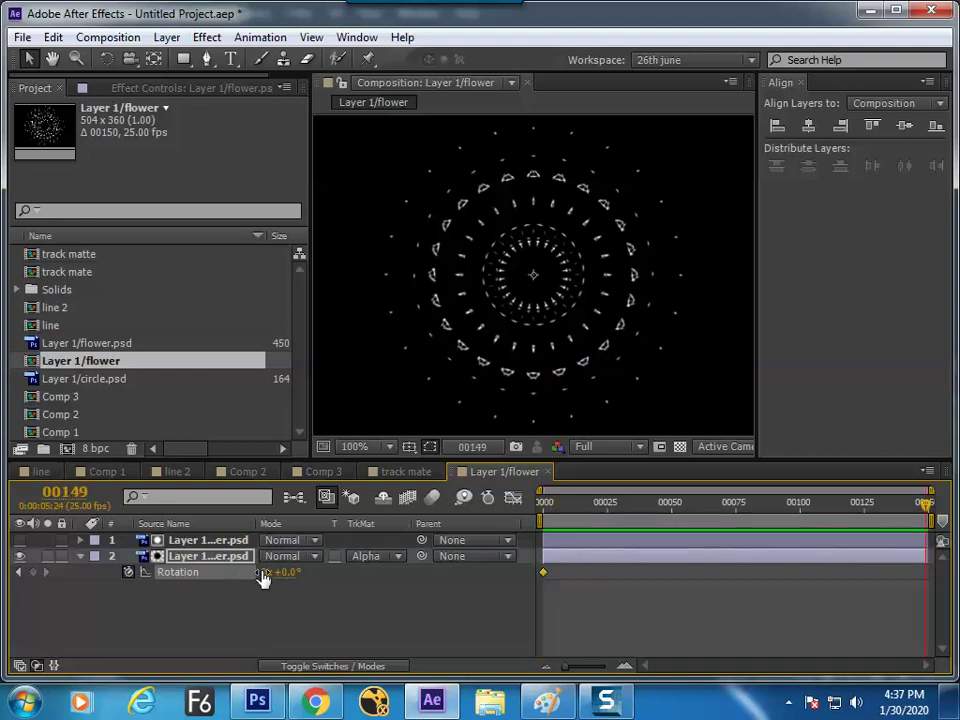
double_click(225, 540)
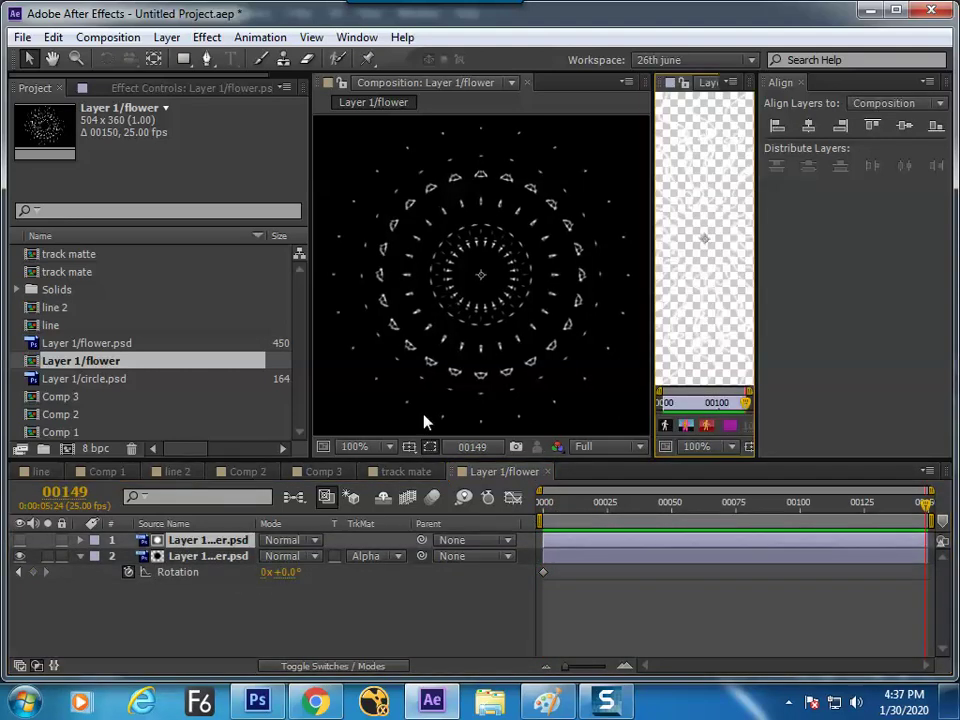
click(265, 572)
text(5)
key(Return)
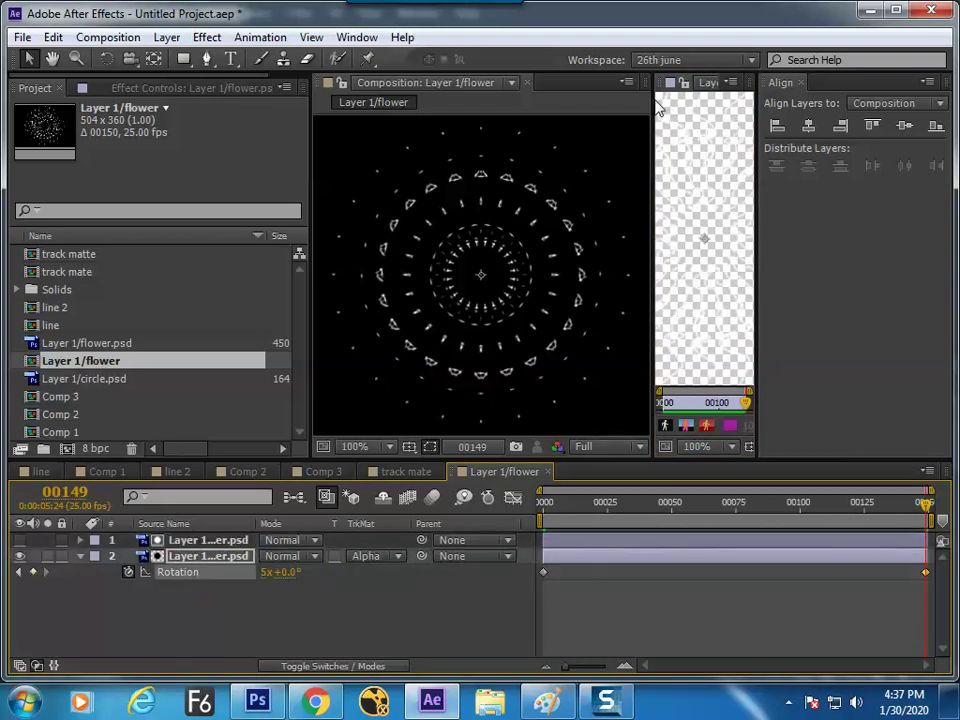
Close the flower's Layer panel beside the composition view.
drag(659, 108, 602, 108)
click(733, 85)
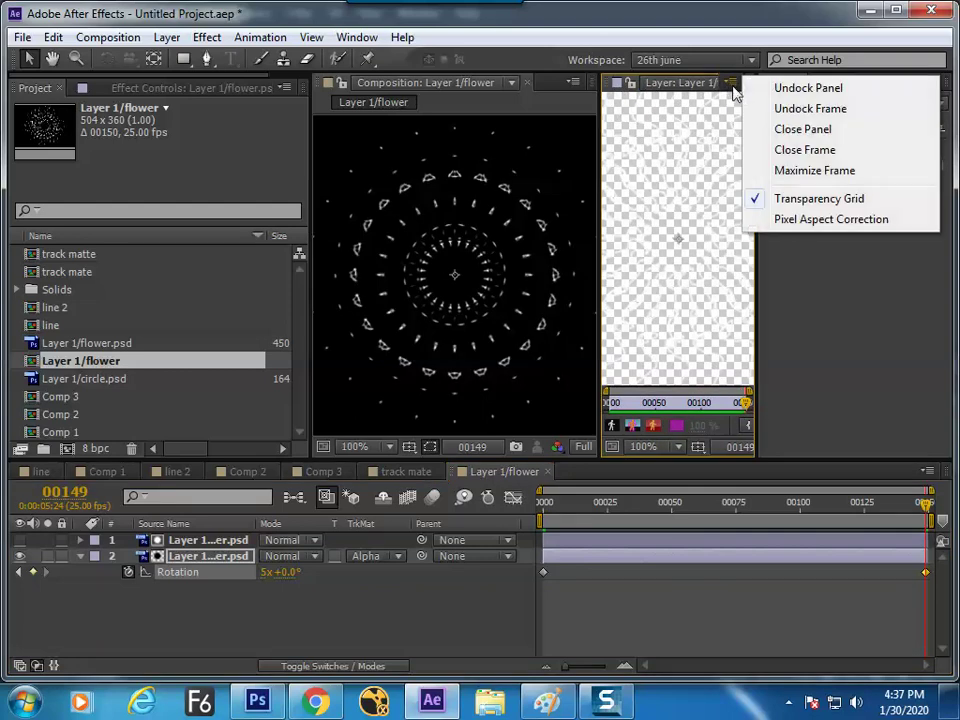
click(797, 131)
Preview the rotating matted flower pattern enlarged across the whole screen, and return to the normal workspace.
key(grave)
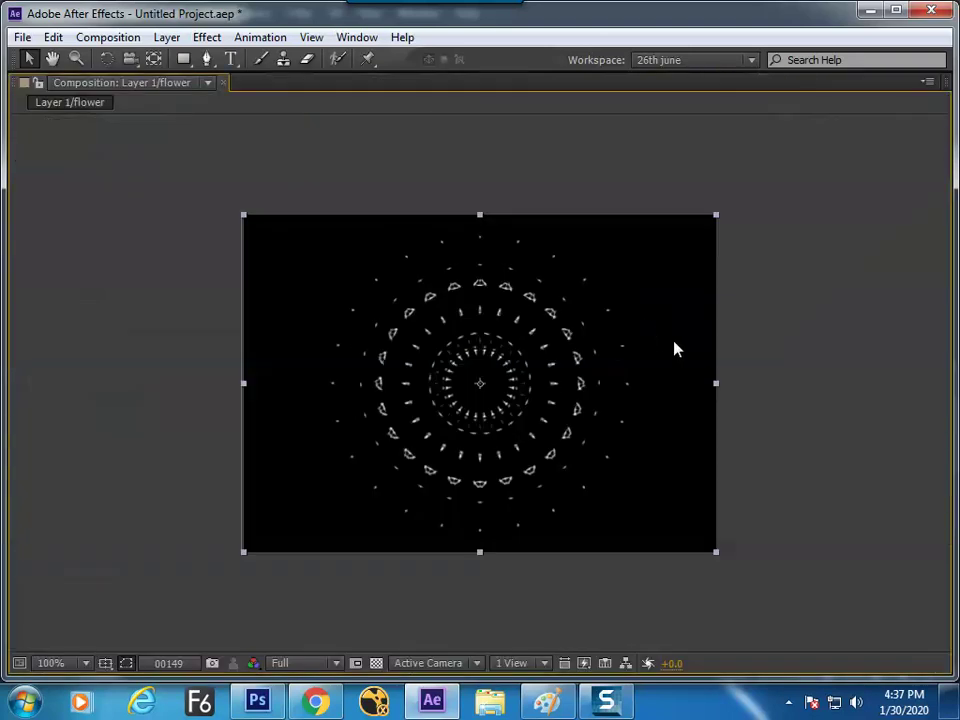
key(ctrl+backslash)
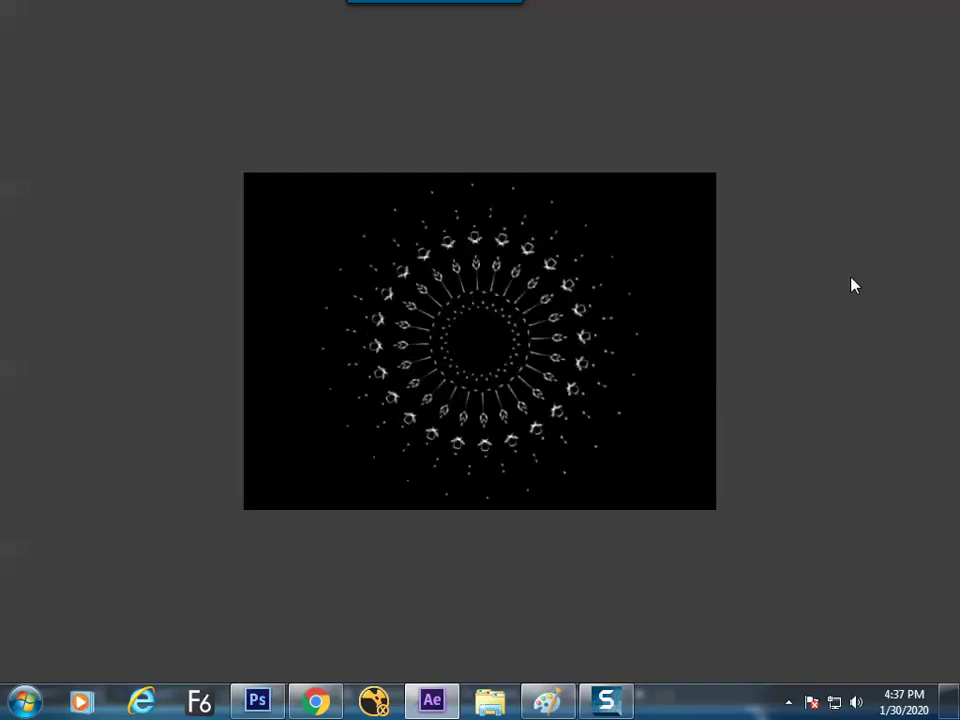
key(alt+Return)
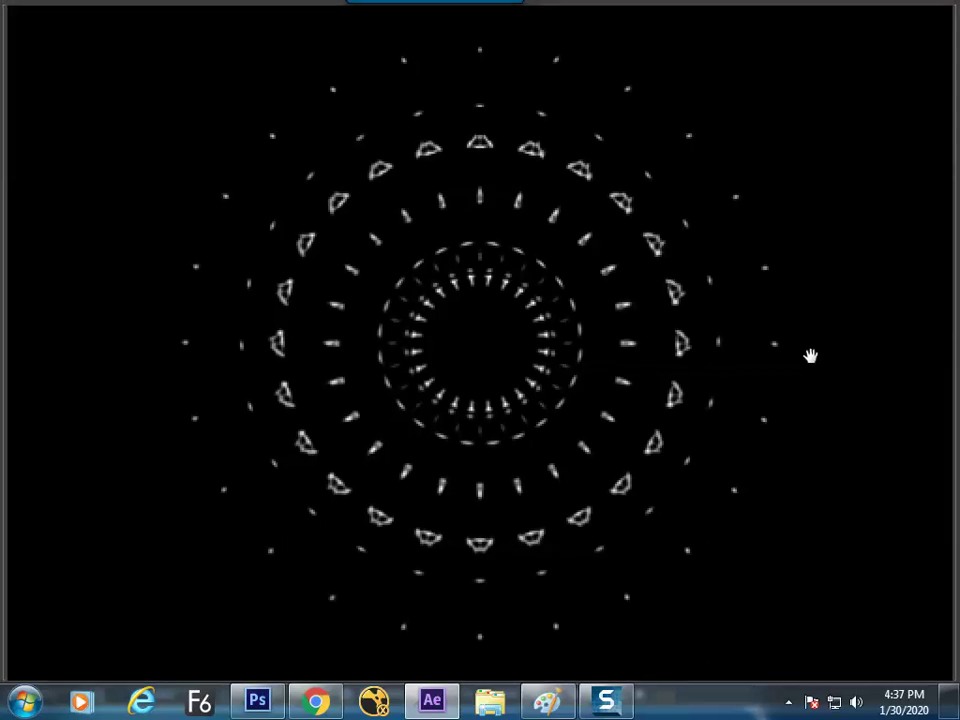
key(Escape)
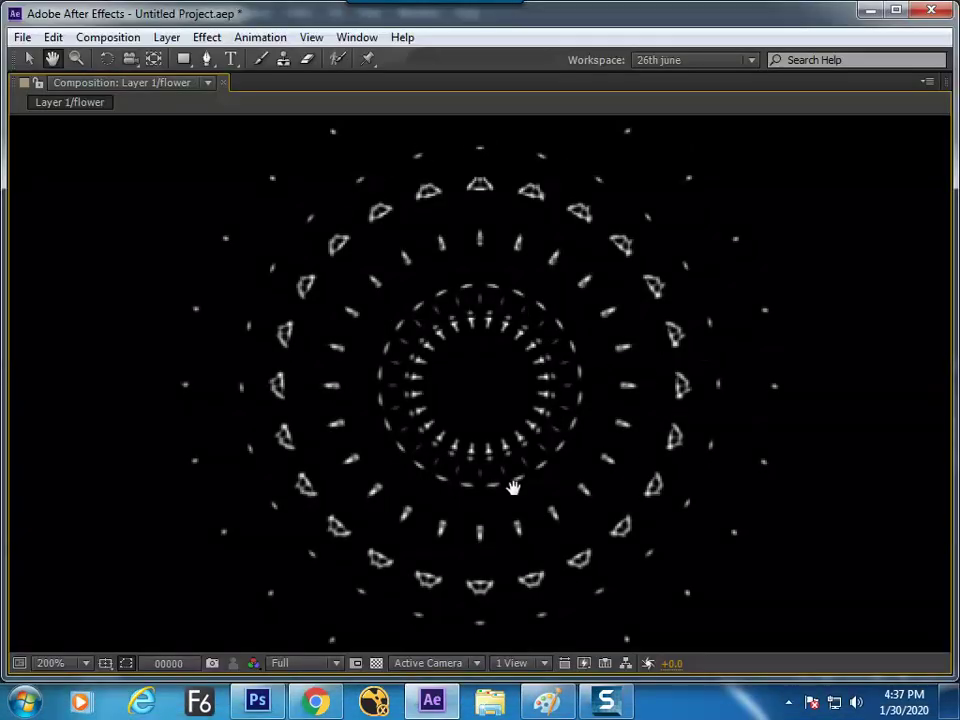
key(grave)
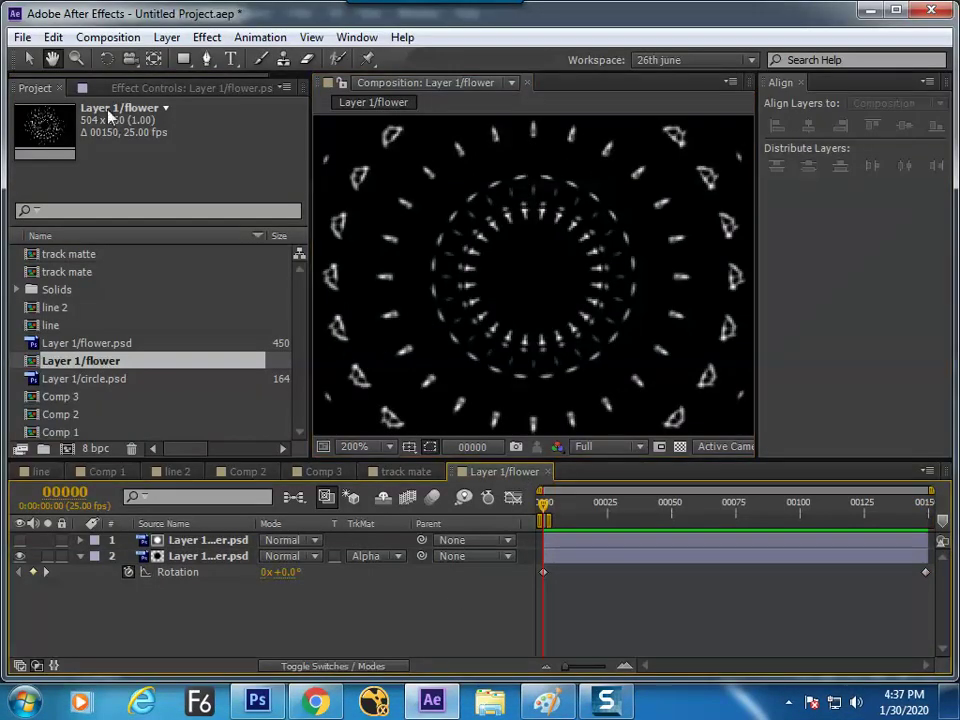
key(grave)
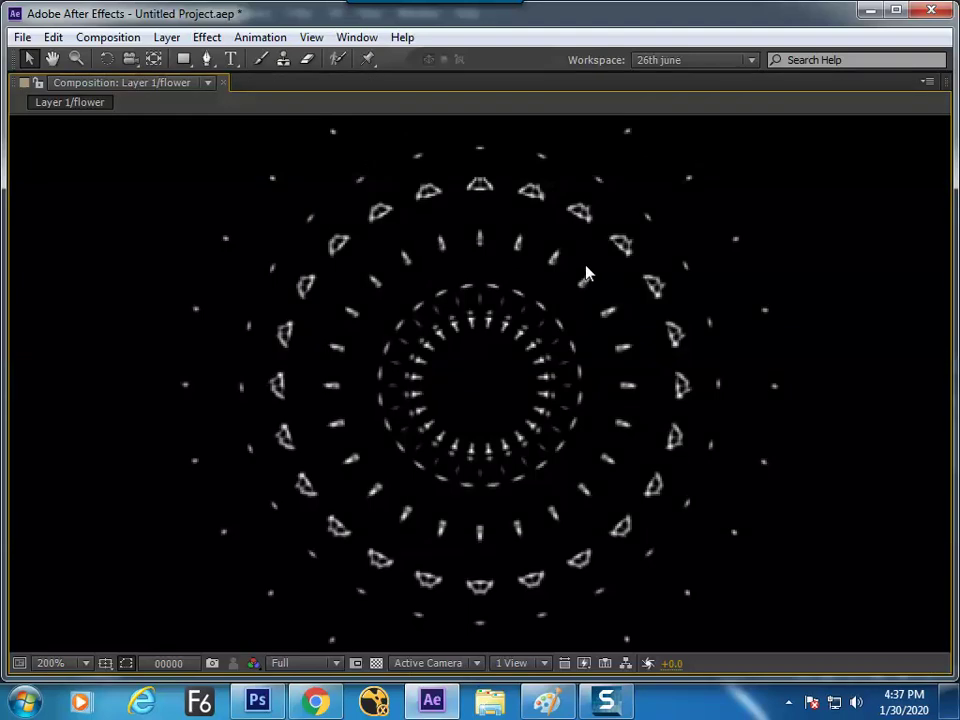
key(KP_0)
key(Escape)
key(grave)
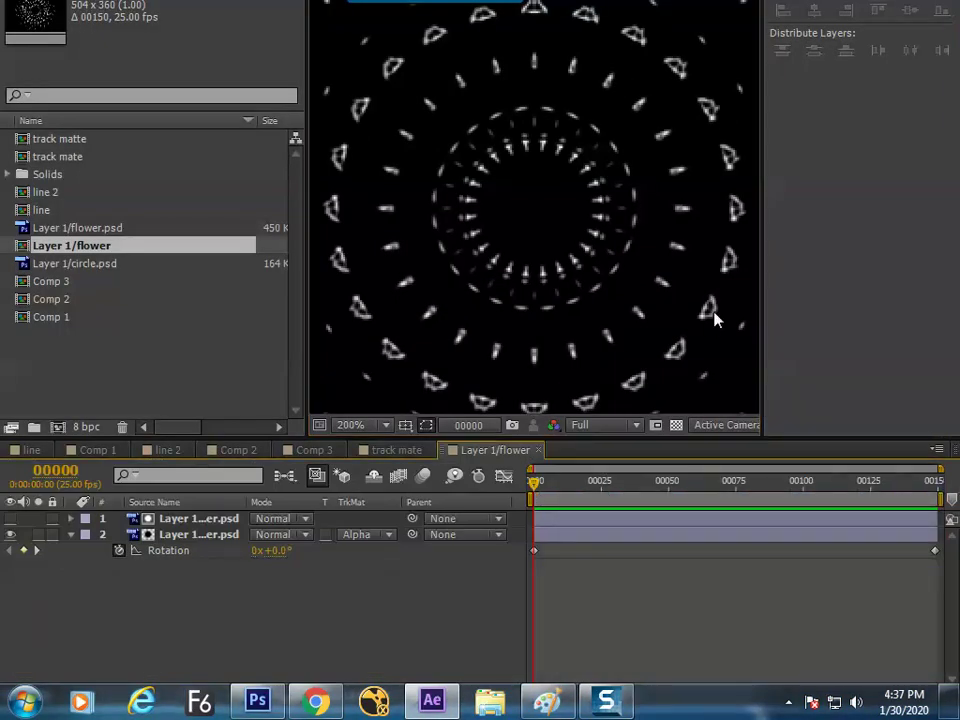
key(grave)
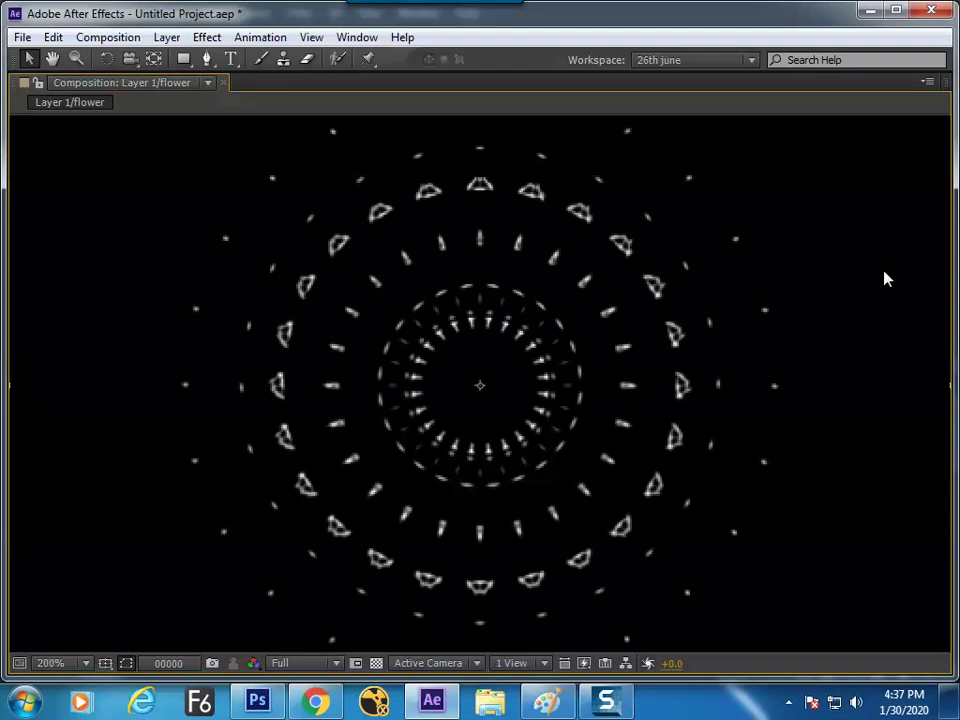
key(ctrl+backslash)
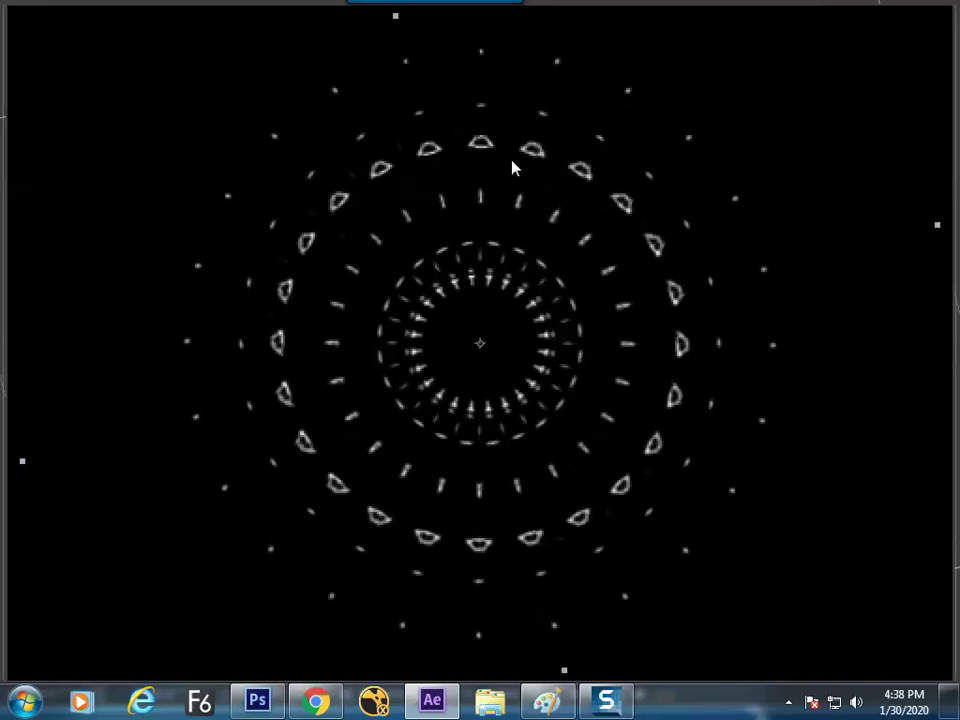
key(space)
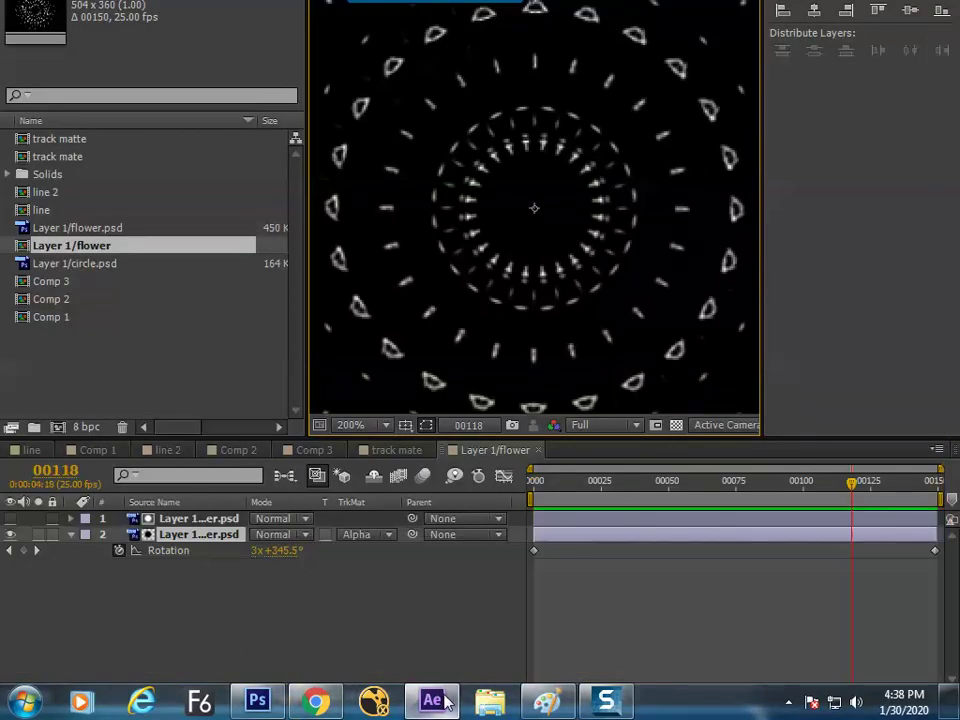
mouse_move(445, 703)
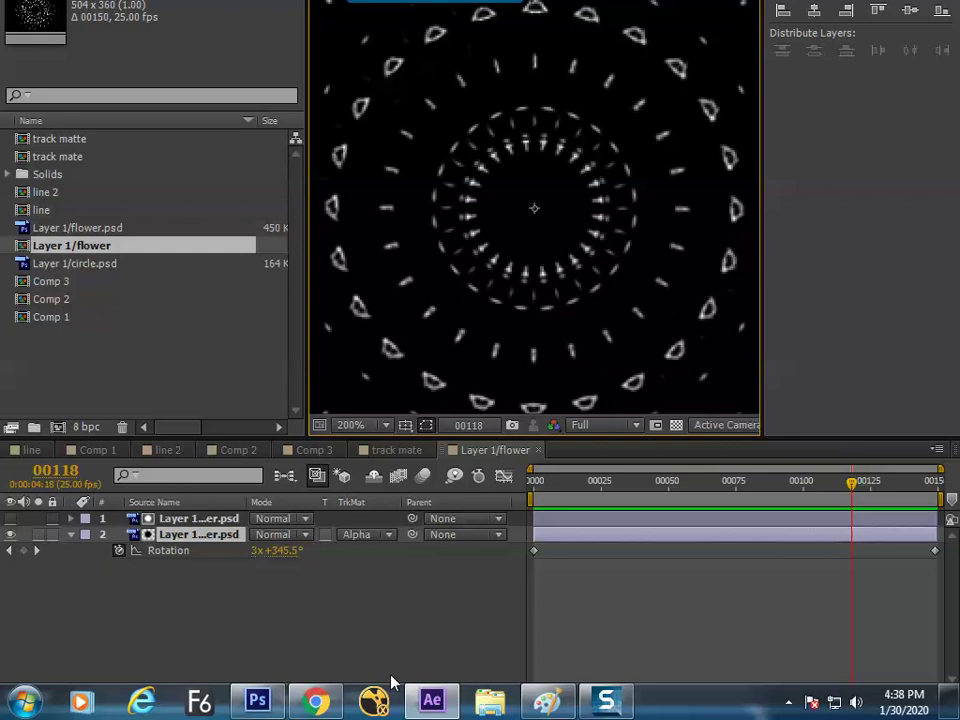
In Photoshop, lock Layer 1's transparent pixels, recolor the flower with a radial rainbow gradient from its center outward, and save the file.
click(257, 702)
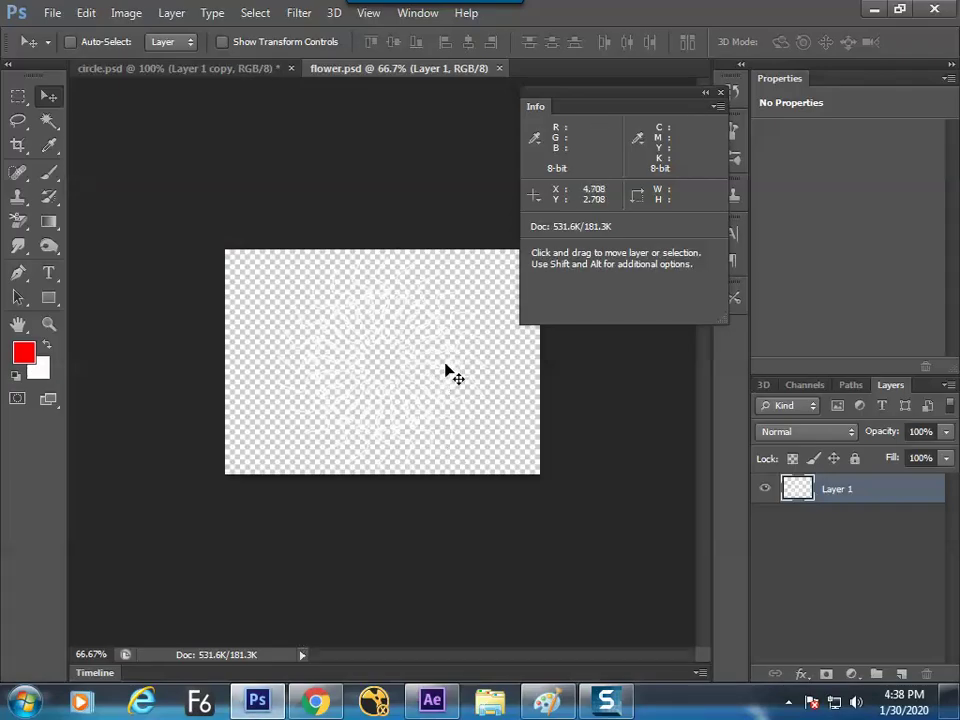
click(48, 221)
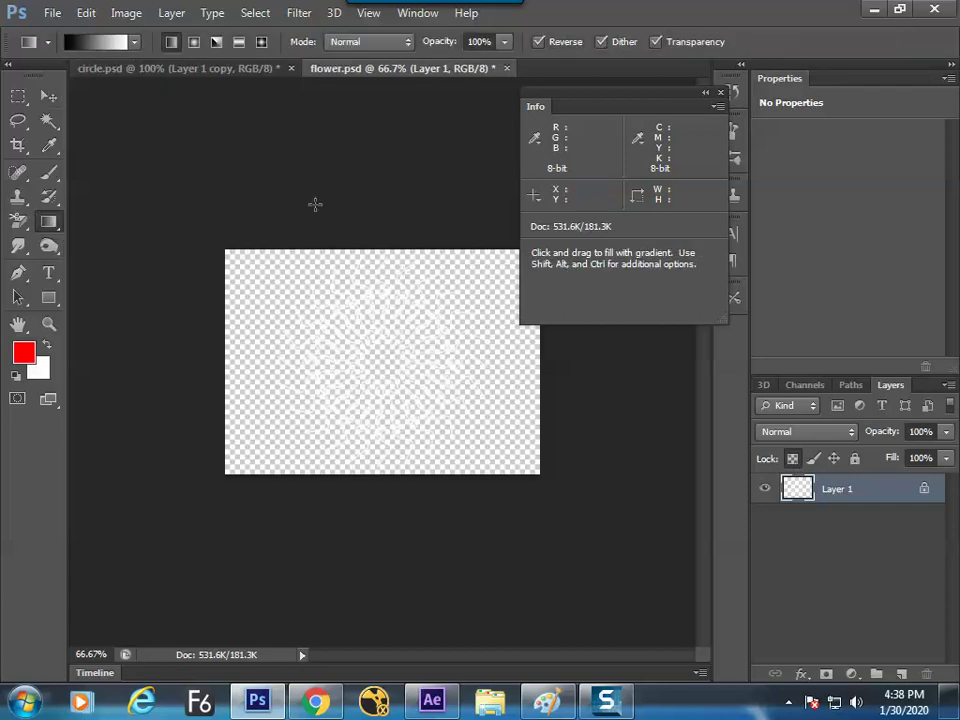
right_click(440, 307)
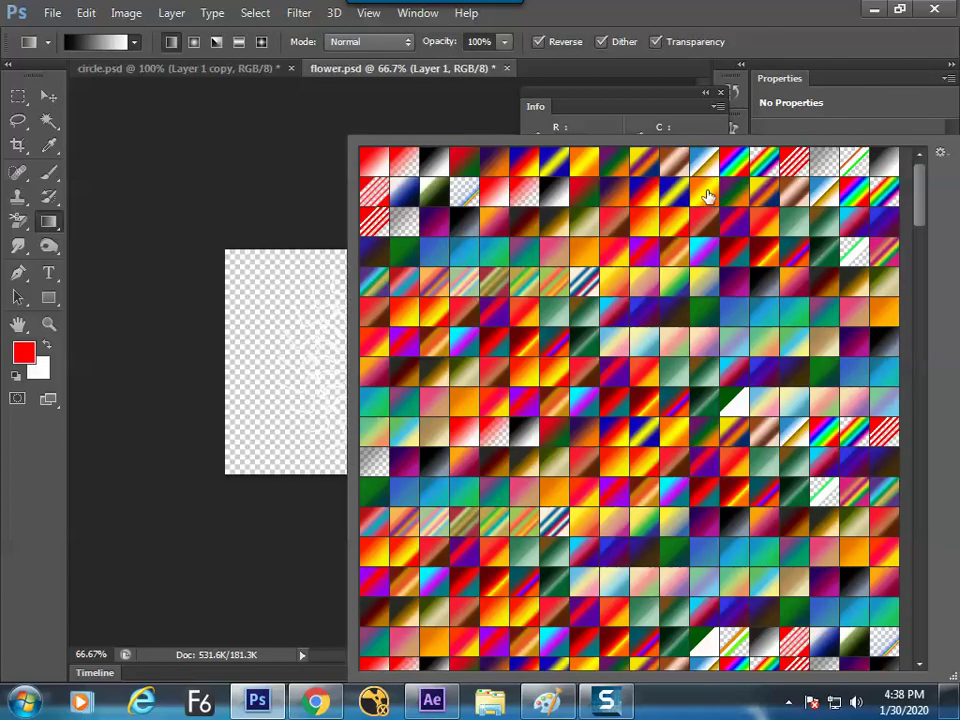
click(760, 166)
click(325, 367)
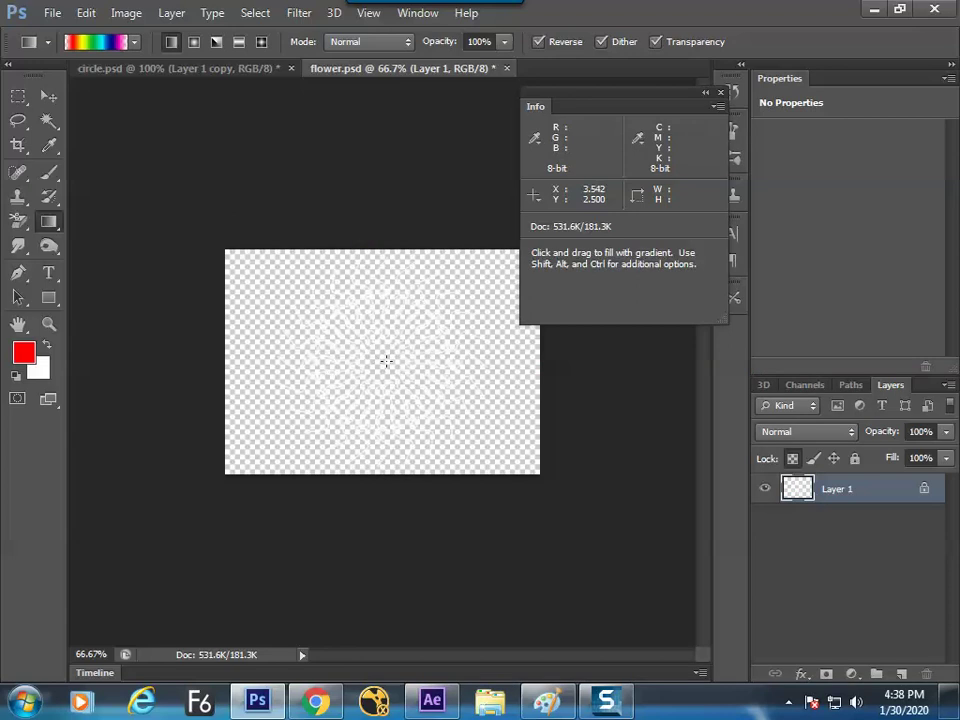
drag(387, 364, 555, 435)
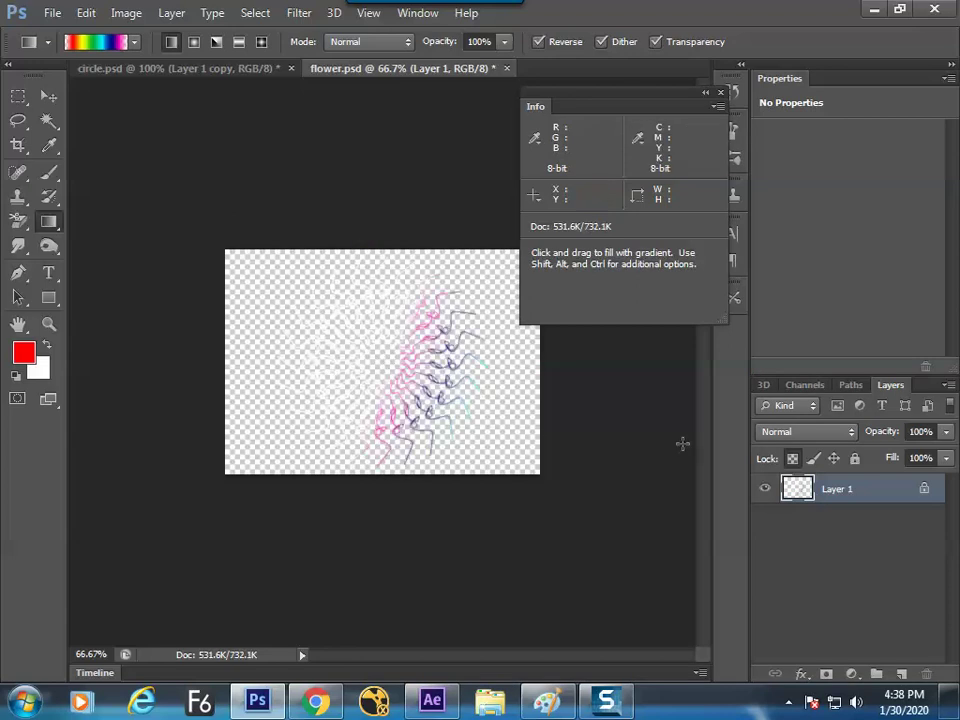
key(ctrl+z)
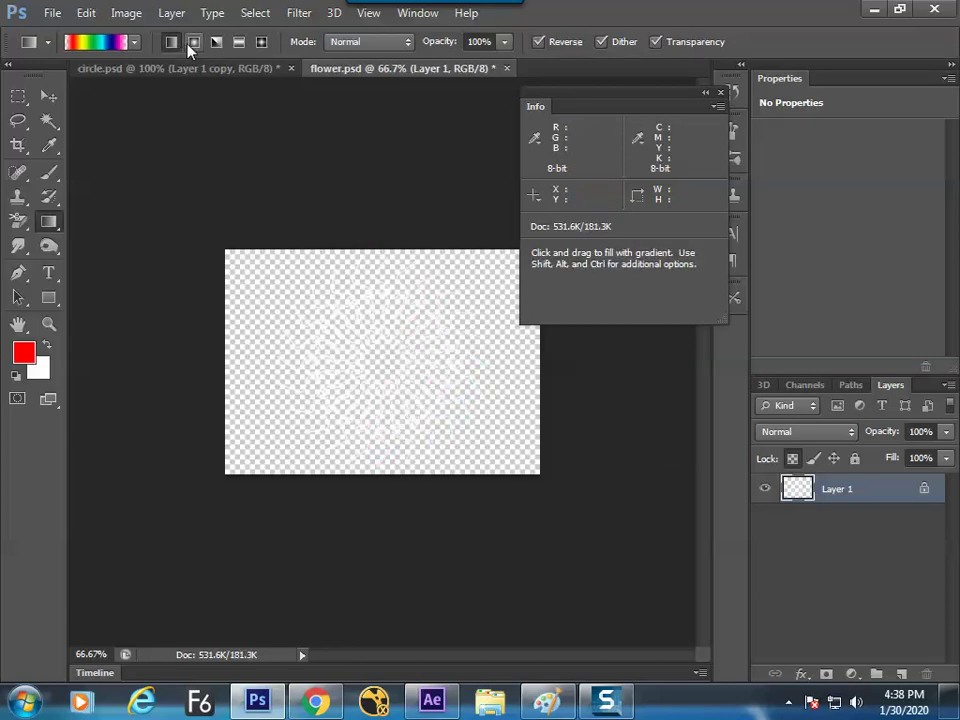
drag(384, 357, 285, 297)
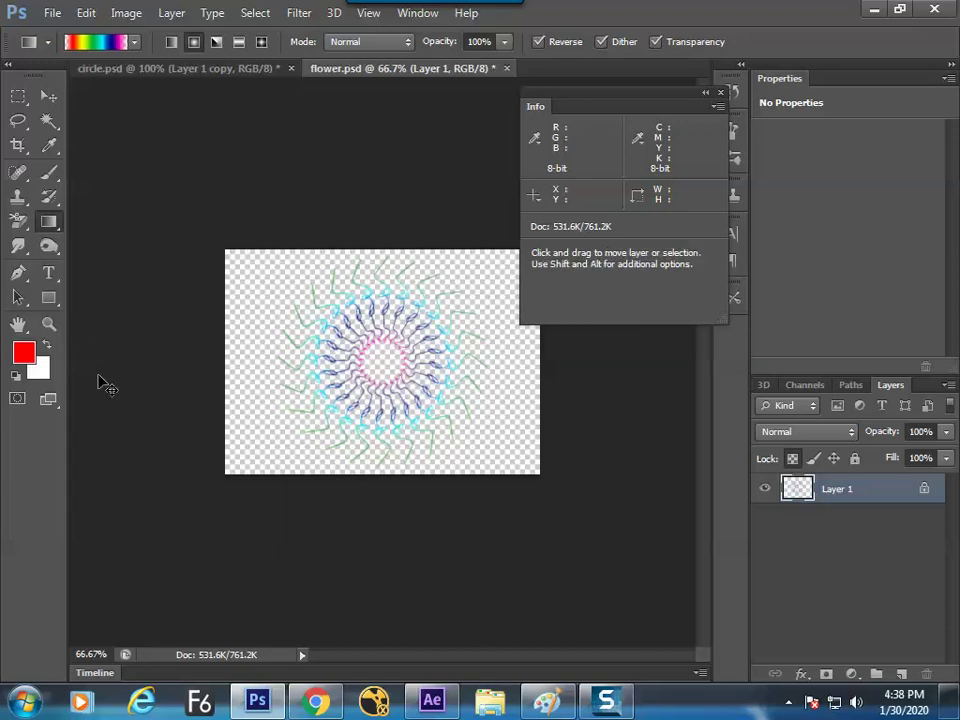
Back in After Effects, reload the Layer 1/flower.psd footage and preview the recolored rotating pattern full screen.
key(alt+Tab)
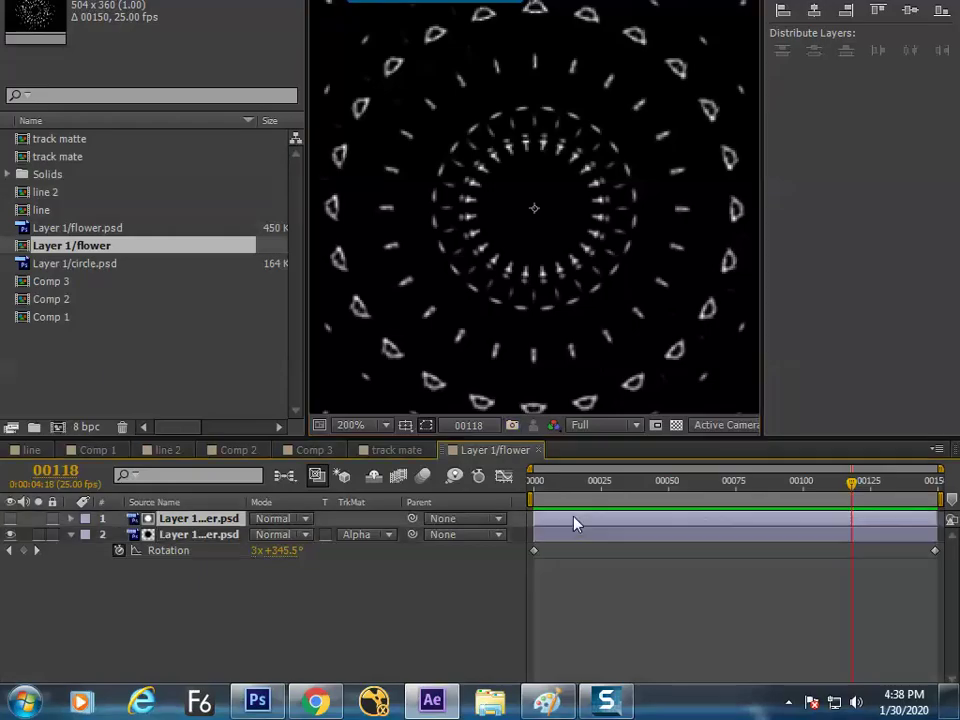
click(115, 228)
right_click(113, 230)
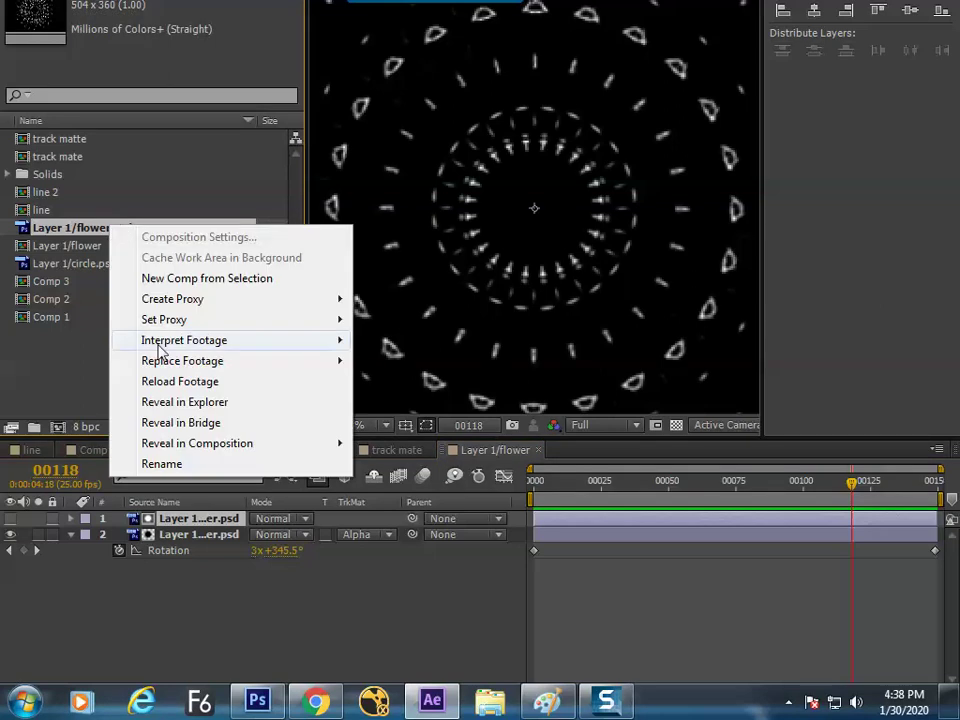
click(176, 382)
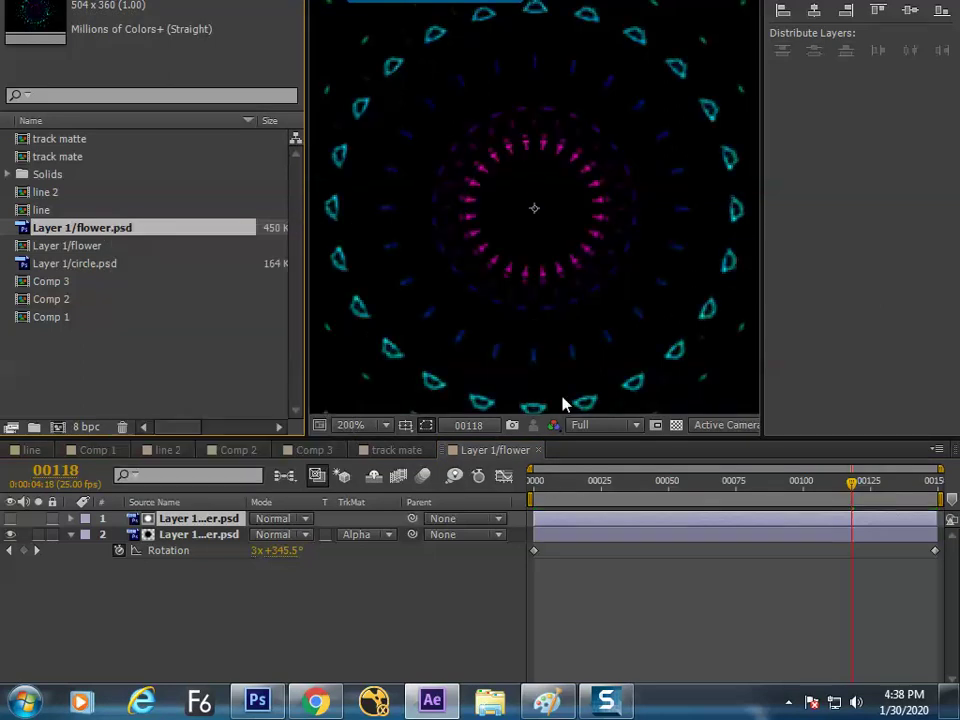
key(grave)
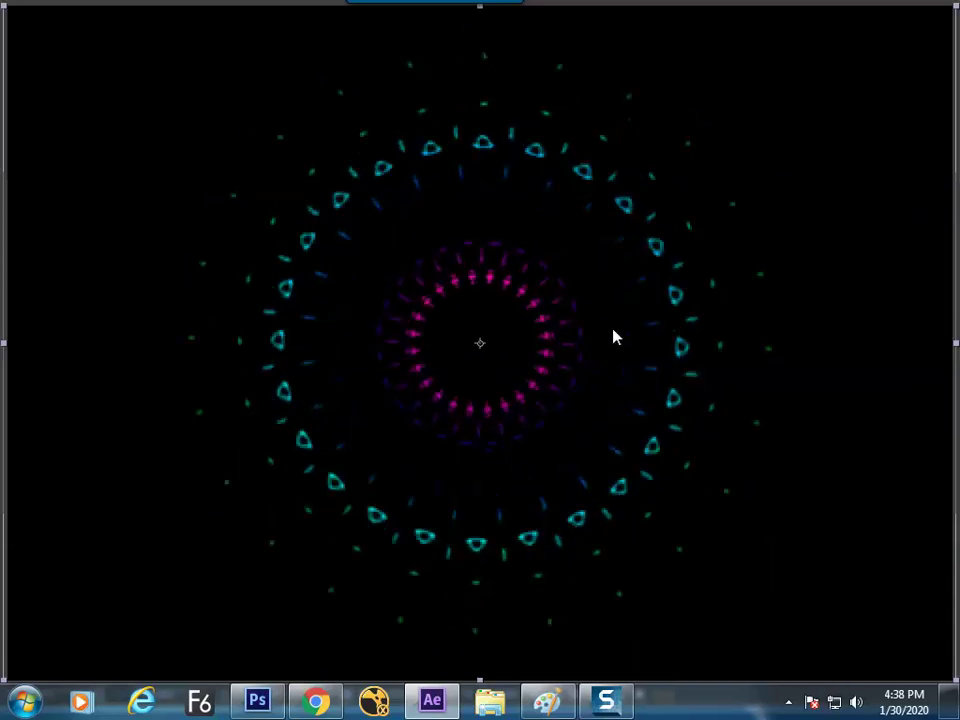
key(Escape)
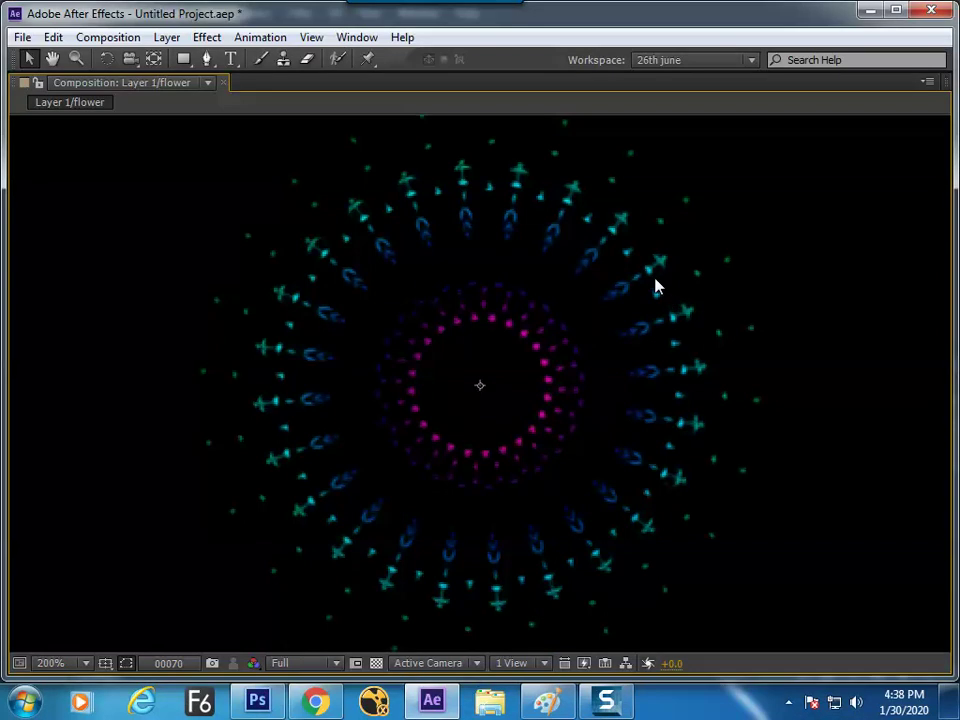
Leave the enlarged view, then scrub through the timeline and play the flower pattern's rotation from the first frame.
key(comma)
key(grave)
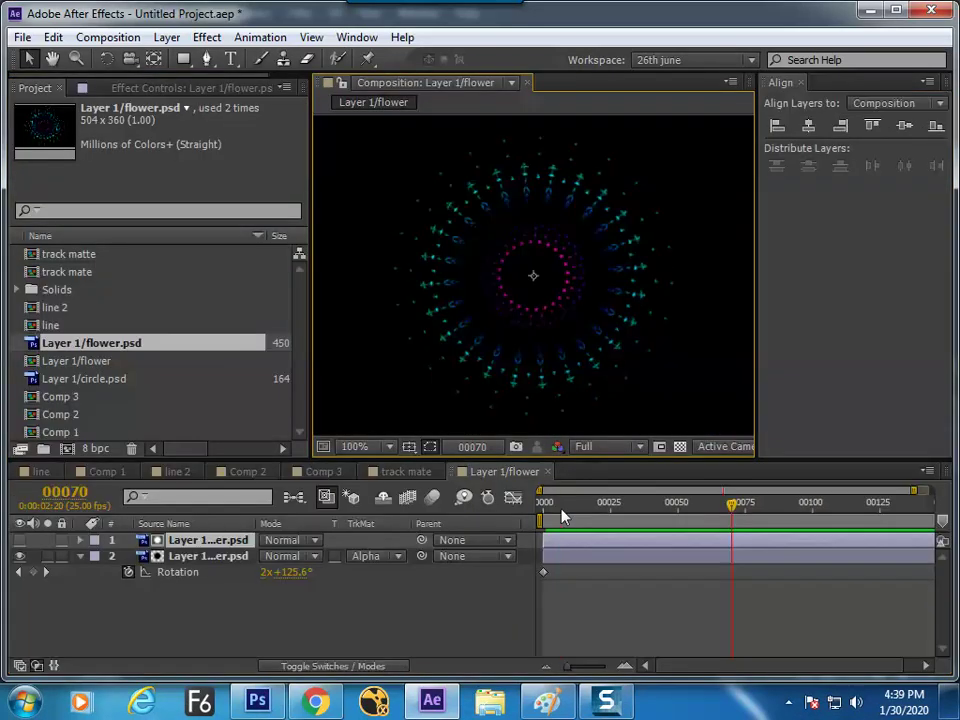
drag(561, 514, 512, 508)
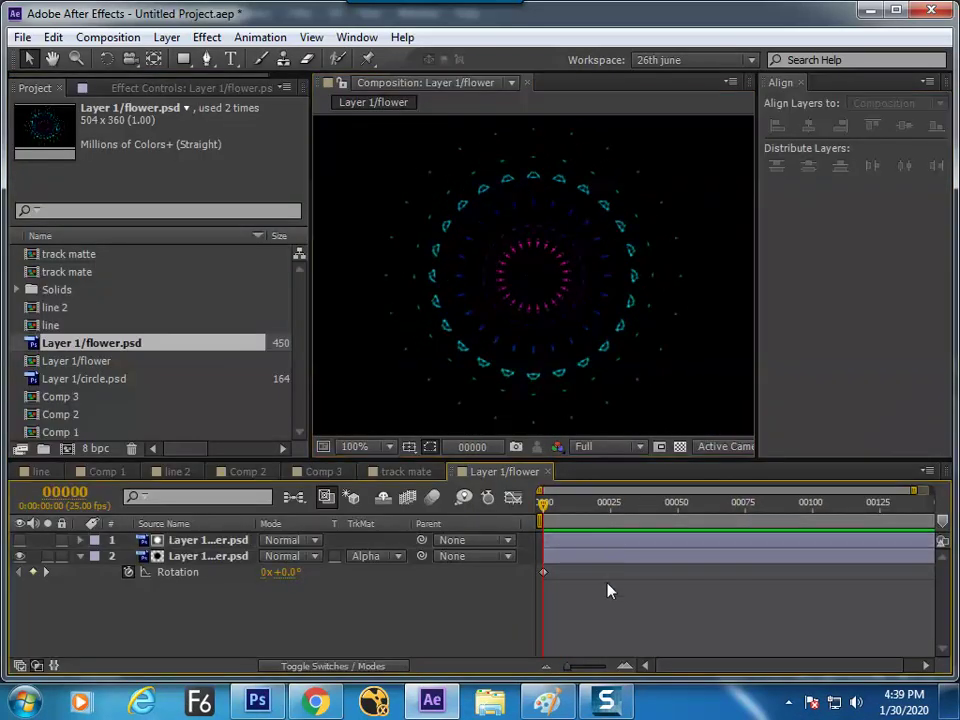
mouse_move(584, 512)
mouse_down()
mouse_move(608, 508)
mouse_move(545, 513)
mouse_move(589, 508)
mouse_up()
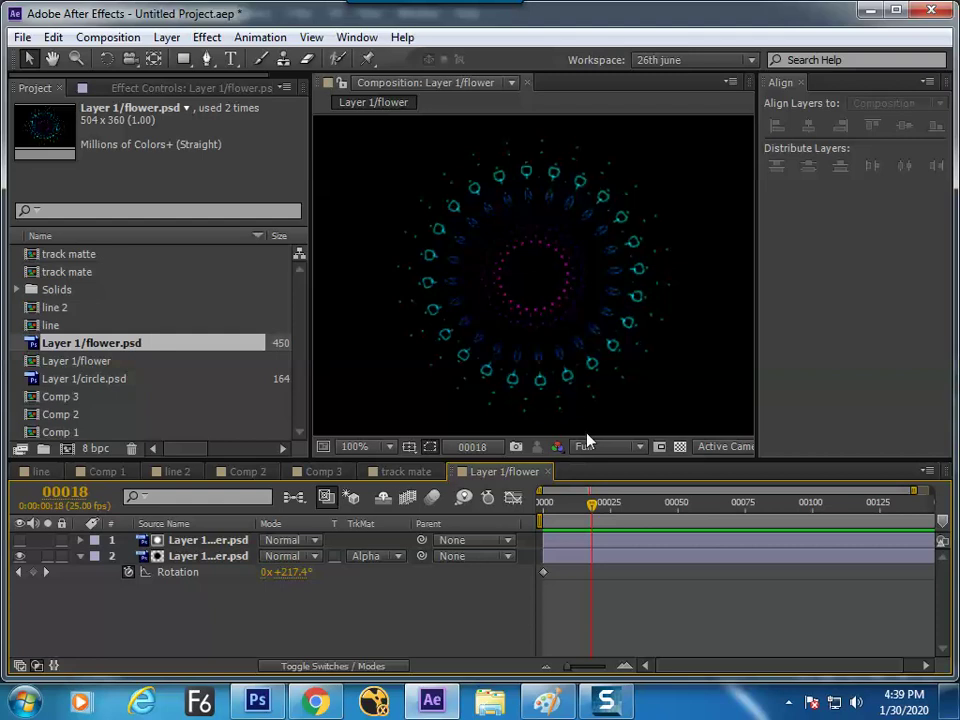
drag(594, 506, 612, 522)
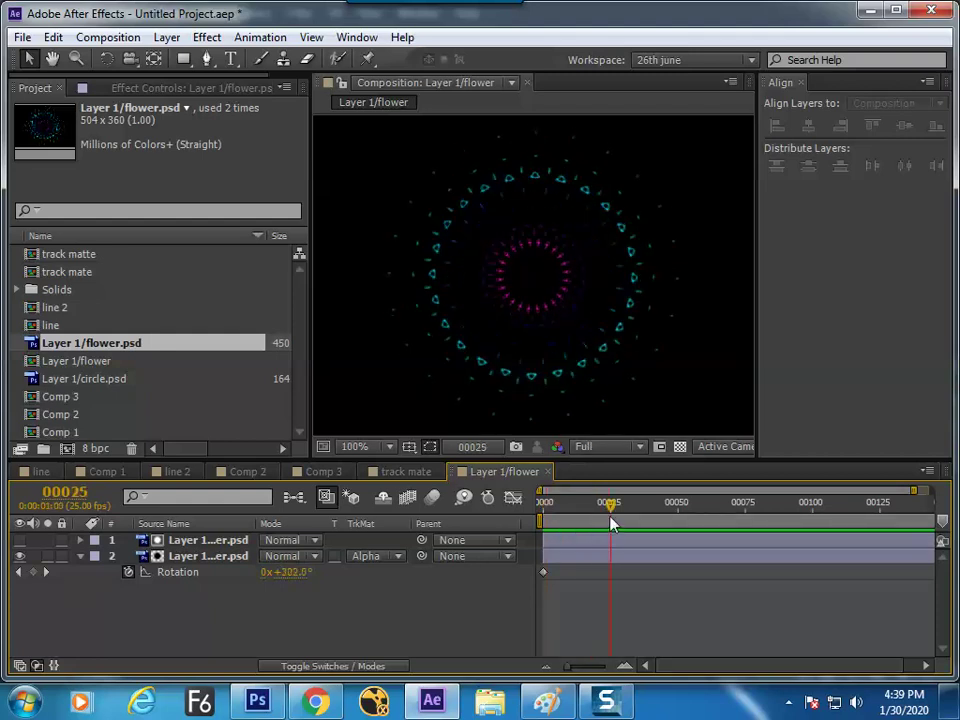
key(space)
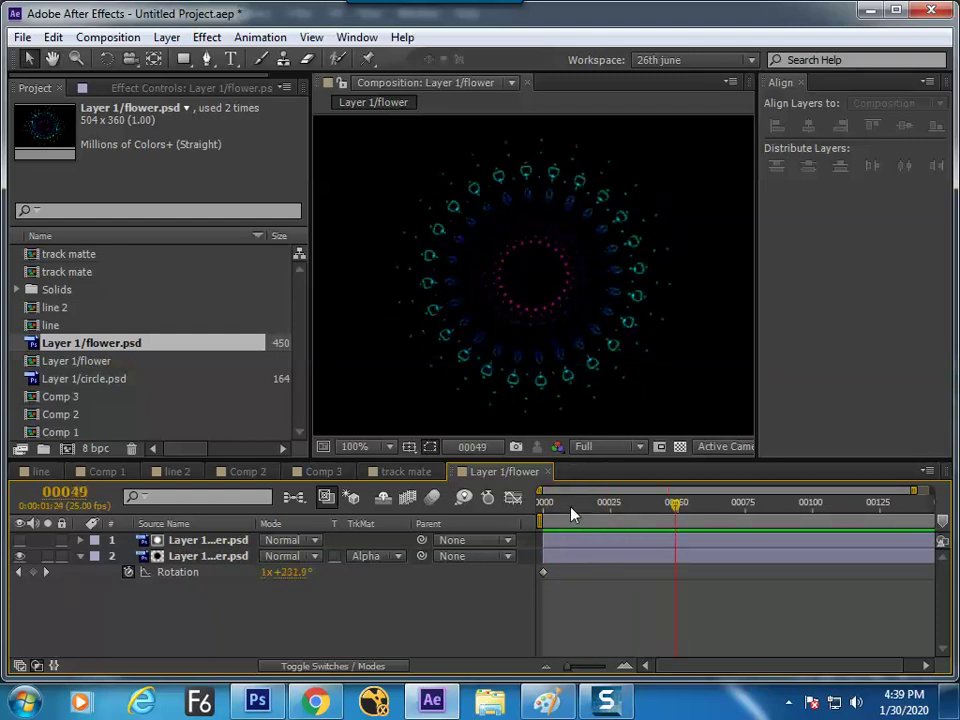
click(573, 508)
drag(573, 513, 542, 506)
key(space)
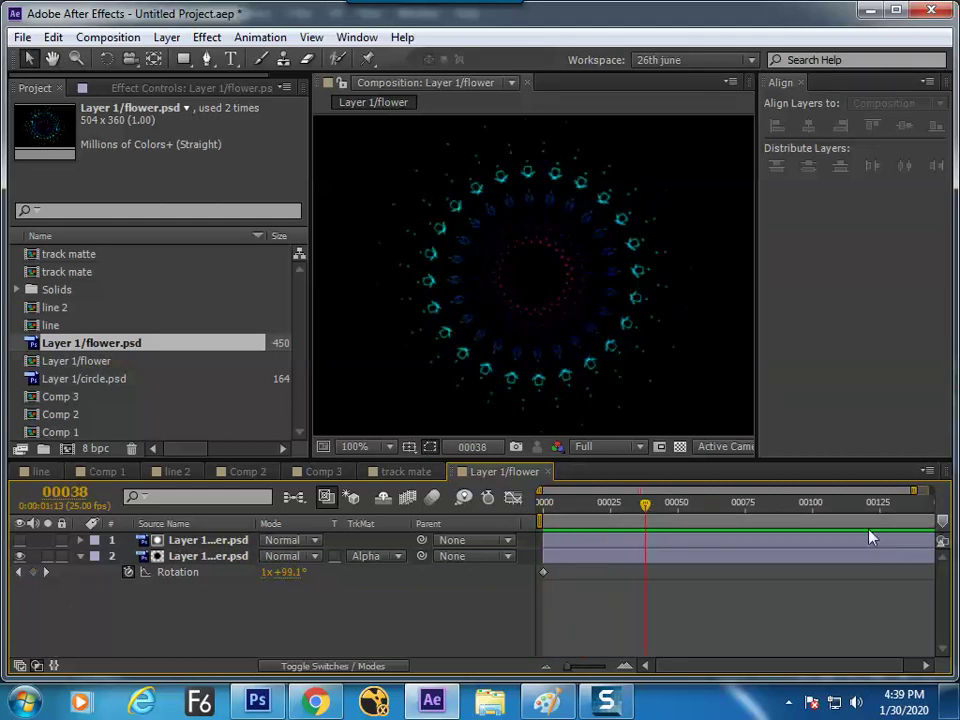
key(space)
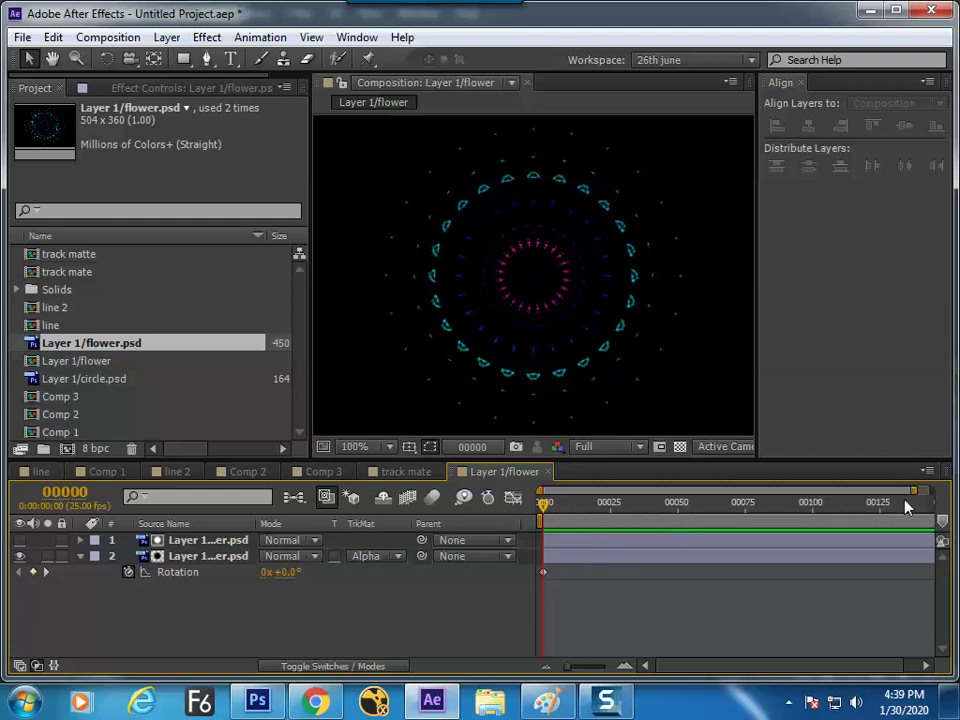
Show the whole timeline, nudge layer 2's last Rotation keyframe slightly earlier, and play the rotation from the first frame.
drag(913, 490, 955, 490)
click(926, 575)
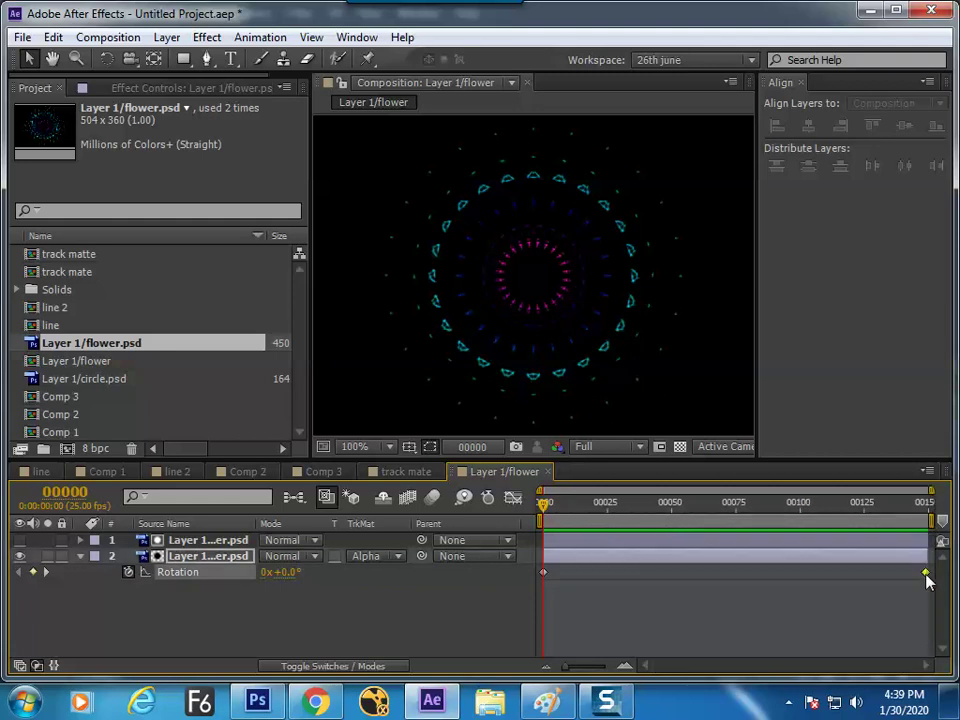
drag(597, 572, 926, 583)
key(k)
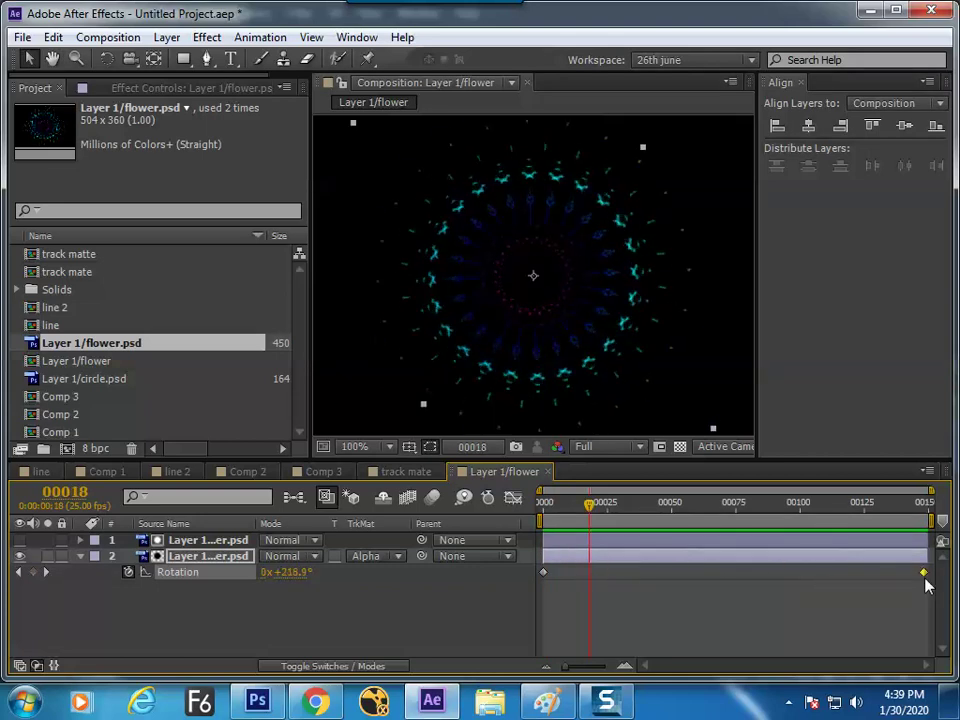
key(space)
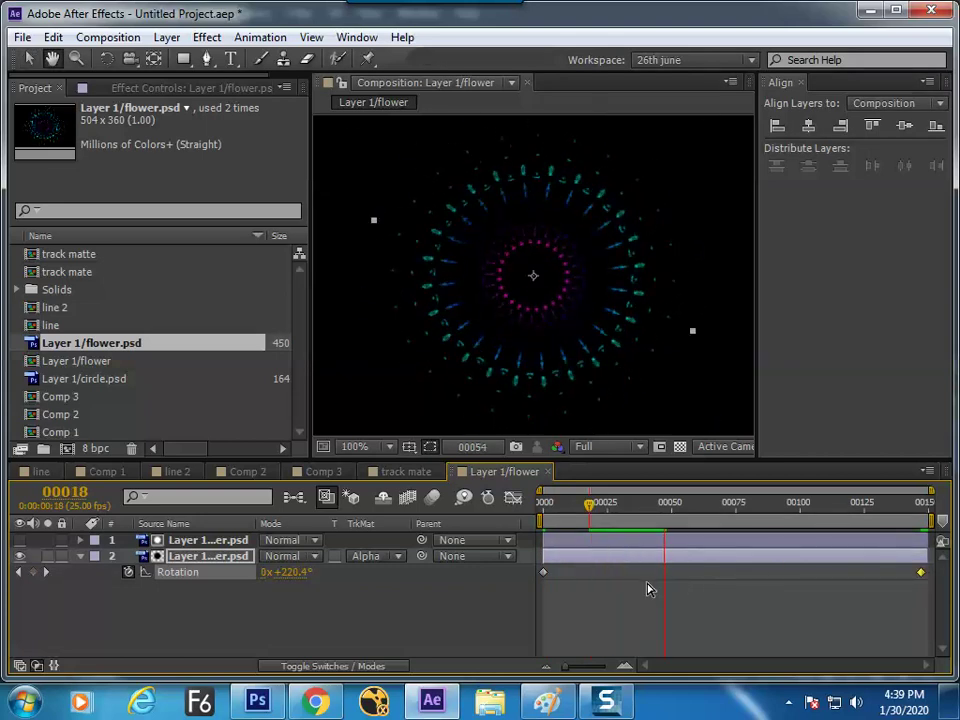
key(space)
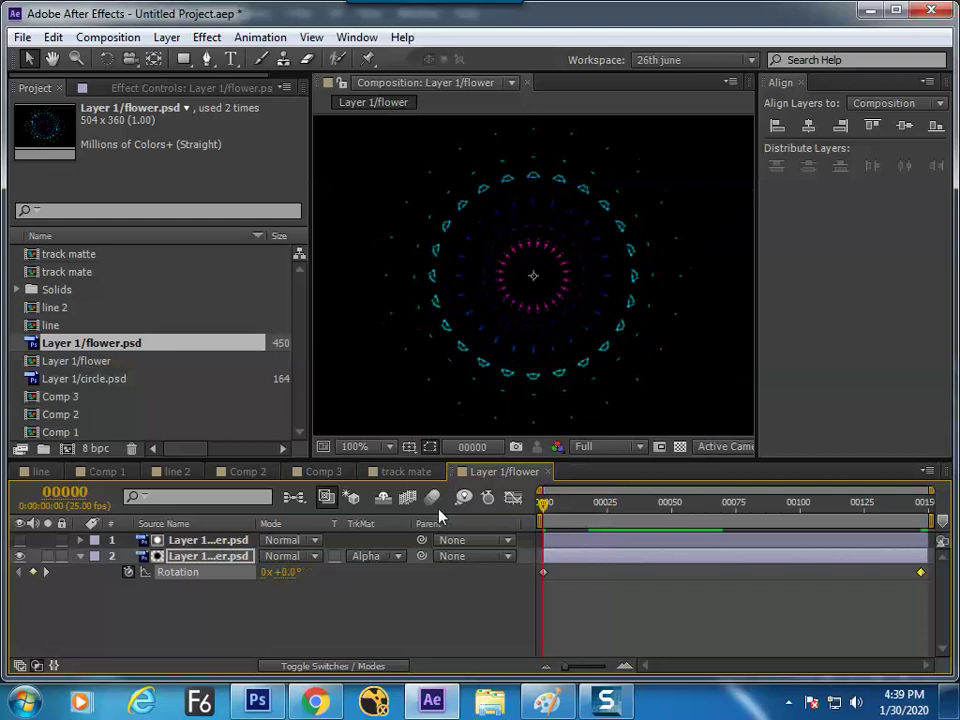
key(space)
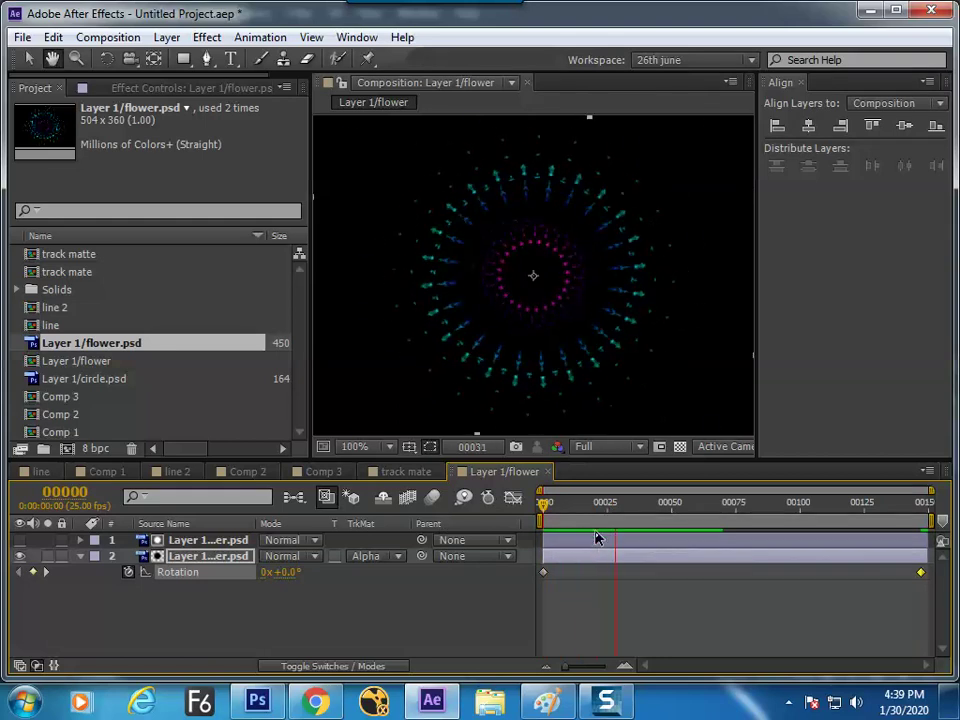
key(space)
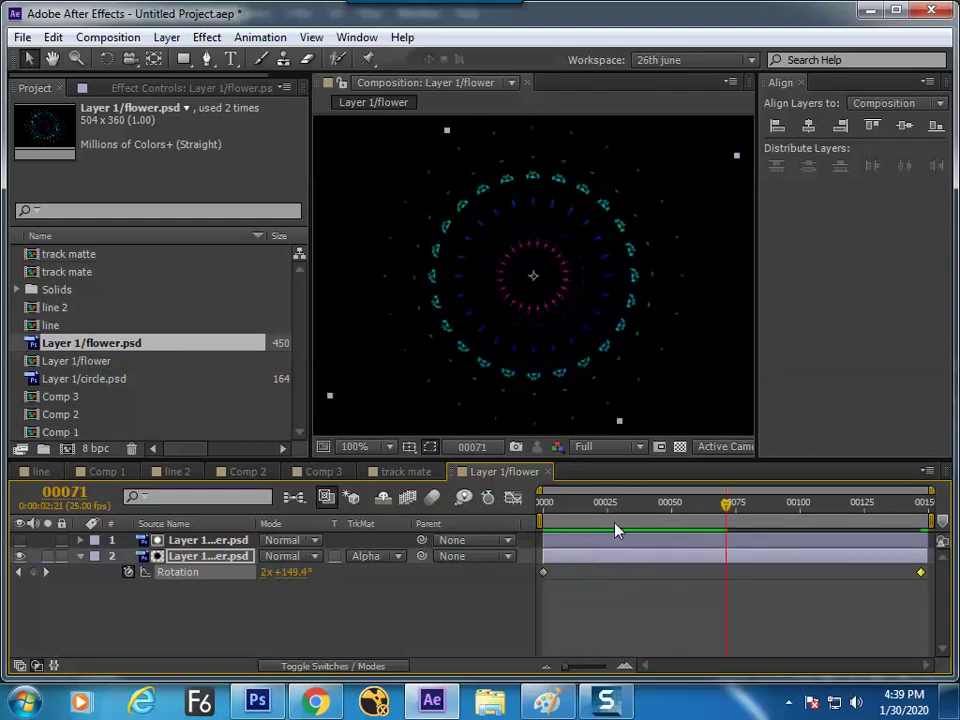
click(602, 588)
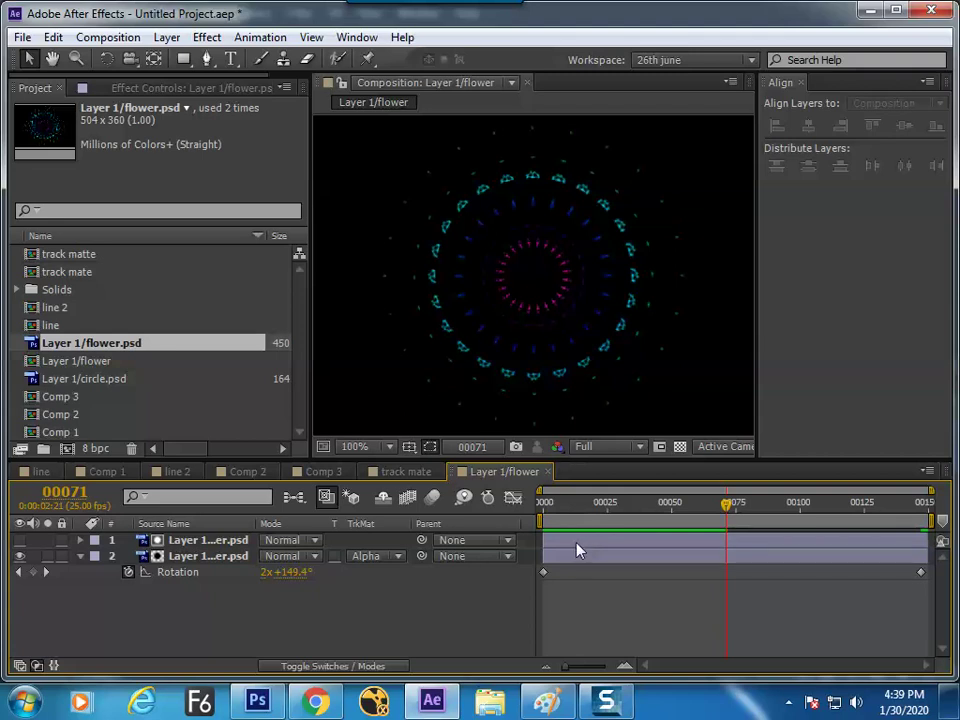
Set the Layer 1/flower composition's duration to 500 frames.
click(107, 37)
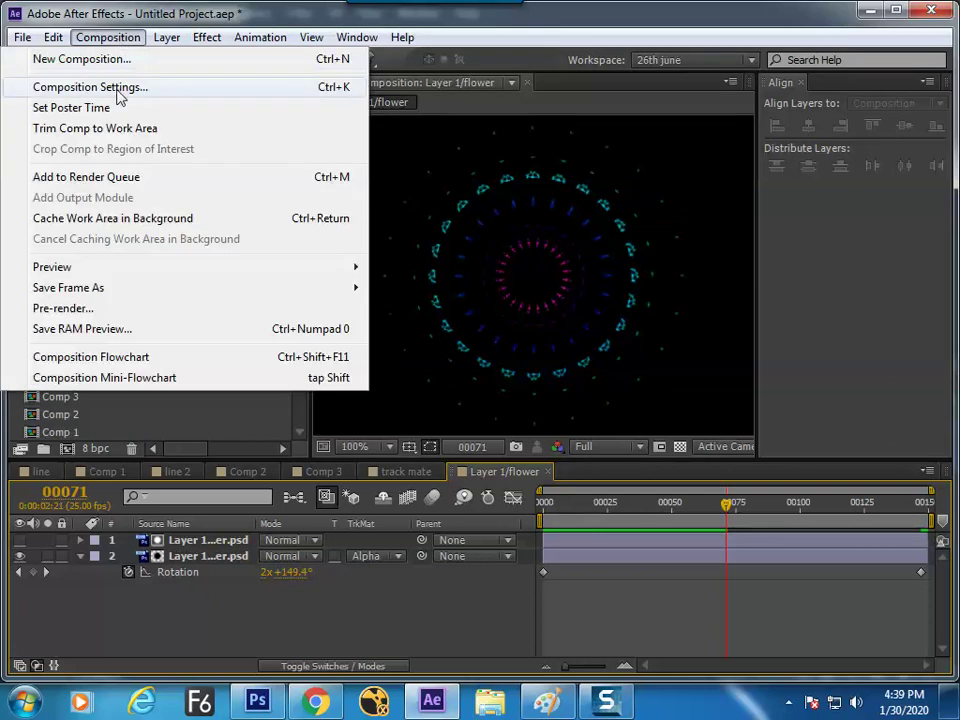
click(118, 92)
key(Tab)
key(Tab)
key(Tab)
key(Tab)
key(Tab)
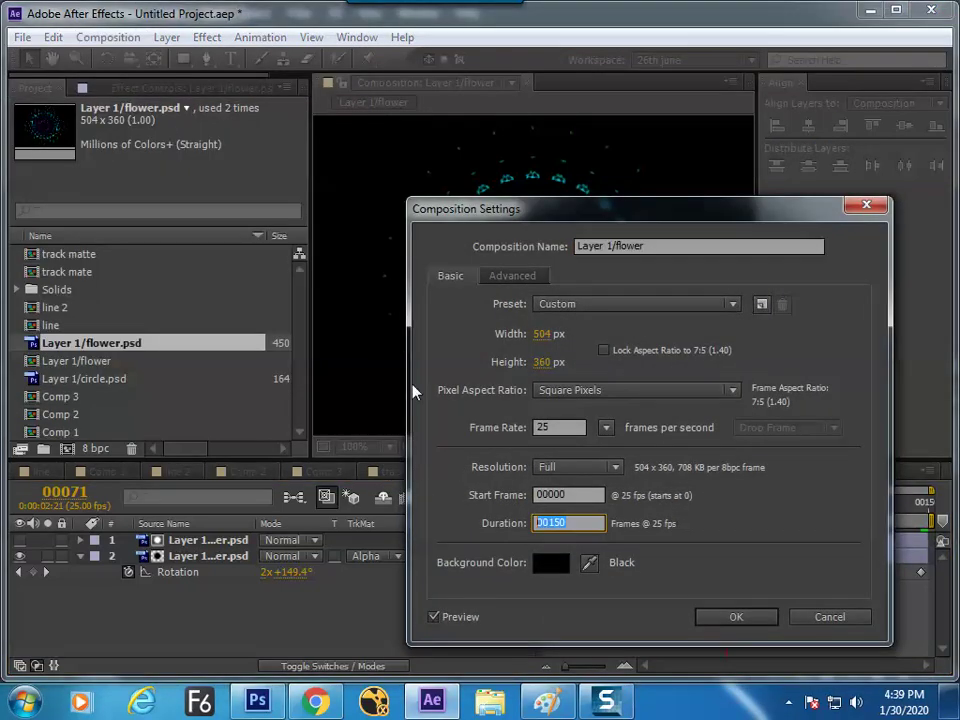
text(150)
key(Return)
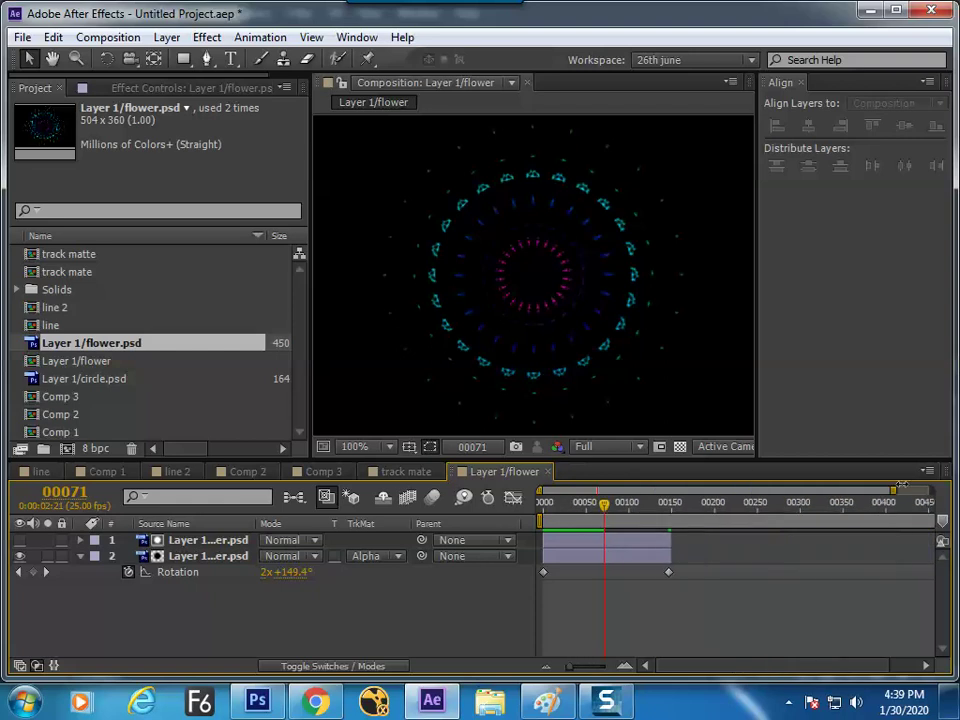
Extend both flower layers to the composition's last frame, 499.
key(End)
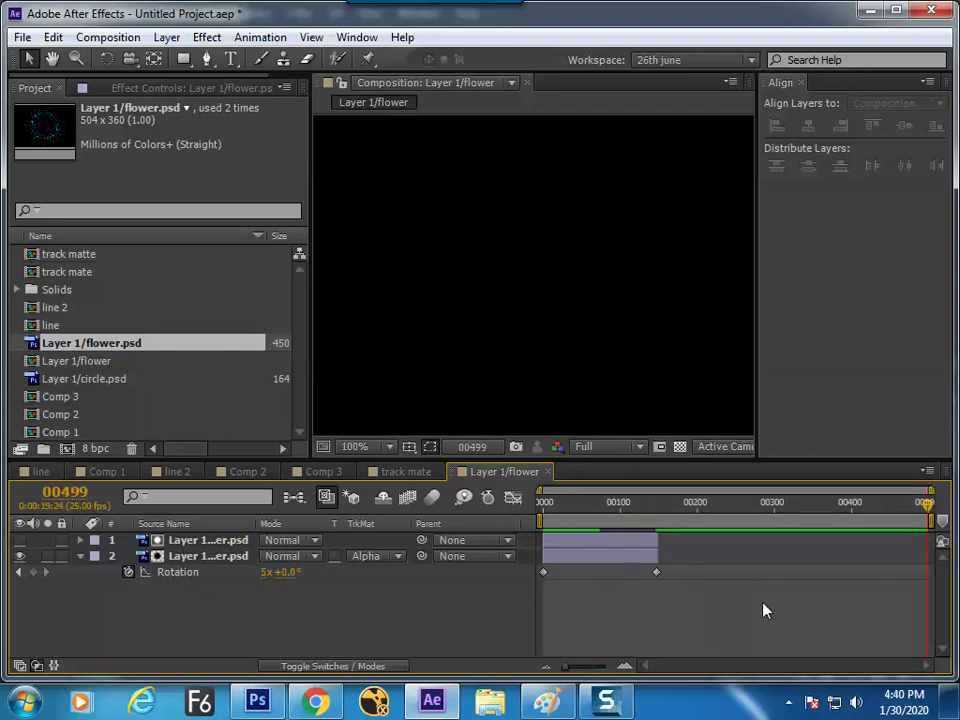
key(ctrl+a)
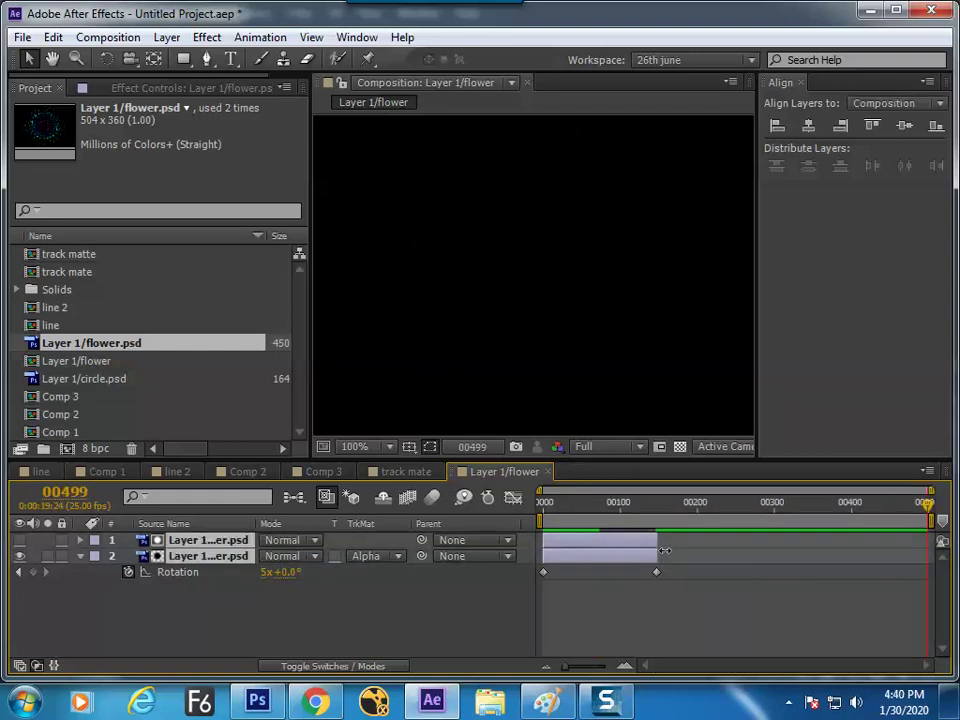
key(alt+bracketright)
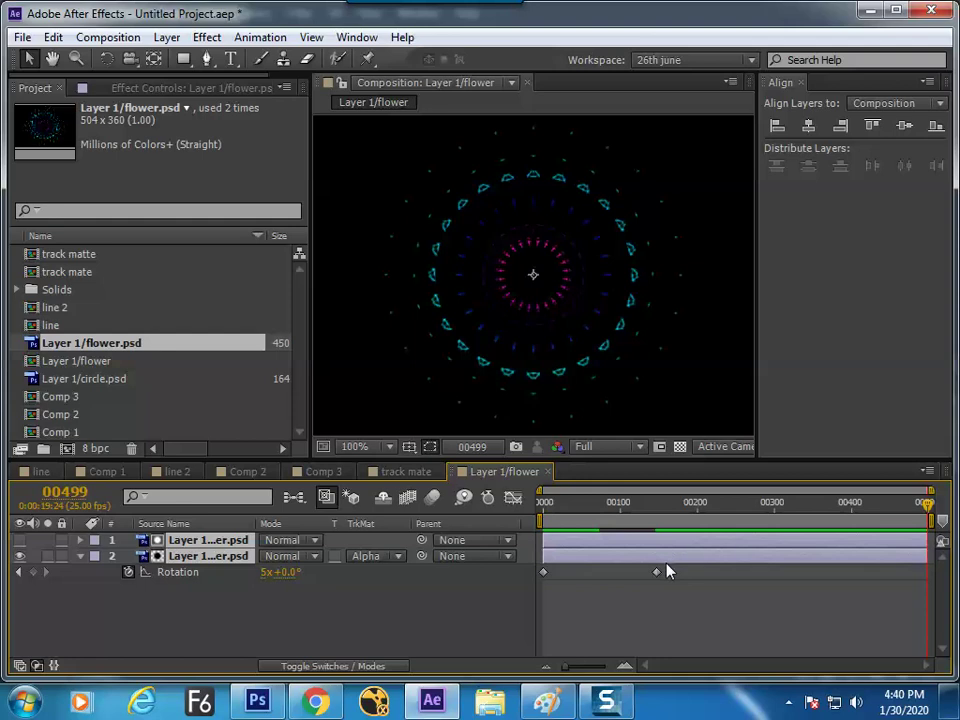
Reveal the layers' modified properties and move layer 2's last Rotation keyframe close to the end of the composition.
key(u)
key(u)
click(662, 586)
key(u)
key(u)
key(u)
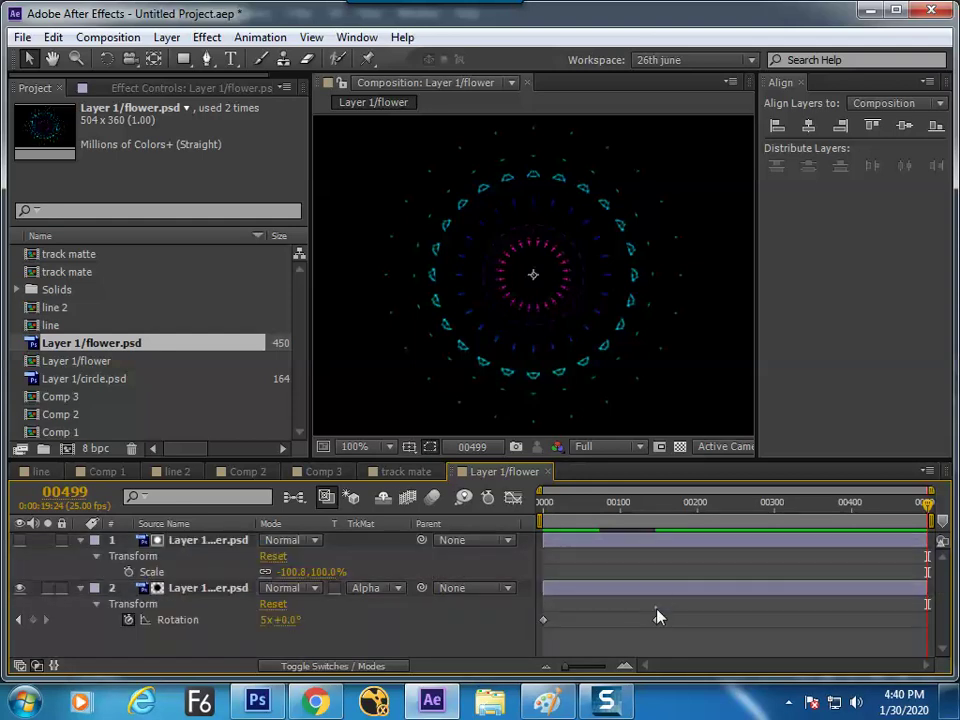
click(663, 546)
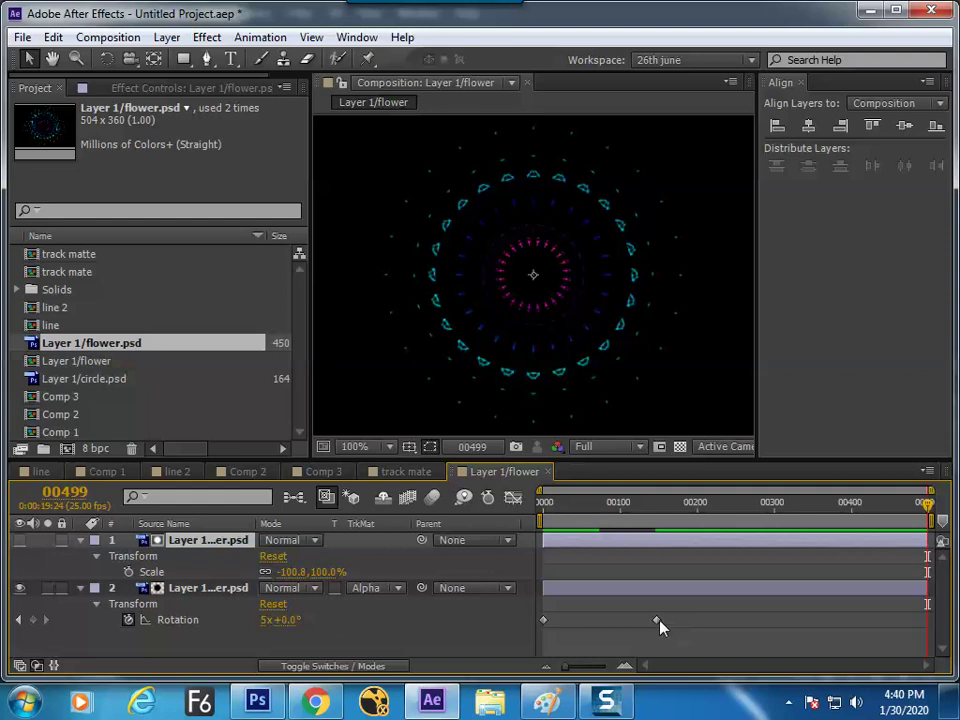
drag(657, 621, 917, 621)
Preview the rotating pattern full screen from the first frame, and return to the normal workspace at 50% zoom.
click(747, 505)
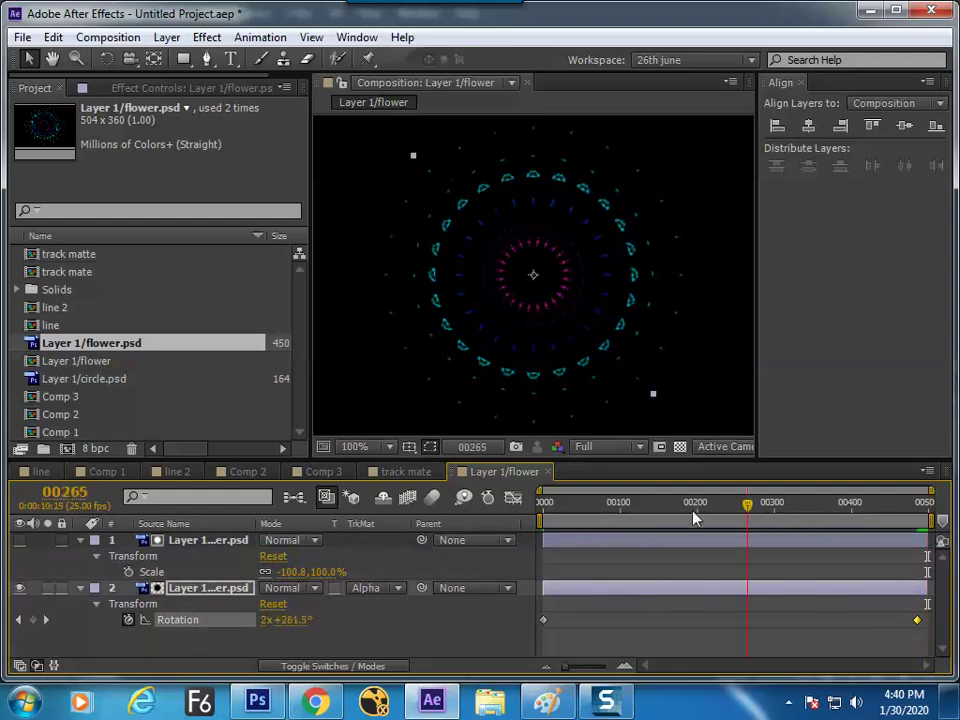
key(Home)
key(grave)
key(space)
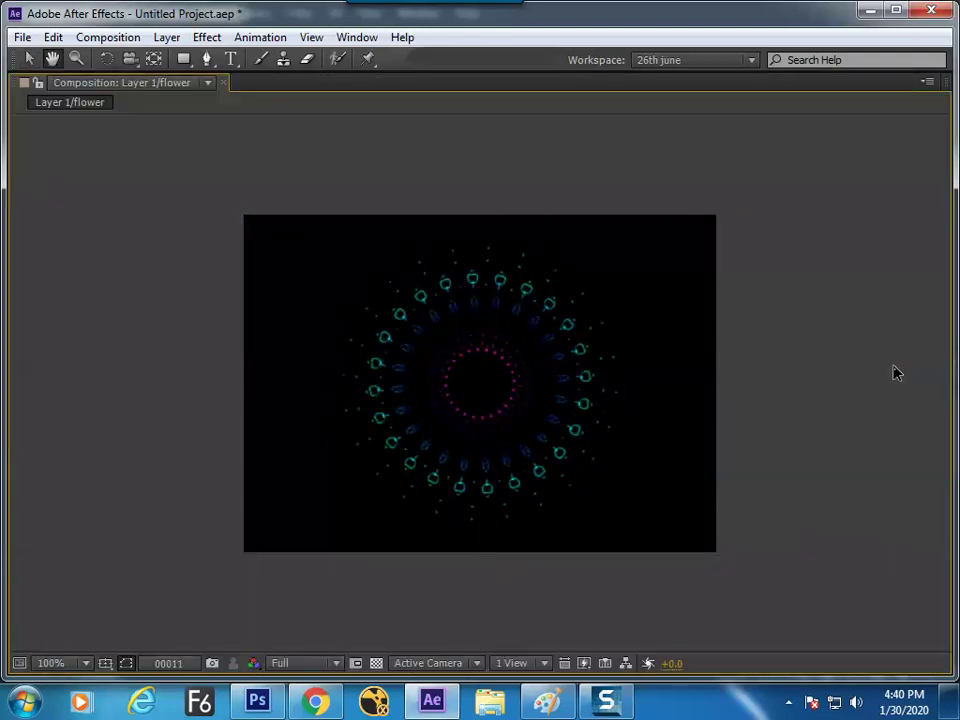
key(KP_0)
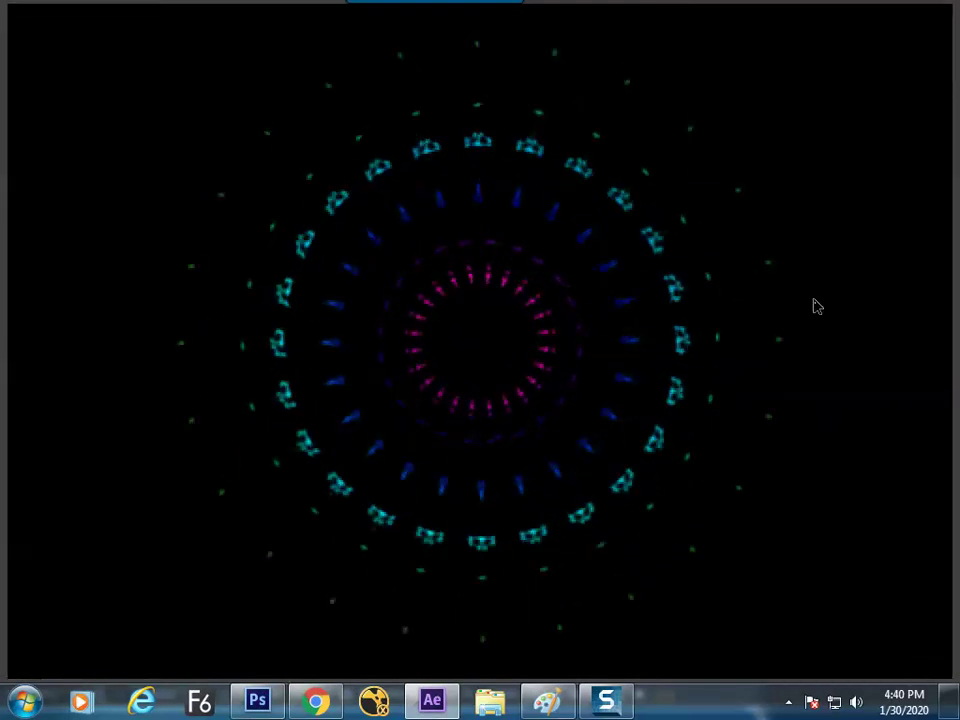
mouse_move(588, 708)
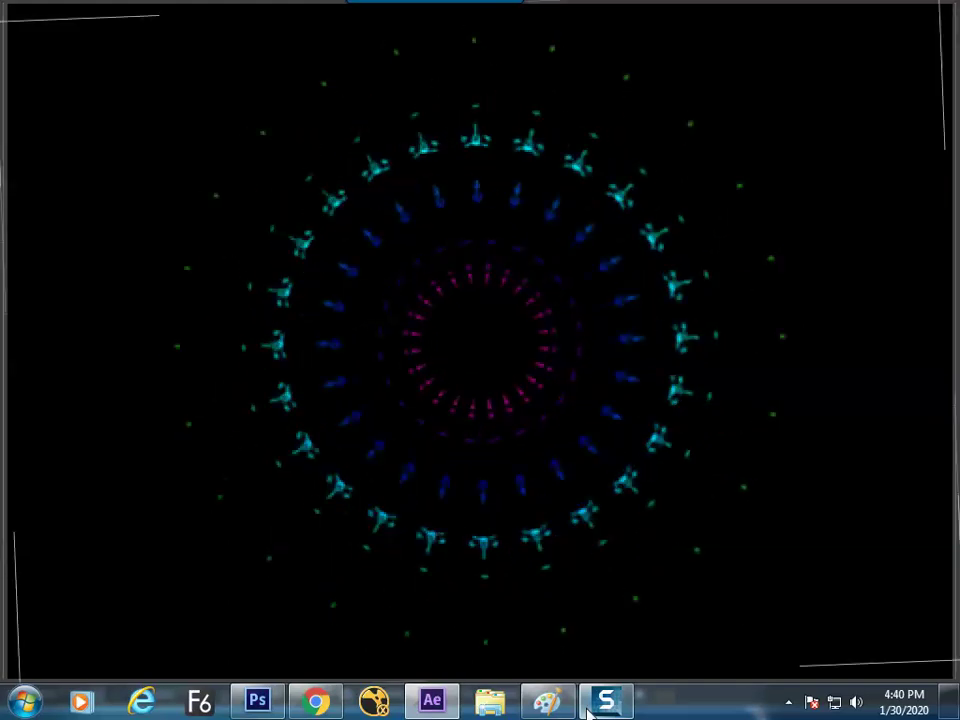
key(space)
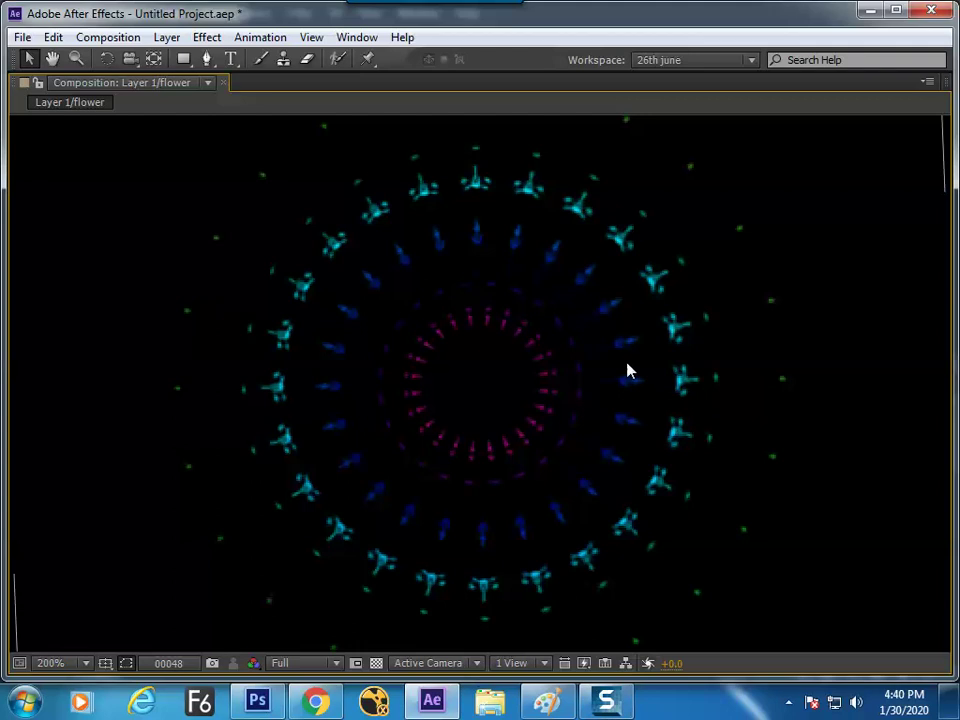
key(grave)
key(comma)
key(comma)
key(comma)
key(comma)
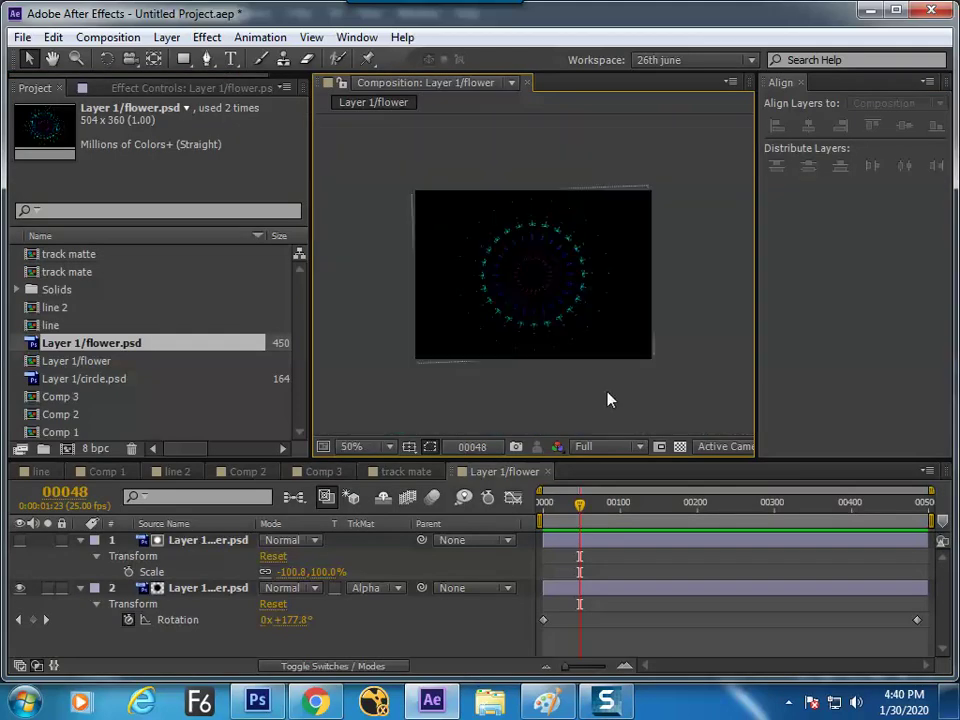
Scrub through the extended animation, replay it from the first frame, and view it at 100% zoom.
click(585, 540)
drag(580, 505, 838, 524)
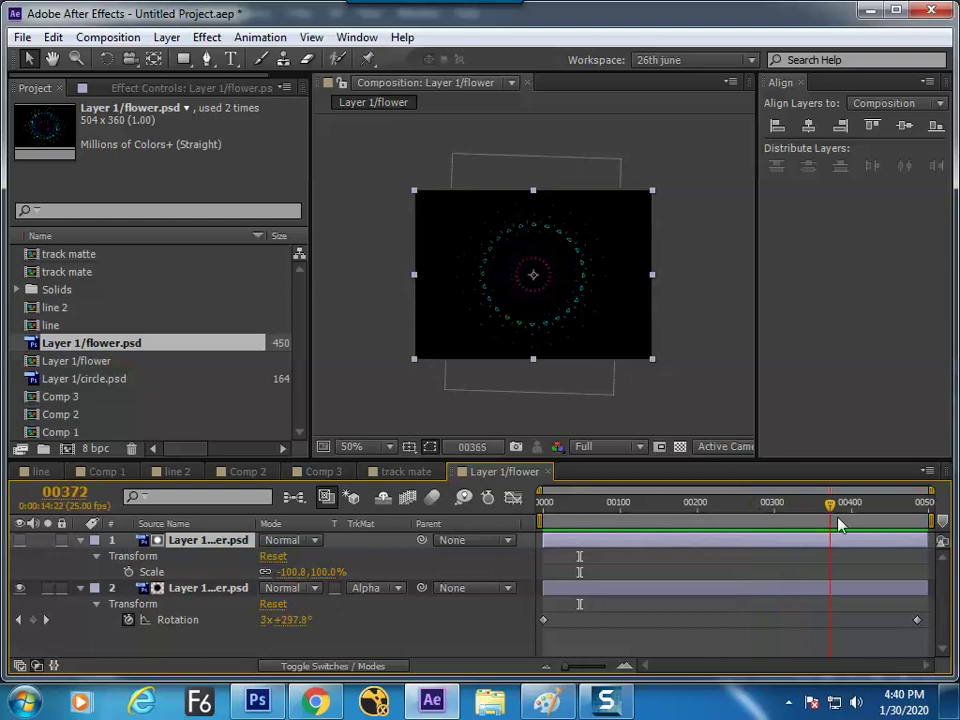
click(589, 422)
key(Home)
key(space)
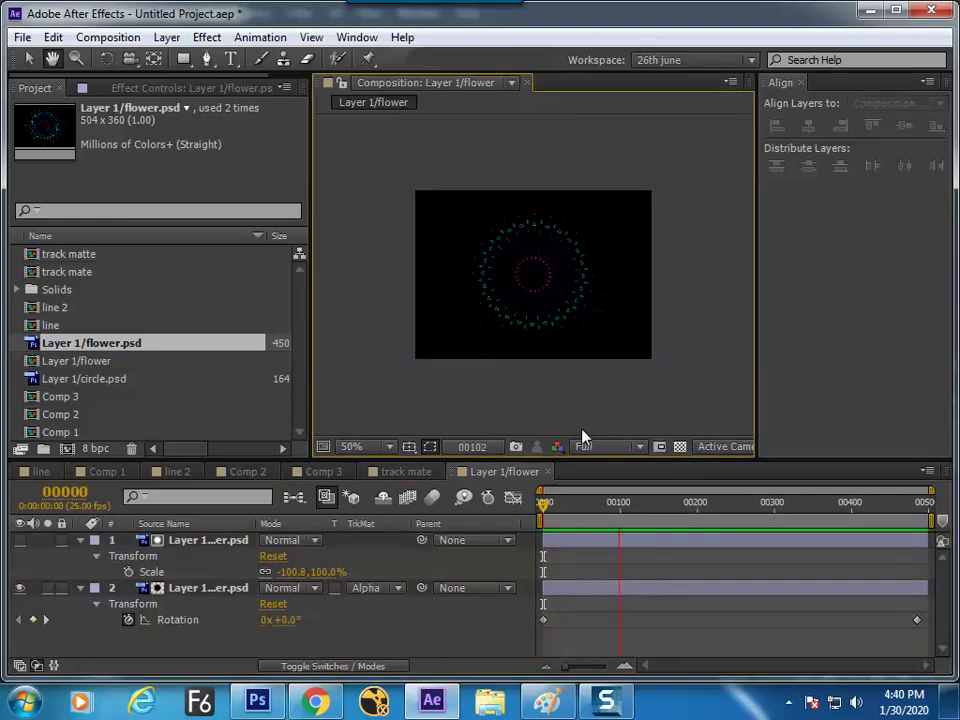
key(space)
key(period)
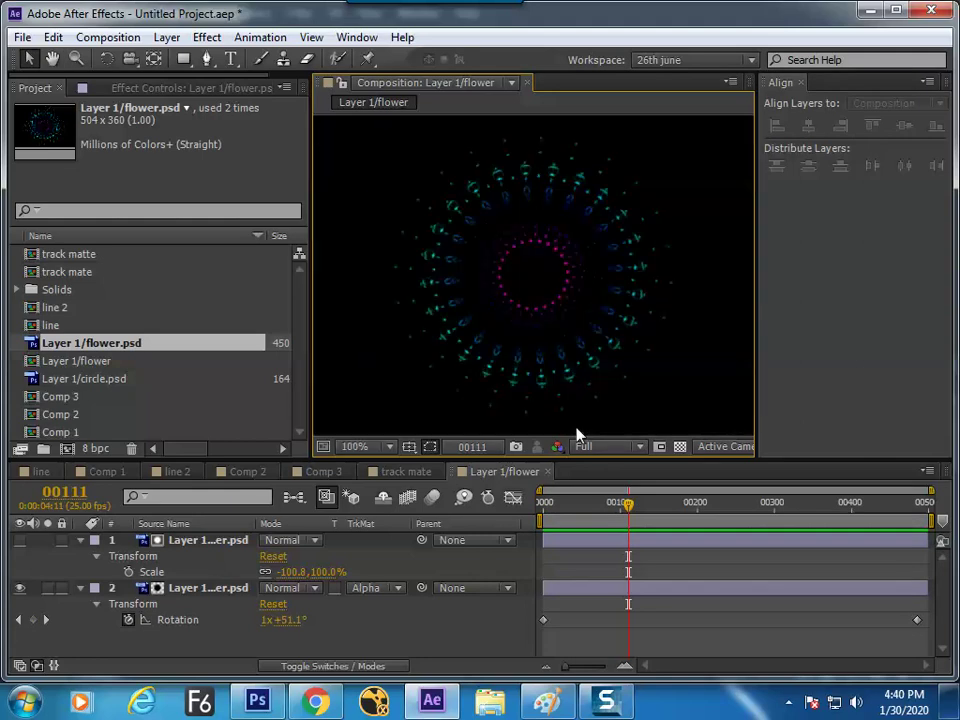
key(space)
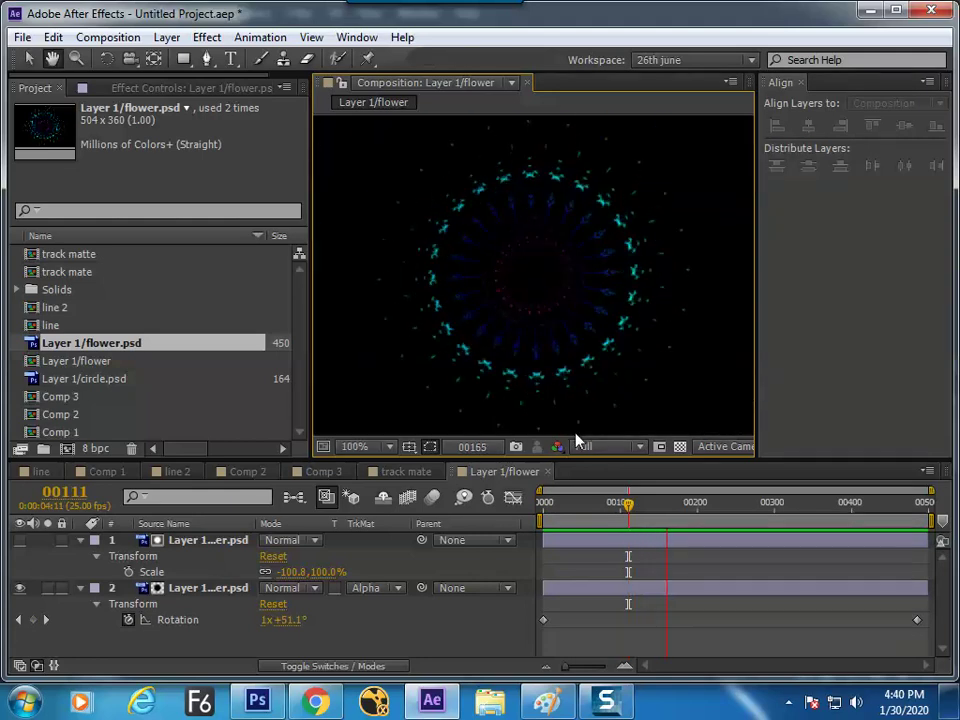
key(space)
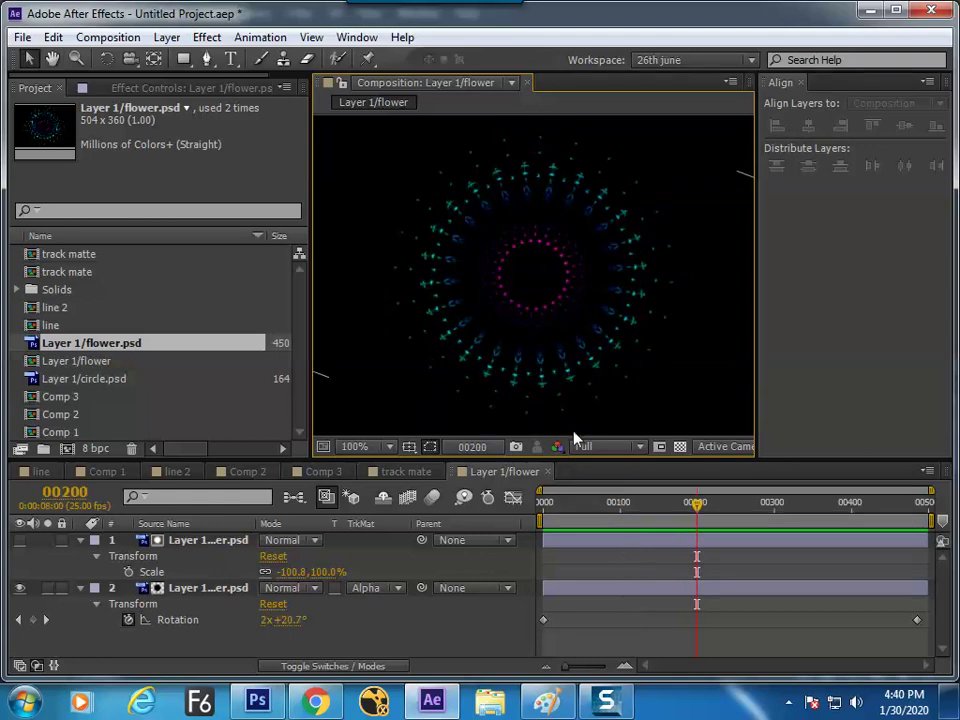
drag(591, 510, 571, 507)
Create a new composition from the Layer 1/flower composition, nesting it as a layer.
click(100, 362)
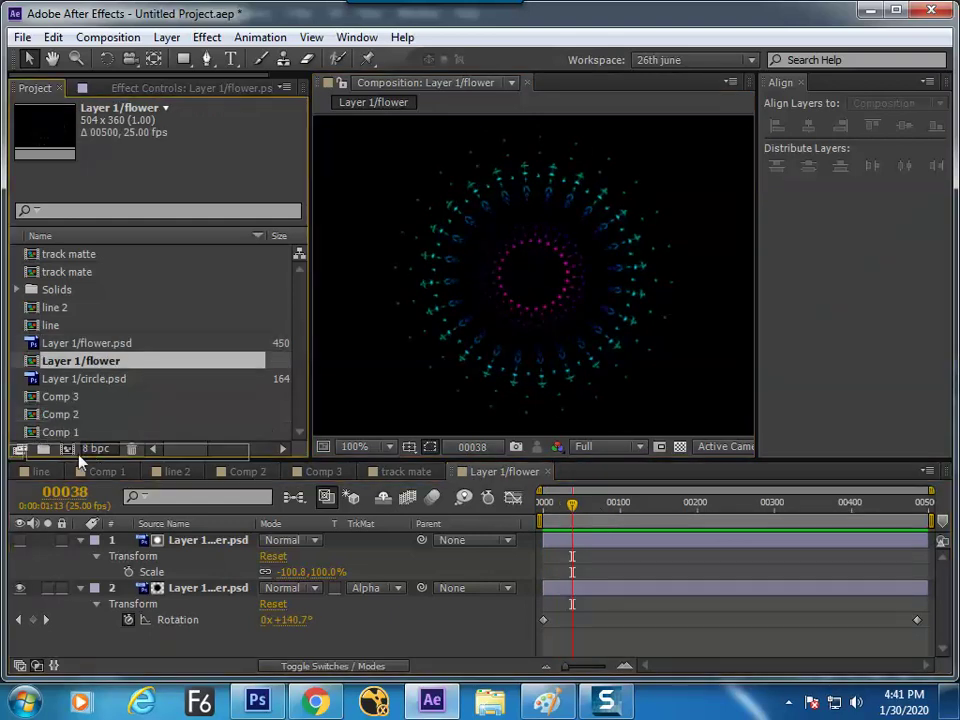
drag(75, 462, 67, 449)
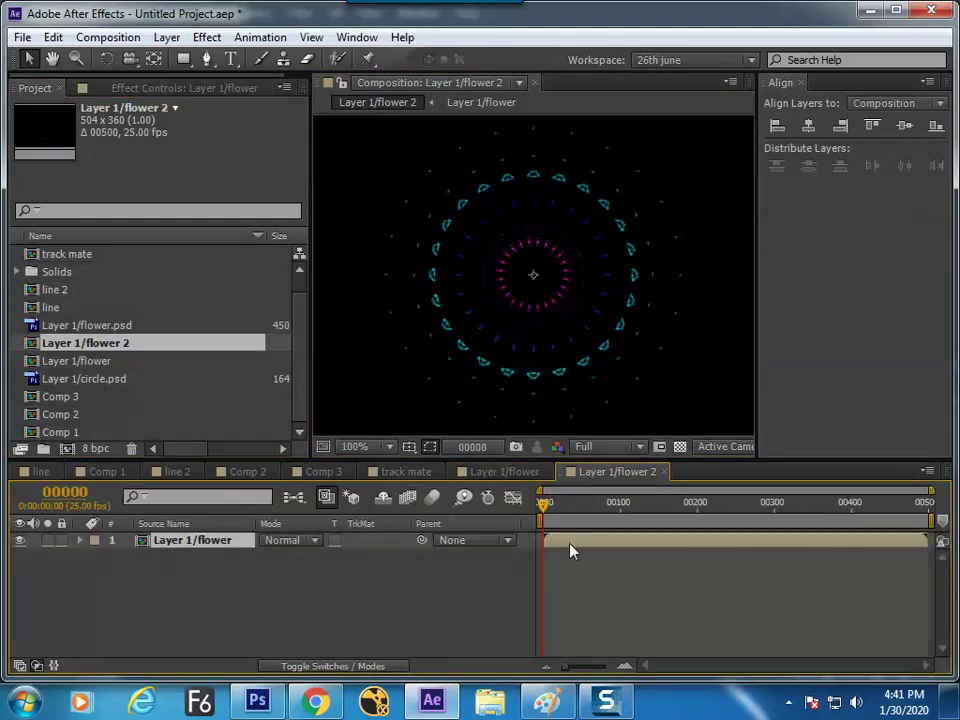
Duplicate the nested Layer 1/flower layer three times and shrink the topmost copy.
key(ctrl+d)
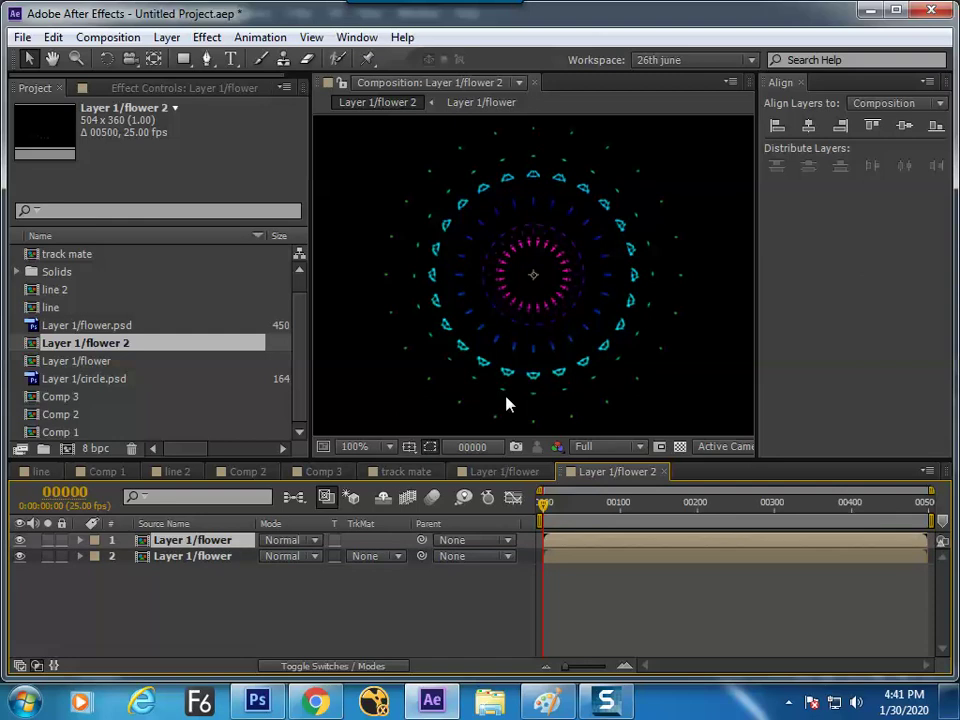
key(ctrl+d)
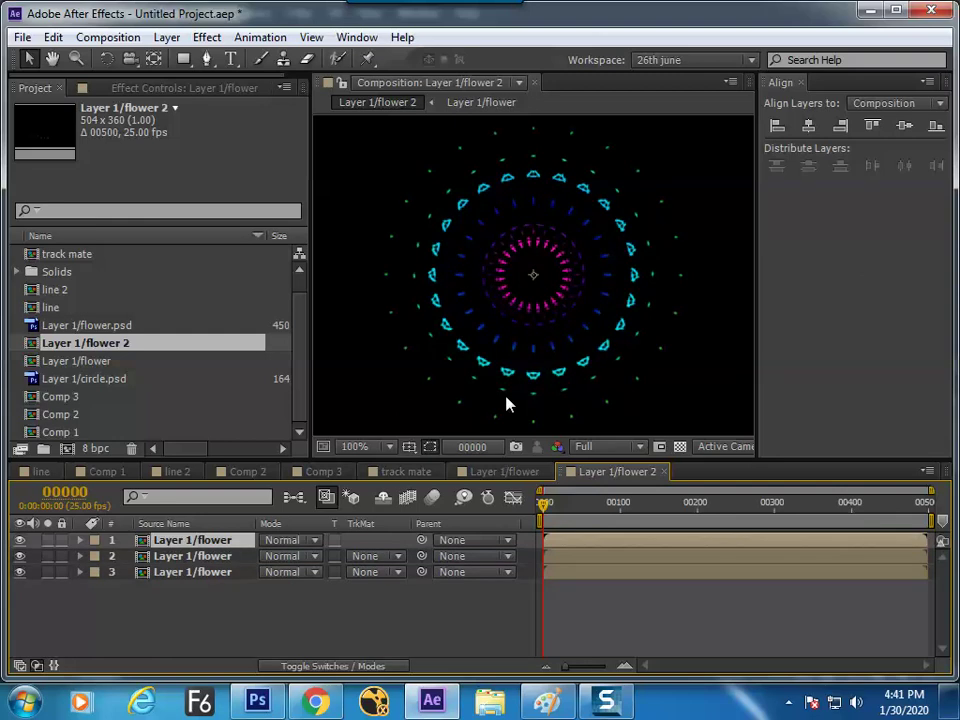
key(ctrl+d)
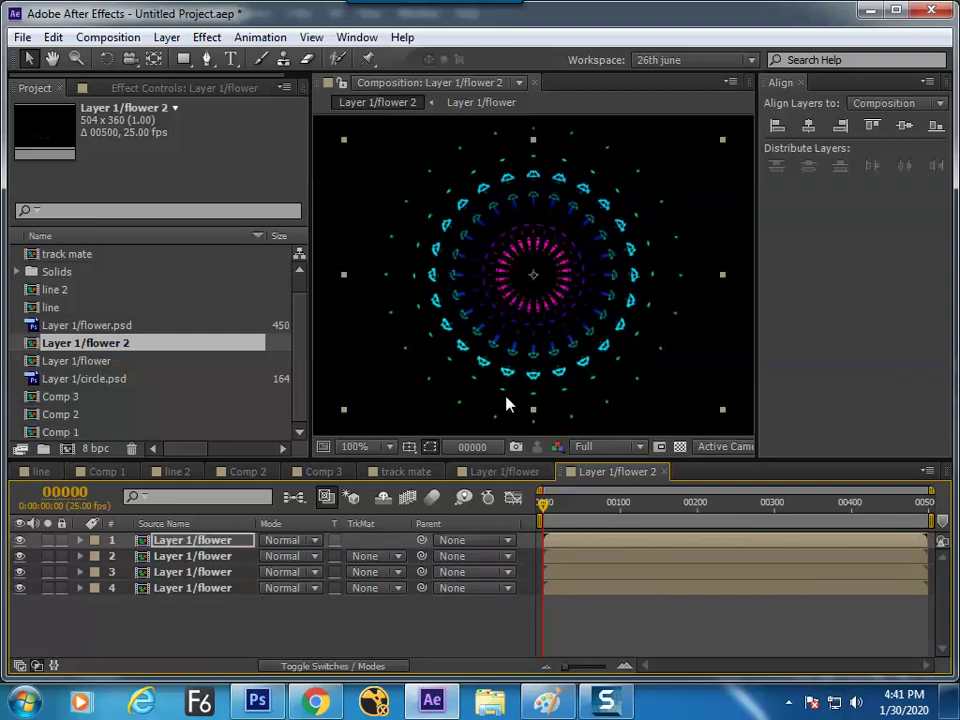
Scale the other flower layers to different sizes: layer 2 slightly smaller, layer 3 slightly larger and layer 4 clearly larger than the original.
key(ctrl+Down)
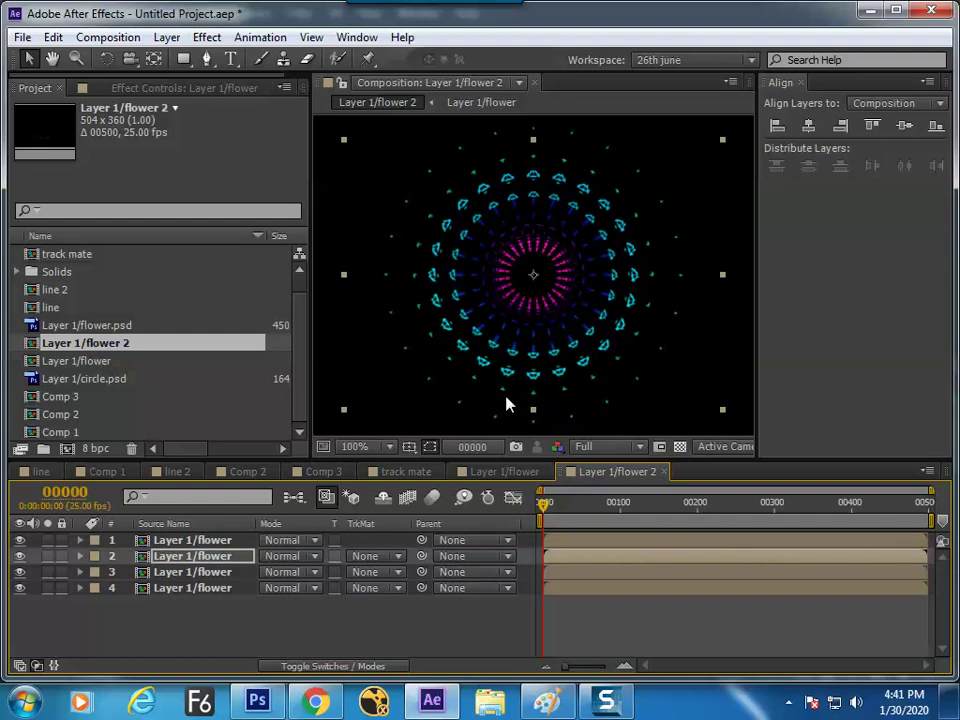
key(ctrl+alt+f)
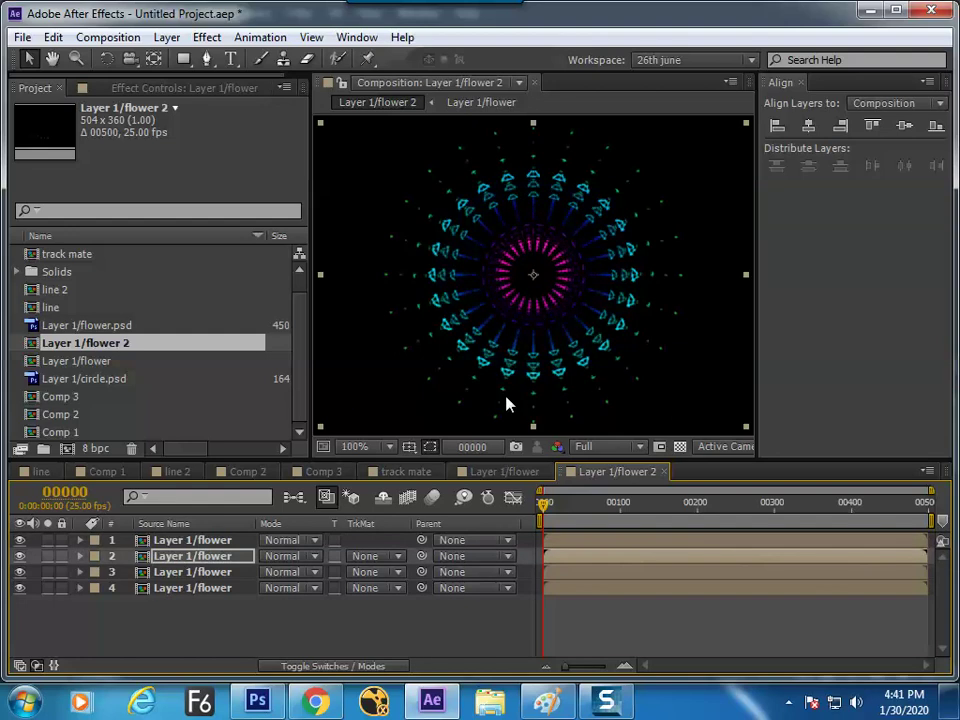
key(ctrl+Down)
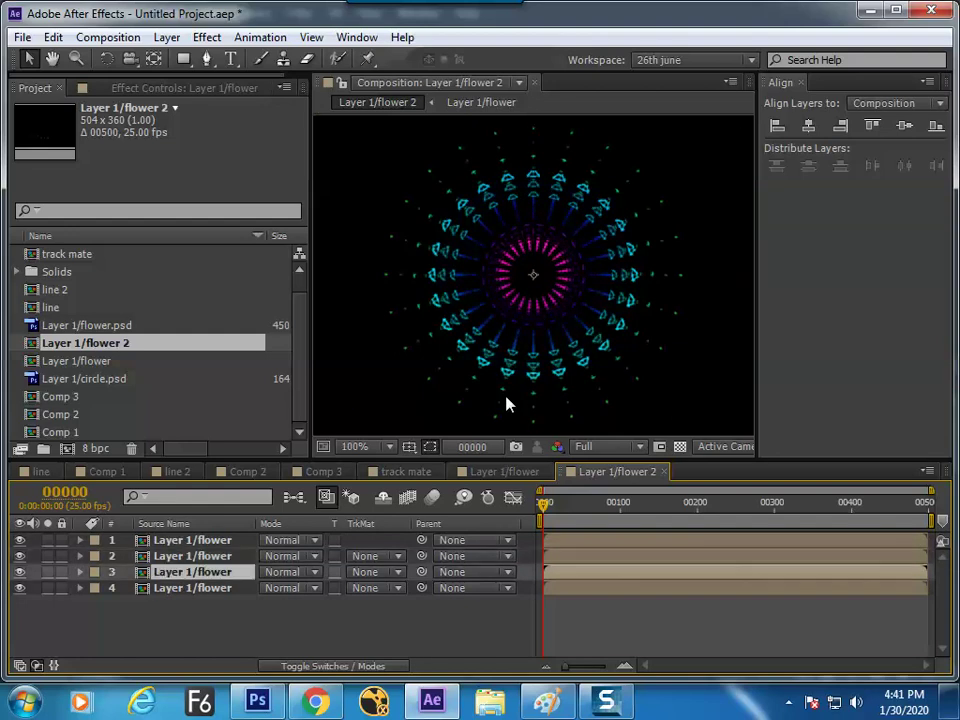
key(ctrl+alt+f)
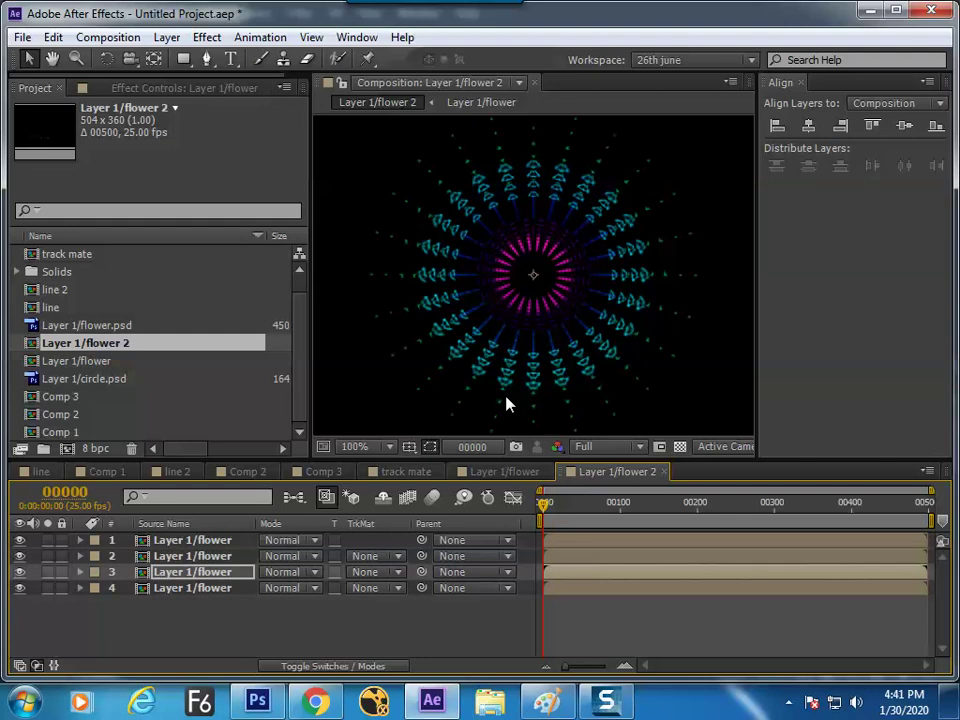
key(ctrl+Down)
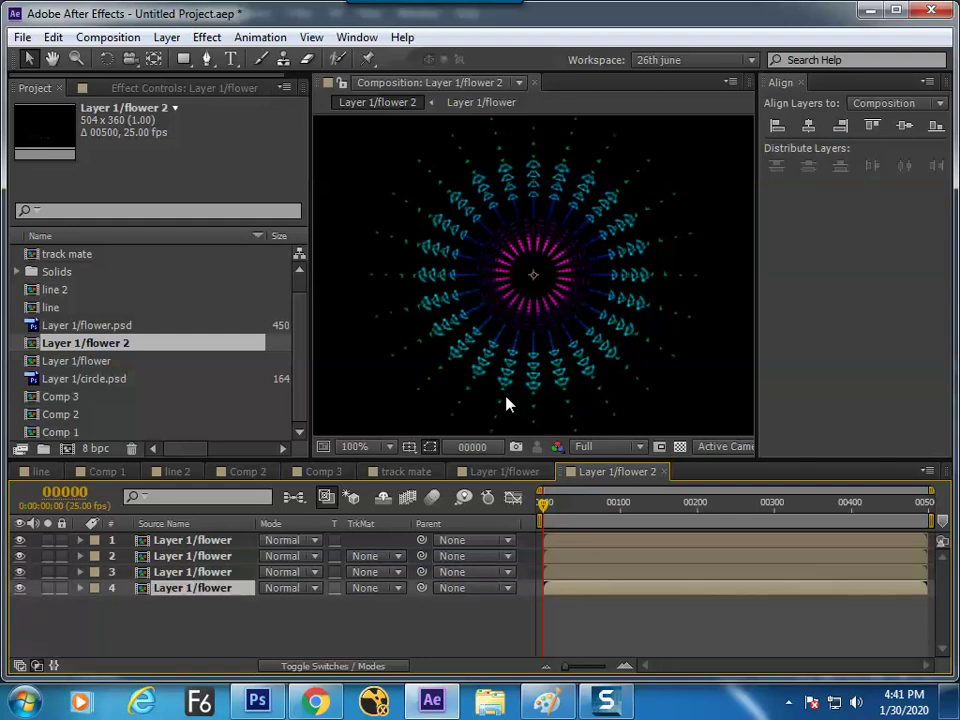
key(ctrl+alt+f)
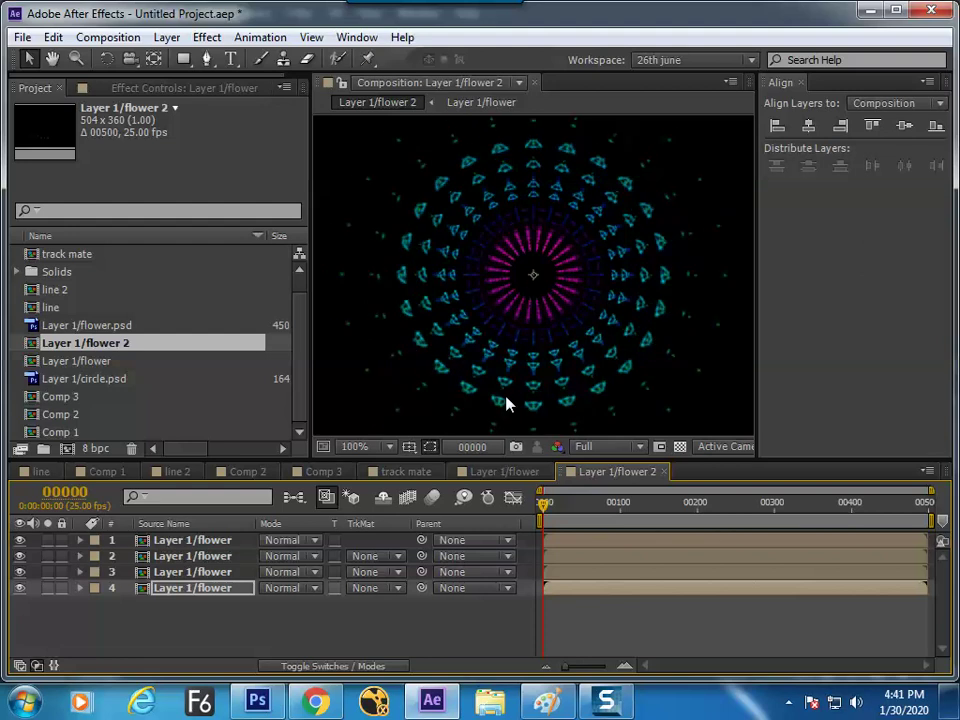
Preview the layered pattern full screen from the first frame, and replay it in the normal workspace at 50% zoom.
key(grave)
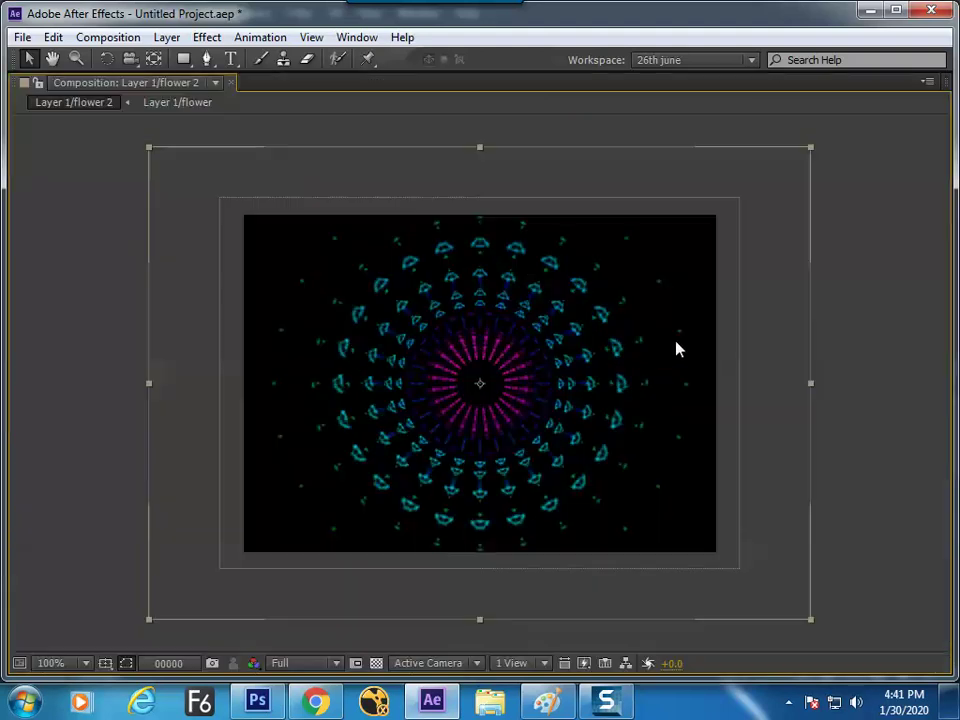
key(ctrl+backslash)
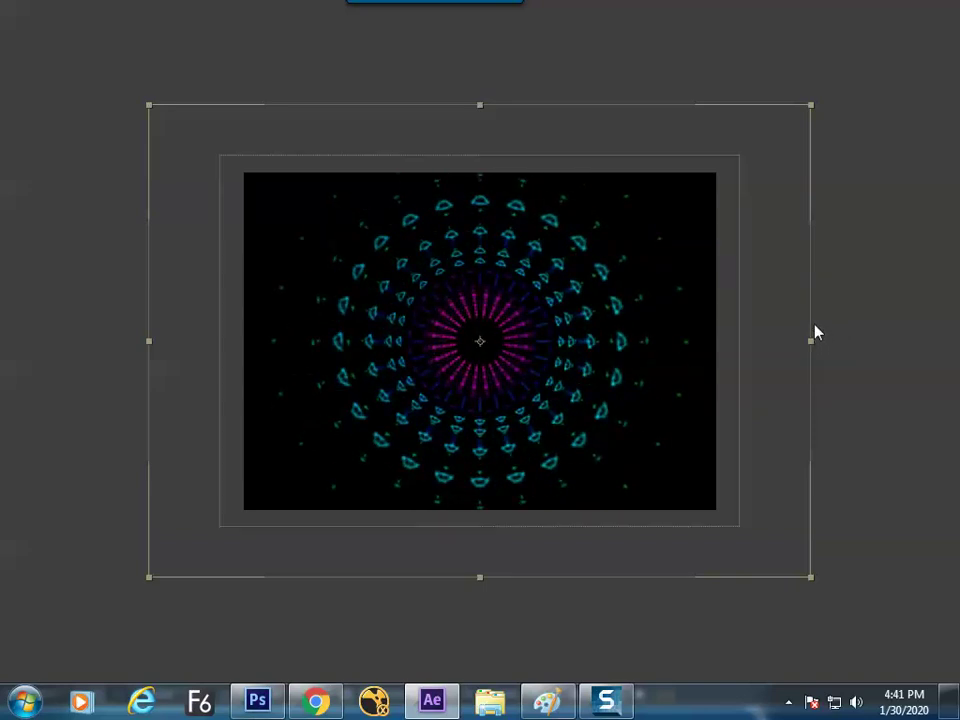
key(ctrl+backslash)
key(ctrl+backslash)
key(period)
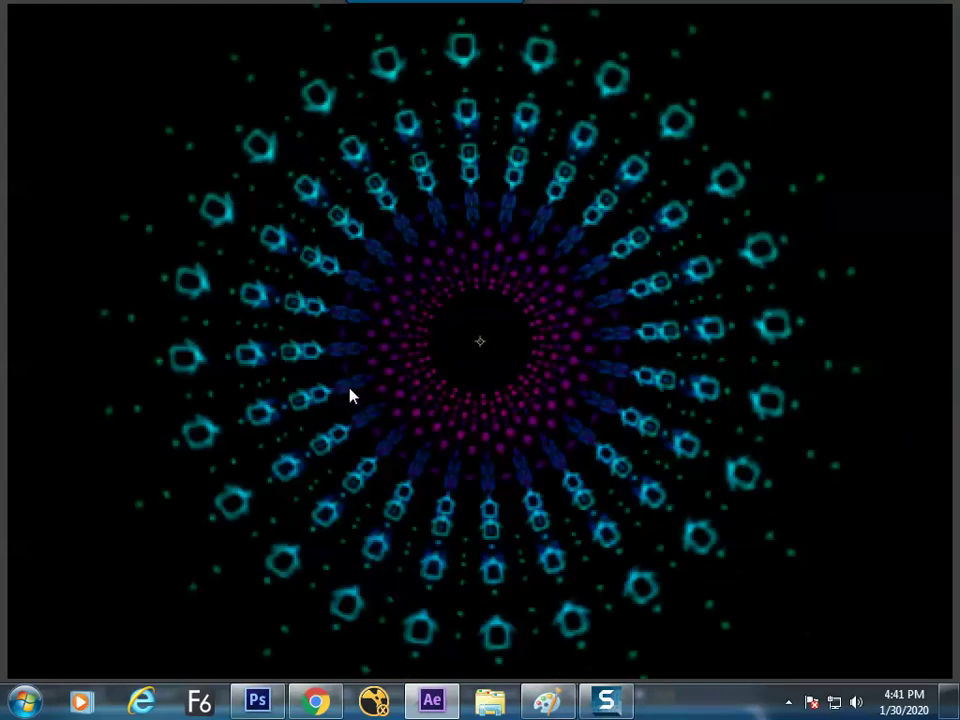
click(350, 396)
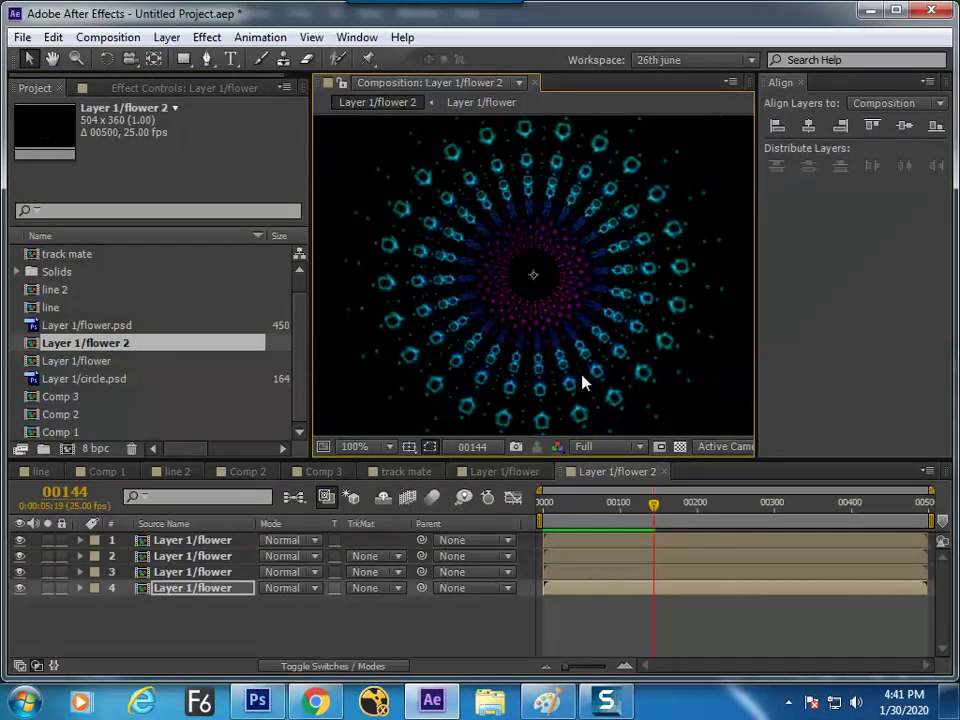
key(comma)
drag(578, 520, 453, 519)
key(space)
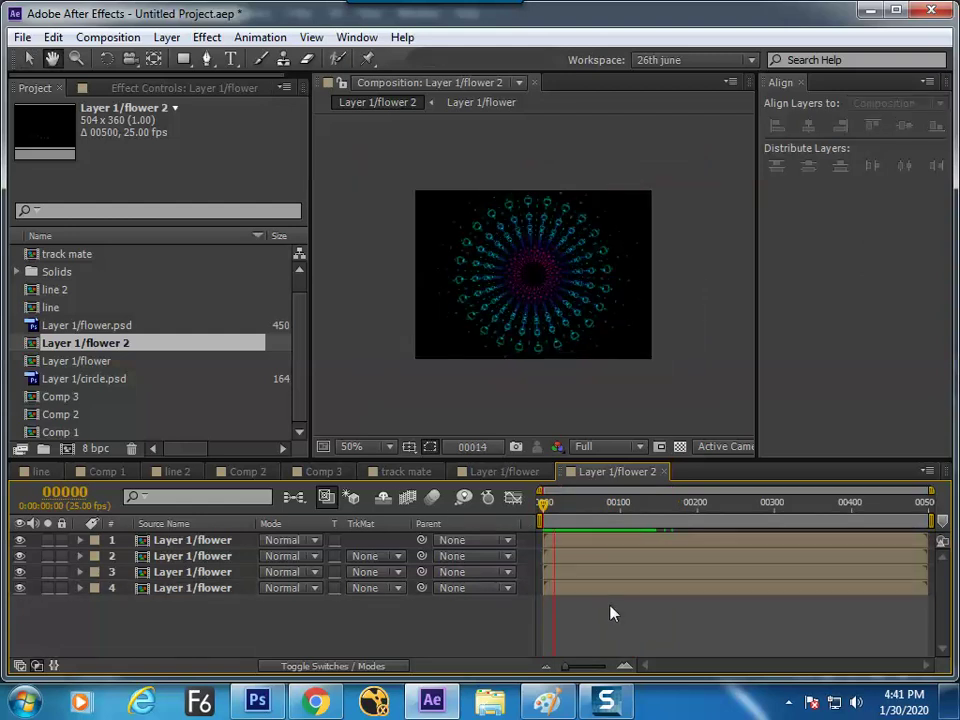
Switch to Photoshop and duplicate Layer 1 in flower.psd.
key(alt+Tab)
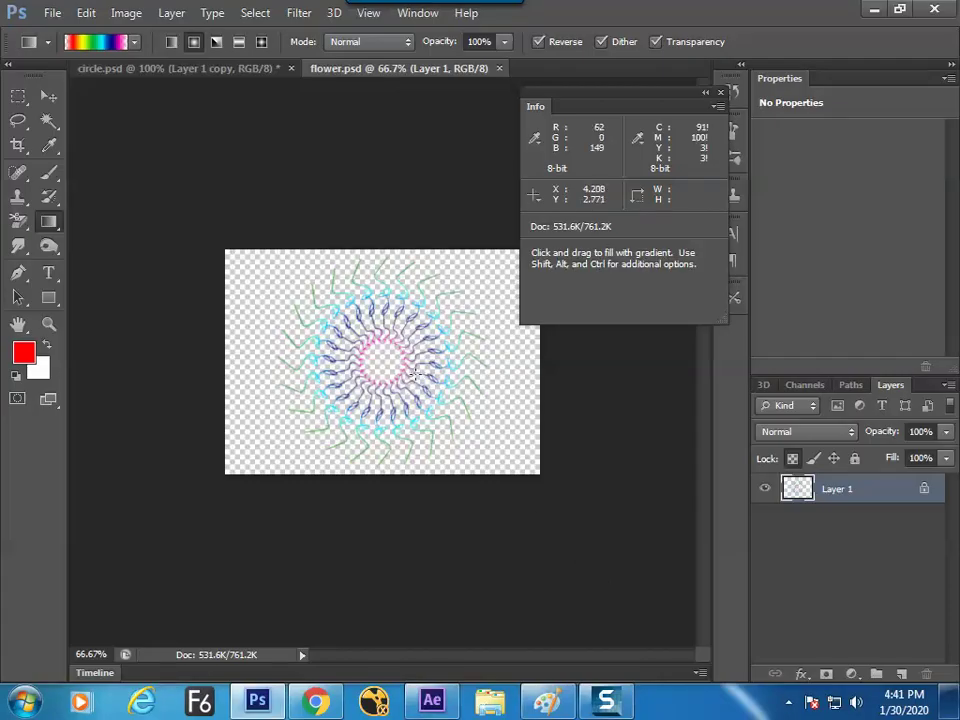
key(alt+Tab)
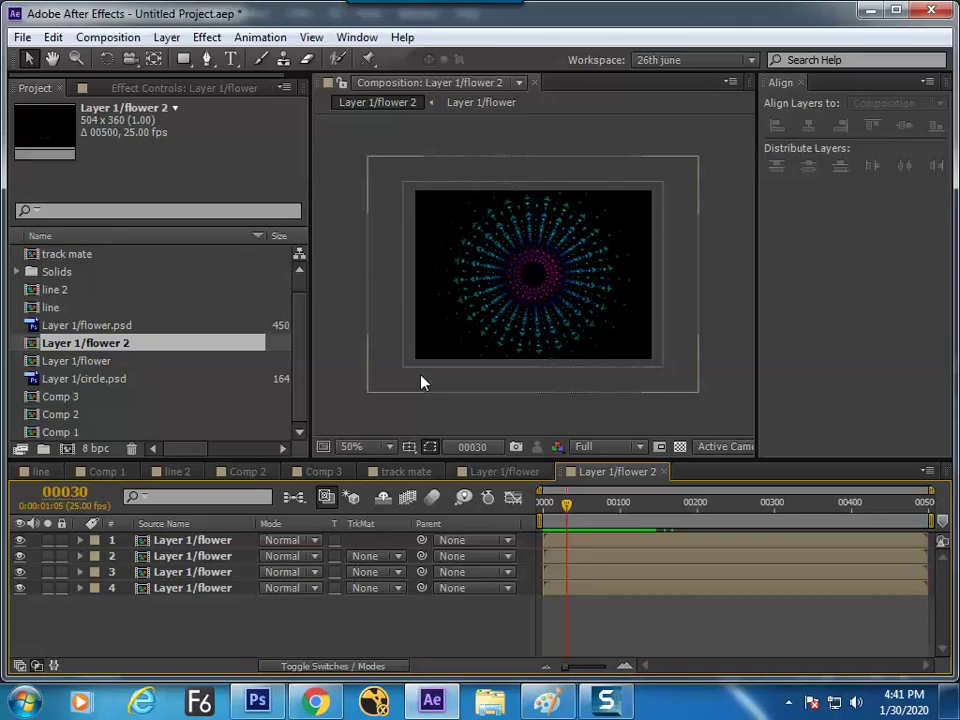
key(alt+Tab)
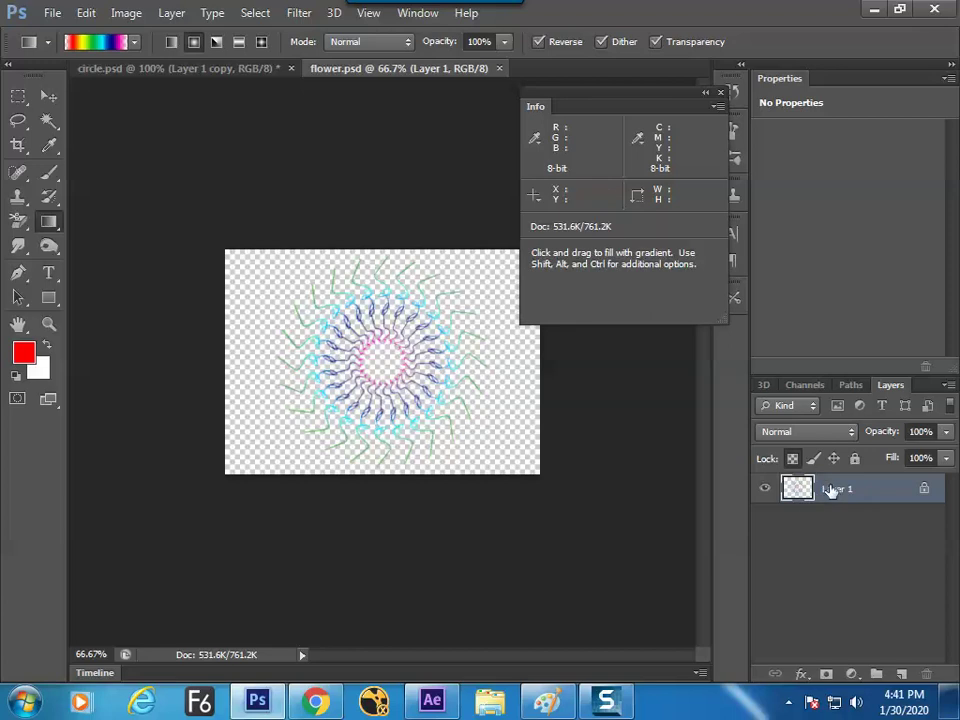
drag(819, 474, 820, 482)
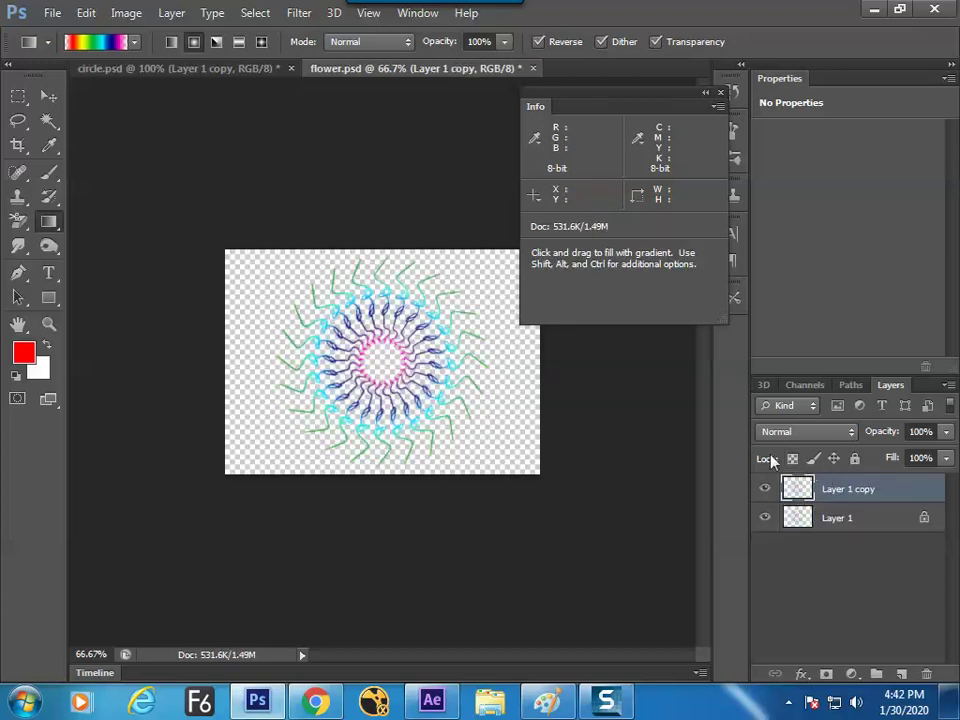
Flip the duplicated flower layer horizontally and merge it down into Layer 1.
key(ctrl+t)
right_click(460, 378)
click(504, 344)
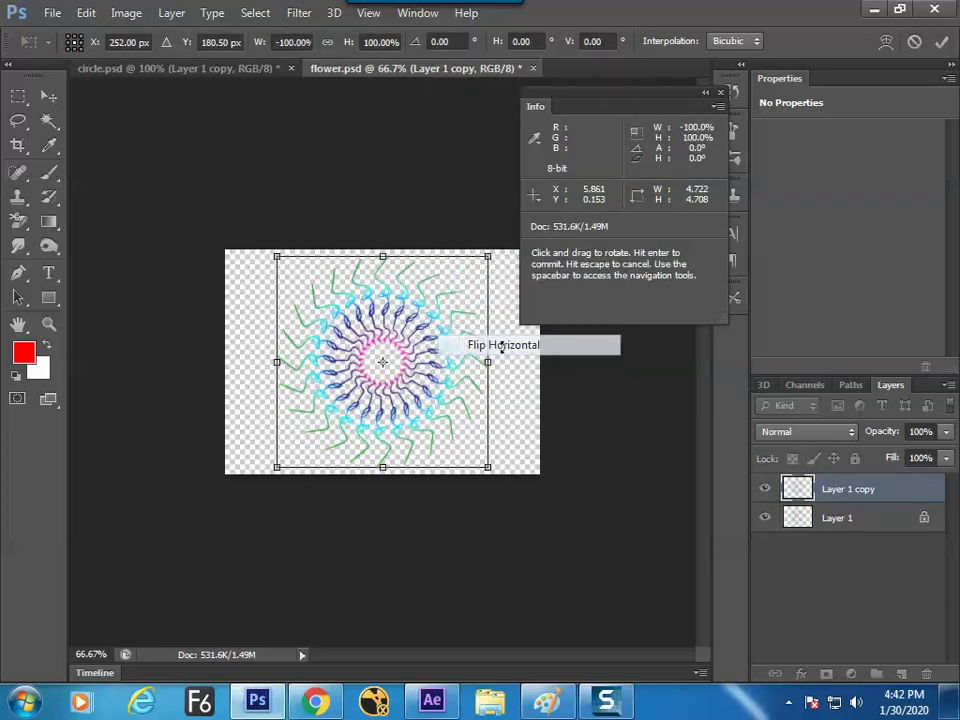
key(Return)
key(g)
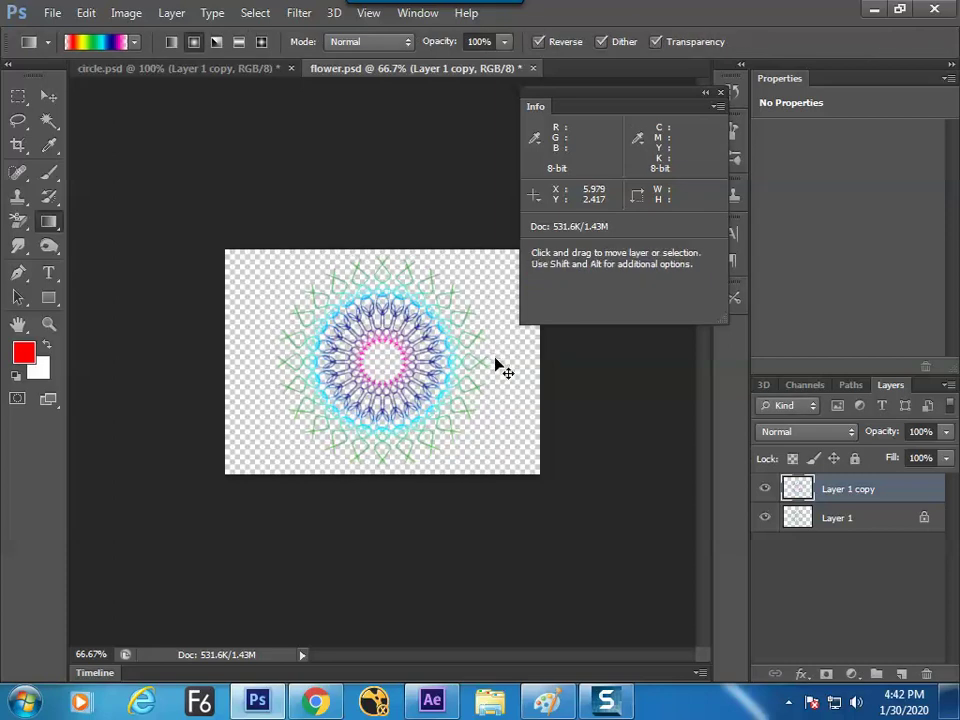
key(ctrl+e)
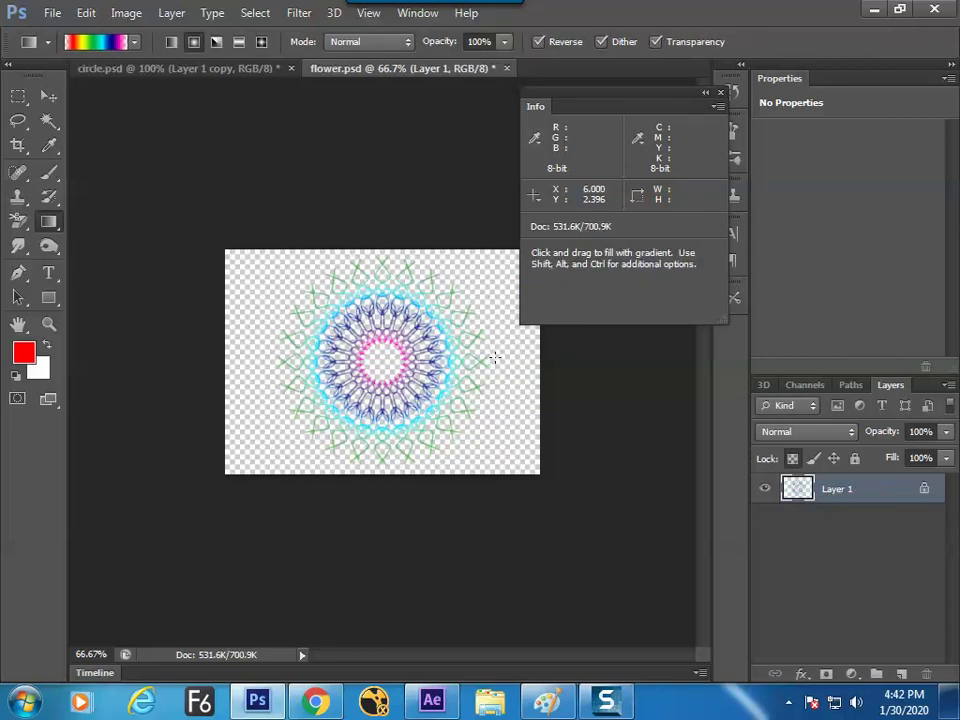
Switch to After Effects and reload the Layer 1/flower.psd footage in the project.
key(alt+Tab)
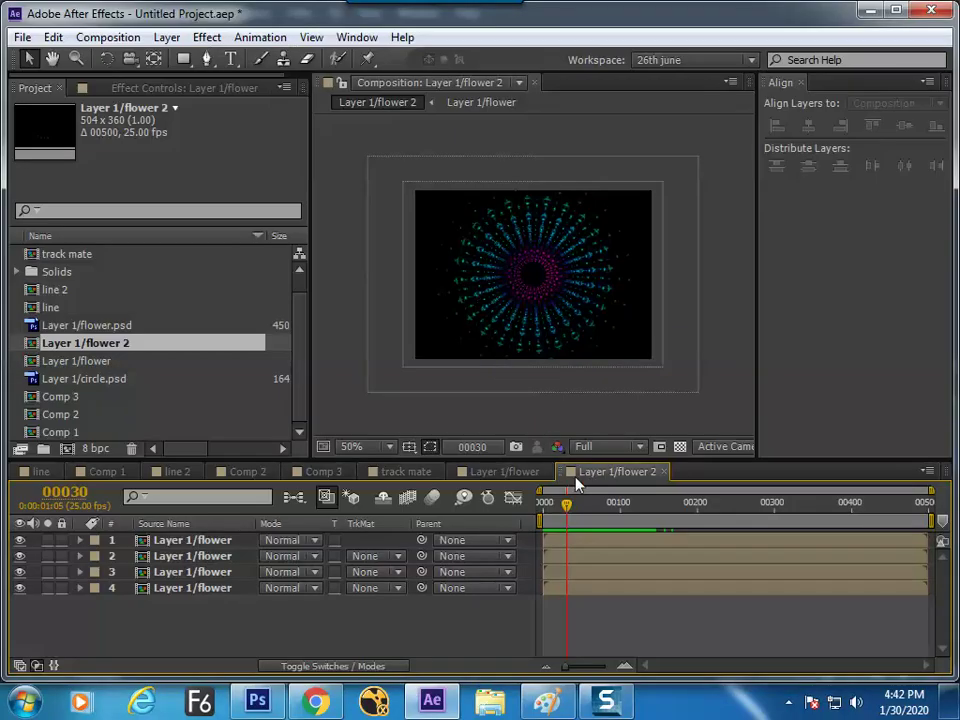
click(115, 325)
right_click(111, 326)
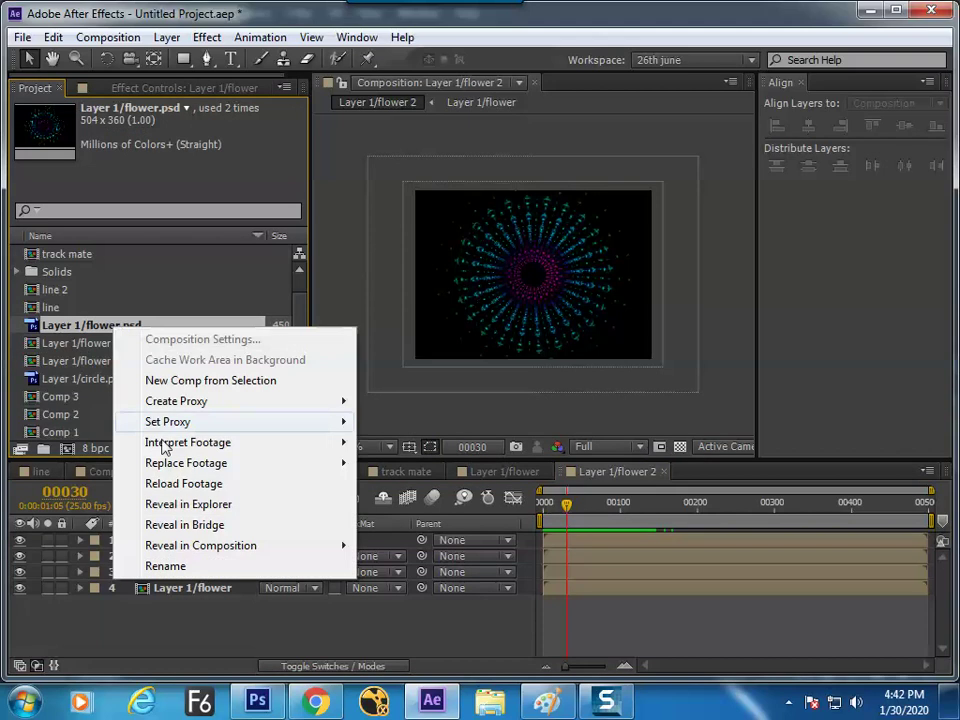
click(180, 485)
Preview the updated mirrored pattern in an enlarged view and full screen at 200% zoom, and return to the normal workspace at 100%.
key(grave)
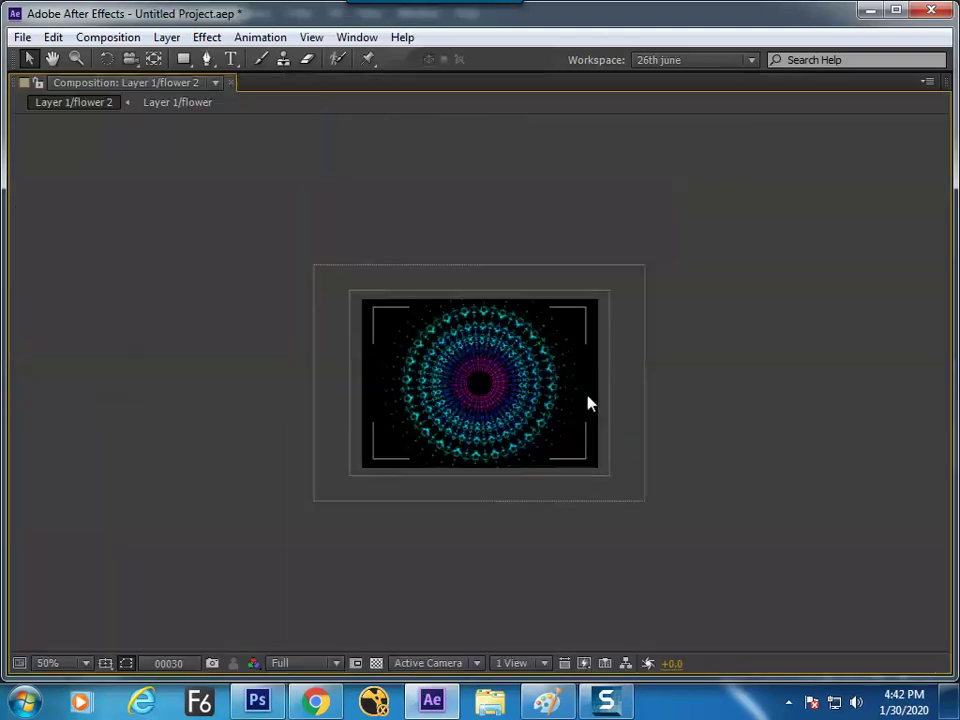
key(period)
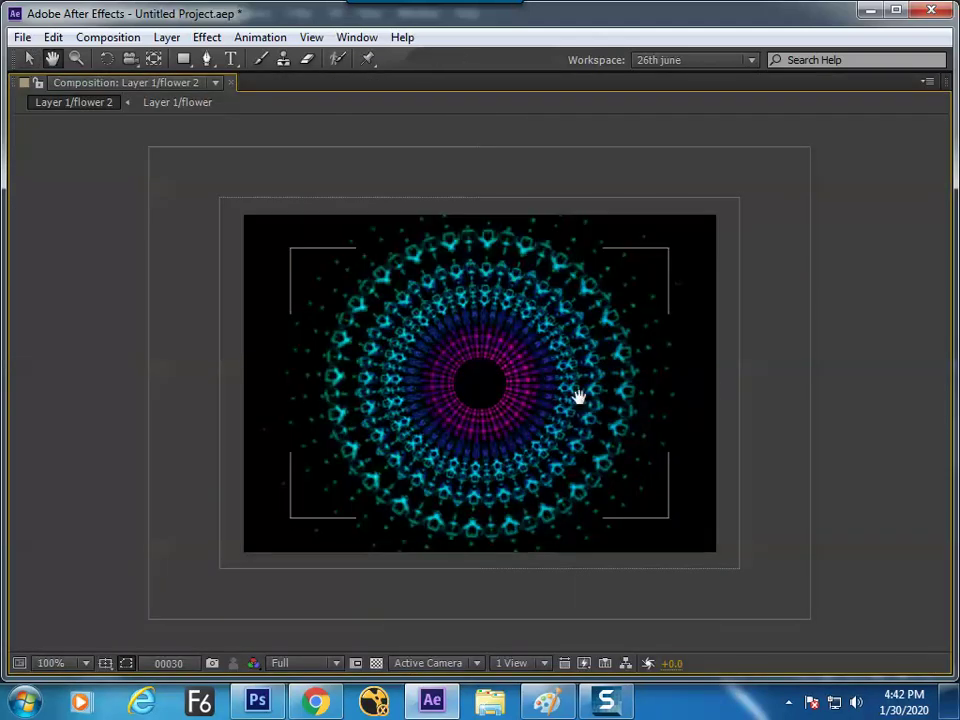
key(space)
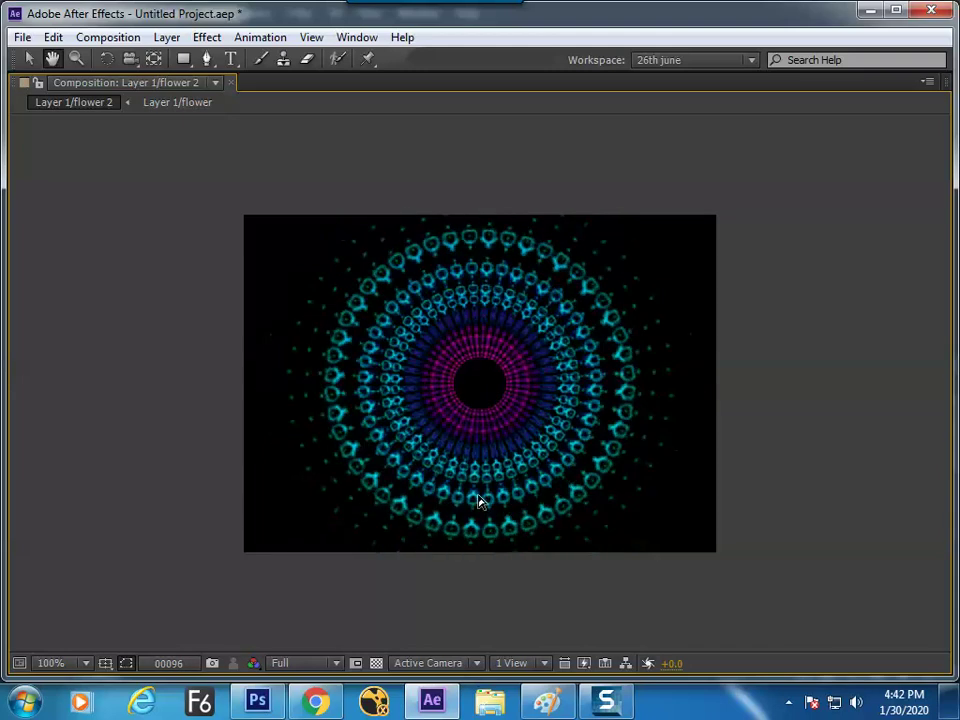
key(space)
key(KP_0)
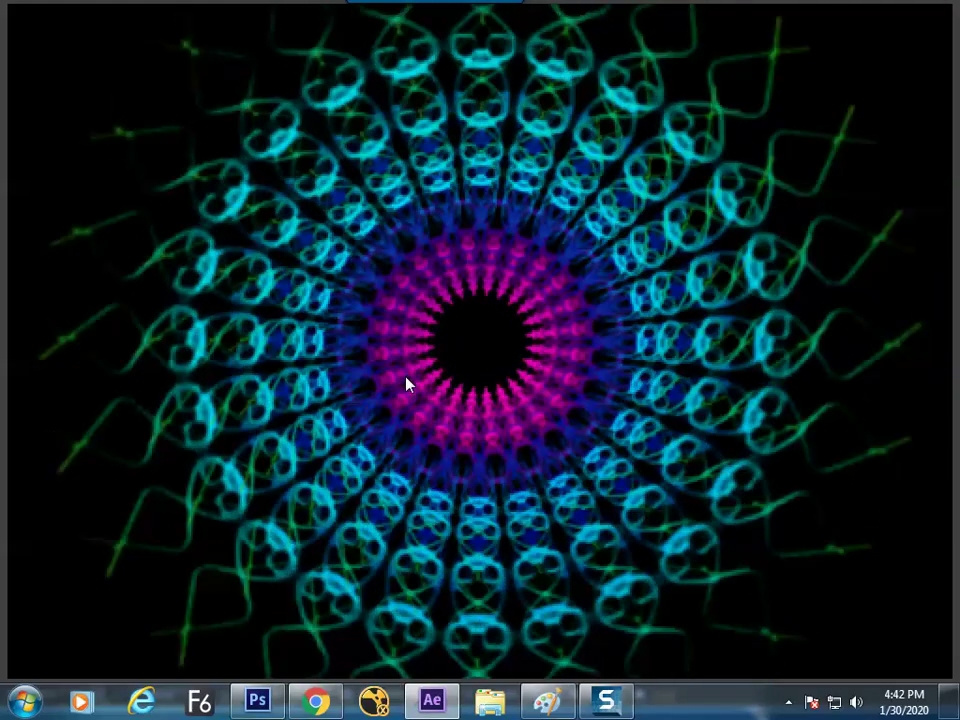
key(space)
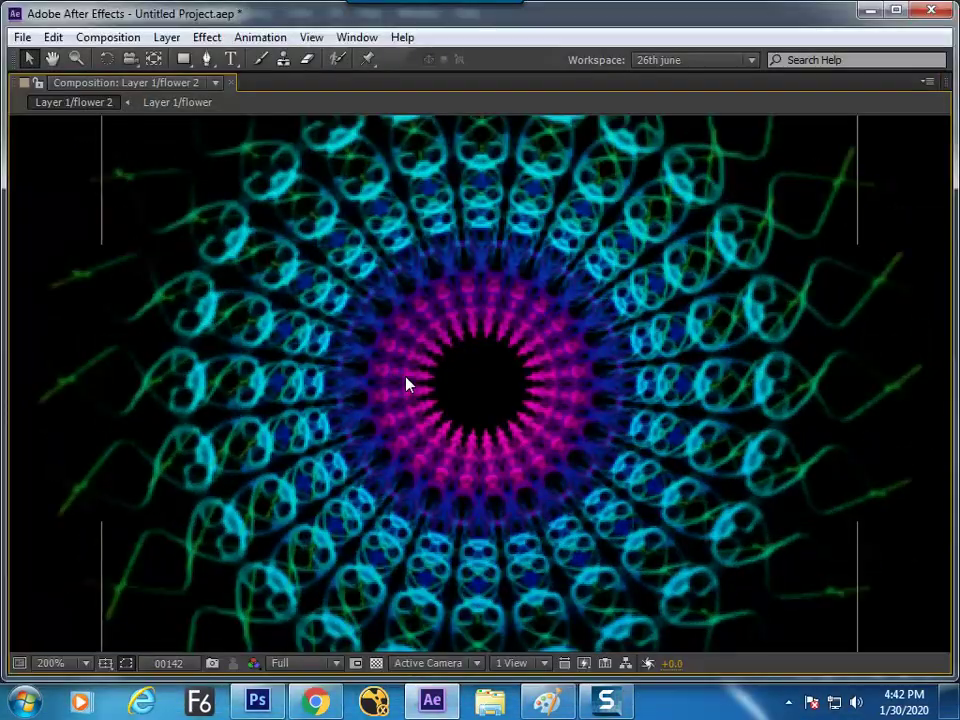
key(comma)
key(grave)
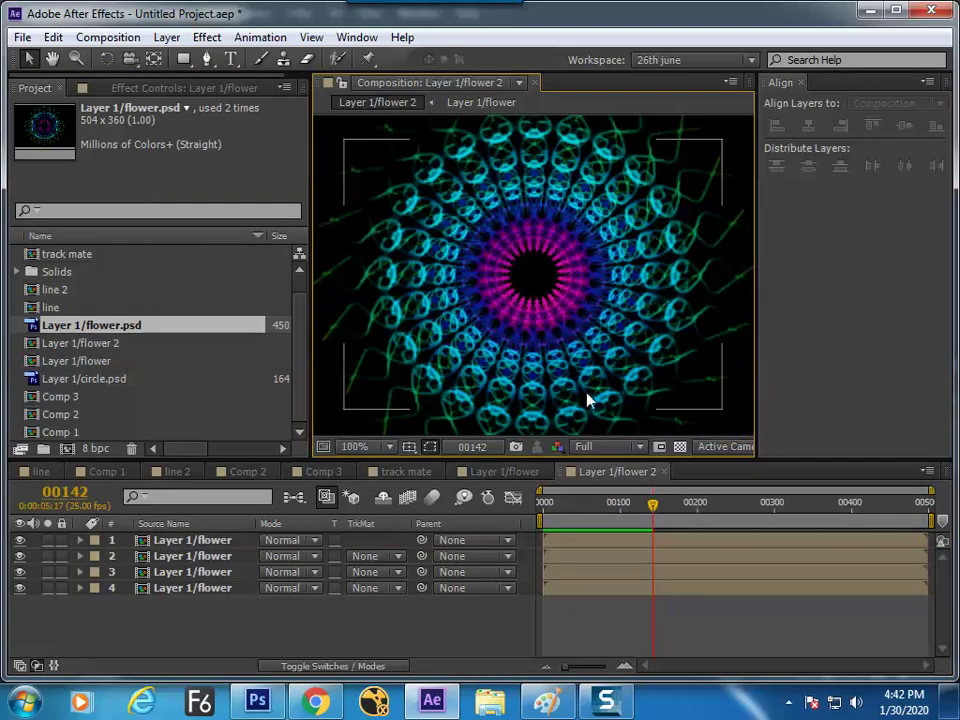
Replay the animation from the first frame in the enlarged composition view, and scrub through the following frames.
drag(655, 510, 506, 523)
key(grave)
key(space)
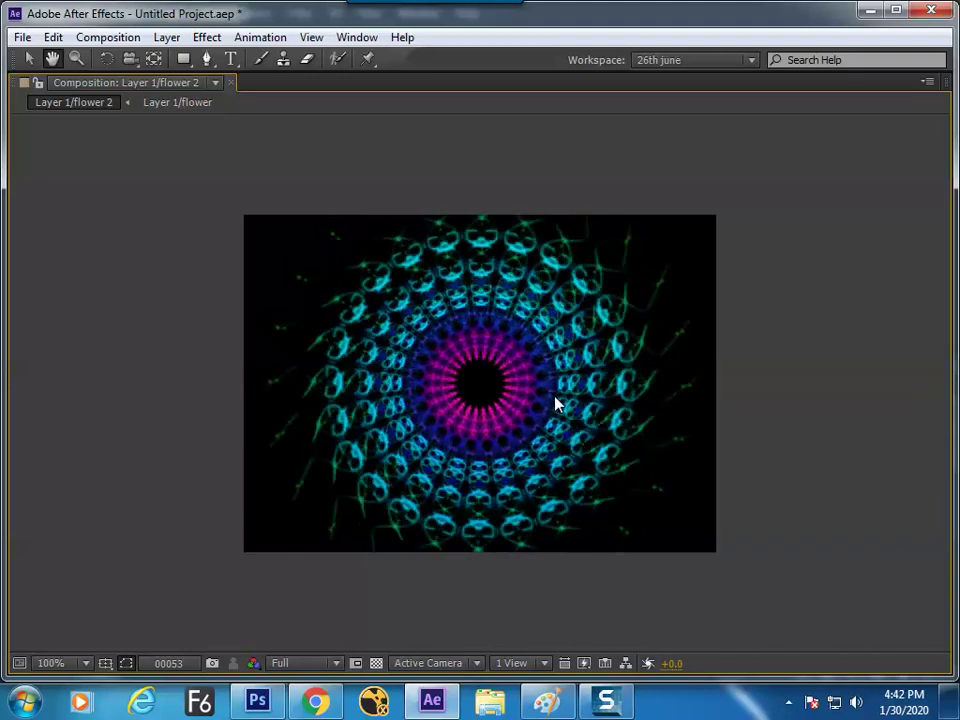
key(space)
key(grave)
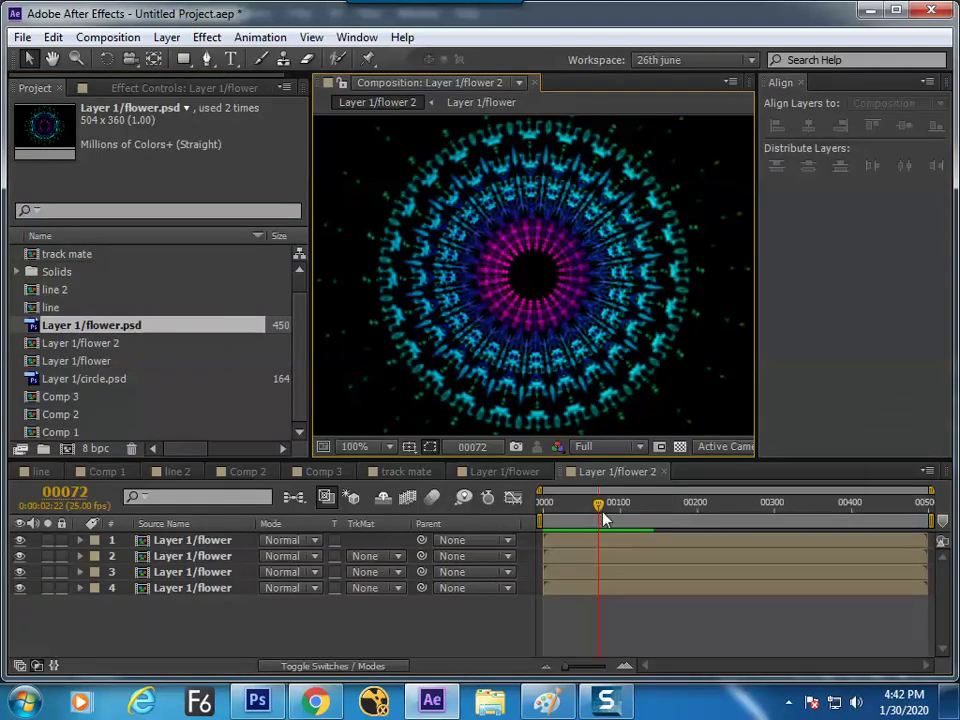
drag(604, 518, 638, 518)
Create a new composition from the Layer 1/flower 2 composition, with the playhead at the first frame.
key(Home)
drag(110, 345, 68, 449)
drag(545, 505, 489, 520)
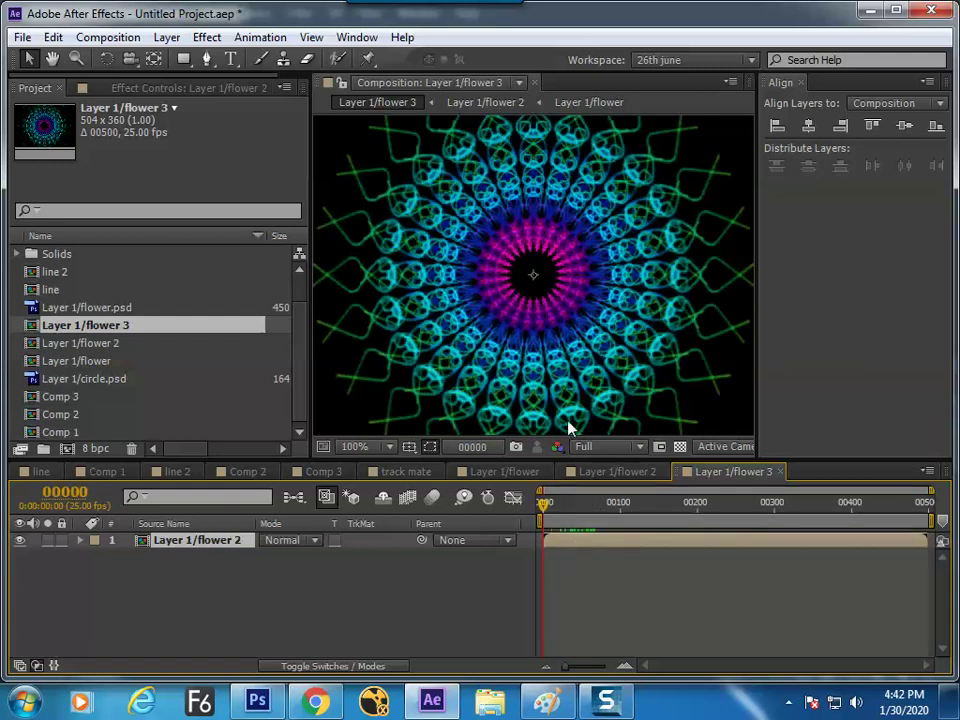
Duplicate the nested Layer 1/flower 2 layer and scale the top copy down to a little over half its size.
key(ctrl+d)
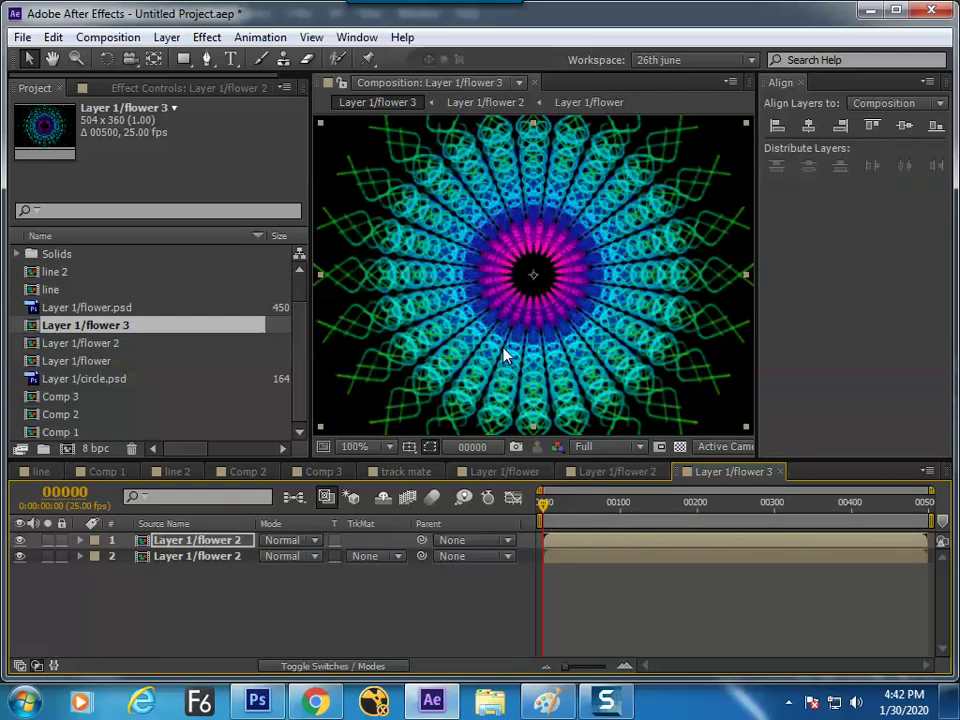
key(alt+shift+KP_Subtract)
key(alt+shift+KP_Subtract)
key(alt+shift+KP_Subtract)
key(alt+shift+KP_Subtract)
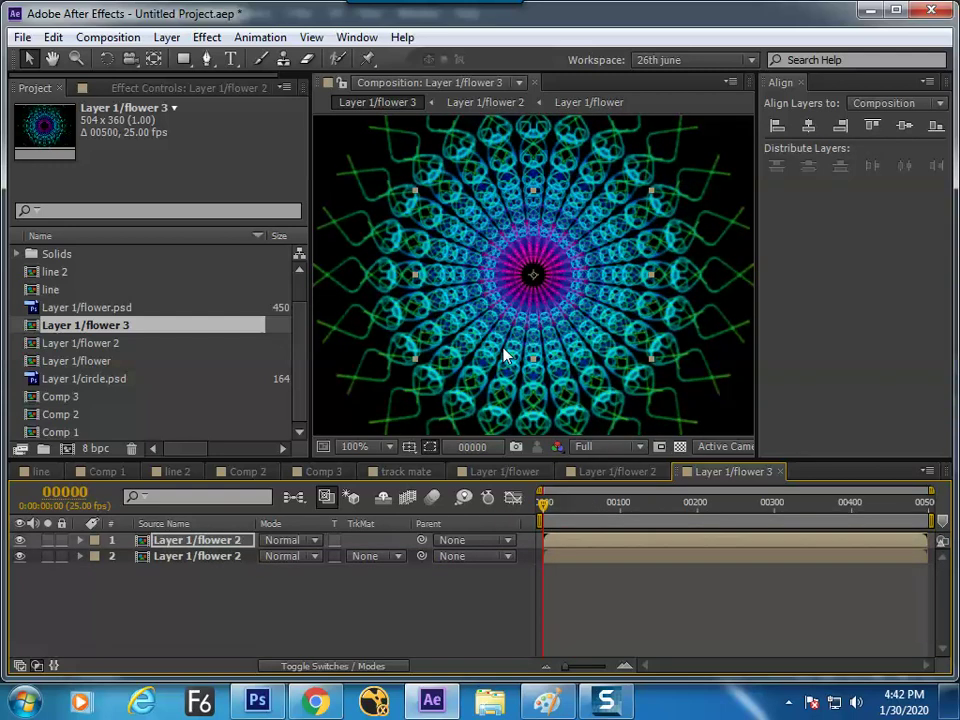
key(alt+shift+KP_Add)
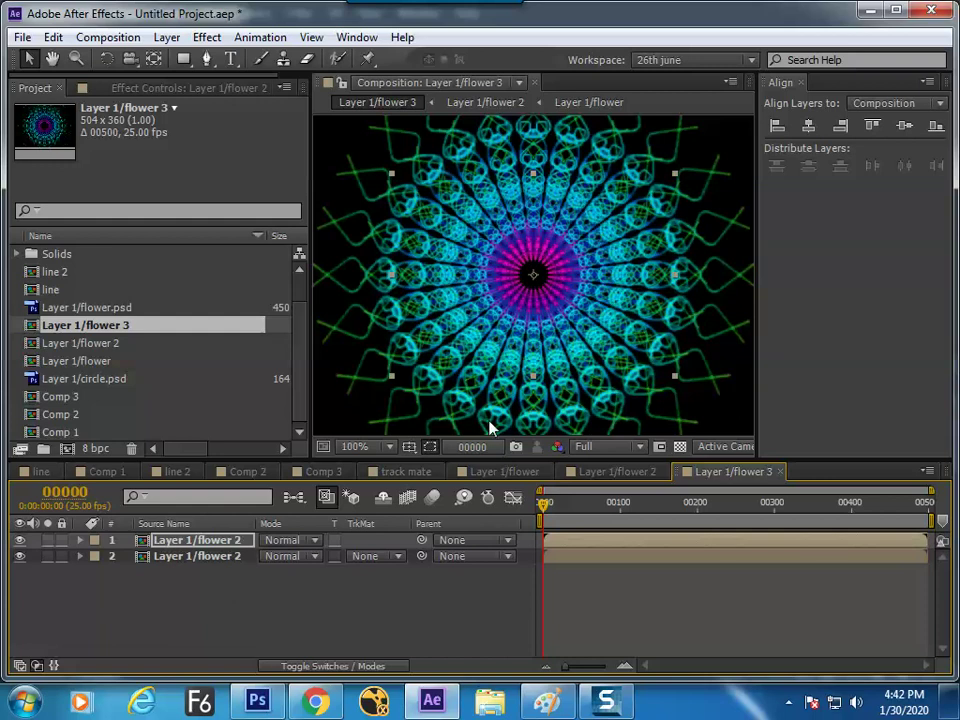
Try the Lighten blending mode on the upper Layer 1/flower 2 layer, and set it to Screen instead.
click(287, 541)
click(350, 288)
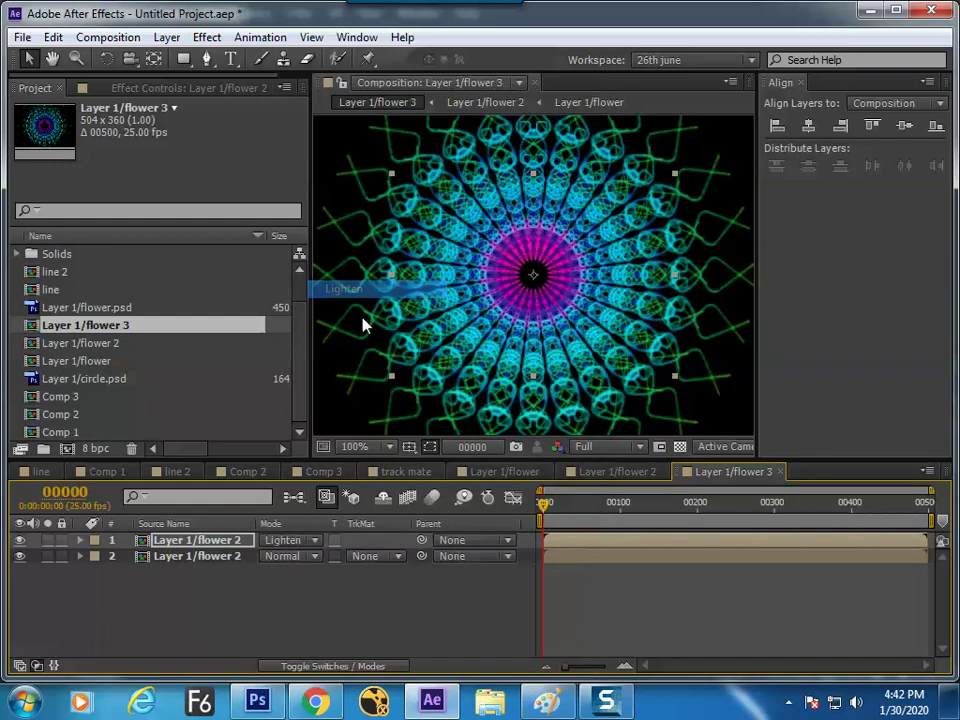
click(287, 540)
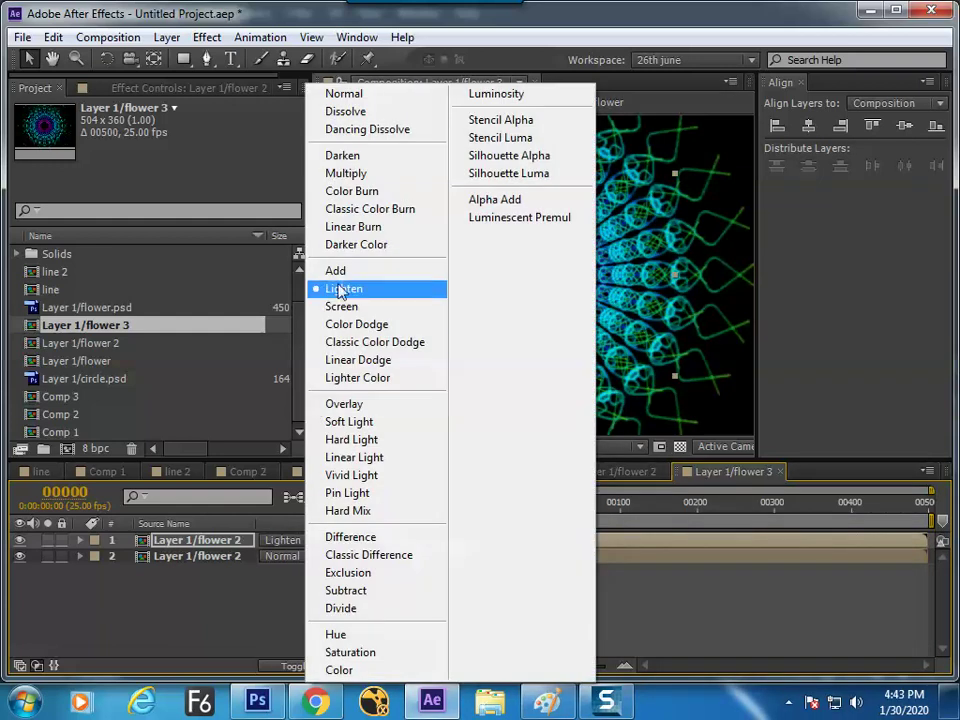
click(341, 306)
Preview the Screen-blended pattern from the first frame in an enlarged view and full screen at 200% zoom, and return to the normal workspace.
drag(544, 503, 540, 530)
key(space)
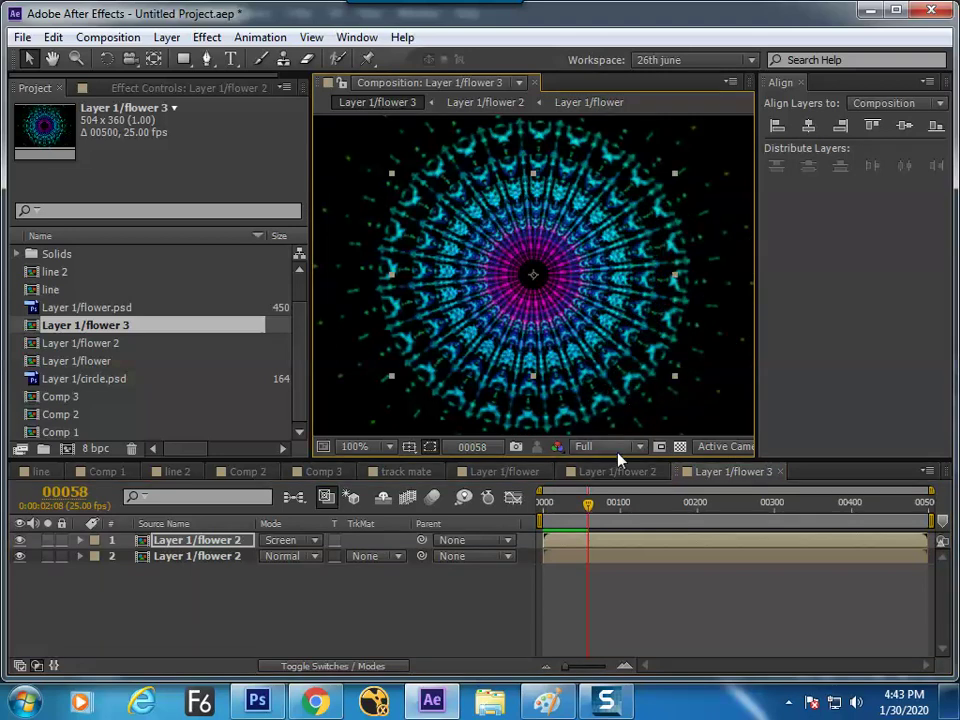
key(grave)
key(grave)
key(grave)
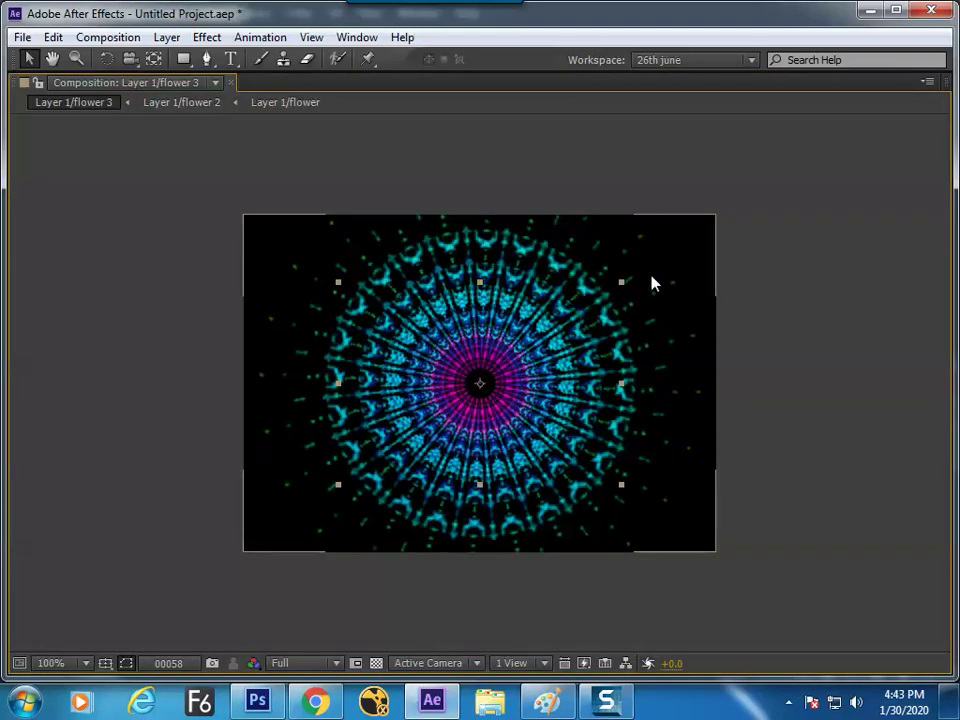
key(ctrl+backslash)
key(comma)
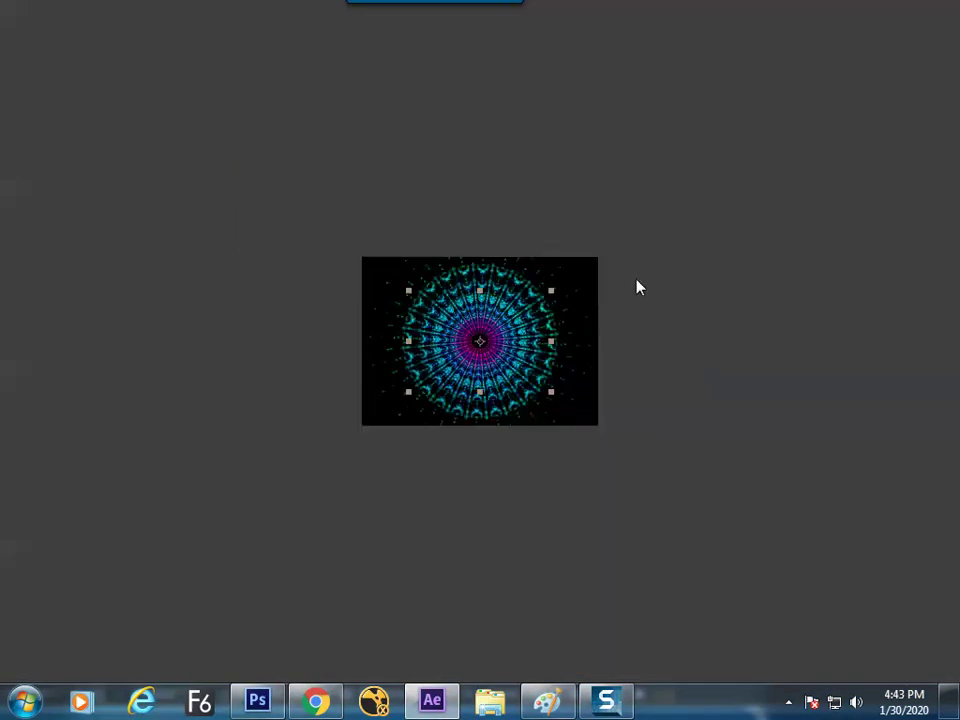
key(period)
key(period)
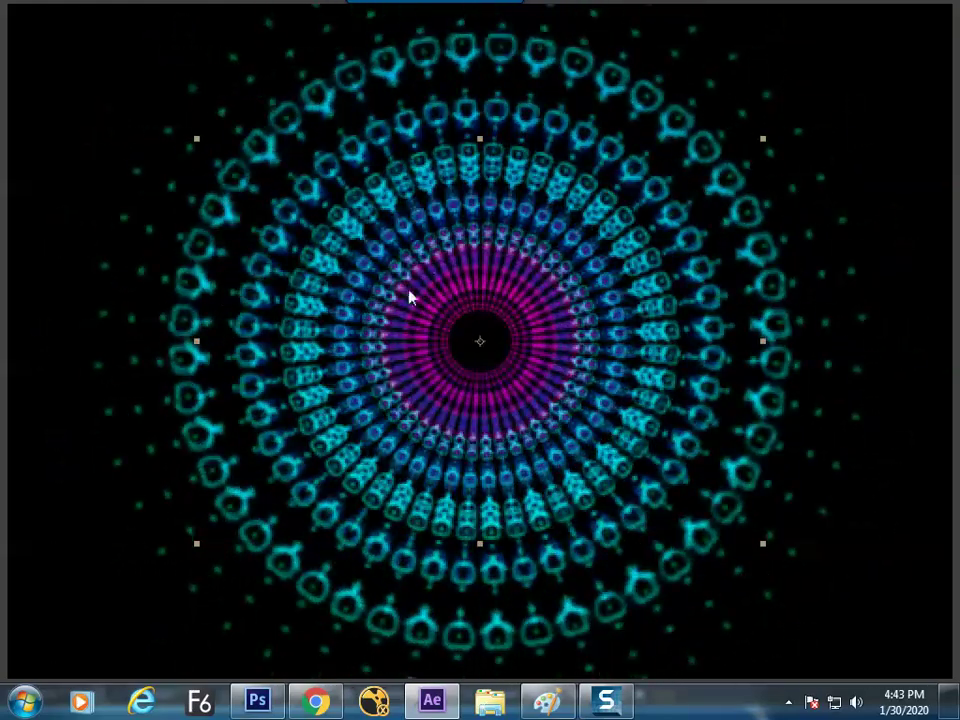
click(400, 316)
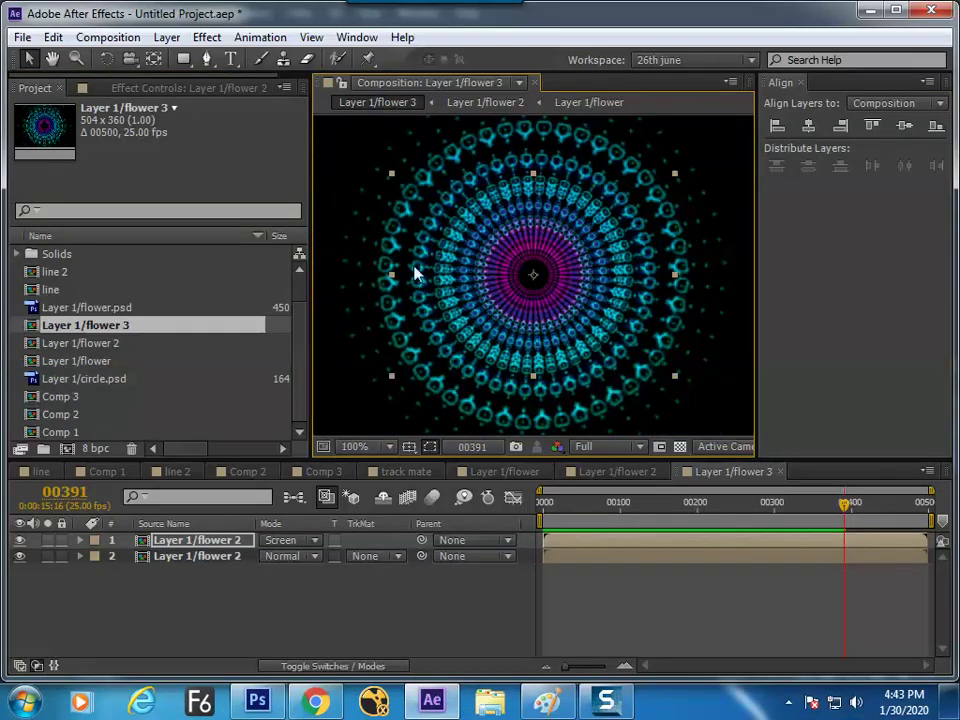
Deselect the layers and replay the Layer 1/flower 3 animation from the first frame.
drag(598, 504, 516, 514)
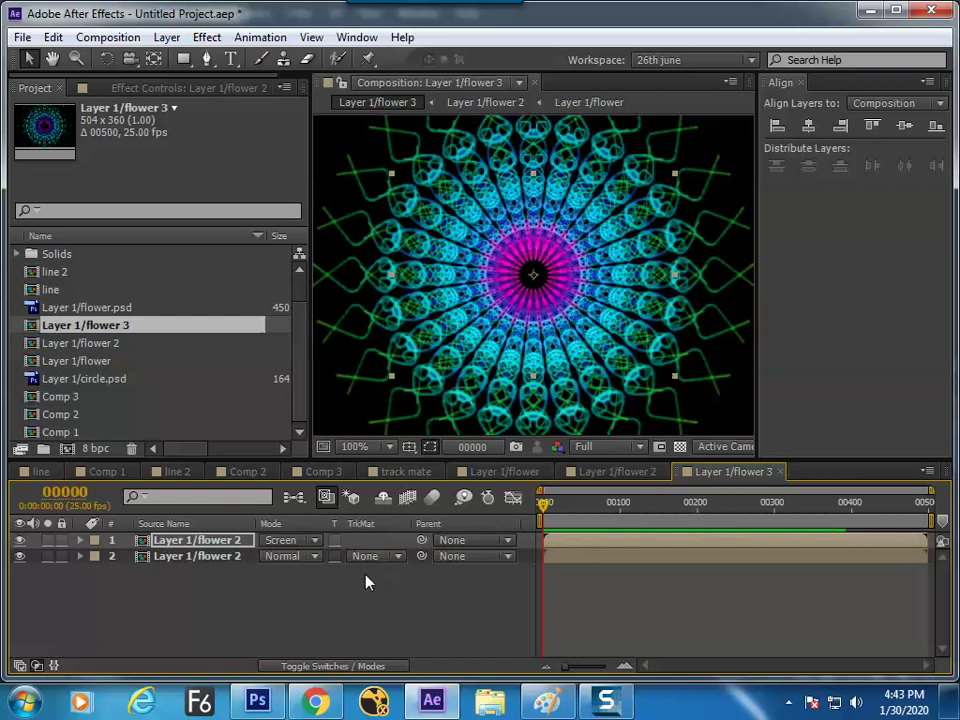
click(349, 608)
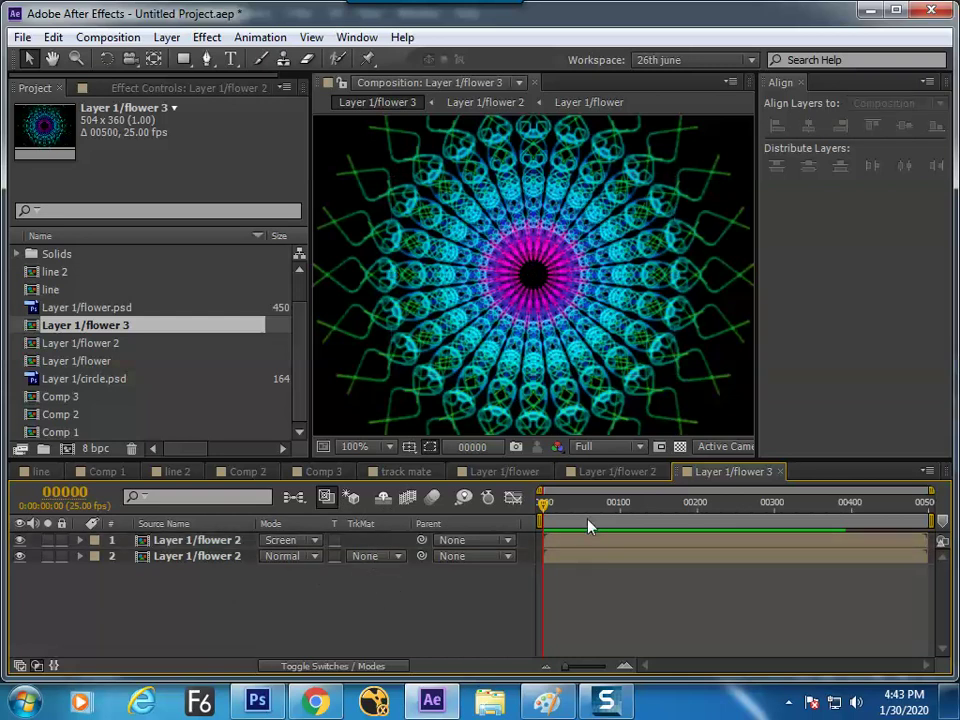
drag(544, 506, 519, 513)
key(space)
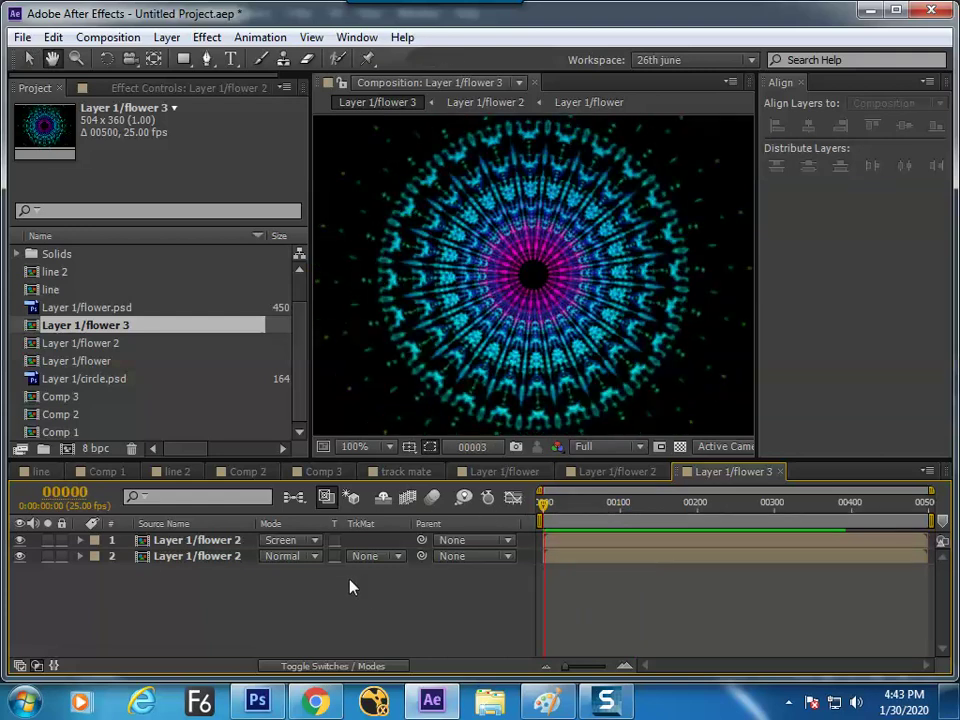
Create a new composition named Comp 4 with the PAL D1/DV preset and a 500-frame duration.
key(ctrl+n)
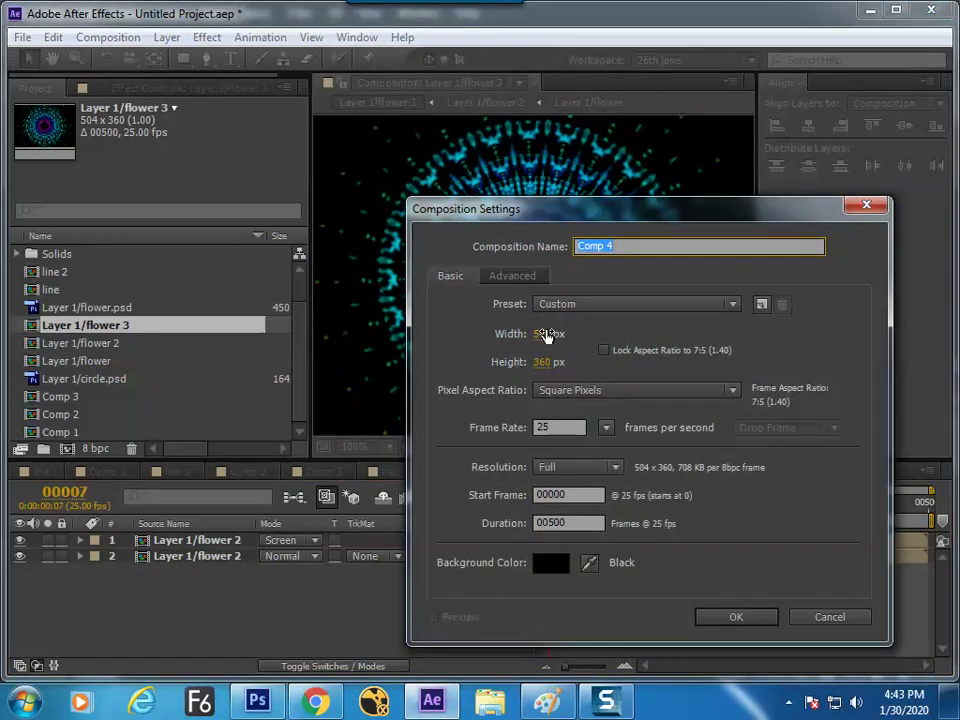
click(567, 305)
click(377, 262)
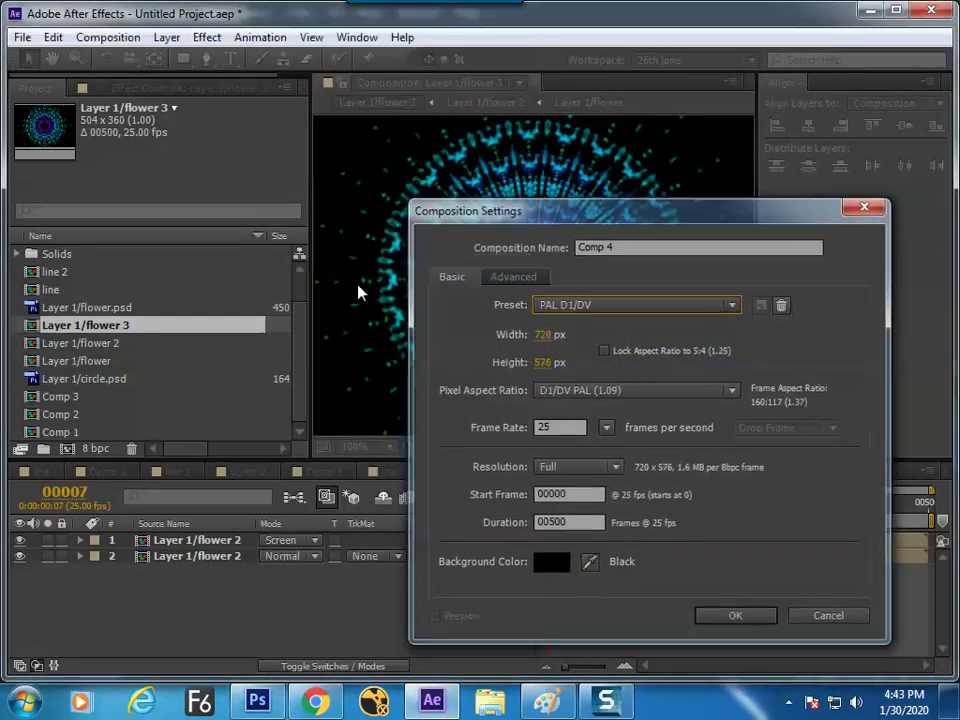
key(Return)
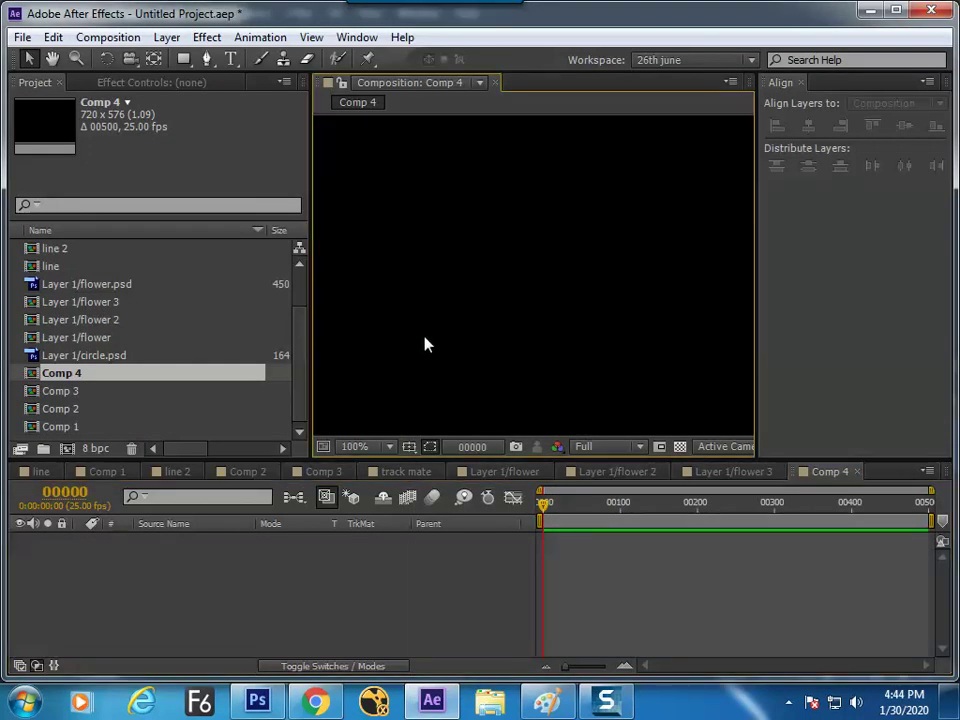
scroll(418, 353, down, 2)
scroll(418, 350, up, 1)
scroll(416, 349, down, 1)
key(ctrl+0)
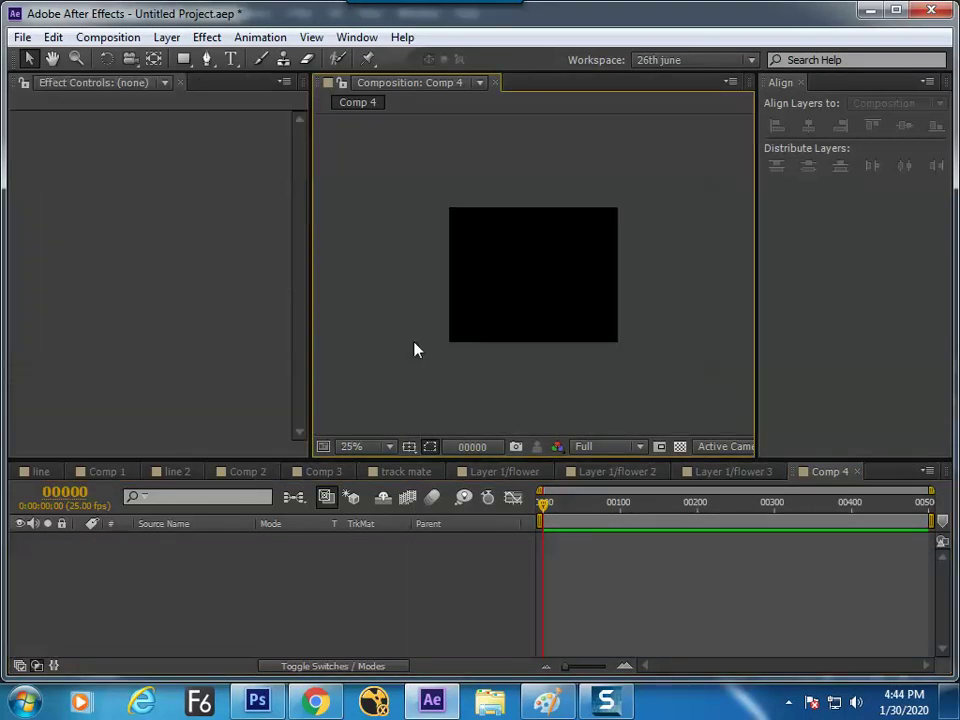
key(ctrl+0)
scroll(414, 347, up, 1)
click(489, 291)
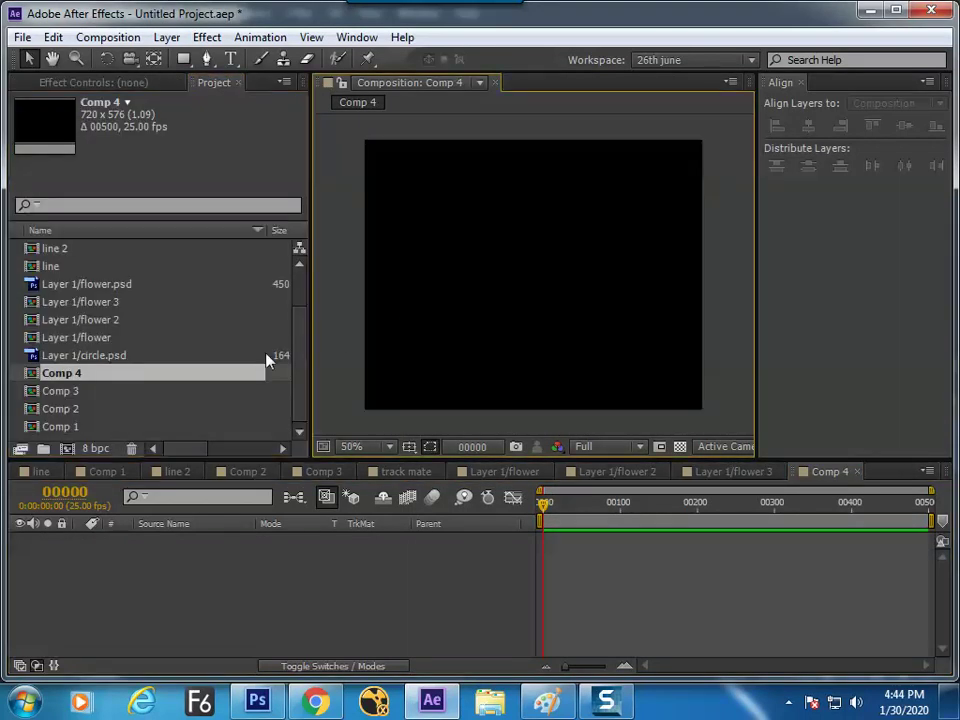
Add a red solid to Comp 4, 720 px wide and about 45 px high, as a thin band across the frame.
scroll(300, 310, up, 1)
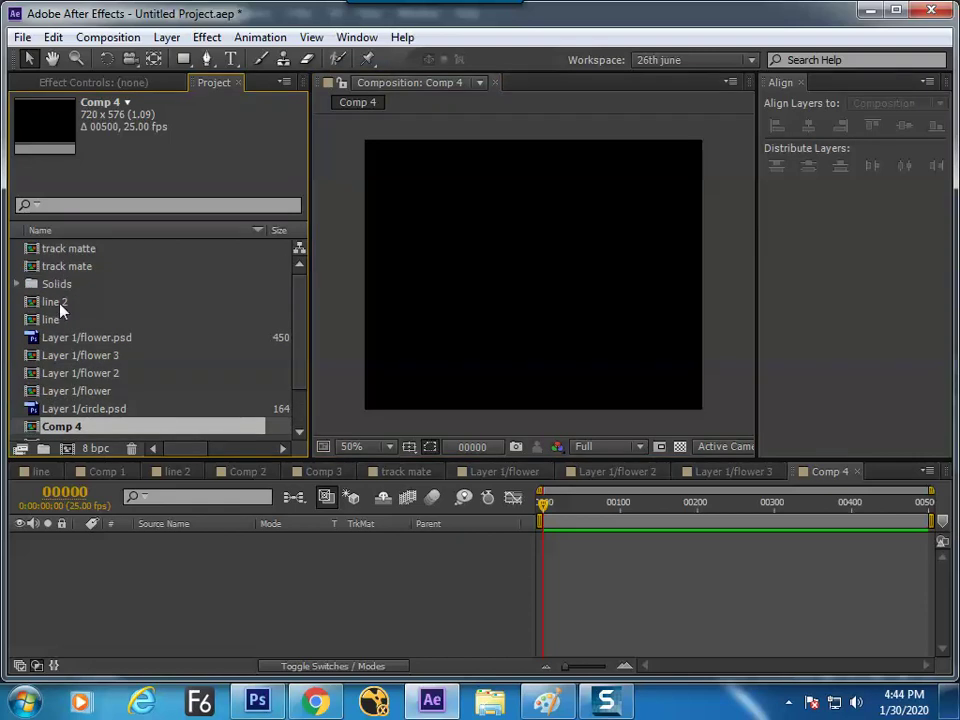
scroll(297, 383, down, 1)
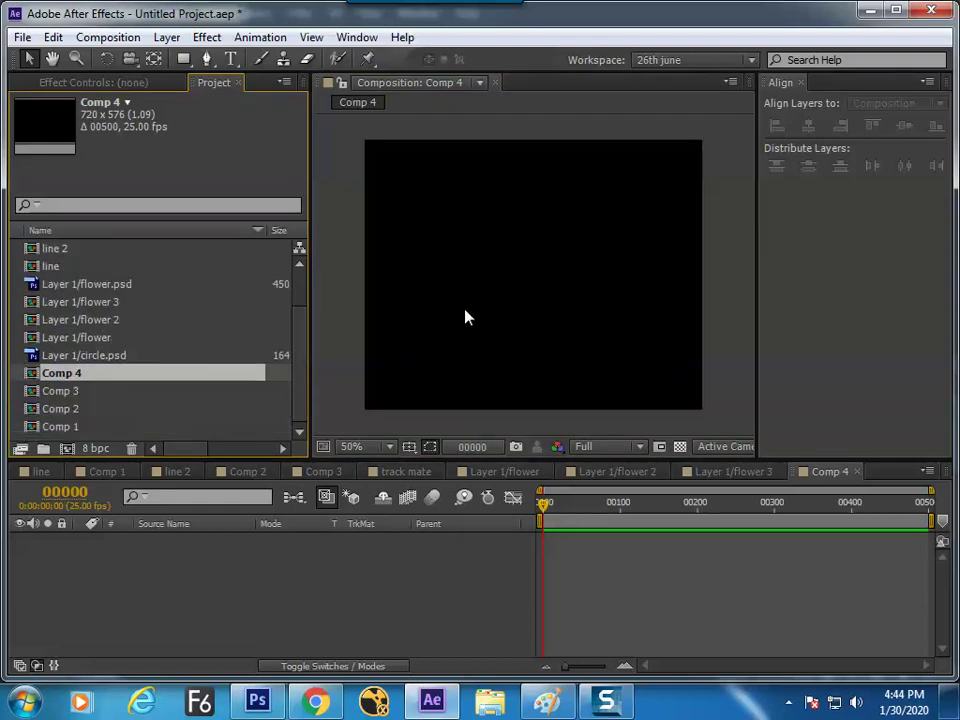
click(505, 304)
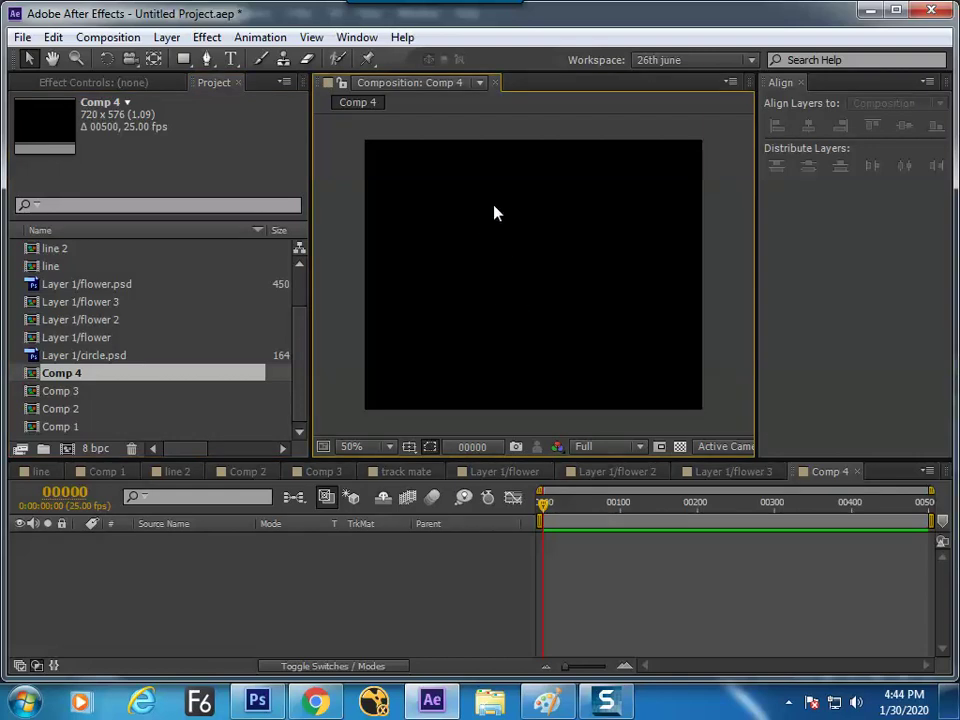
key(ctrl+y)
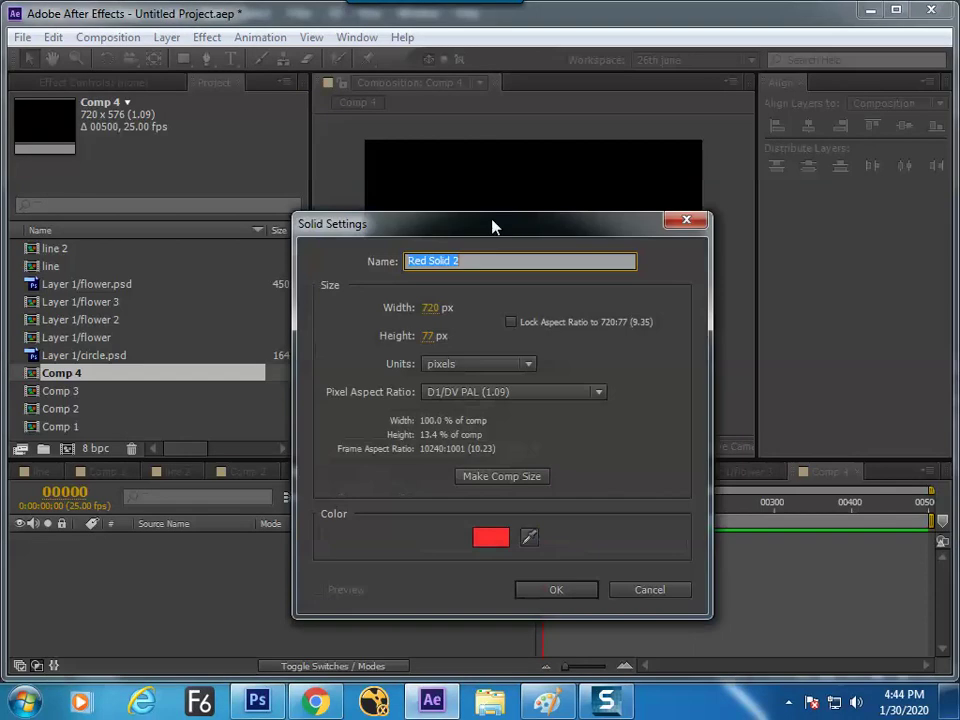
drag(428, 335, 338, 334)
click(501, 477)
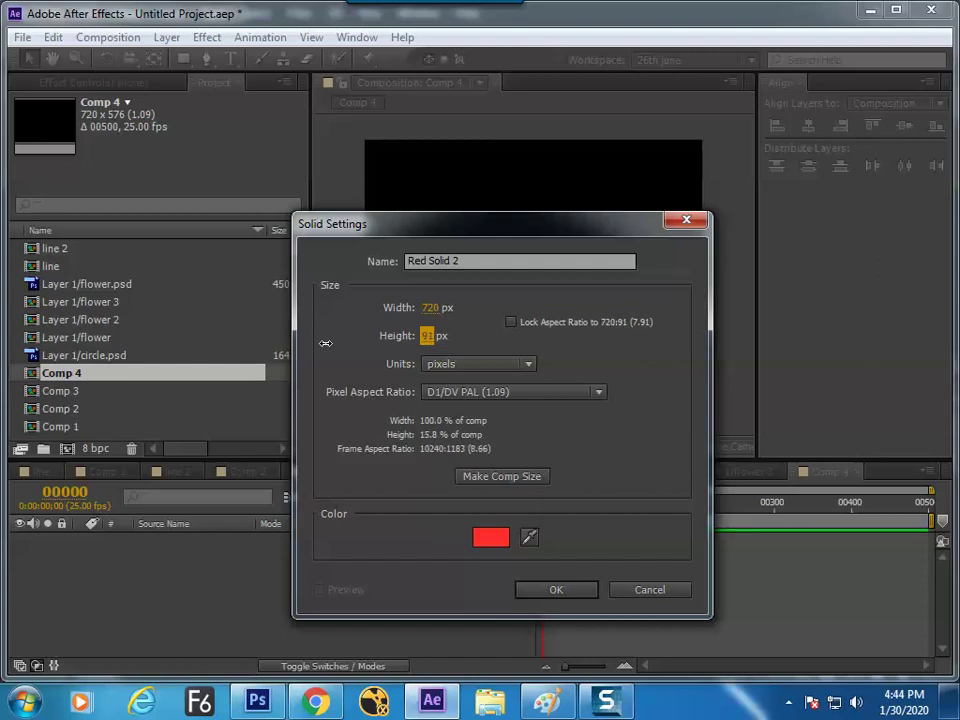
click(566, 594)
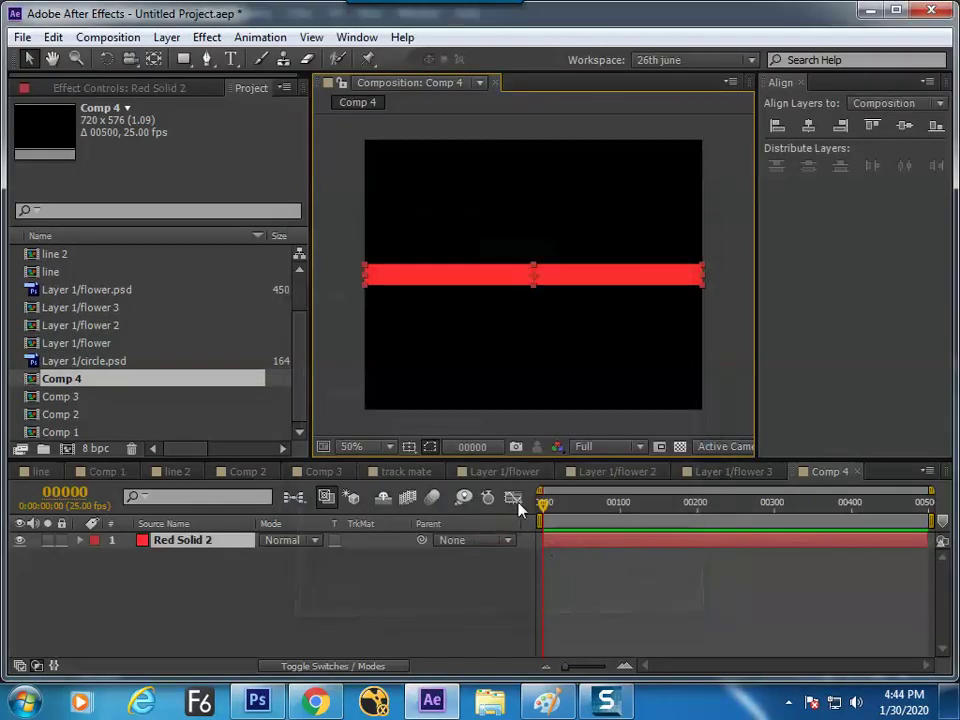
click(571, 570)
click(566, 542)
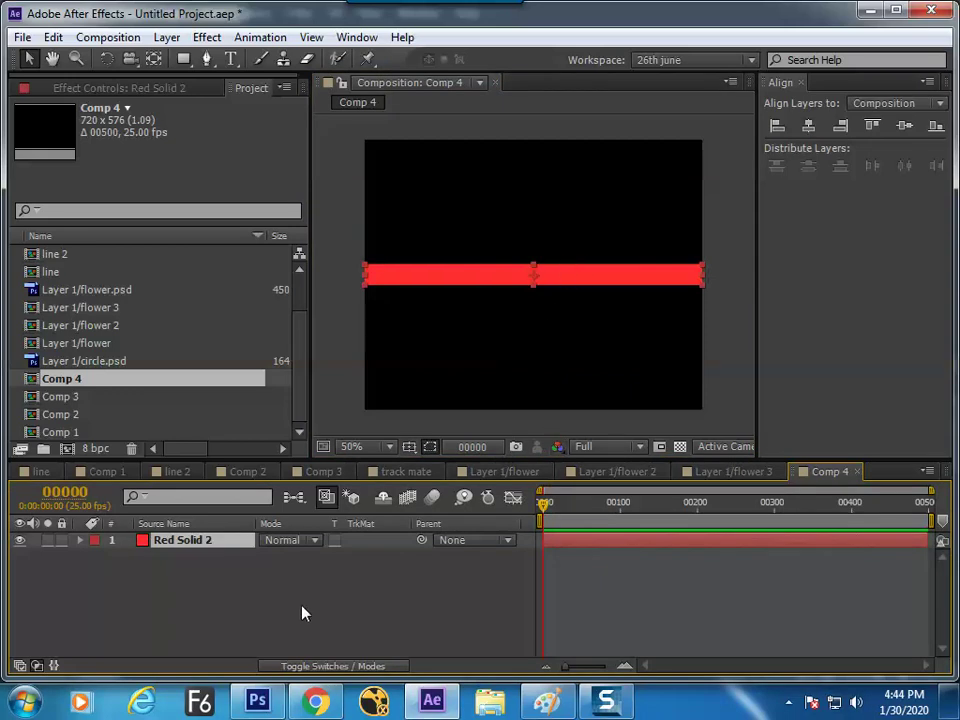
Place the Layer 1/flower 3 composition beneath the red solid and set its track matte to Alpha.
click(593, 583)
drag(94, 307, 318, 580)
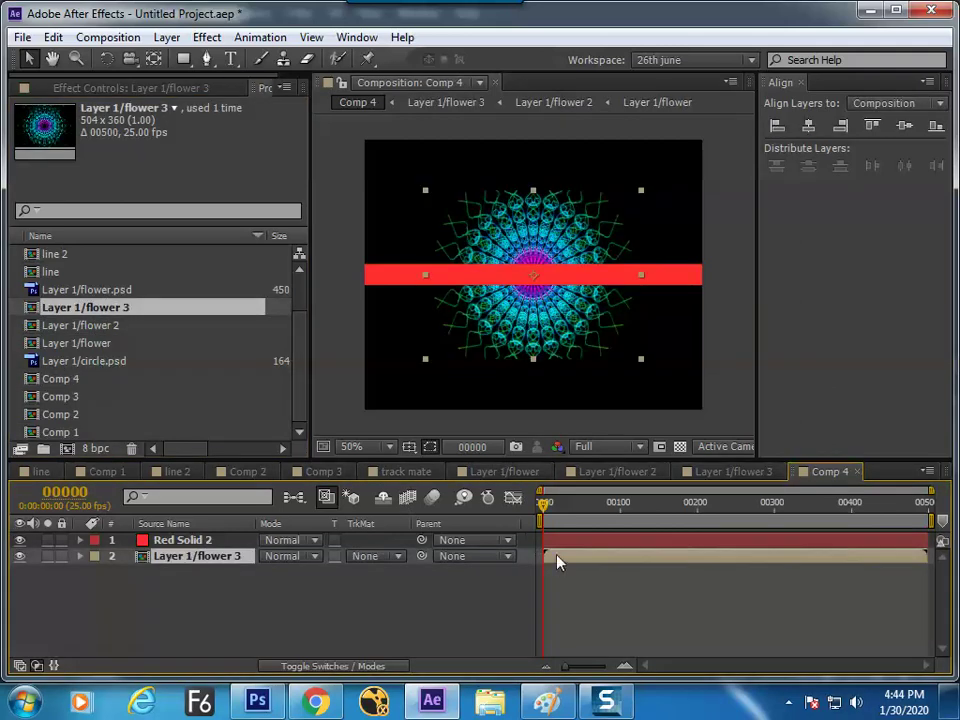
click(366, 556)
click(388, 605)
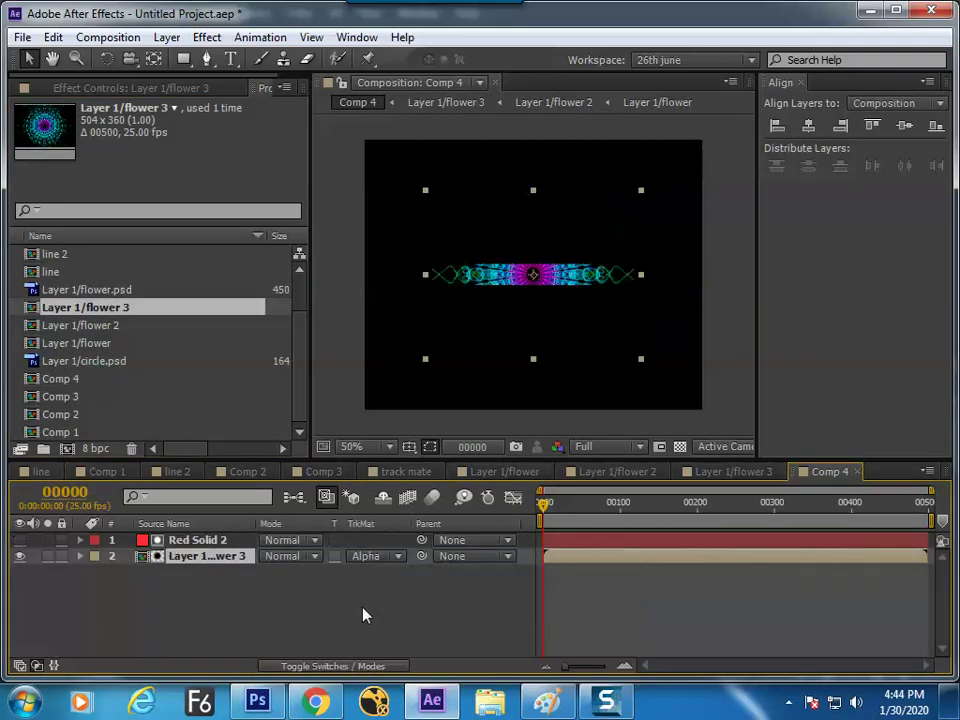
Play the matted flower strip in an enlarged composition view at 200% zoom, and return to the normal workspace at 100%.
key(space)
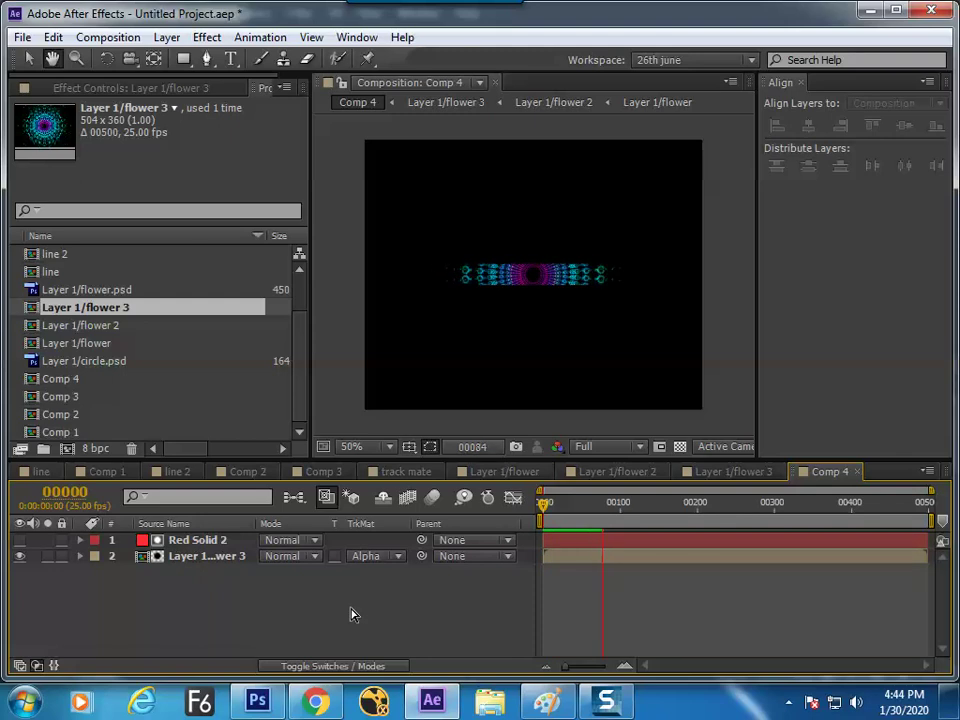
key(grave)
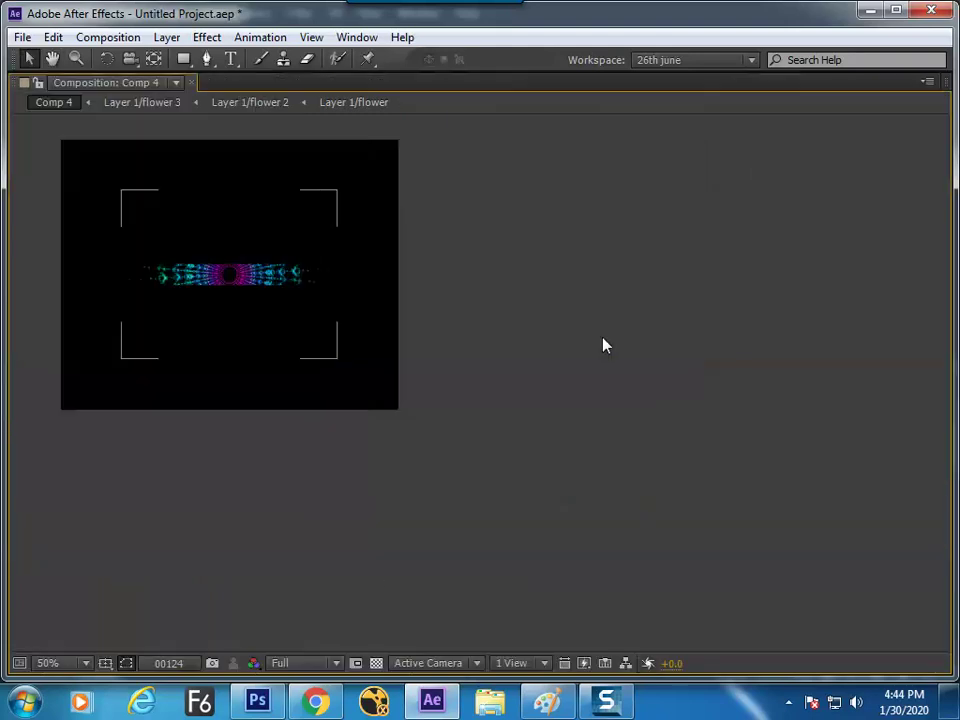
key(period)
key(period)
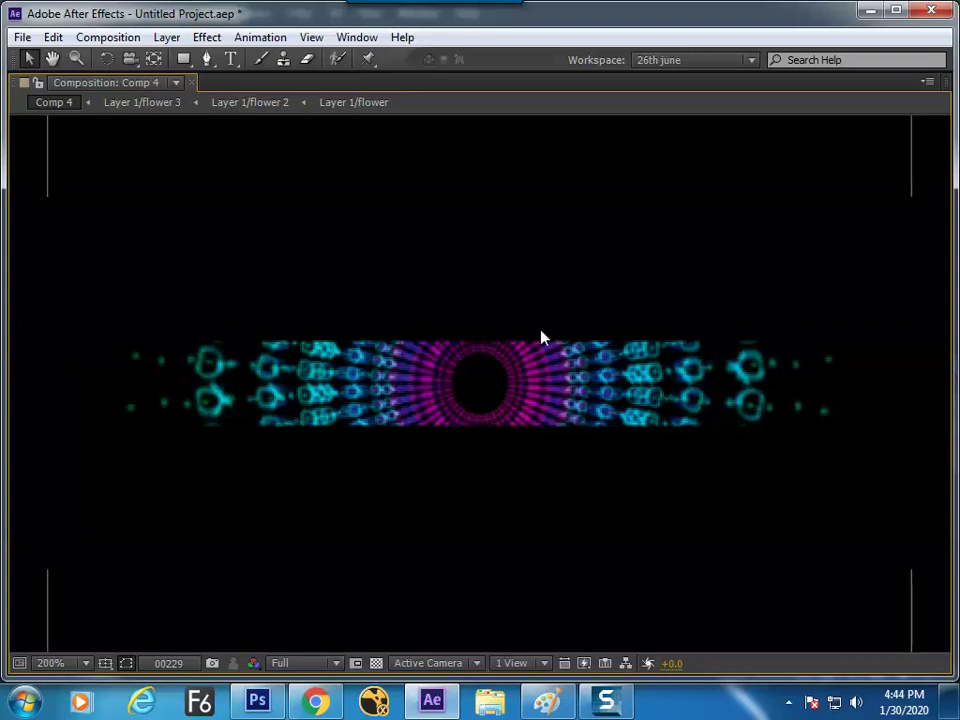
key(comma)
key(grave)
Replay the matted flower strip from the first frame in the normal workspace, and stop playback.
drag(565, 504, 499, 514)
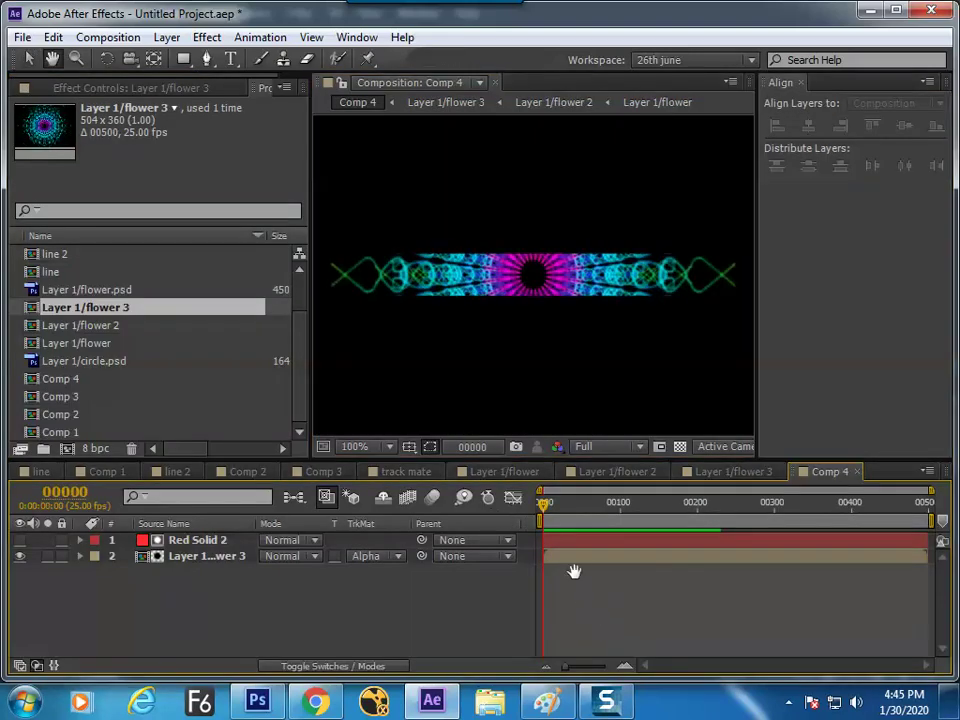
key(space)
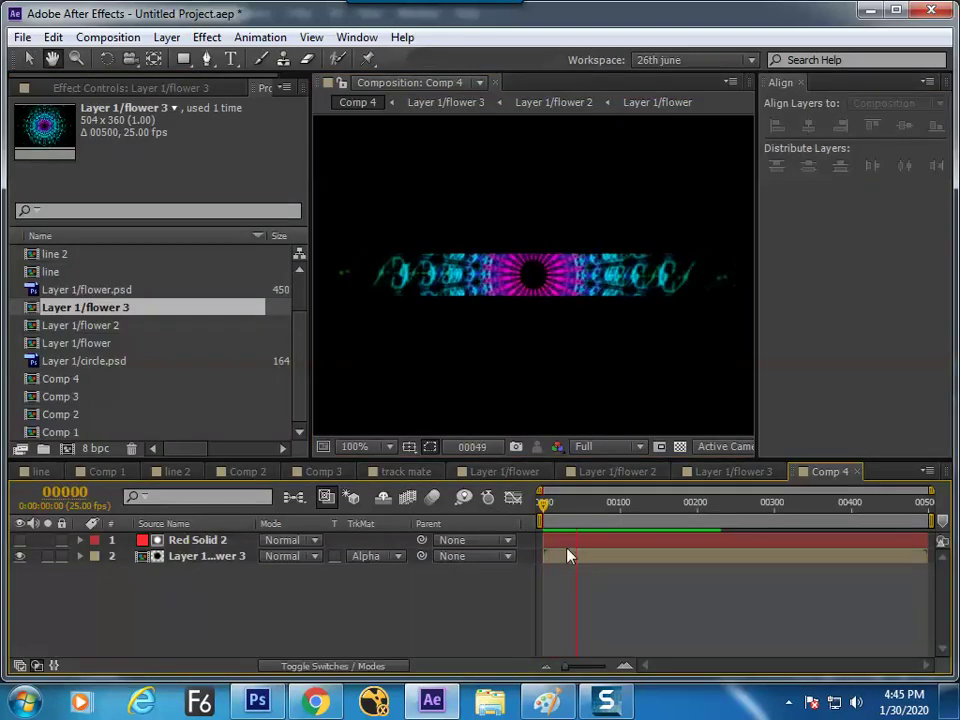
key(space)
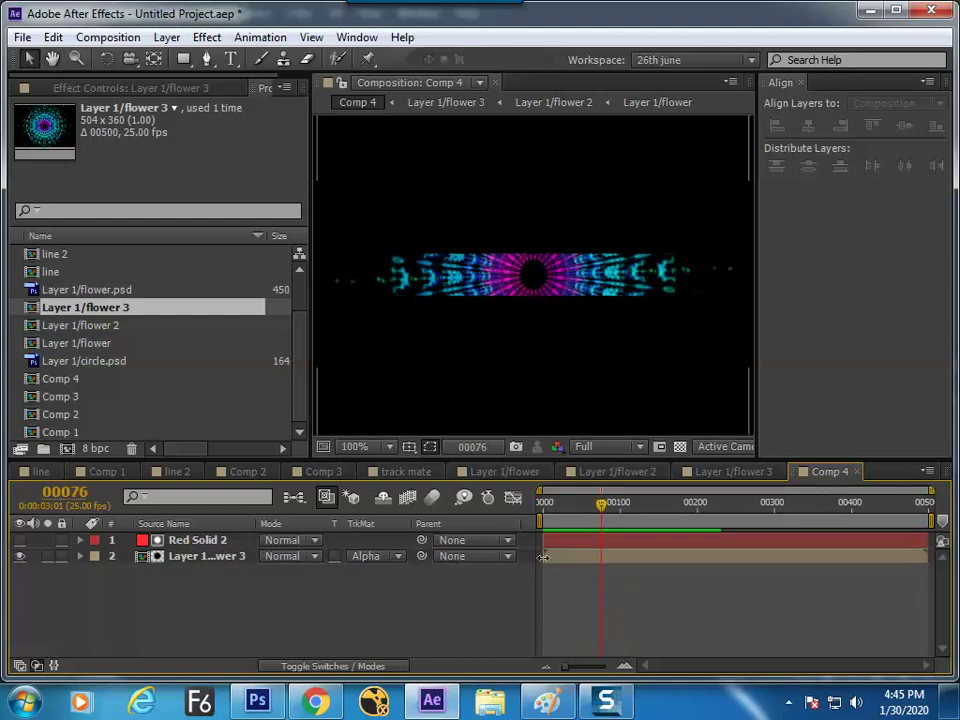
Keyframe the red solid's Scale at the first frame with unlinked proportions, setting it to 100.0, 0.0%.
click(566, 545)
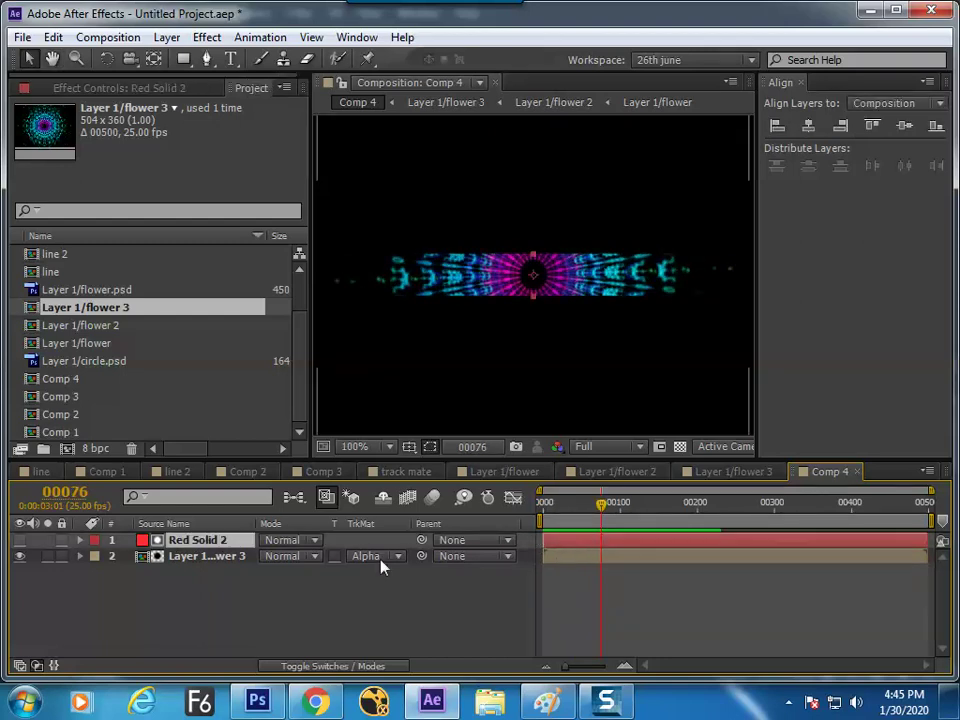
click(80, 540)
click(96, 556)
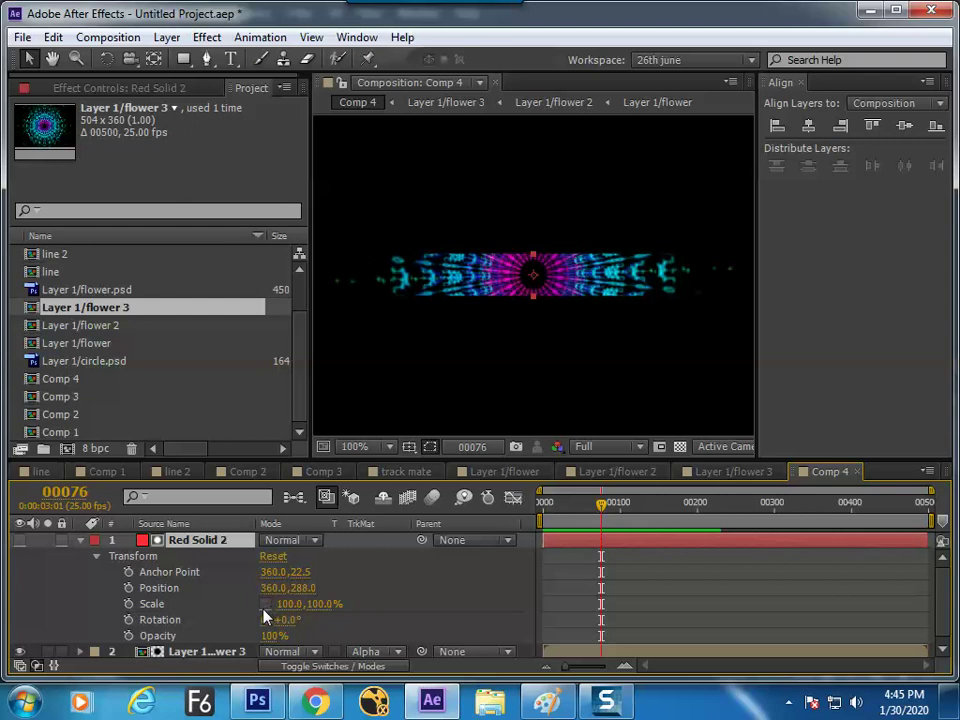
key(Home)
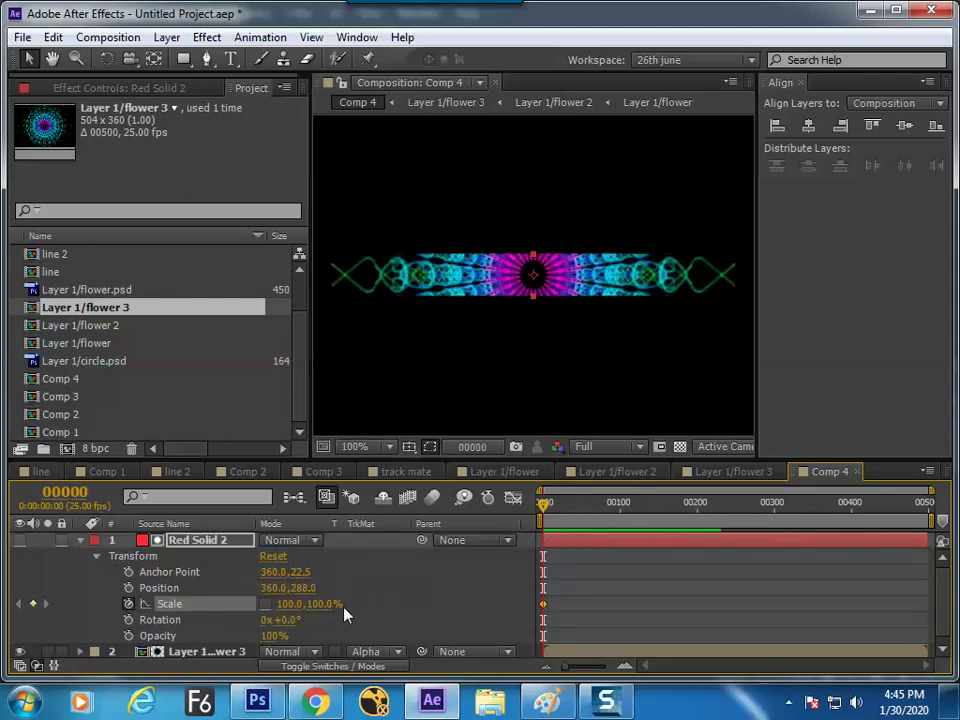
drag(318, 615, 220, 608)
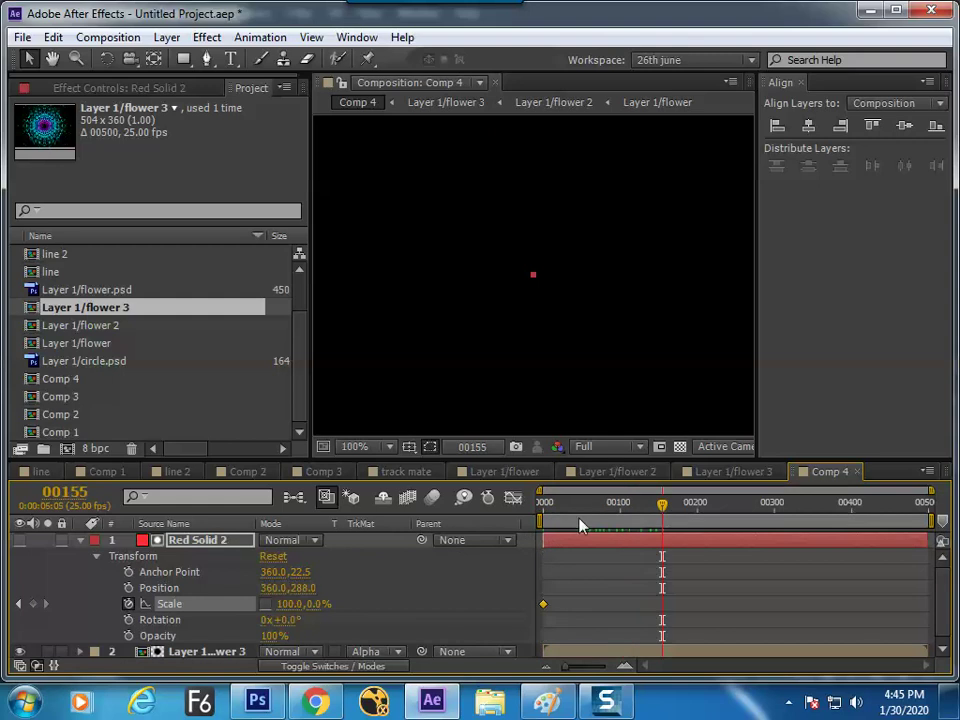
Add a second Scale keyframe to the red solid at frame 155 with a larger vertical scale, and return to the first frame.
drag(310, 614, 678, 531)
click(630, 502)
key(Home)
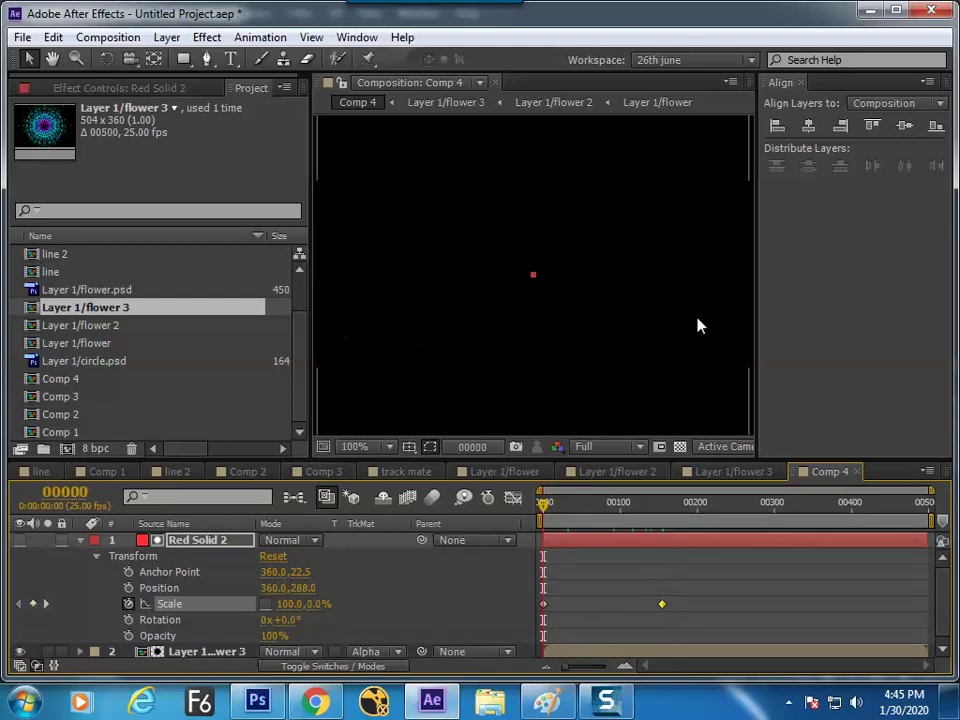
Play the scale-animated flower reveal in an enlarged composition view, and return to the normal workspace.
key(grave)
key(space)
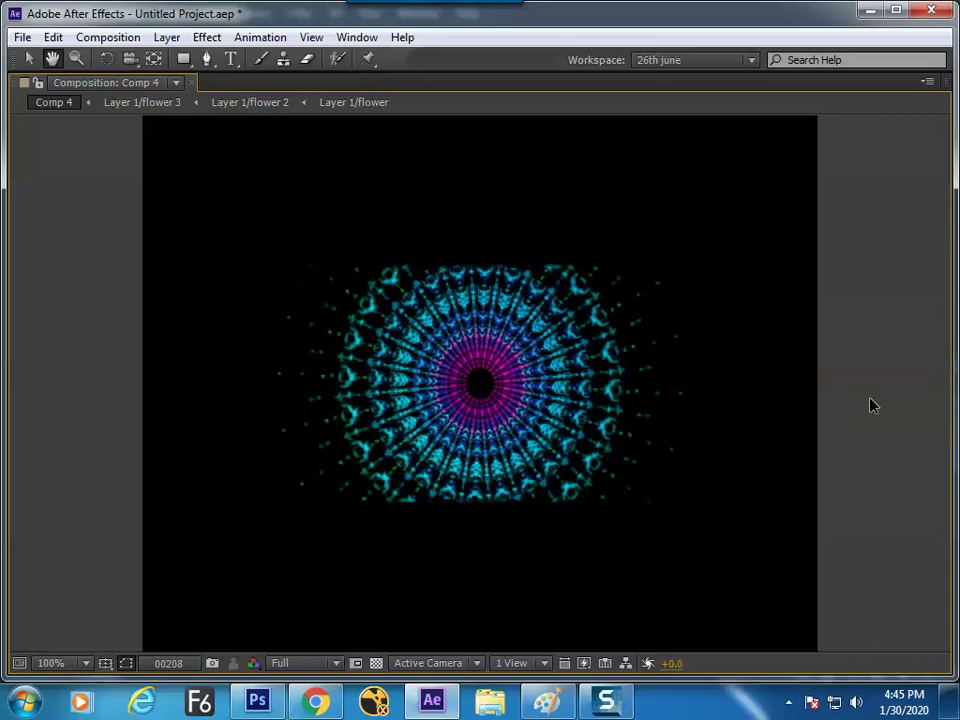
key(grave)
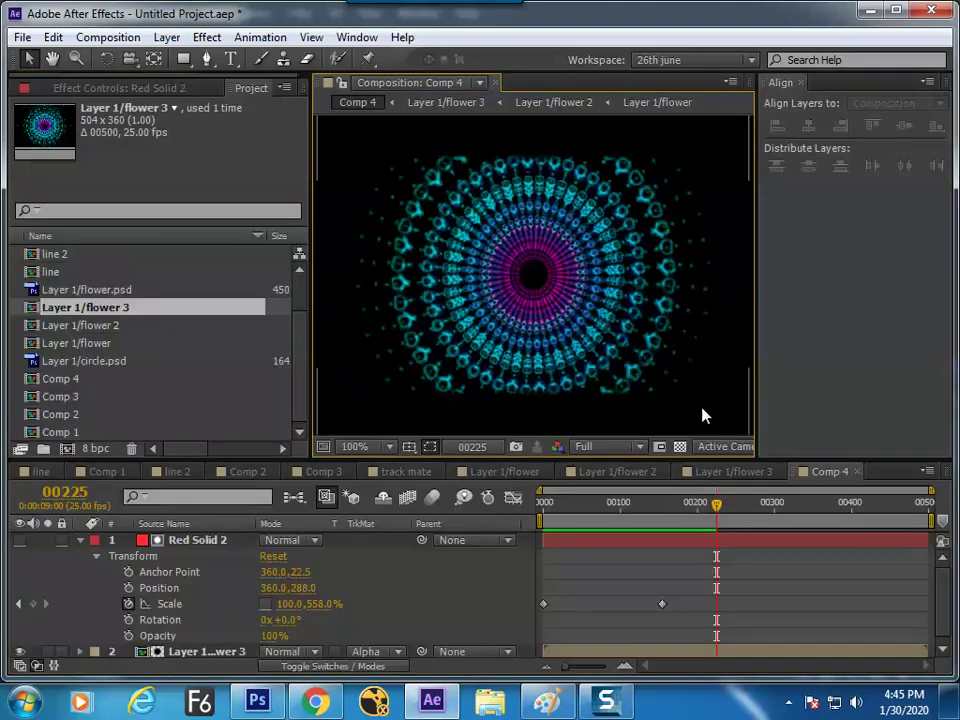
Go to frame 47 and rotate the red solid matte layer to 40°.
click(552, 517)
drag(552, 517, 580, 517)
click(577, 542)
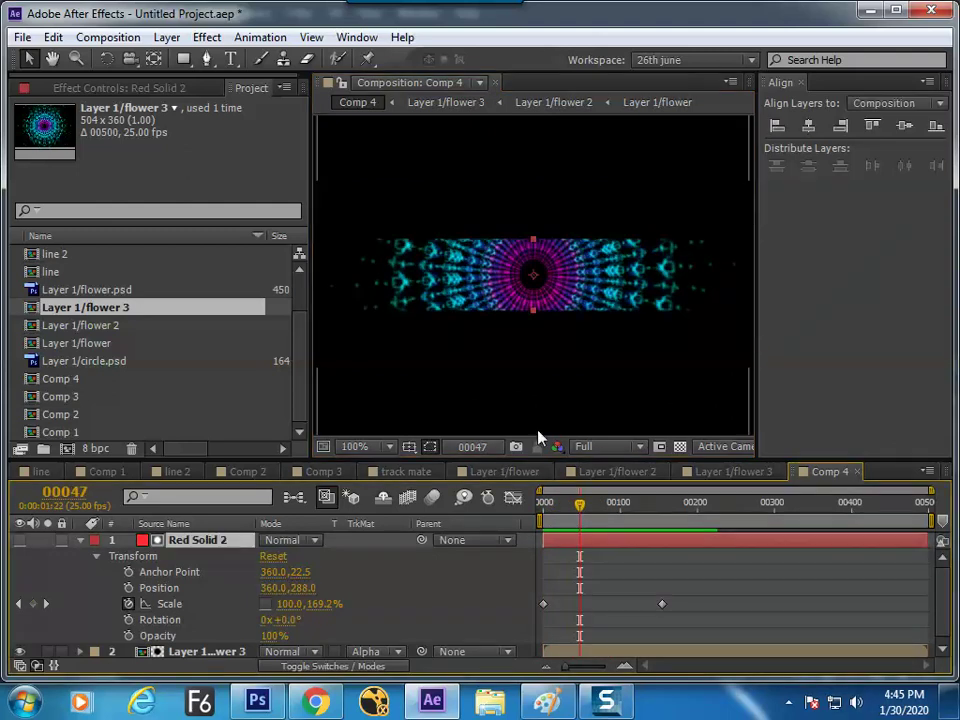
key(ctrl+v)
key(shift+KP_Add)
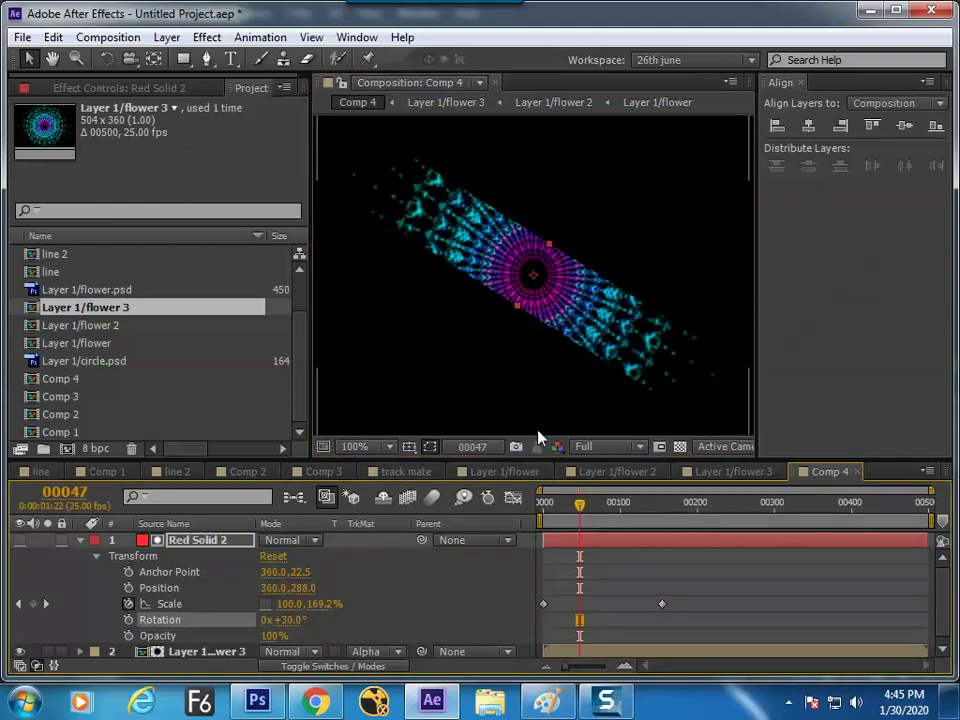
key(shift+KP_Add)
Play the diagonal flower reveal in a full-screen composition view, and stop playback at frame 178.
key(grave)
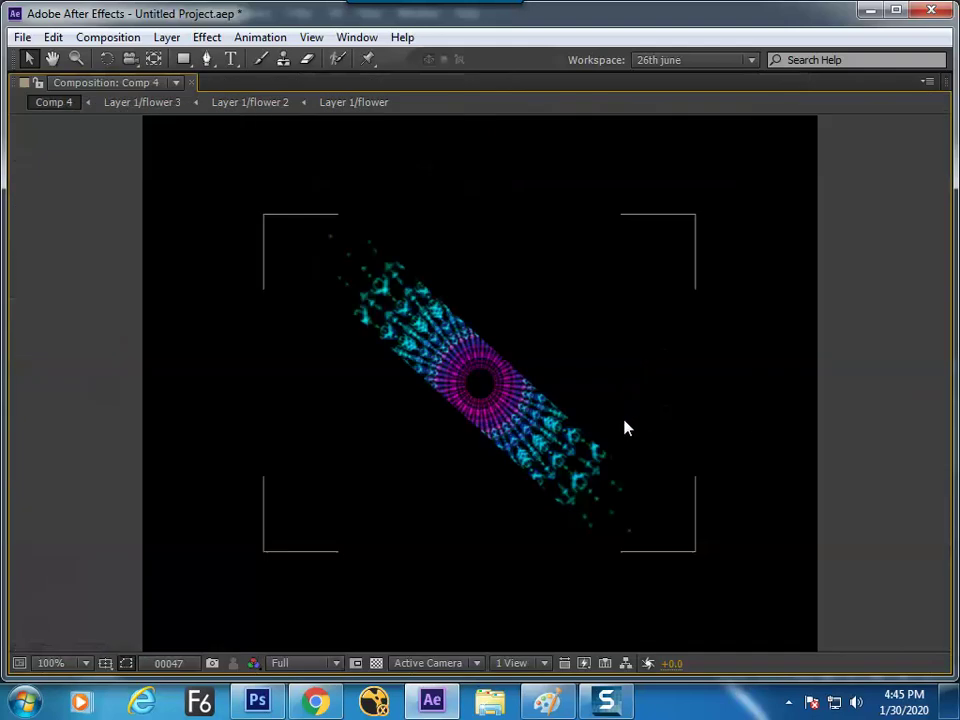
key(ctrl+backslash)
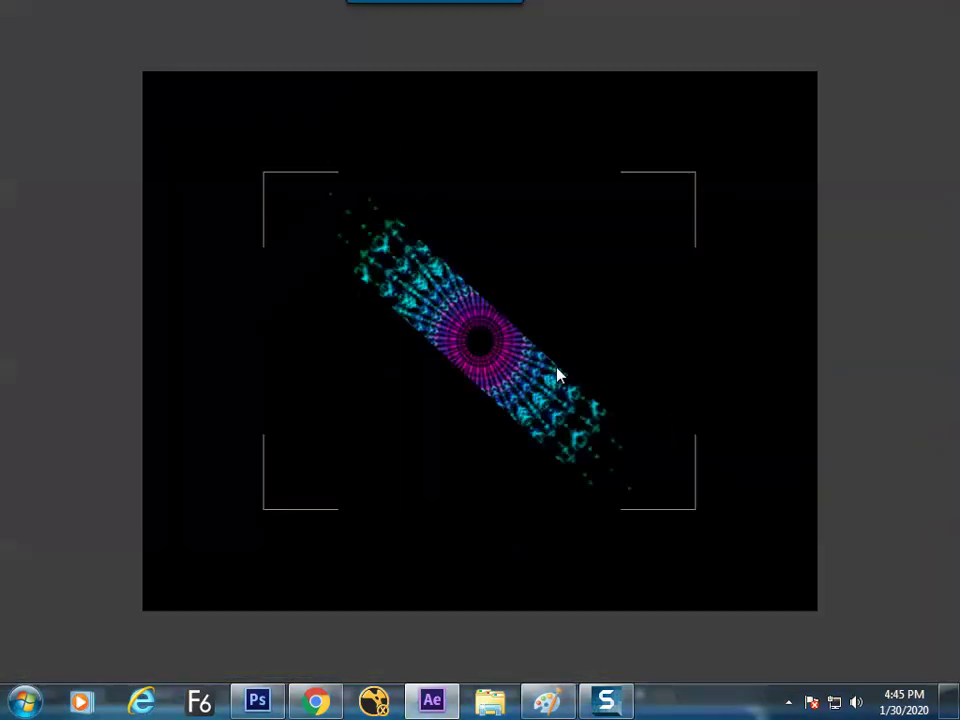
key(space)
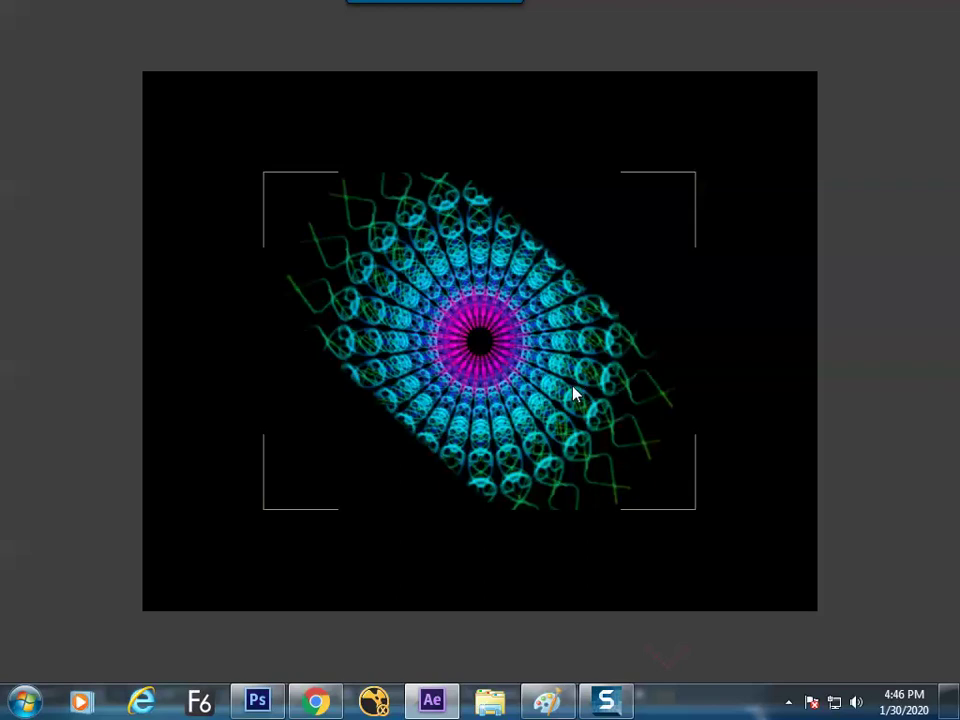
key(space)
Move the red solid's second Scale keyframe earlier to about frame 90, and scrub through the faster reveal.
drag(660, 582, 604, 582)
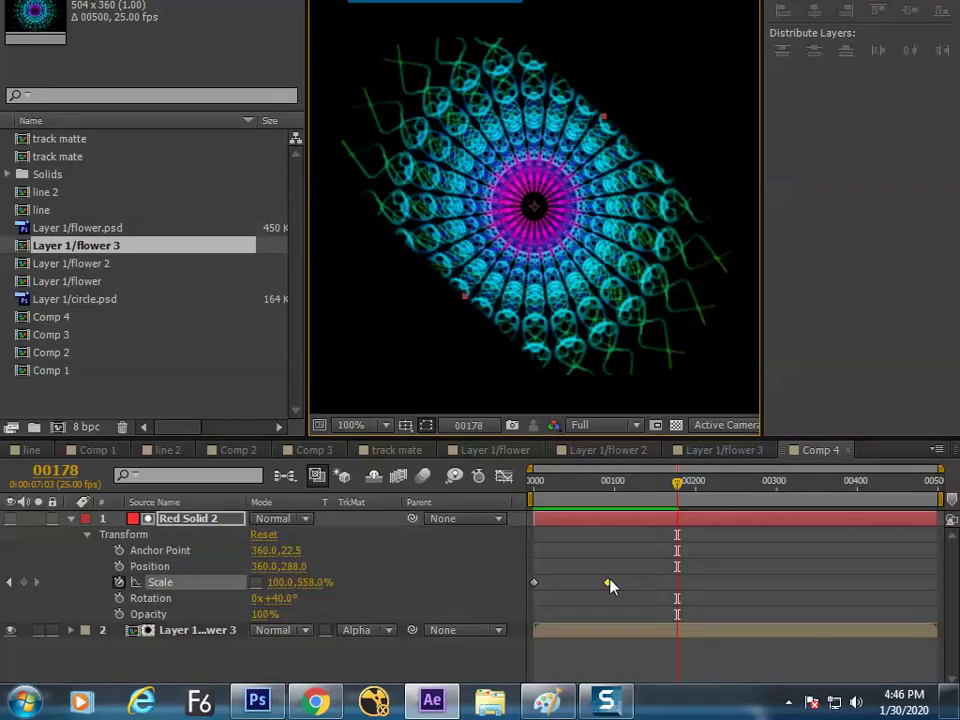
click(589, 482)
drag(589, 484, 672, 494)
Replay the faster diagonal reveal in the enlarged composition view, starting from the first frame, and stop playback.
key(space)
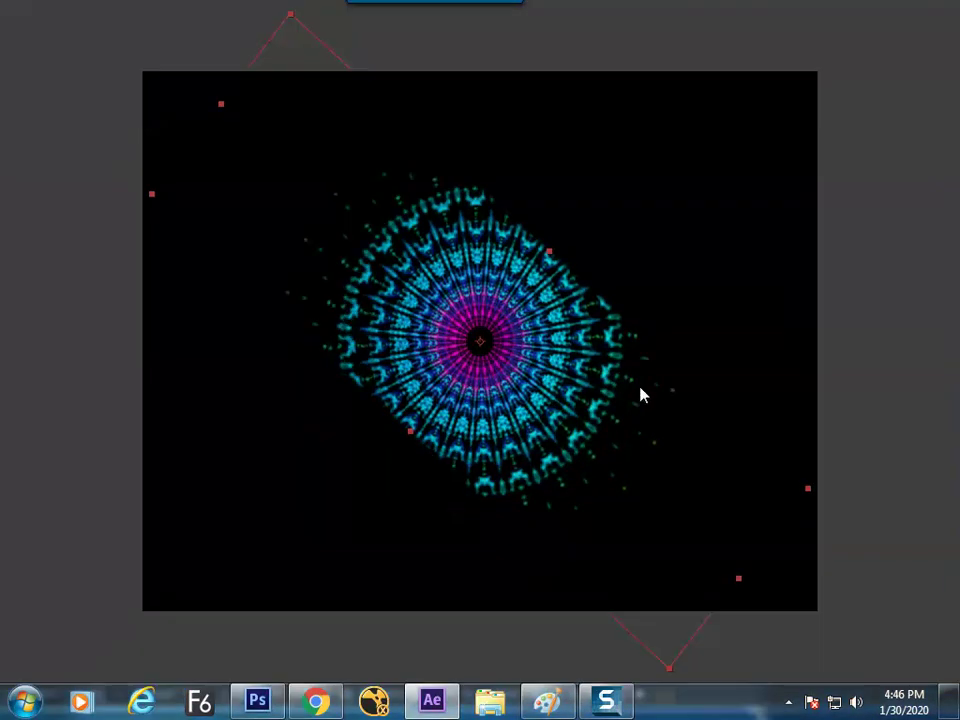
key(ctrl+backslash)
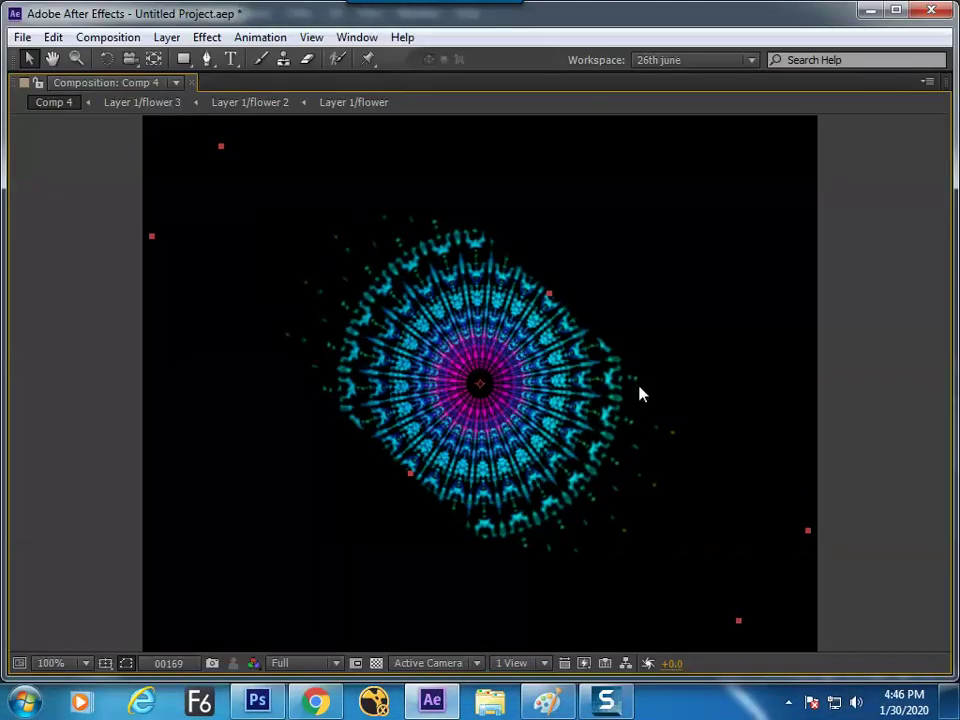
key(space)
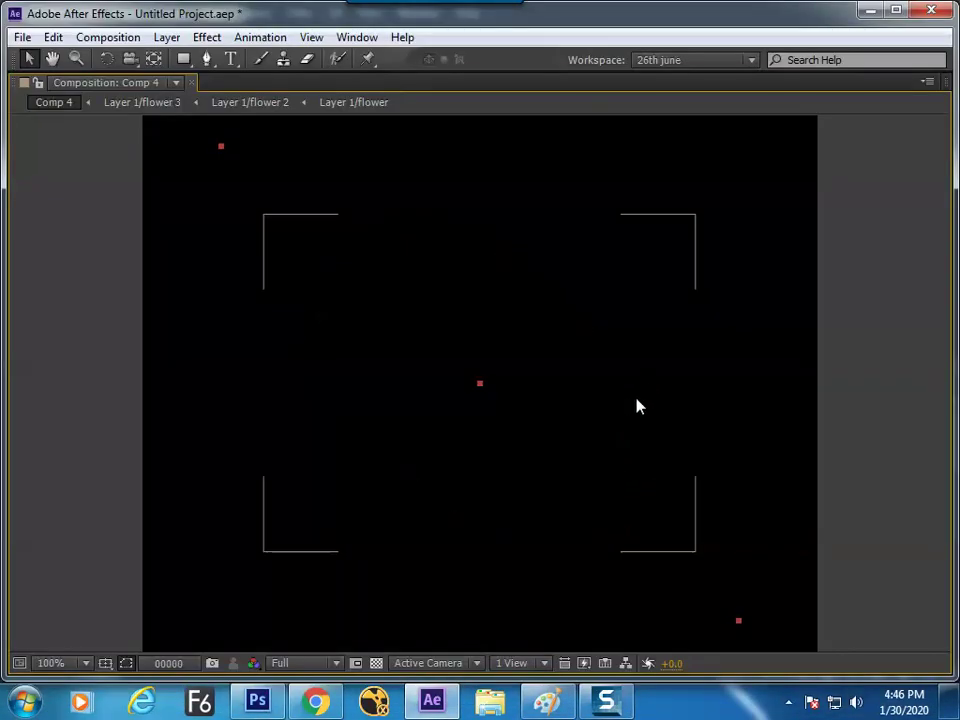
key(space)
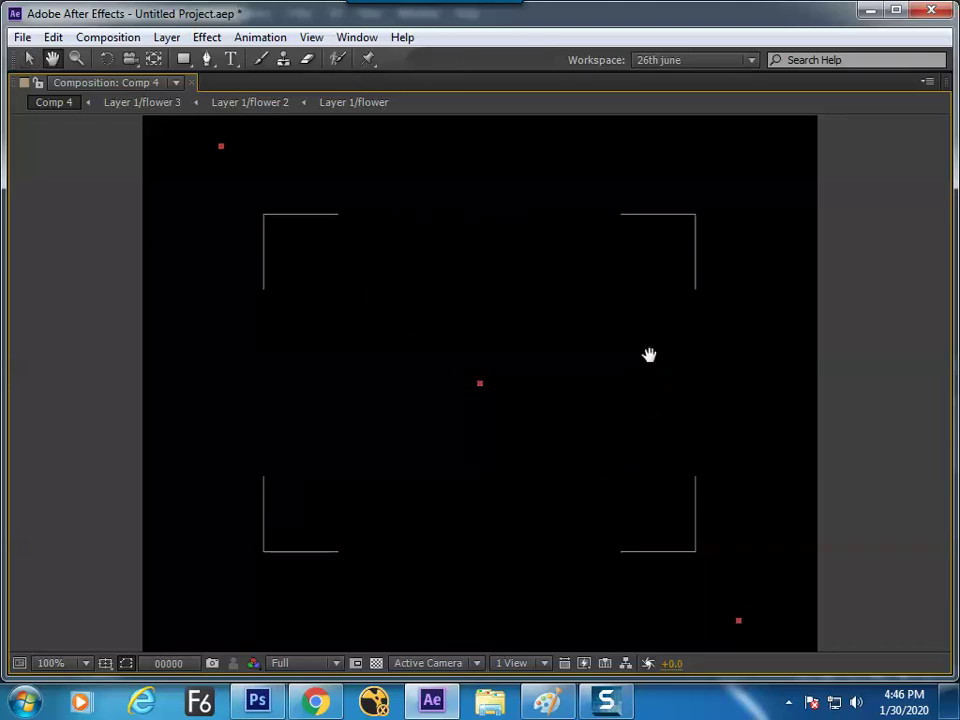
key(v)
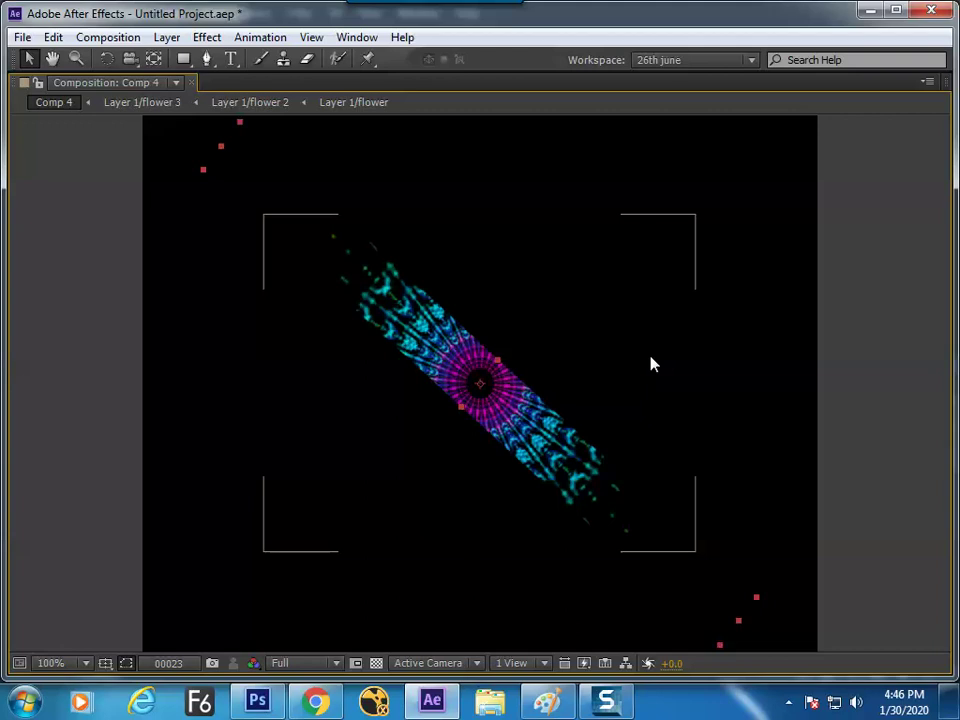
click(587, 630)
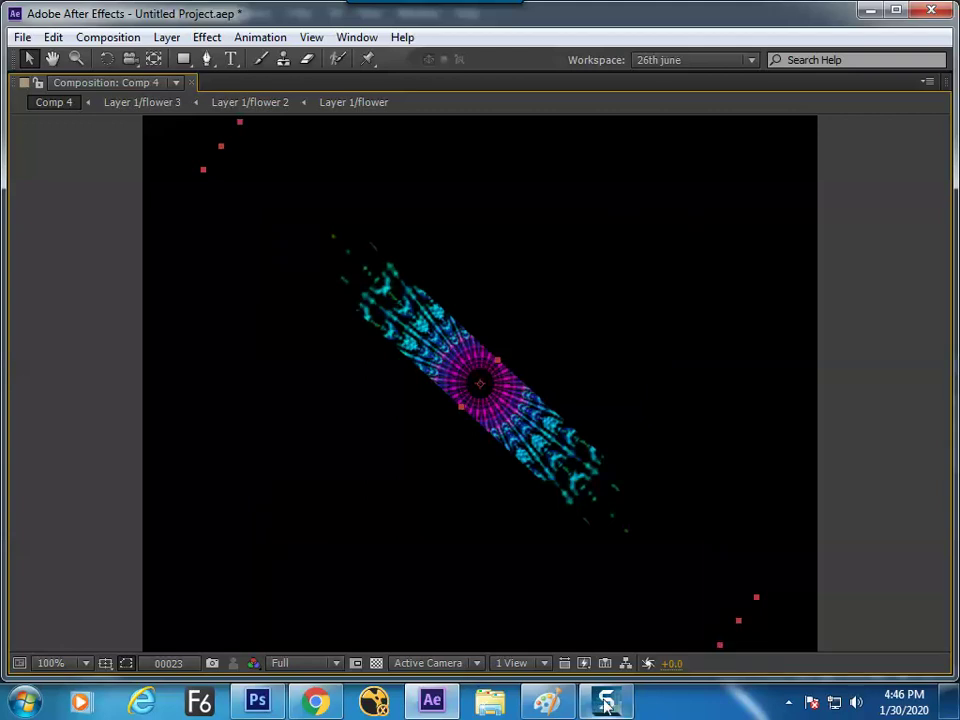